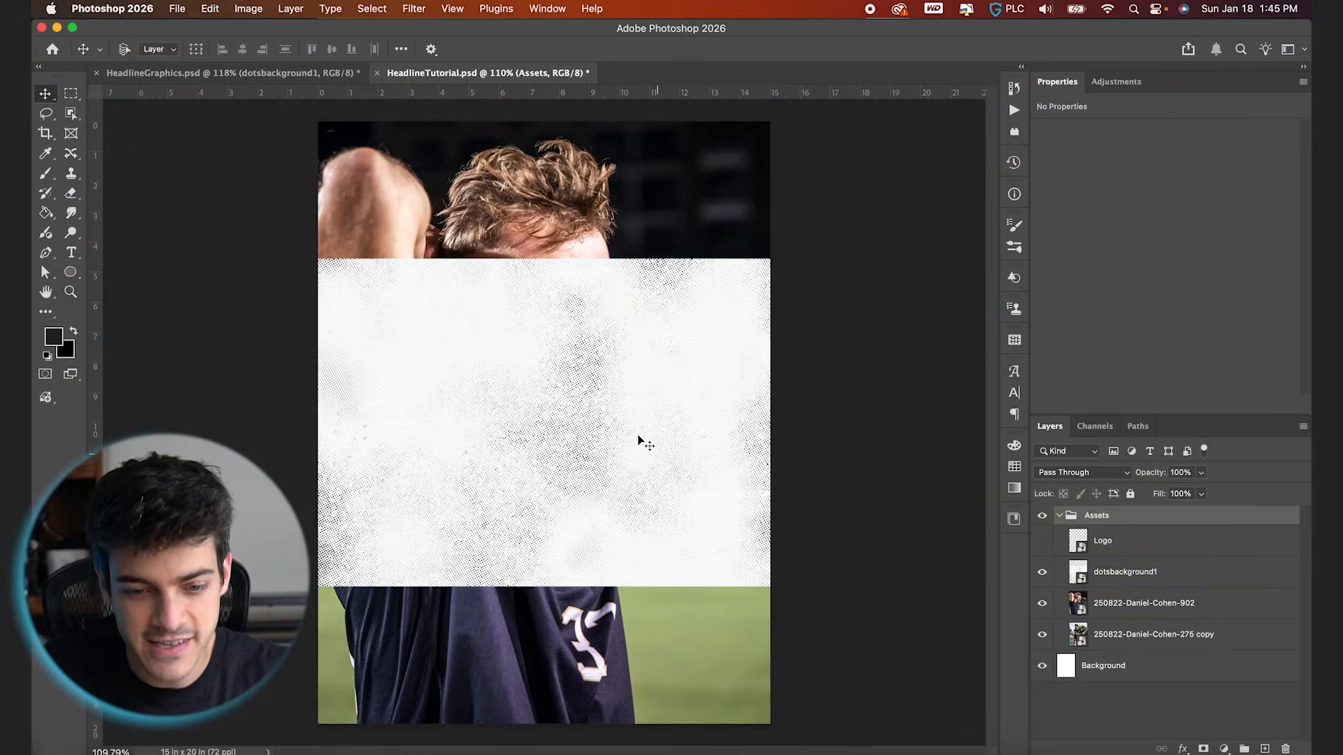
Hide the Logo, dotsbackground1 and both player photo layers inside the Assets group
scroll(638, 465, "up", 5)
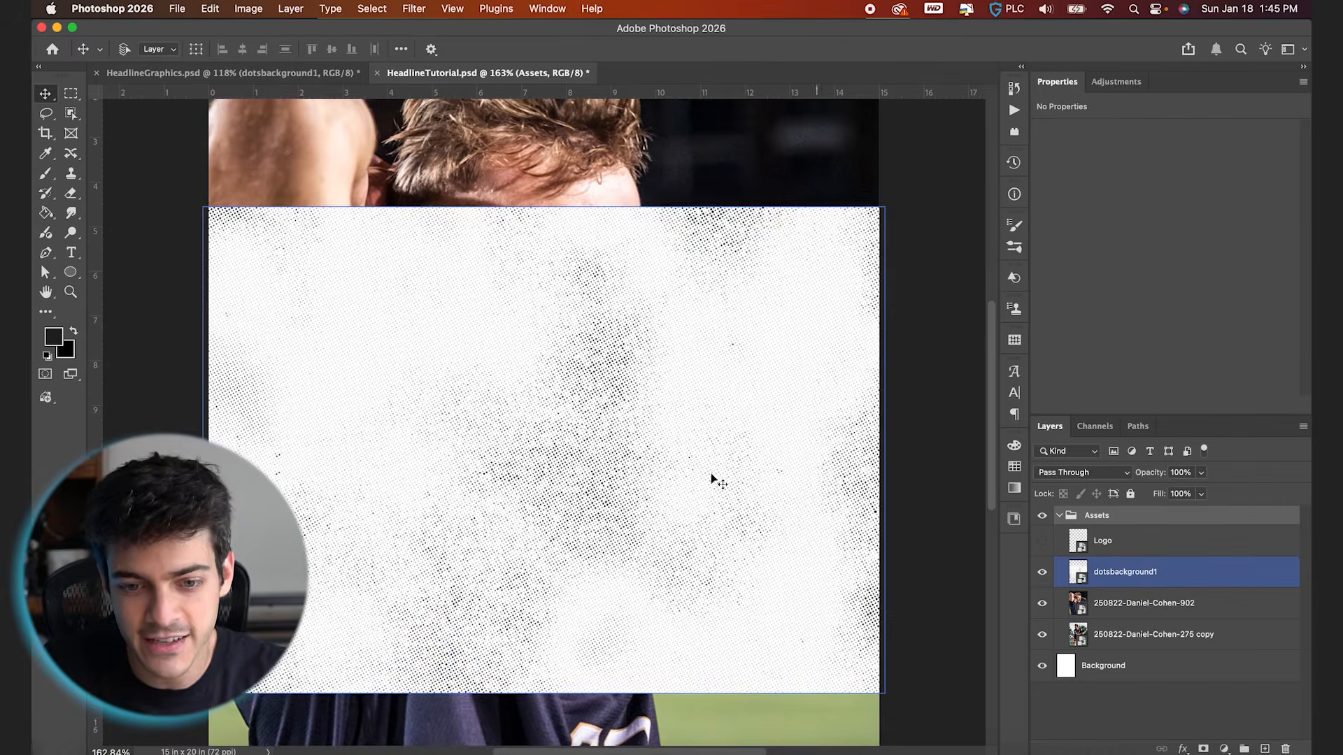
left_click(1042, 541)
left_click(1133, 540)
scroll(795, 384, "up", 3)
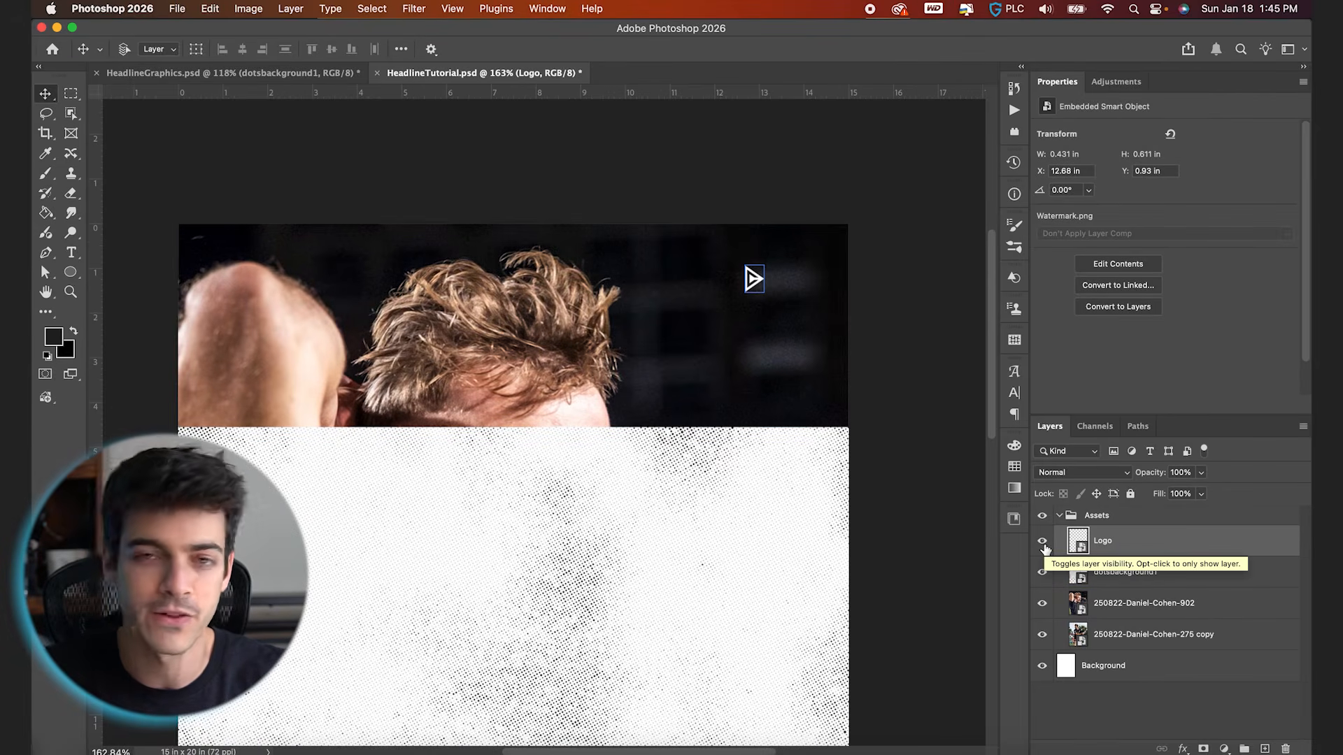
left_click_drag(1042, 541, 1042, 635)
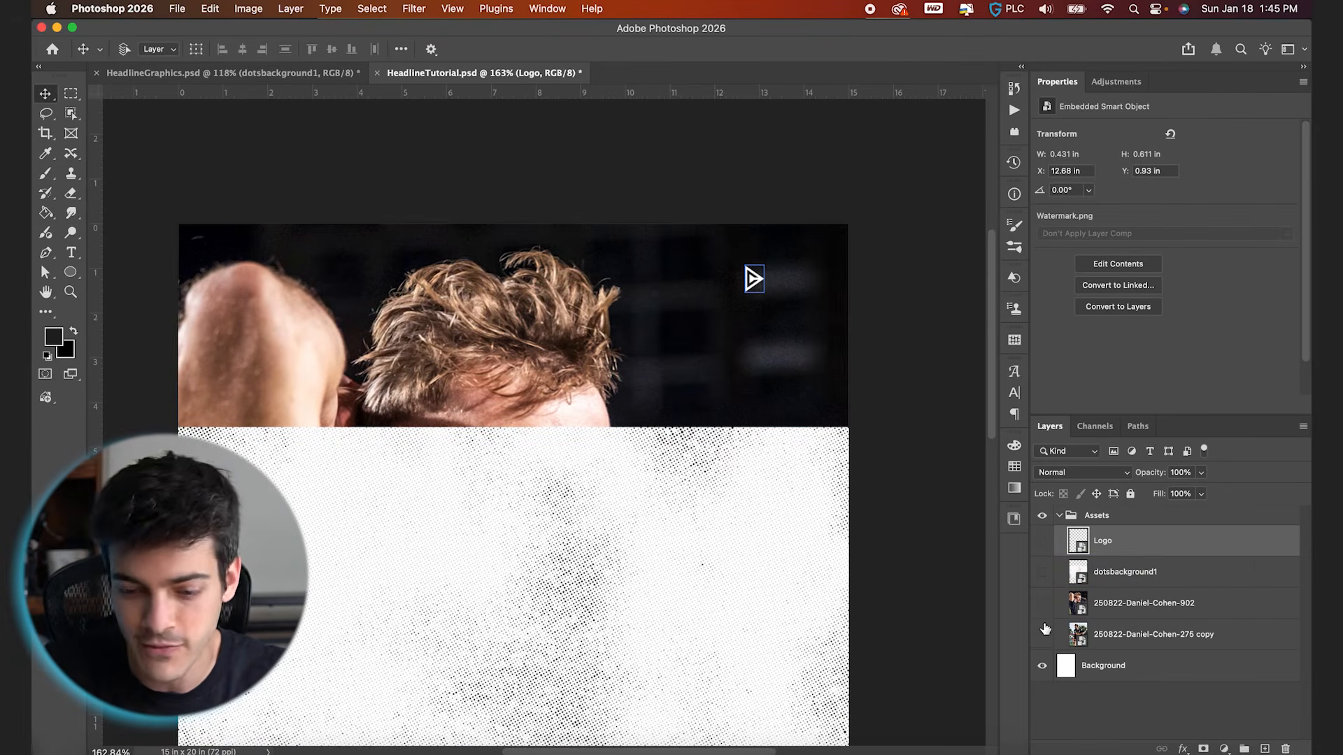
key("super+0")
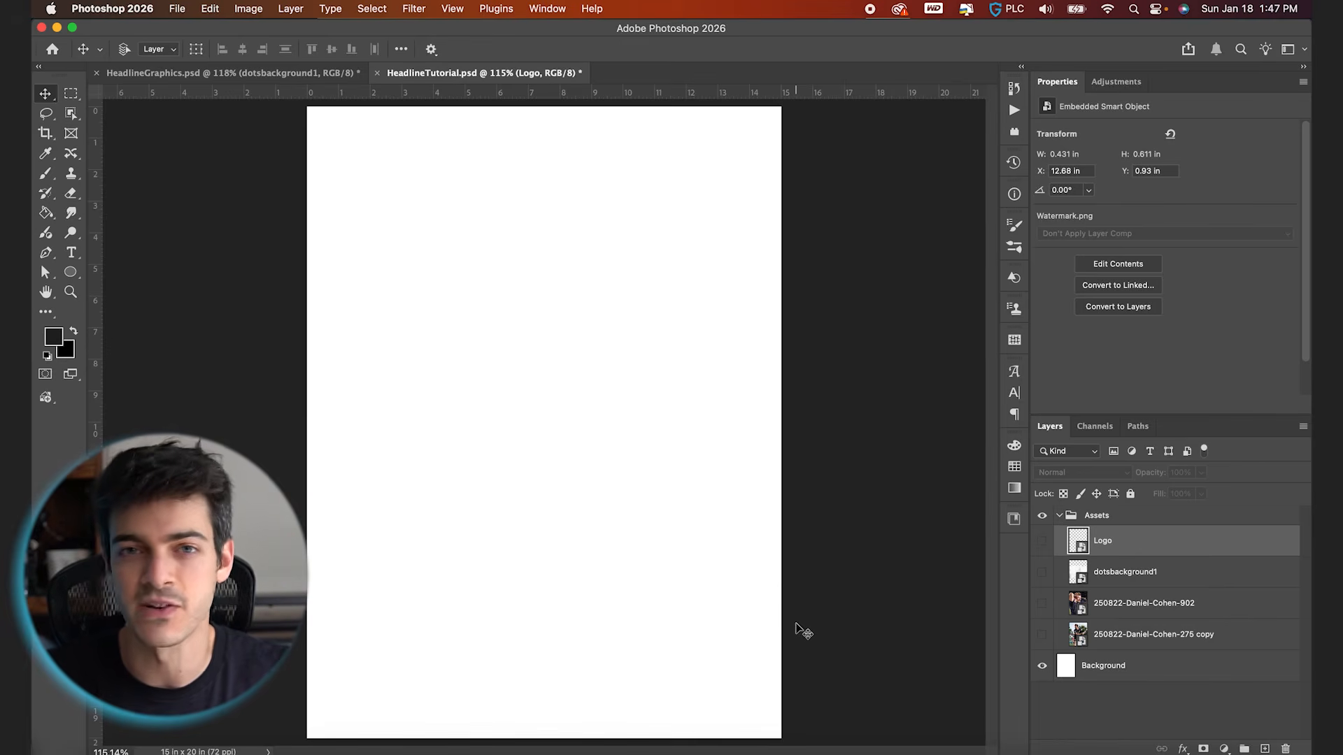
Show the frisbee player photo in the Assets group, duplicate it above the group, and collapse Assets
left_click(1042, 635)
left_click(1091, 642)
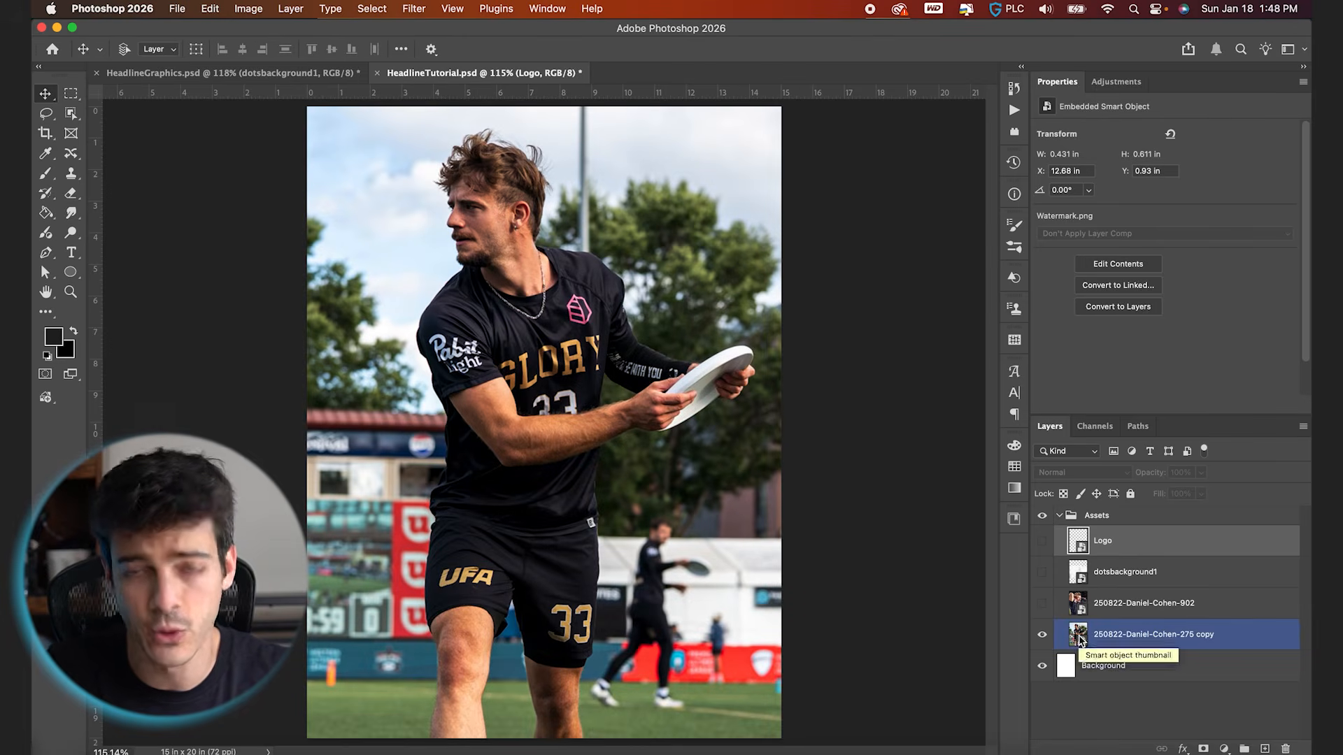
left_click_drag(1077, 634, 1090, 508)
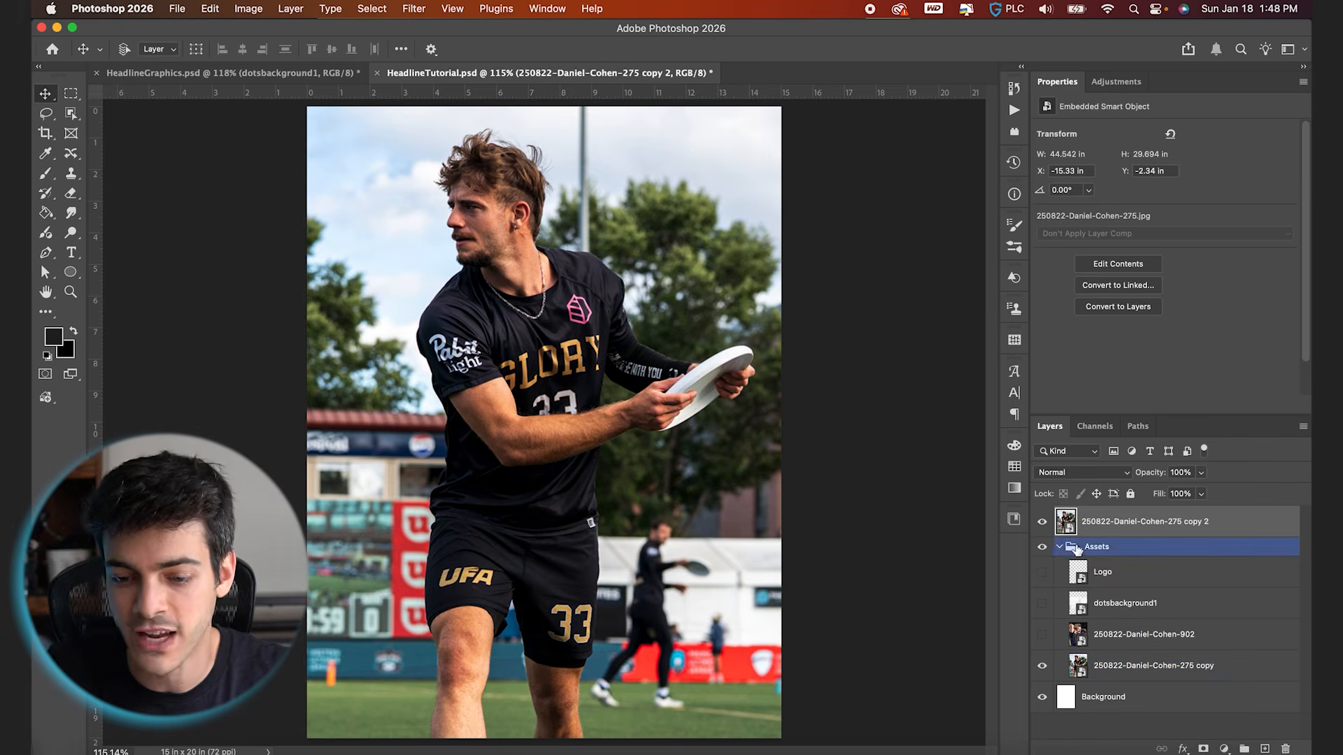
left_click(1059, 547)
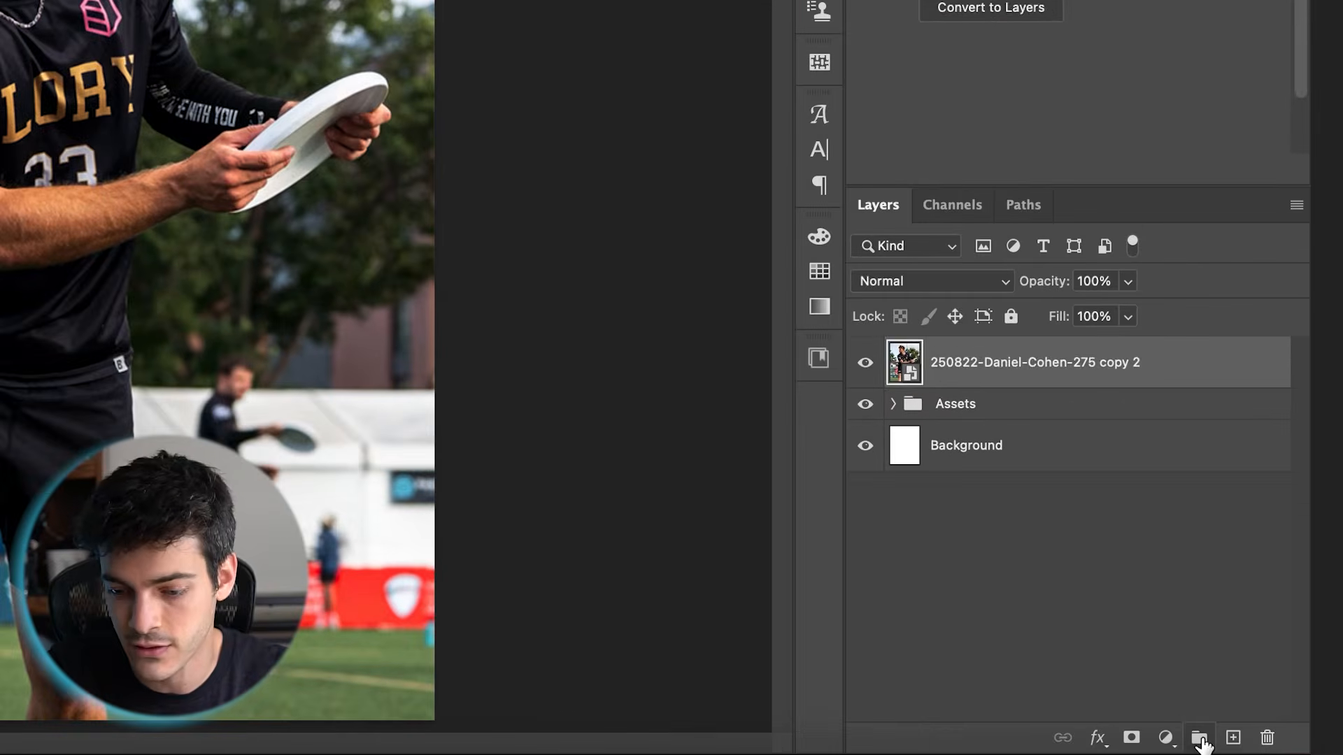
Put the duplicated player photo in a new layer group named Template 1
left_click(1244, 750)
left_click(1121, 536)
double_click(968, 353)
type("Template 1")
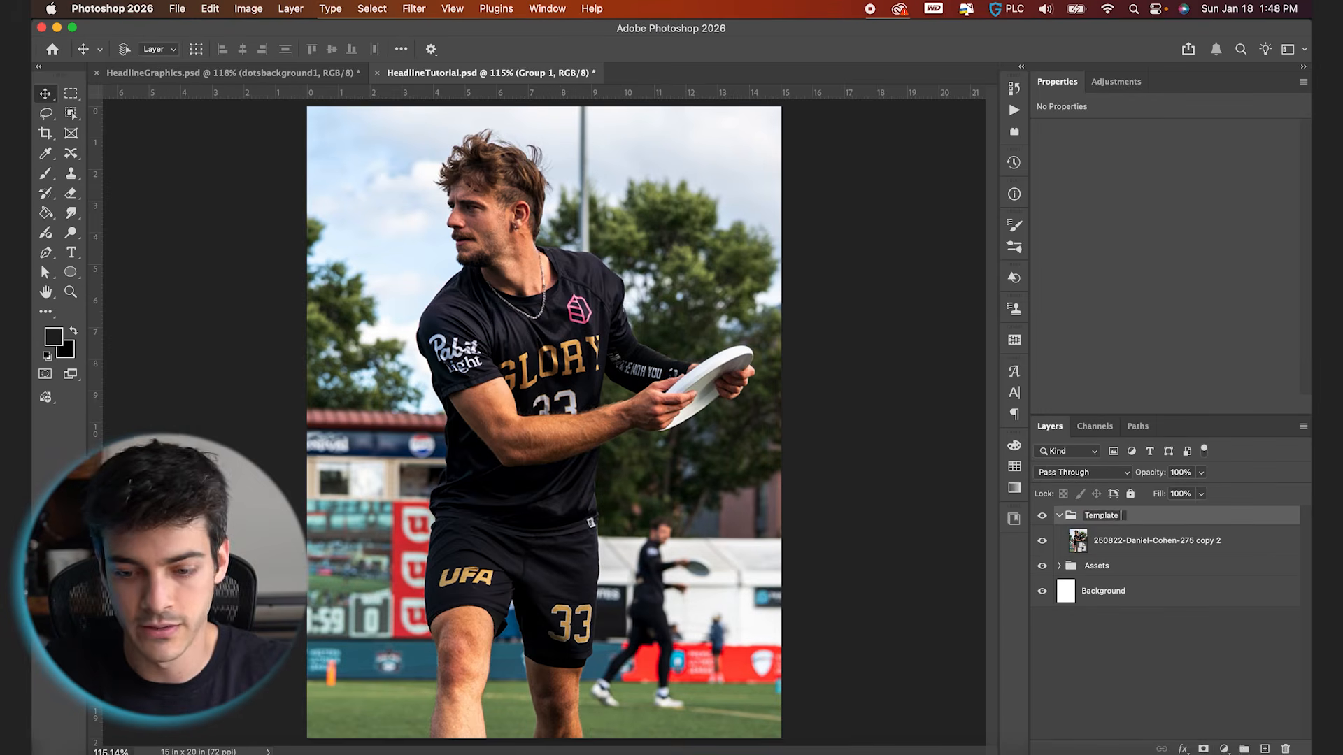
key("Return")
left_click(1082, 544)
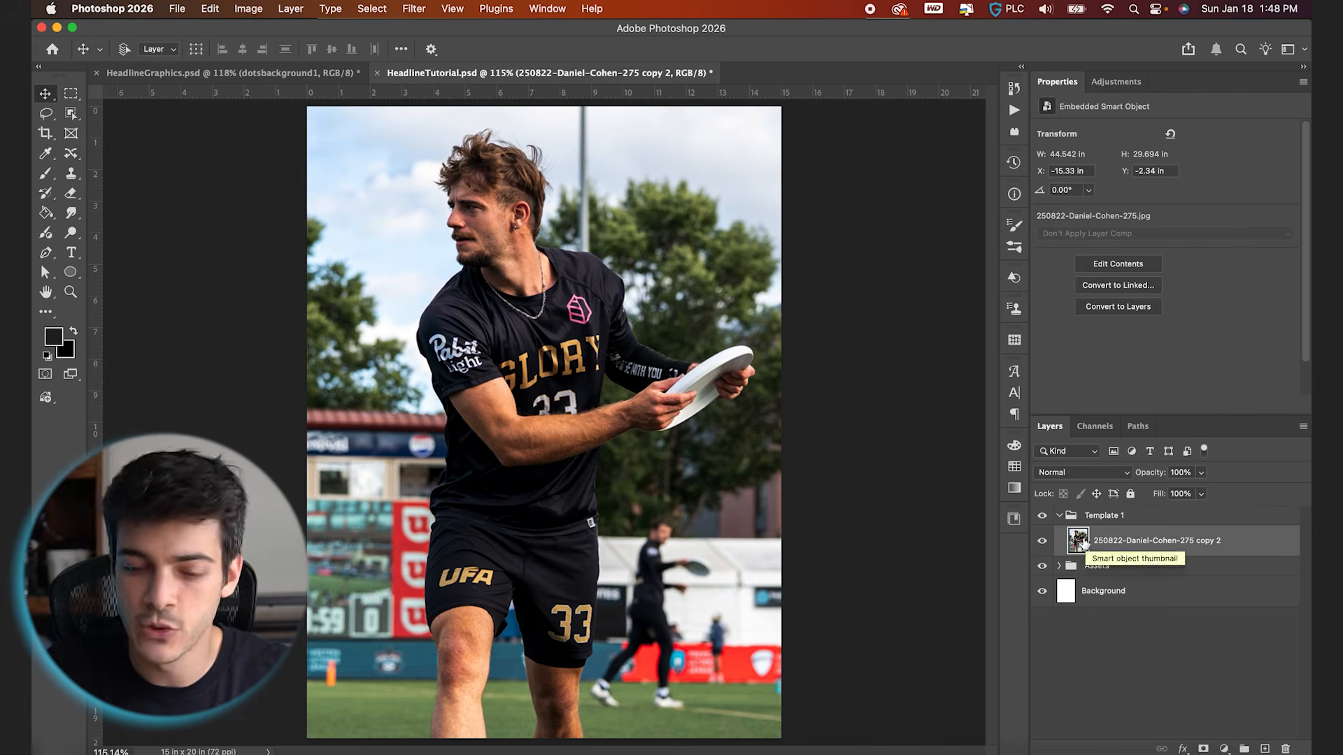
Add a new layer above the player photo, activate the Gradient tool, and reset the colors to default black and white
left_click(1265, 750)
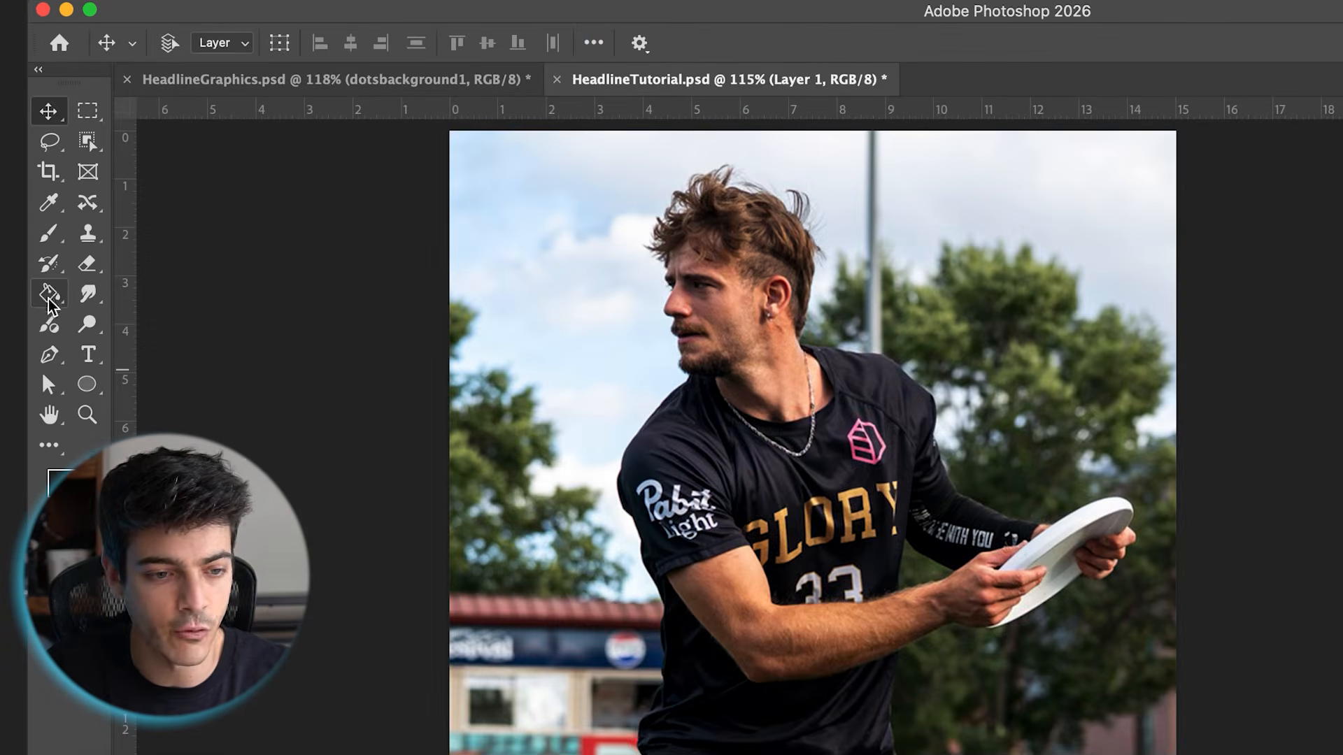
left_click(48, 304)
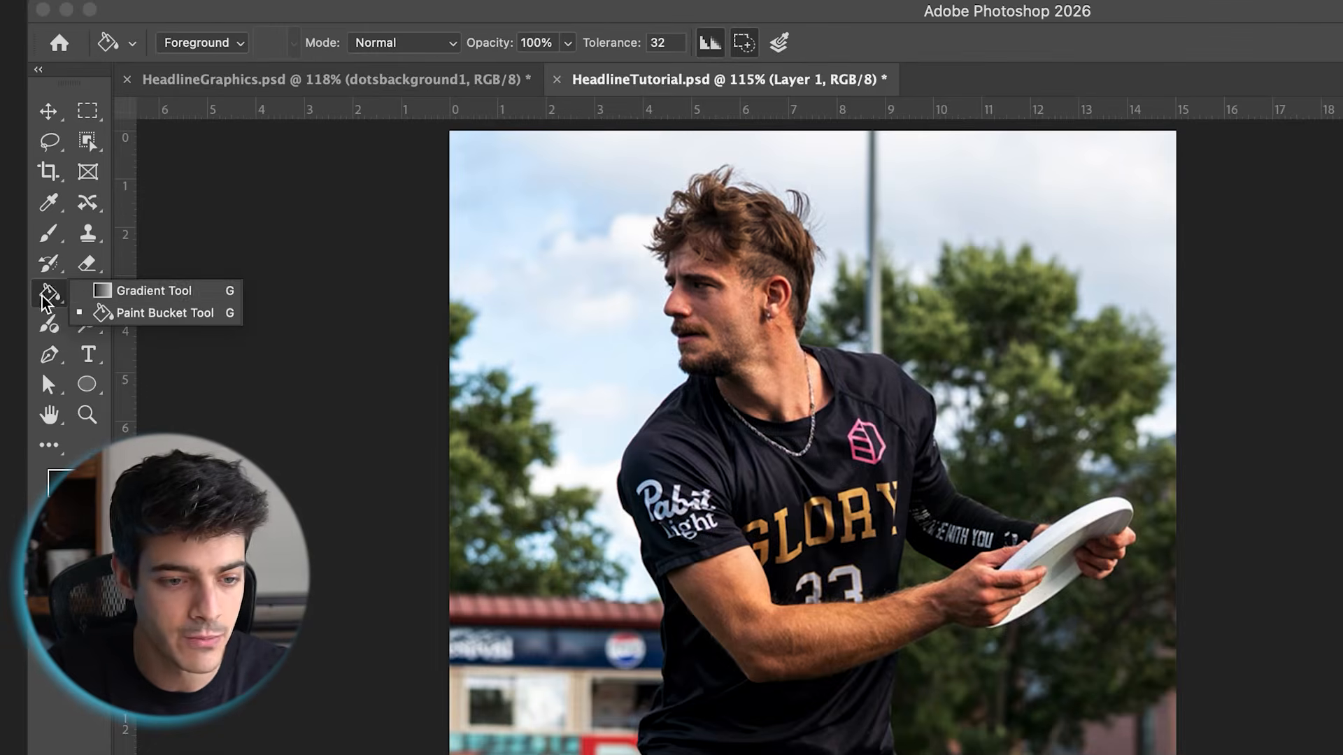
left_click(161, 296)
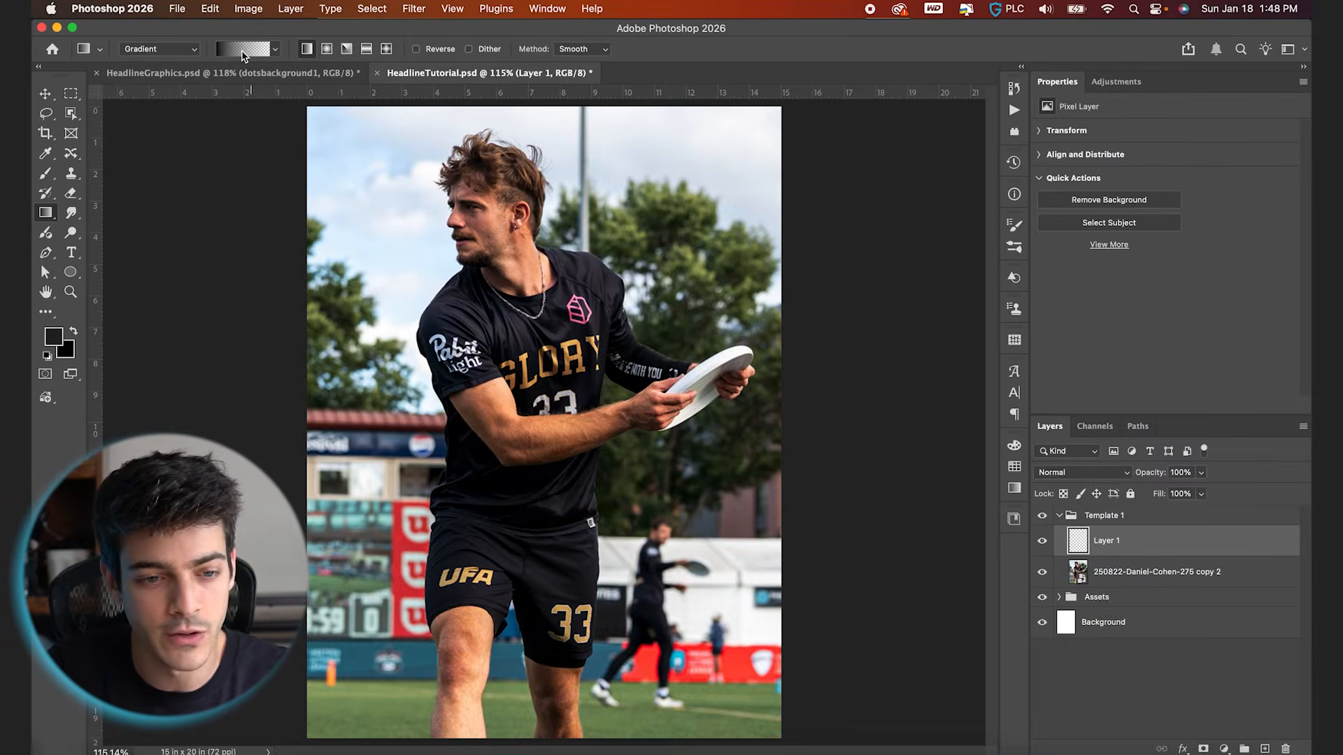
left_click(244, 54)
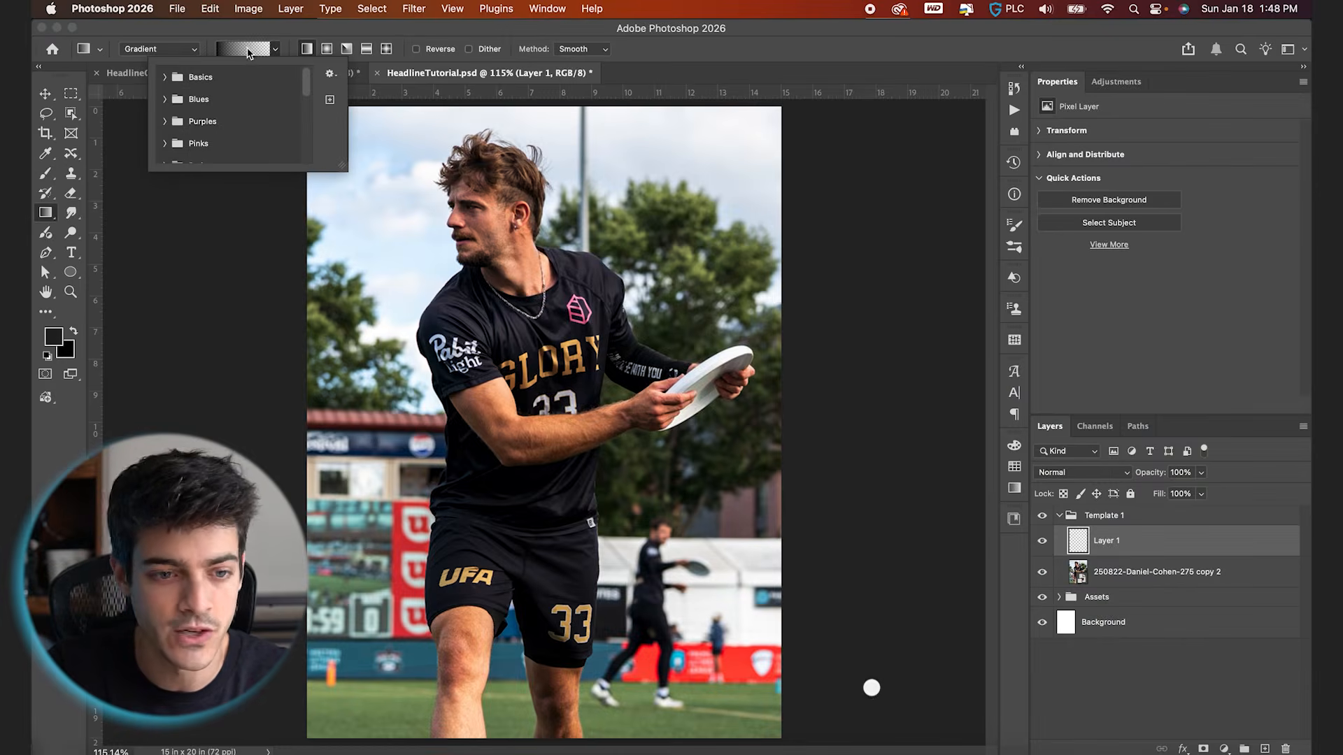
left_click(254, 32)
key("d")
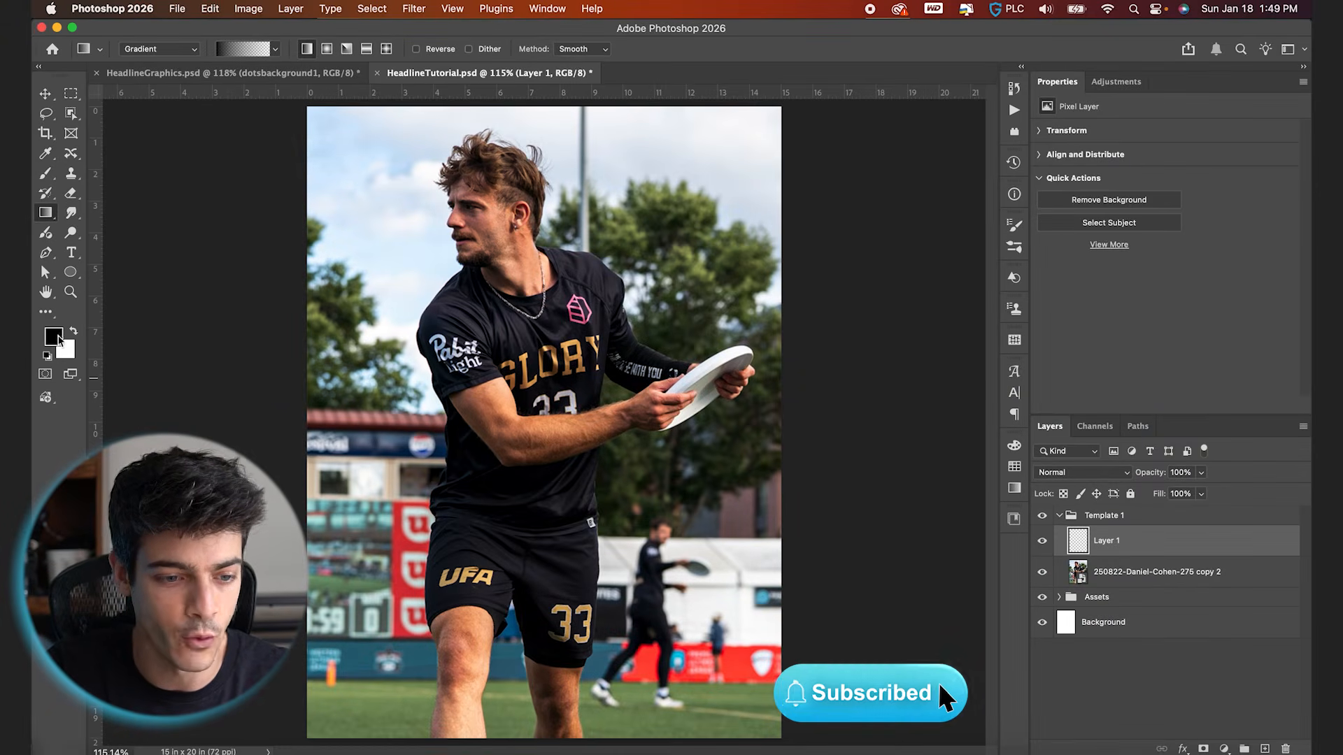
Draw a vertical black-to-transparent gradient from the Basics presets, fading upward from the player's thighs to the jersey number
left_click(241, 51)
left_click(204, 103)
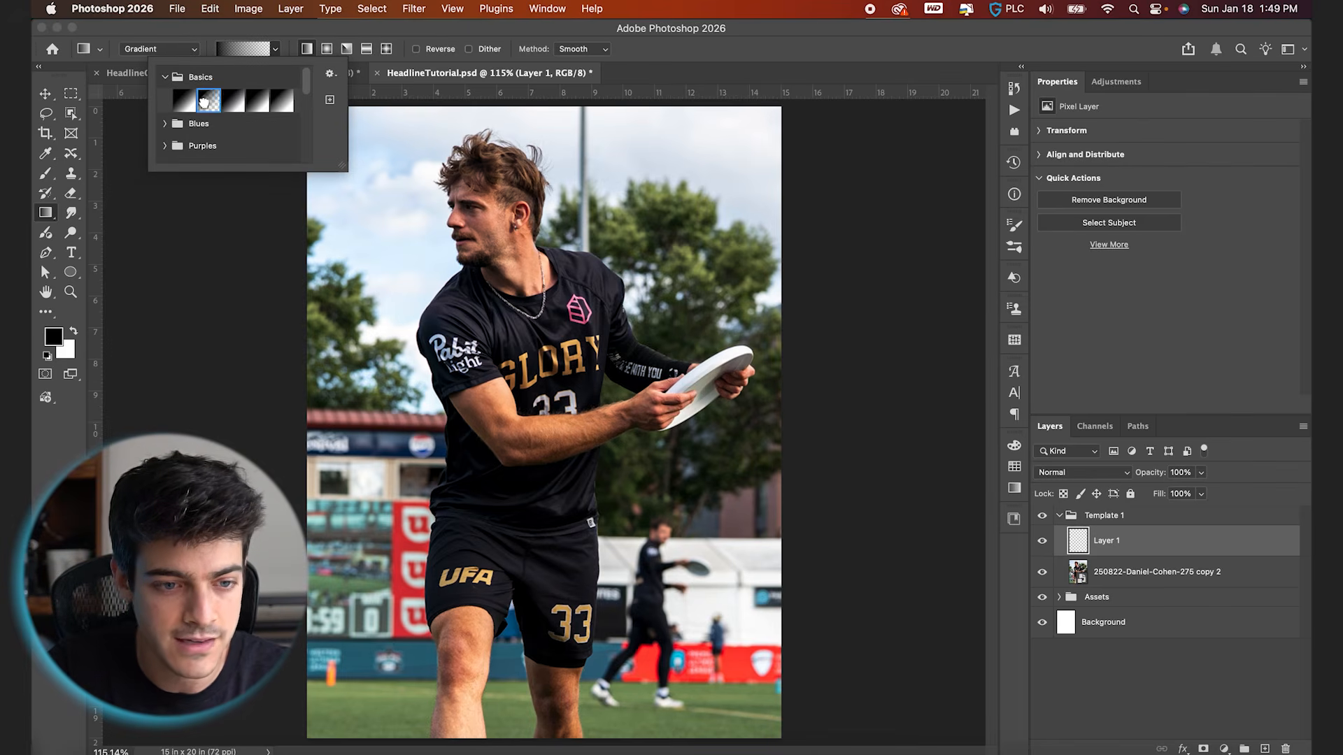
left_click(264, 35)
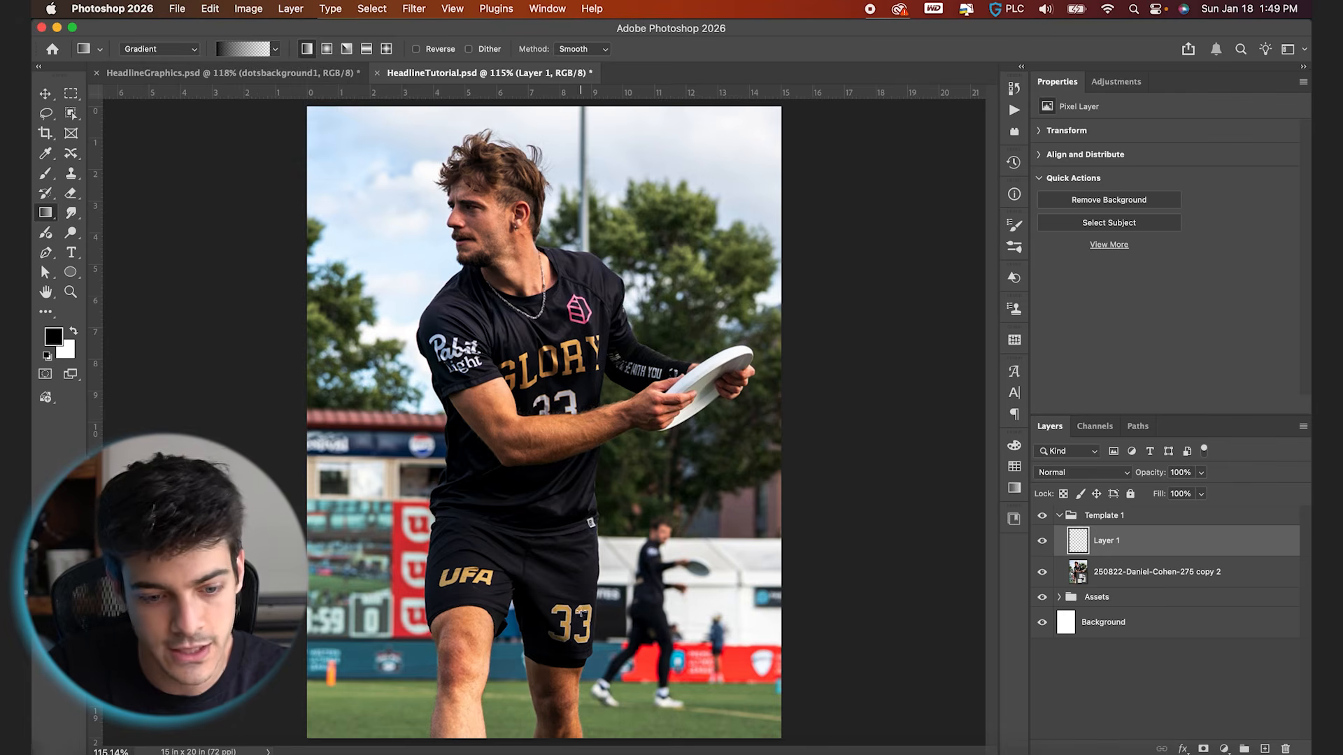
left_click_drag(549, 637, 549, 385)
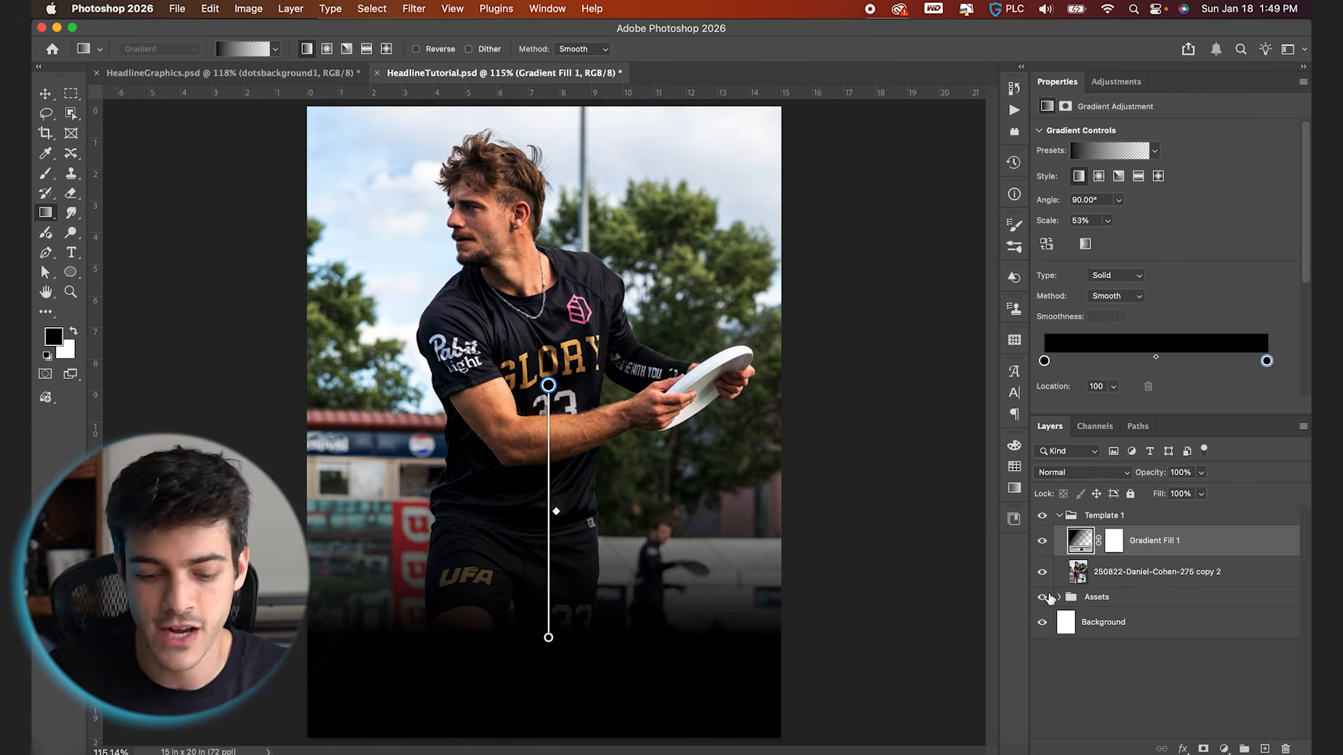
Add a white Anton text layer reading BREAKING over the player's shorts
key("super+shift+alt+n")
key("t")
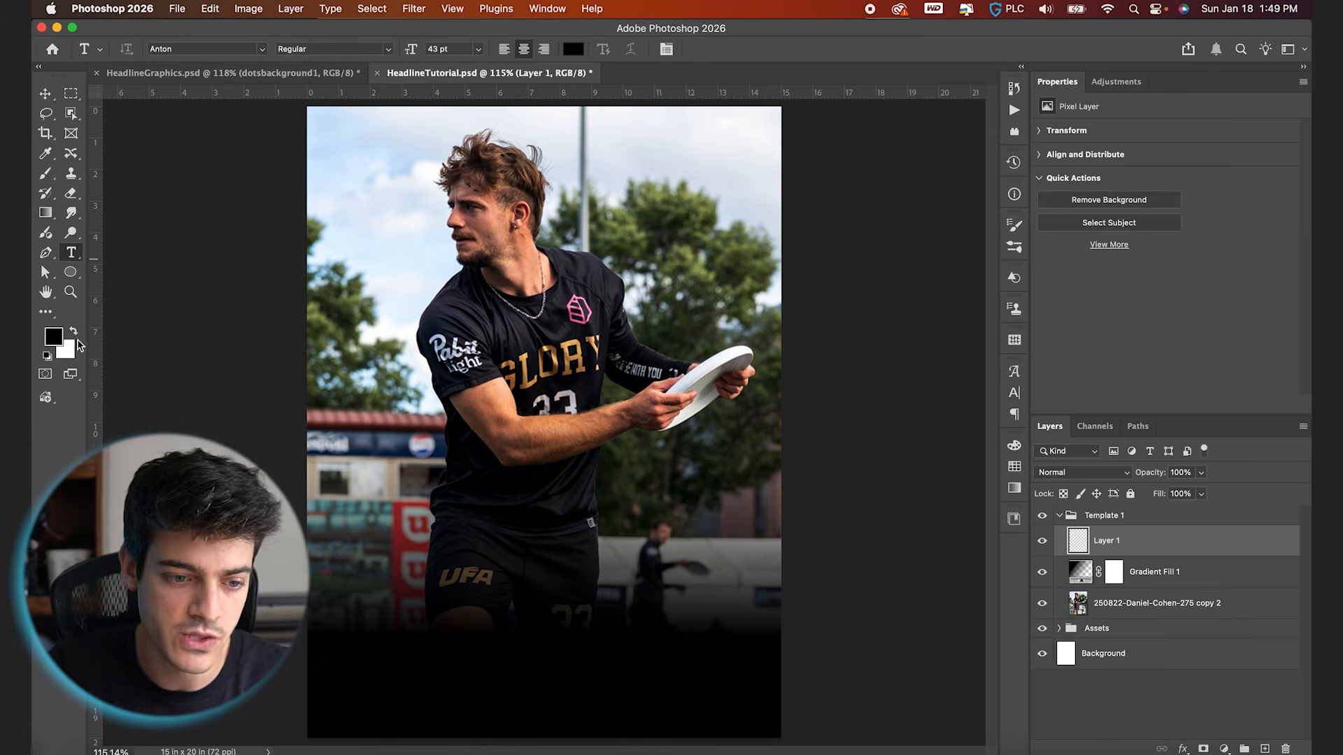
left_click(74, 333)
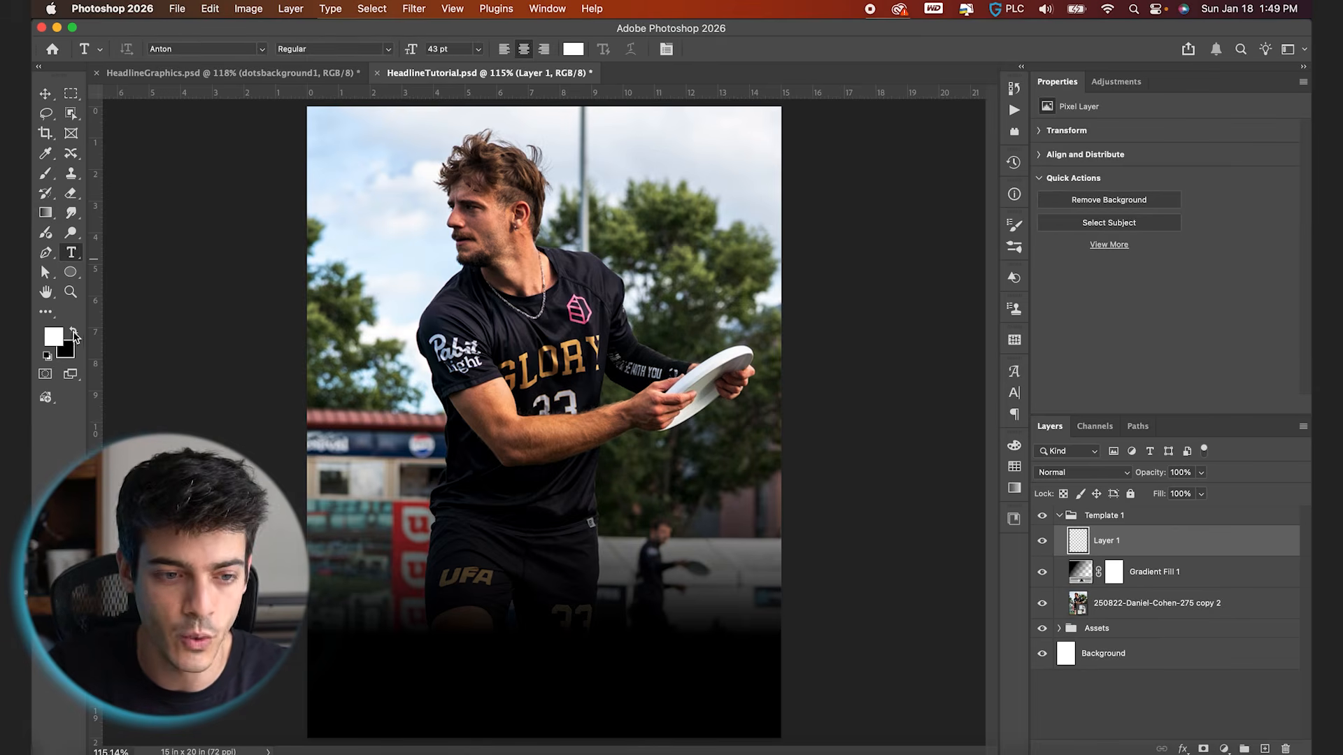
left_click(518, 551)
type("BREAKING")
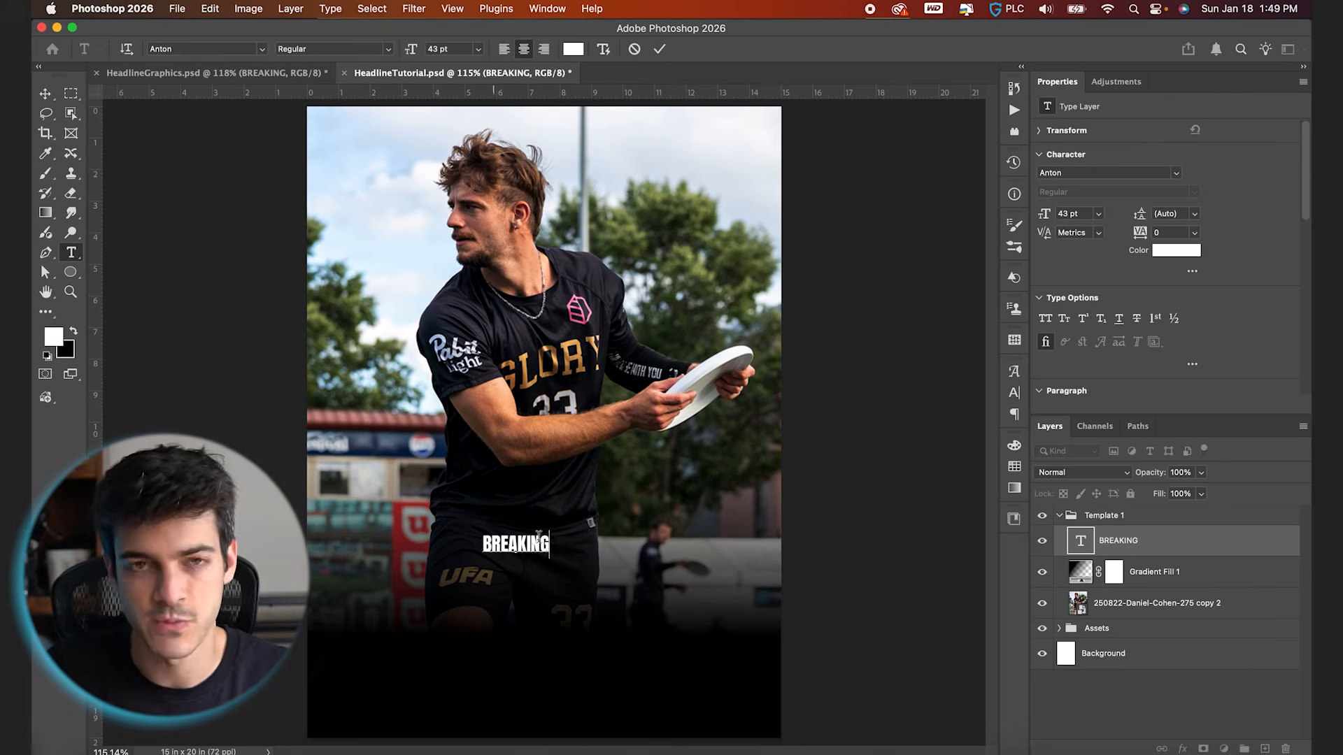
Enlarge the BREAKING text to 243 pt
left_click_drag(551, 542, 432, 543)
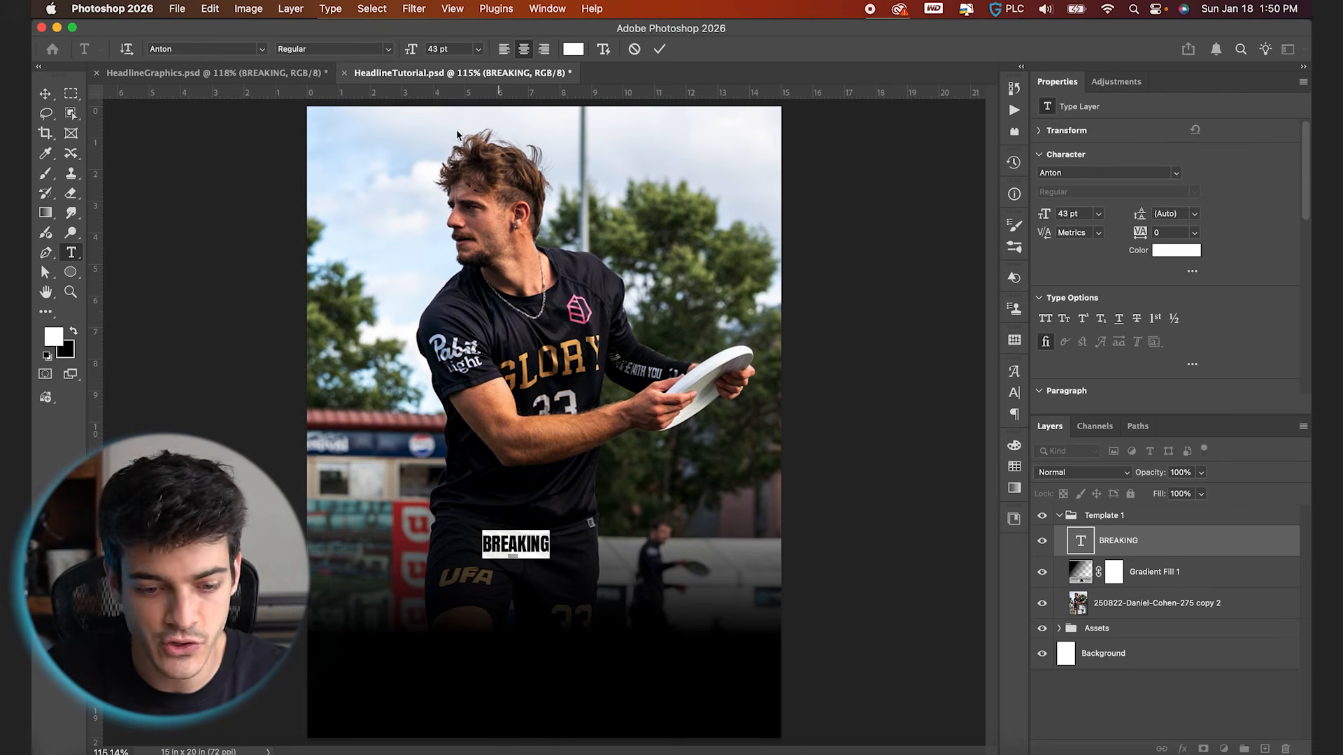
left_click_drag(411, 52, 501, 42)
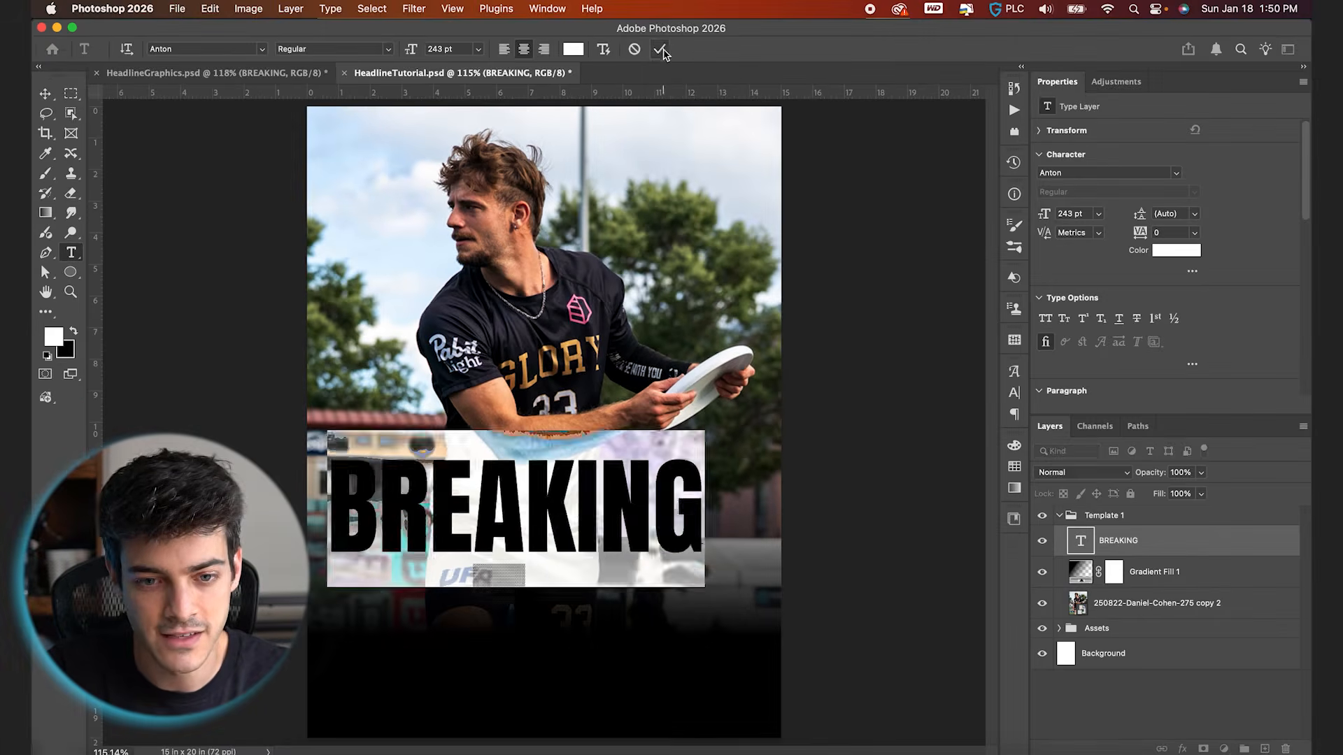
left_click(796, 34)
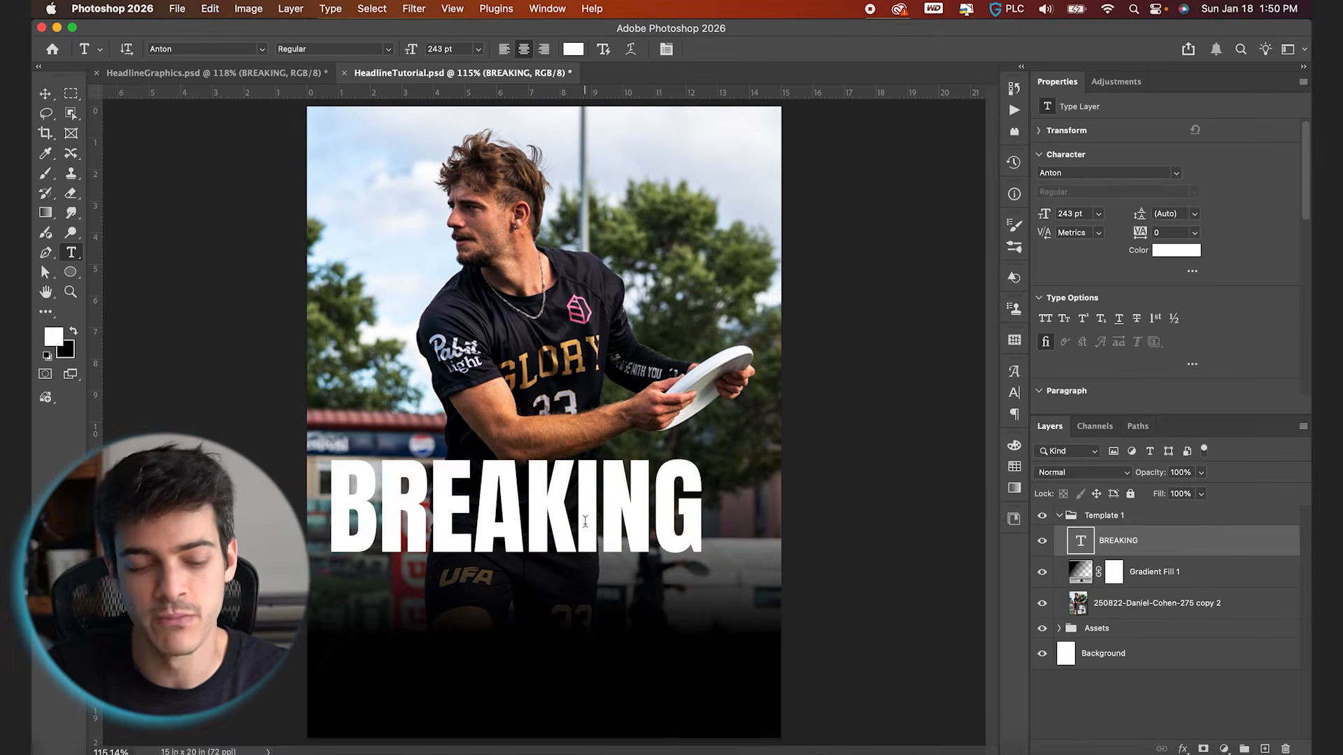
Center BREAKING horizontally on the canvas and move it down to the upper part of the dark gradient
left_click(46, 96)
left_click(546, 349)
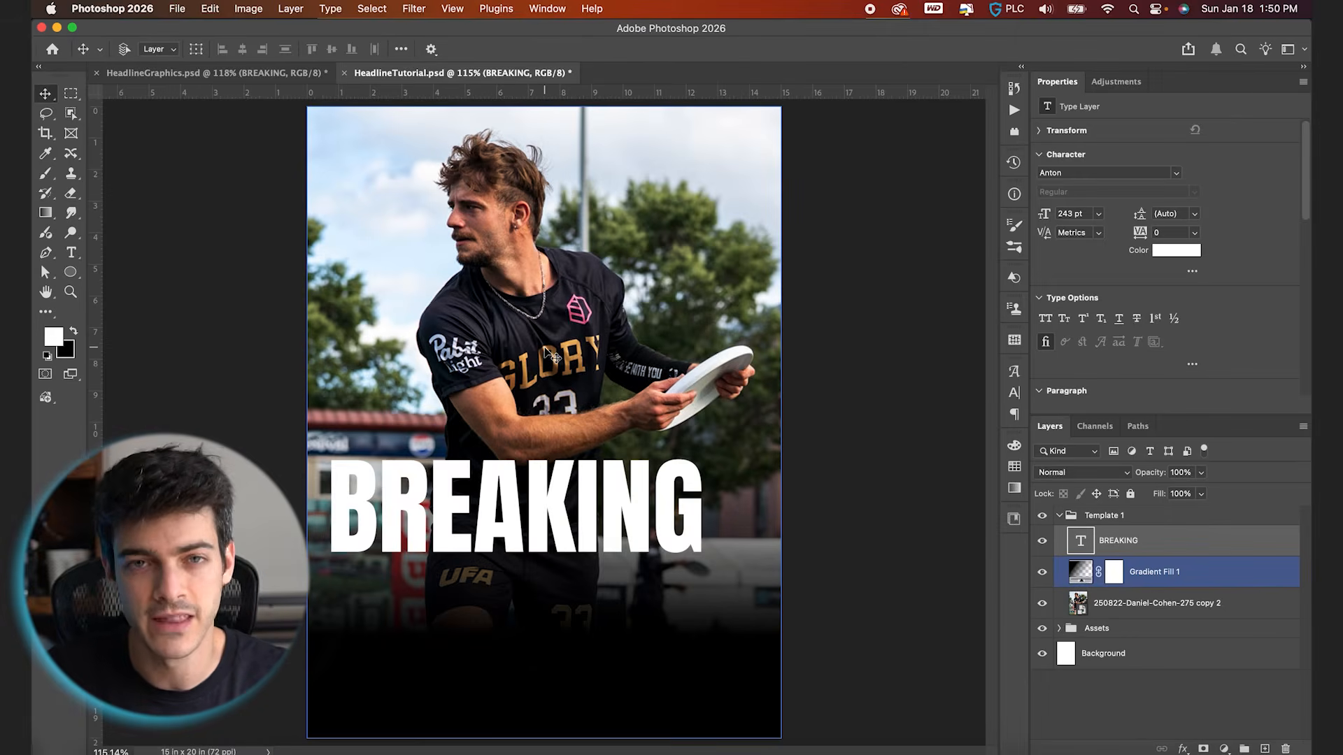
key("super+a")
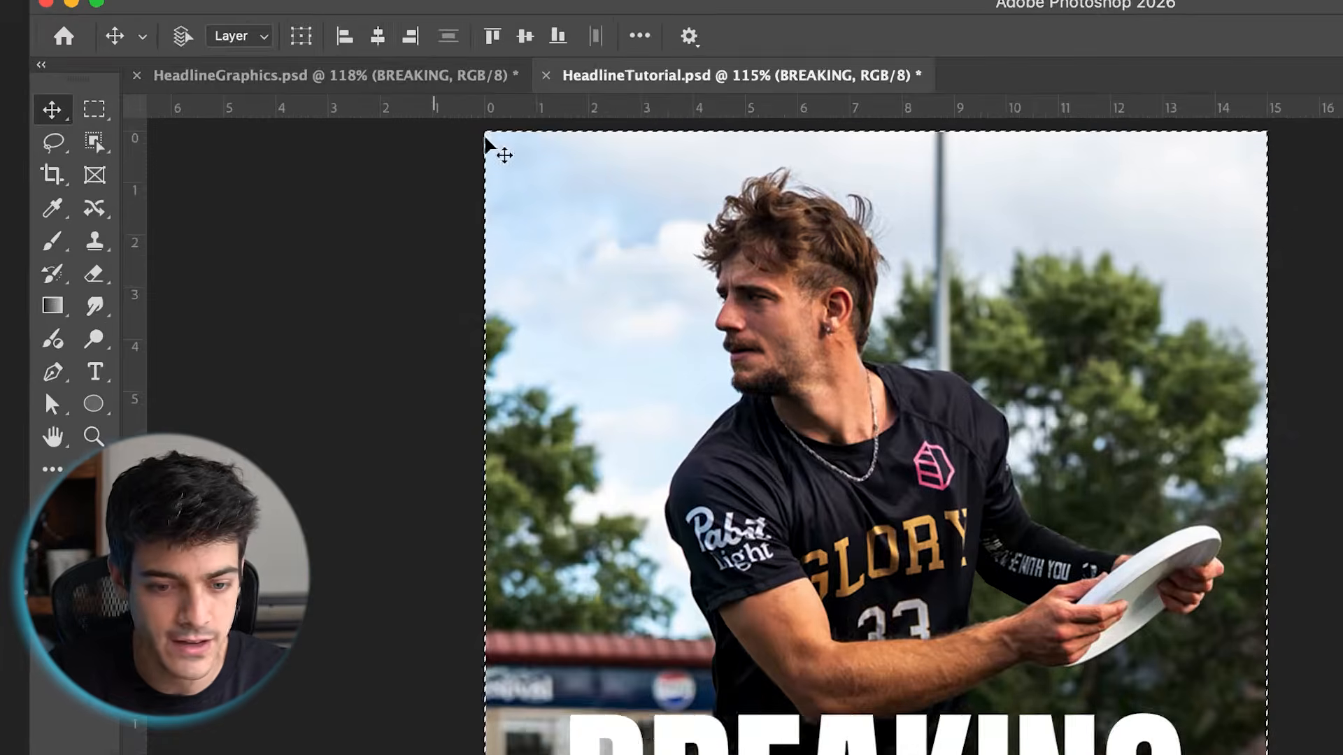
key("super+d")
left_click_drag(607, 458, 605, 525)
left_click(605, 526)
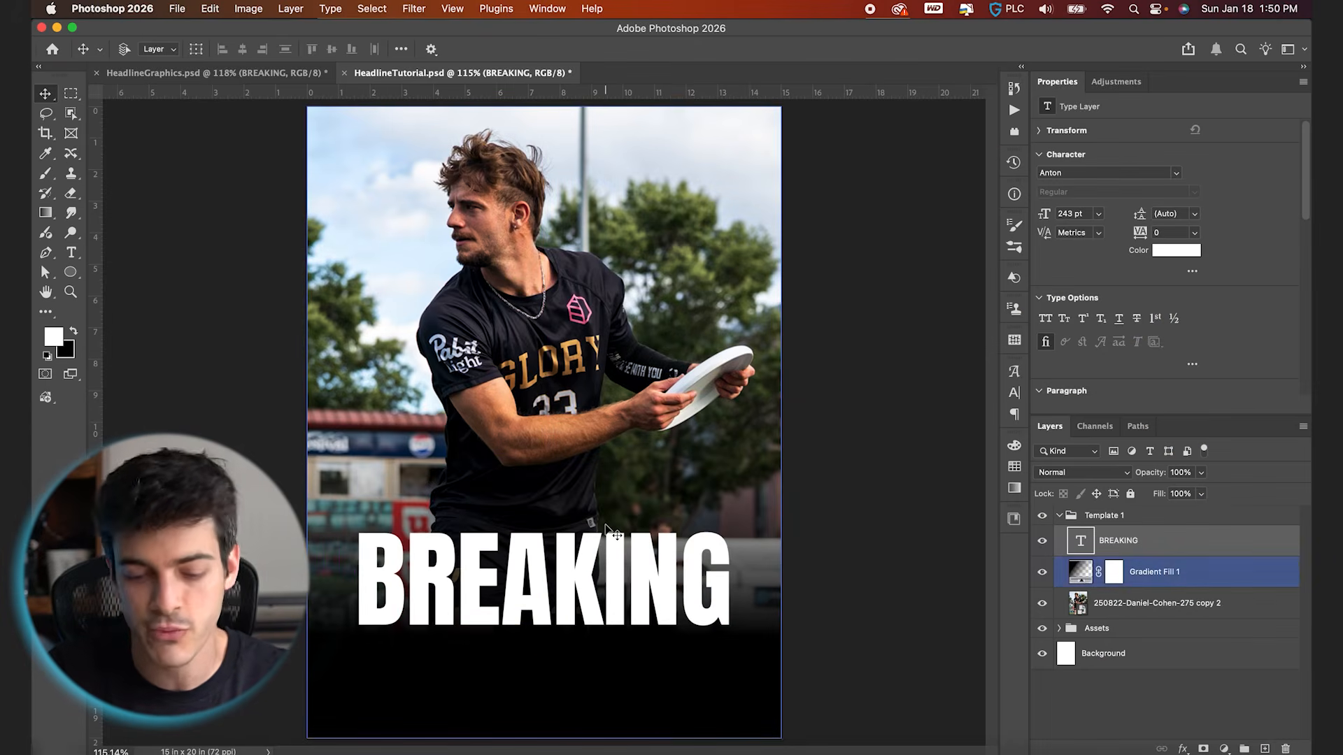
Show the grid and scale BREAKING up from its center to 268.18 pt, with about one-inch side margins
key("super+apostrophe")
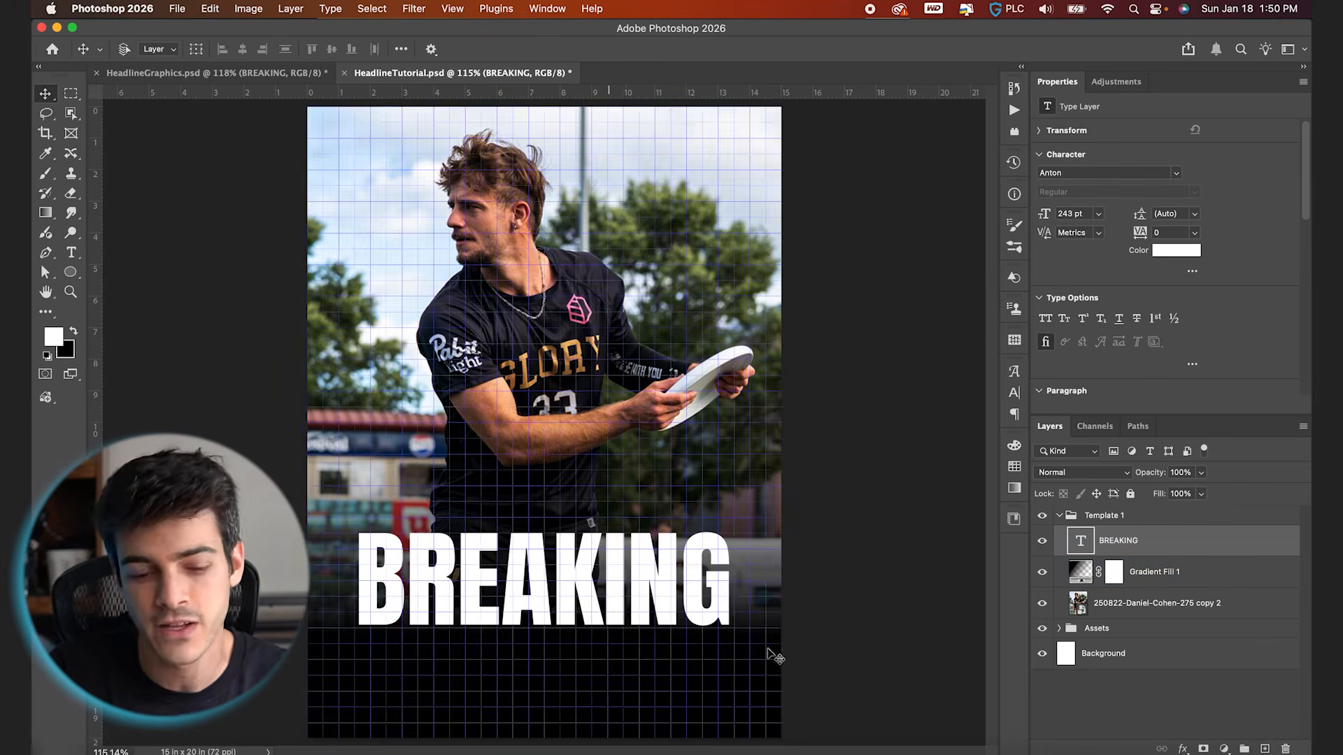
key("super+plus")
scroll(784, 672, "down", 5)
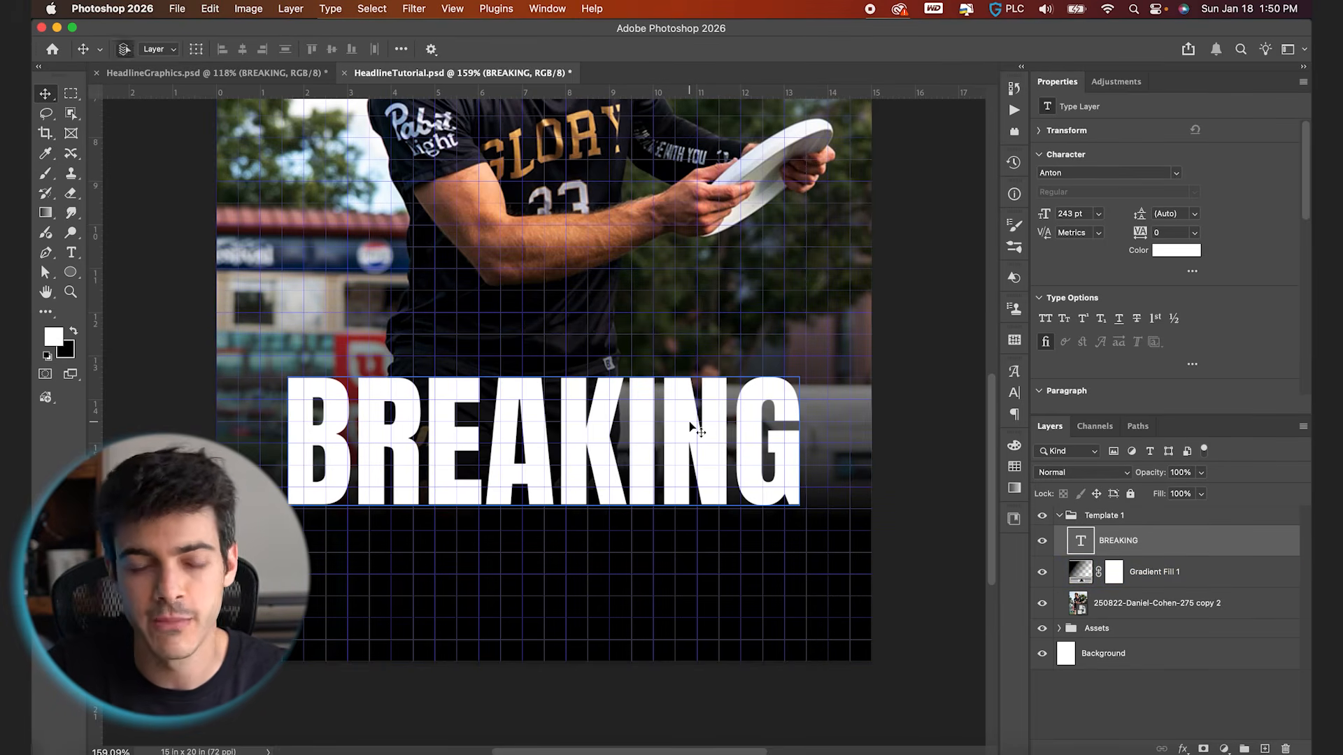
key("super+t")
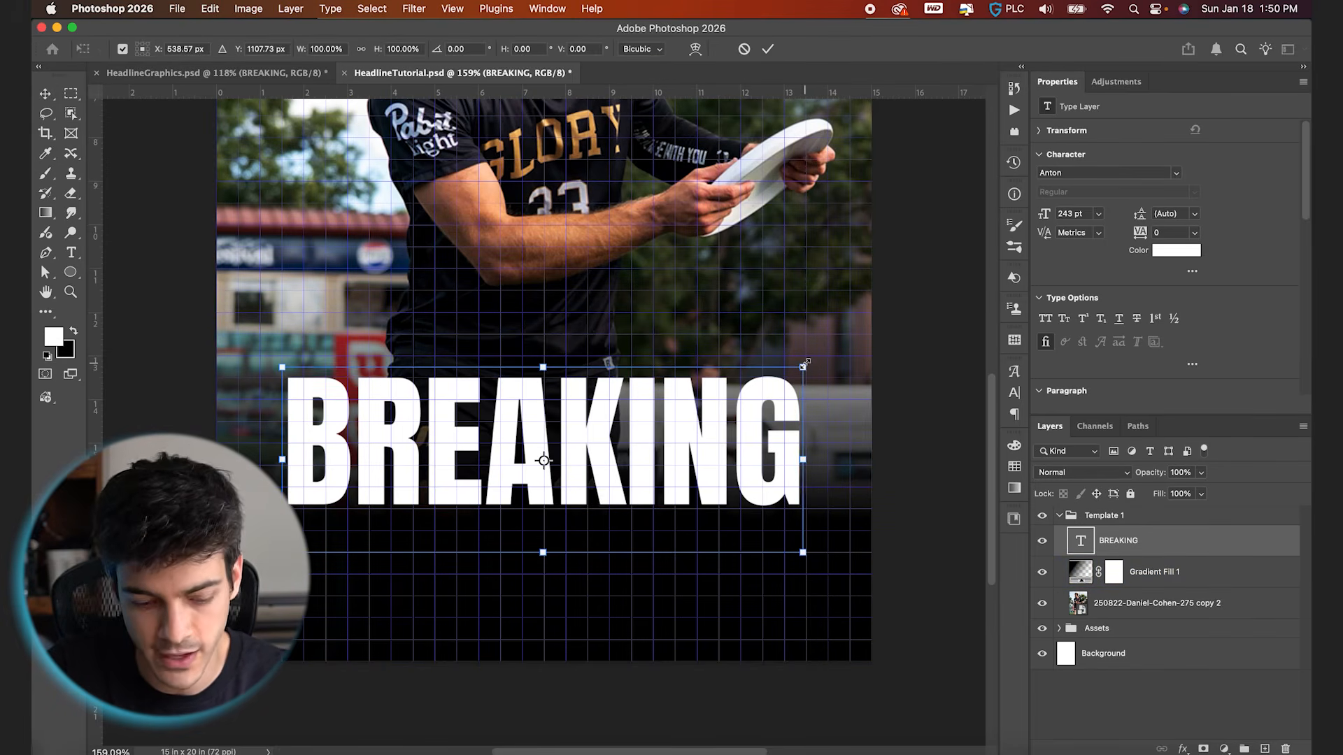
left_click_drag(805, 364, 829, 345)
key("Return")
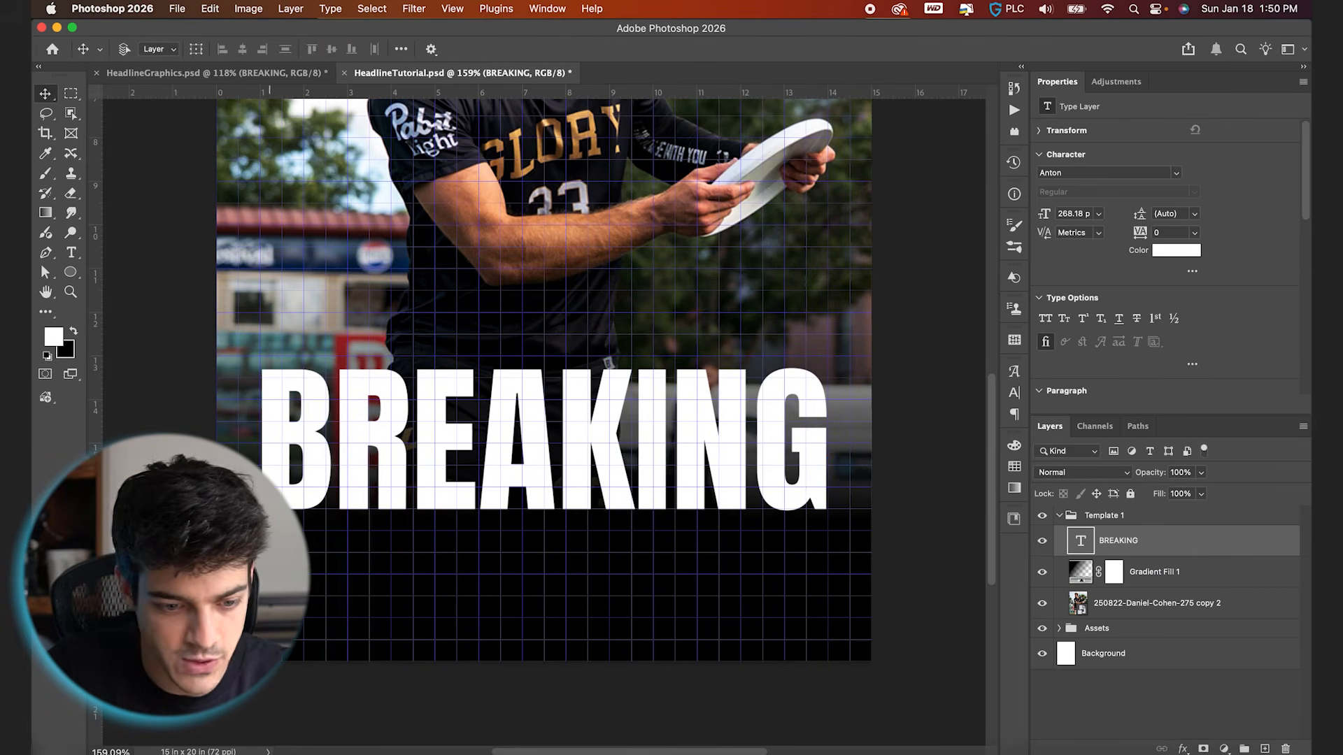
Hide the grid and check the BREAKING headline's margins against the whole poster
key("alt+bracketleft")
key("alt+bracketright")
key("alt+bracketleft")
key("alt+bracketright")
key("super")
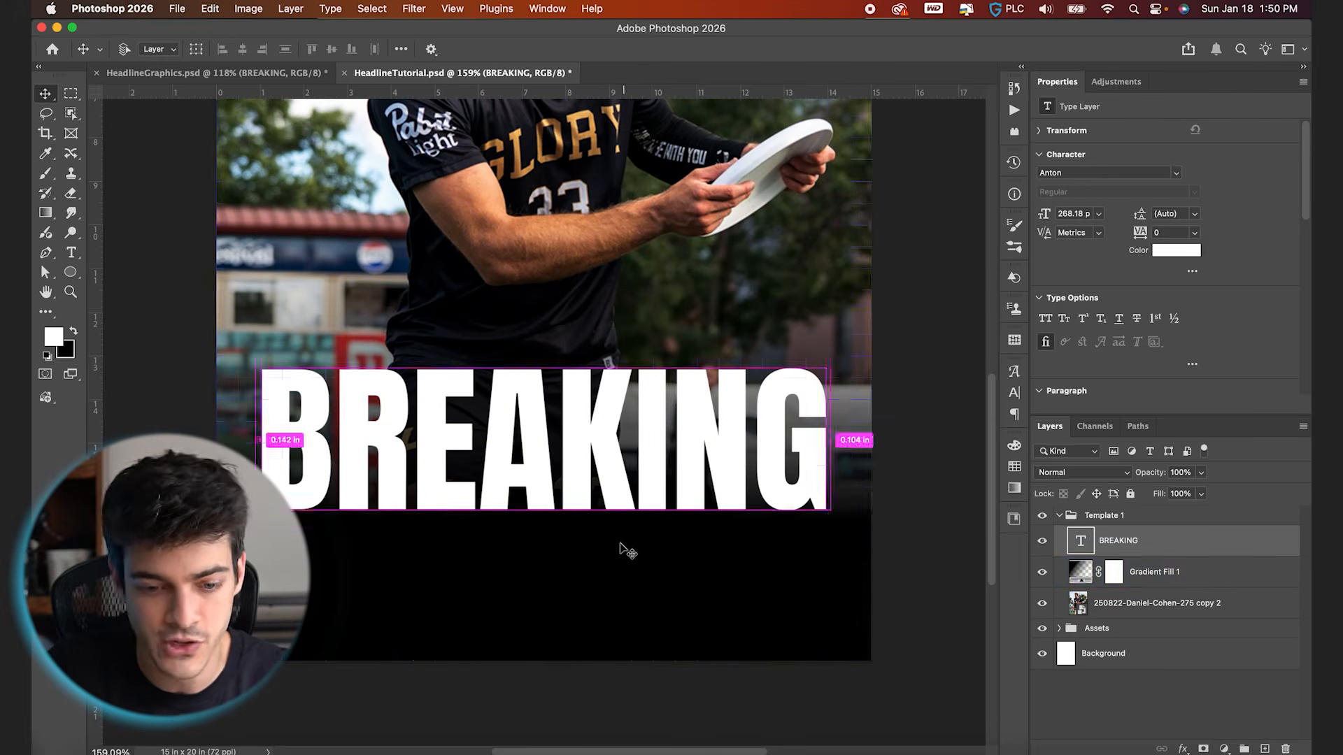
key("alt+bracketleft")
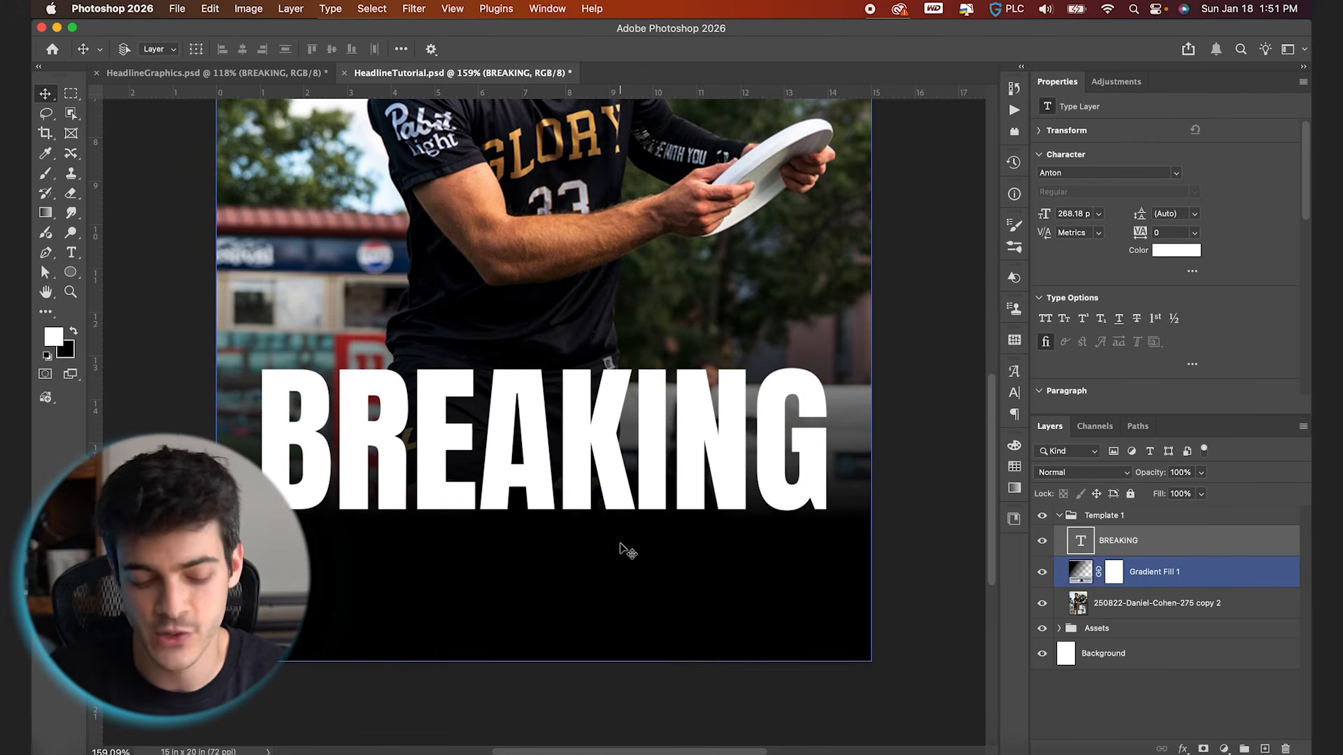
key("alt+bracketright")
key("super+0")
key("alt+bracketleft")
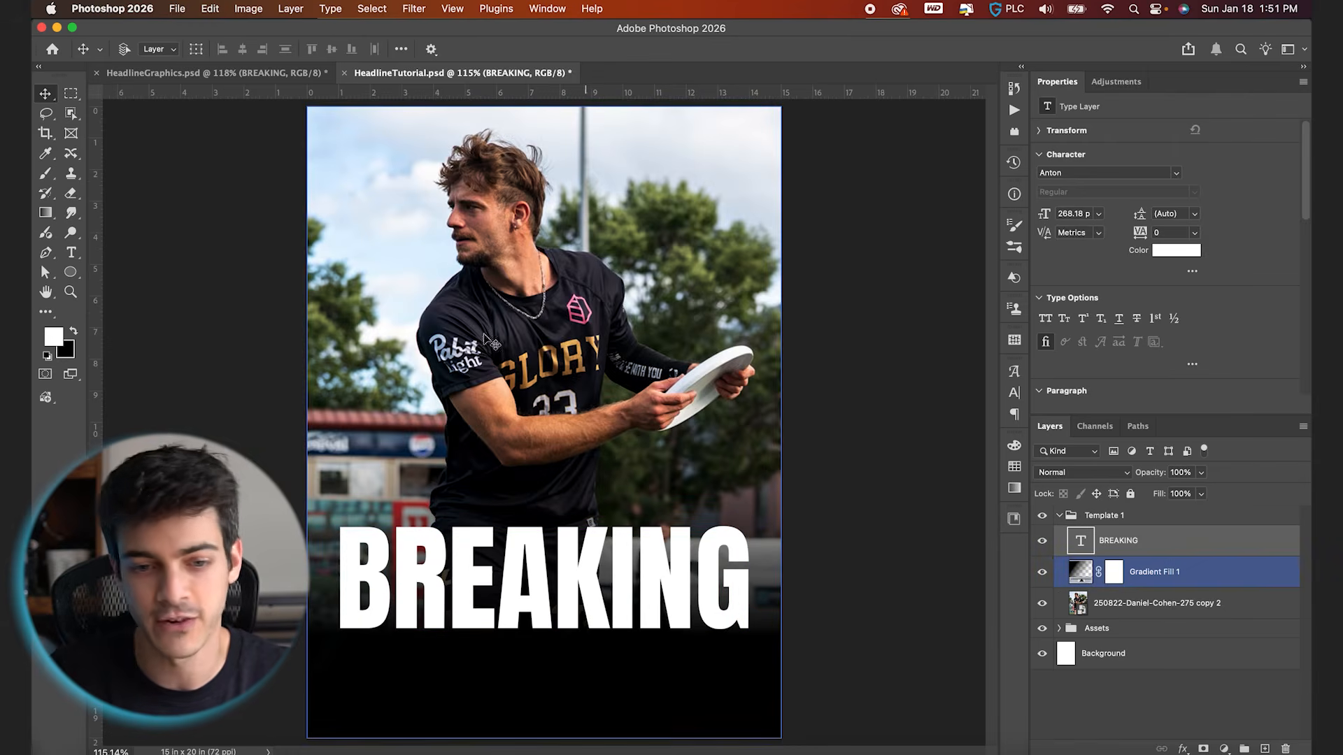
key("alt+bracketright")
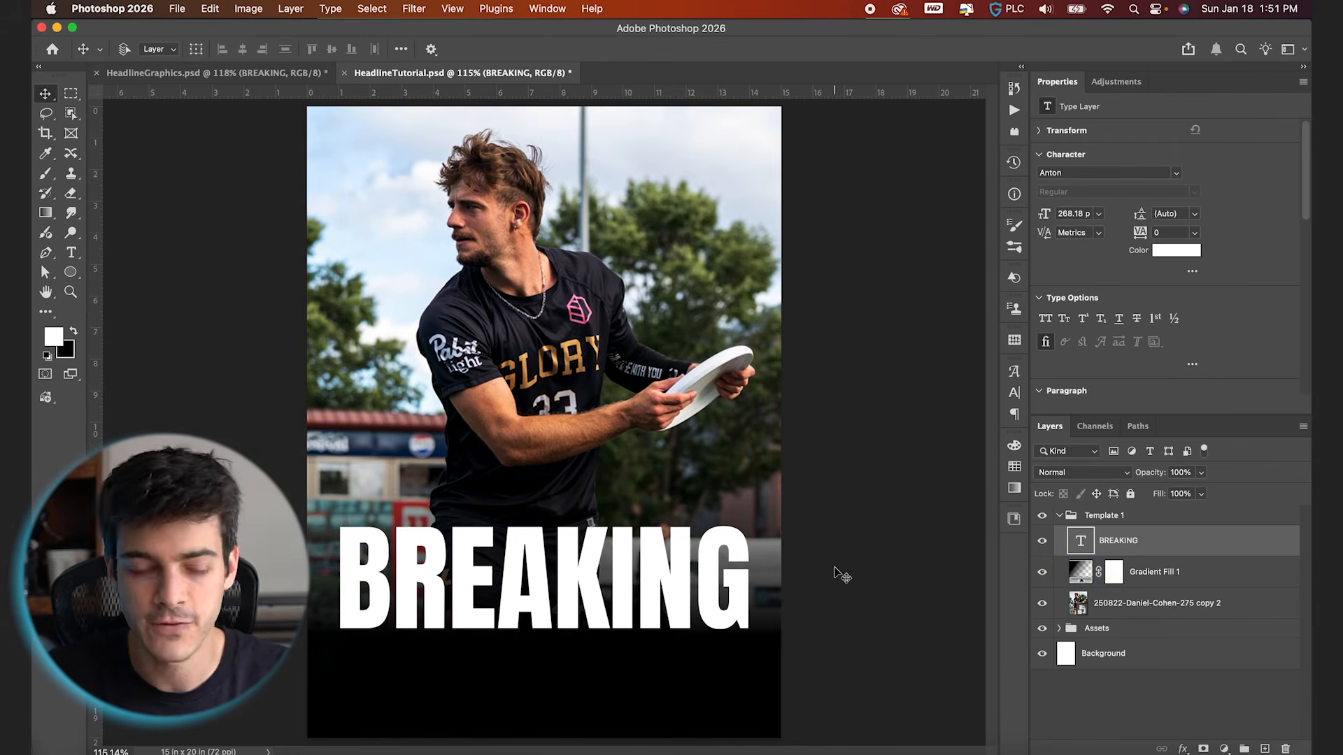
Add a new layer with a wide paragraph text box in the black area below BREAKING and set its font size to 50 pt
key("alt+shift+super+n")
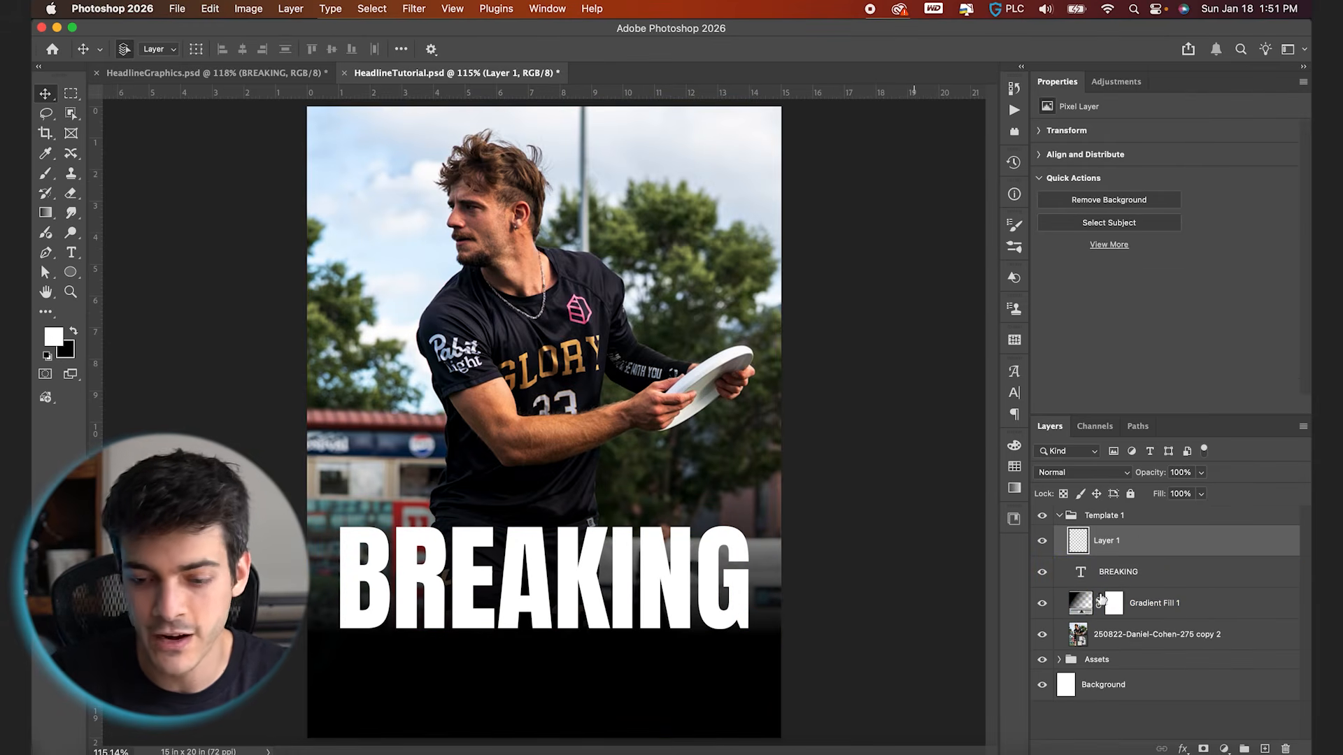
left_click(71, 253)
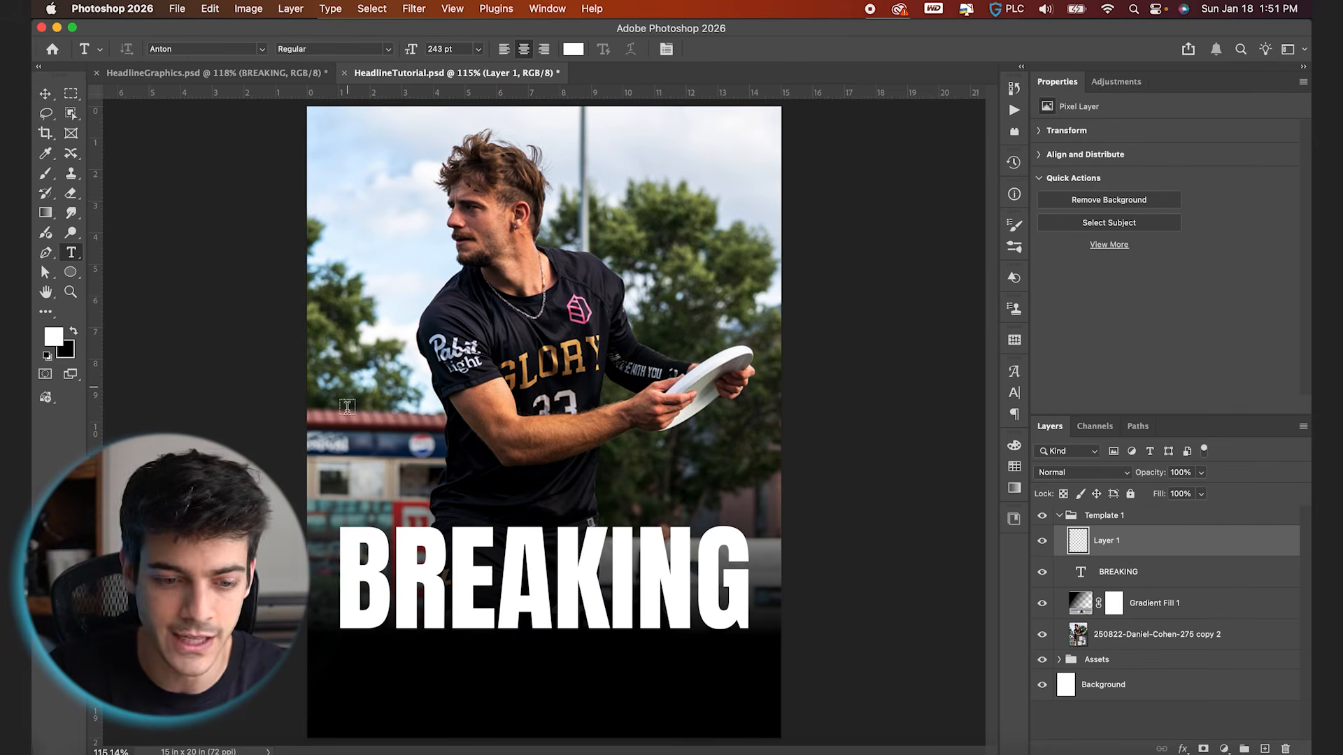
left_click_drag(347, 667, 751, 728)
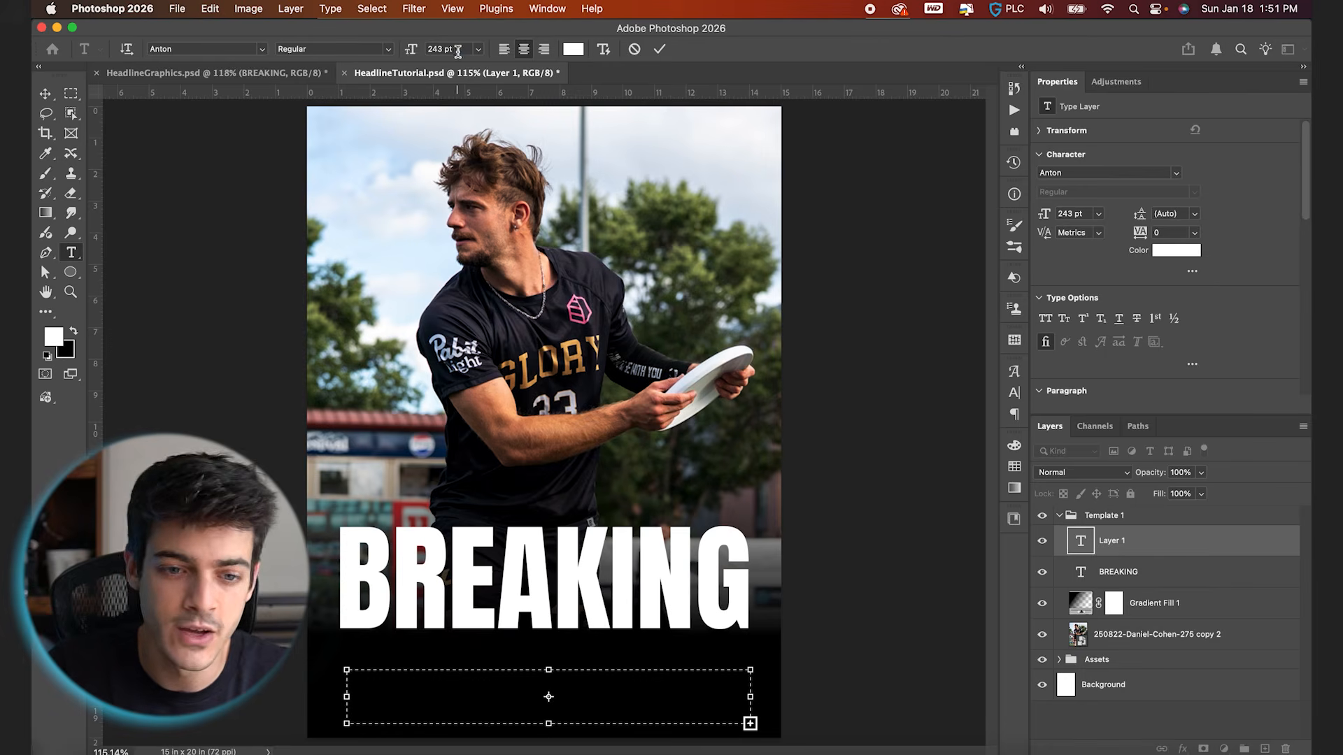
left_click(404, 51)
type("5")
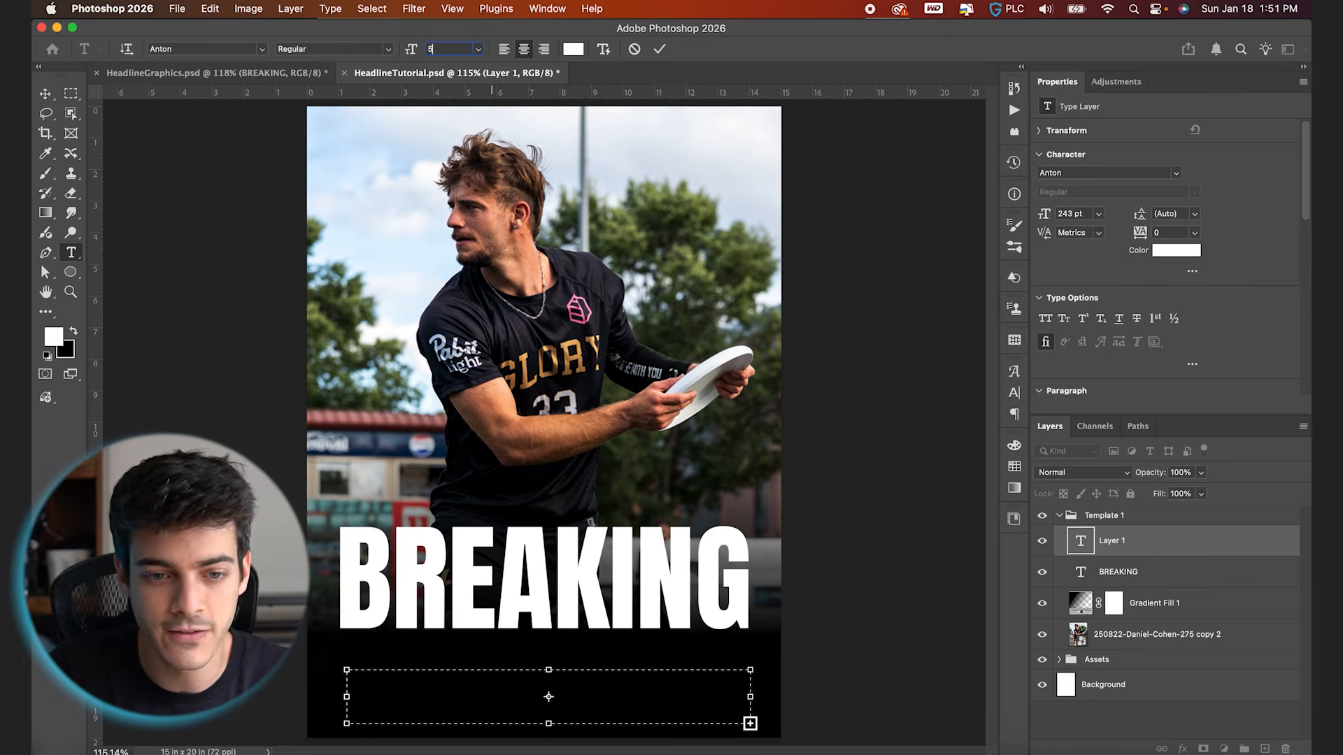
type("0")
key("Return")
Enter the supporting text "REIGNING MVP", the player's full name and "RE-SIGNS WITH BOSTON FOR THE 2026 SEASON" in the text box
type("REIGNING MVP RE")
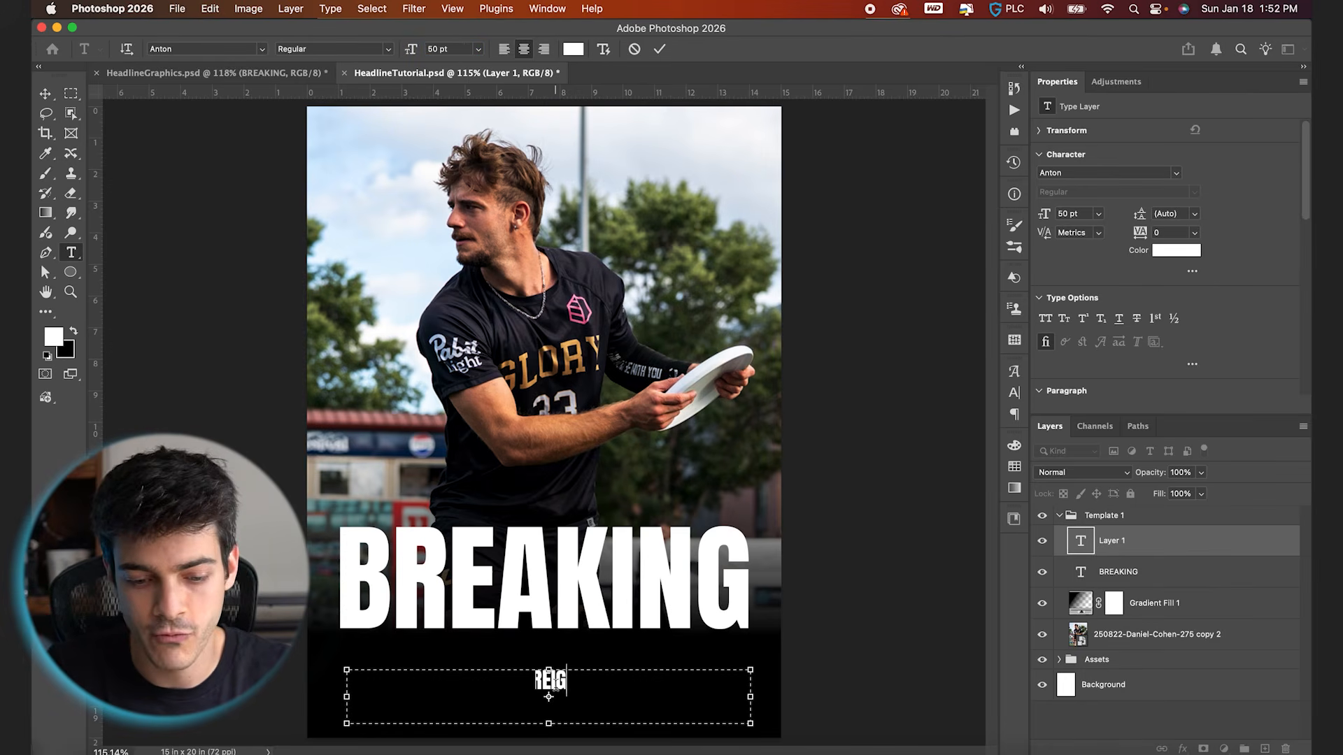
key("BackSpace")
key("BackSpace")
type("TOB")
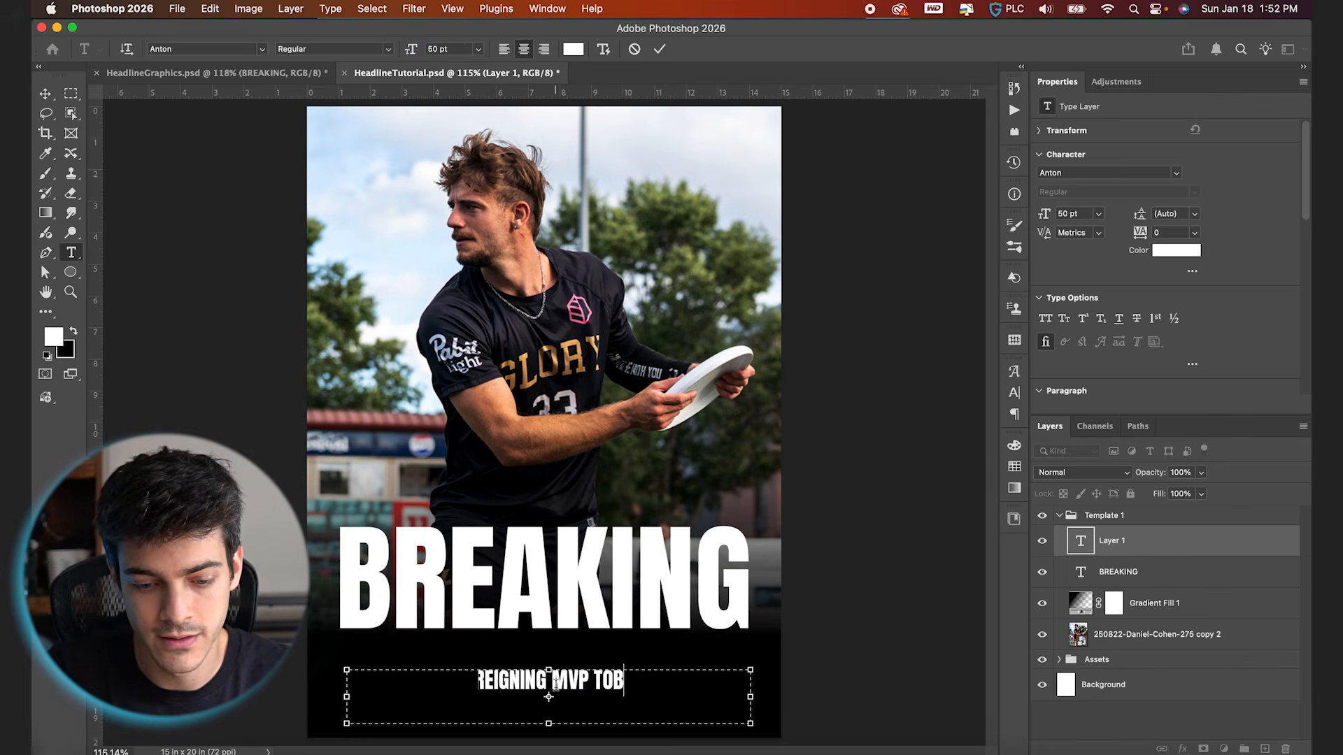
type("E DECRAENE RE")
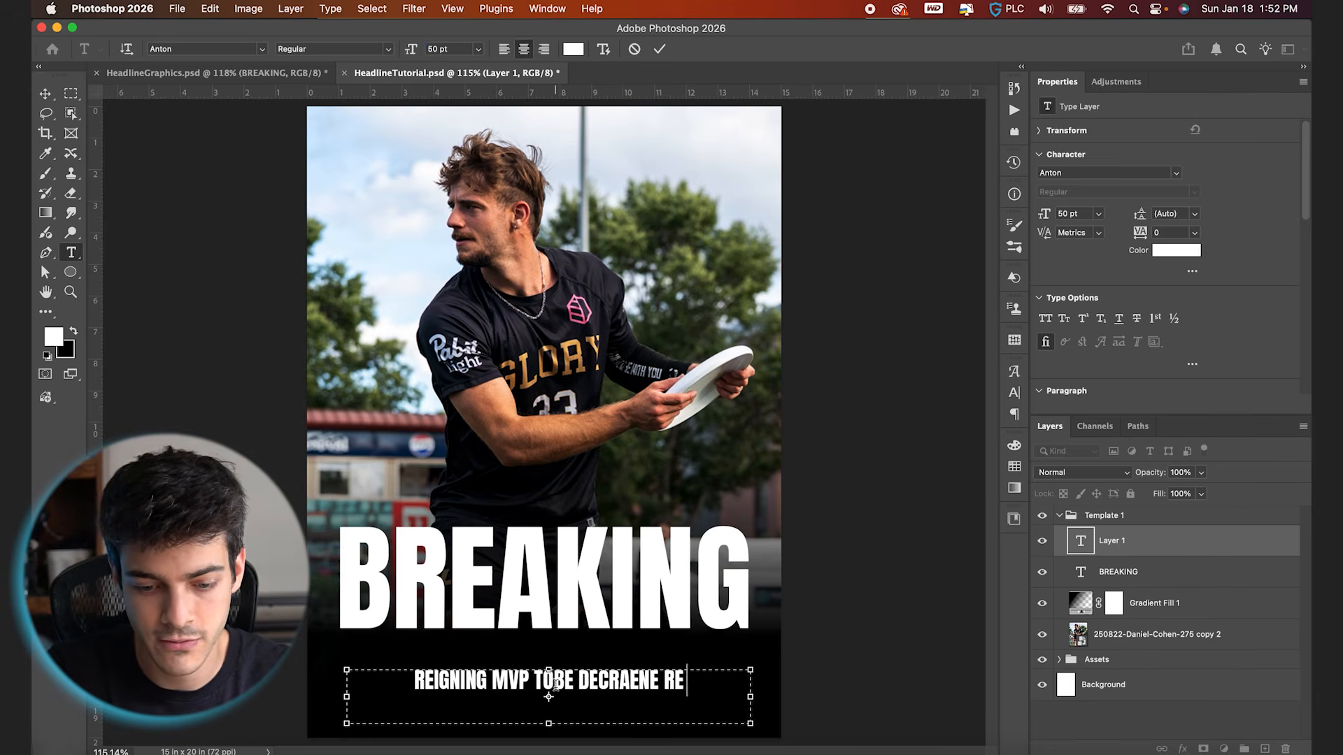
type("-SIGNS WITH")
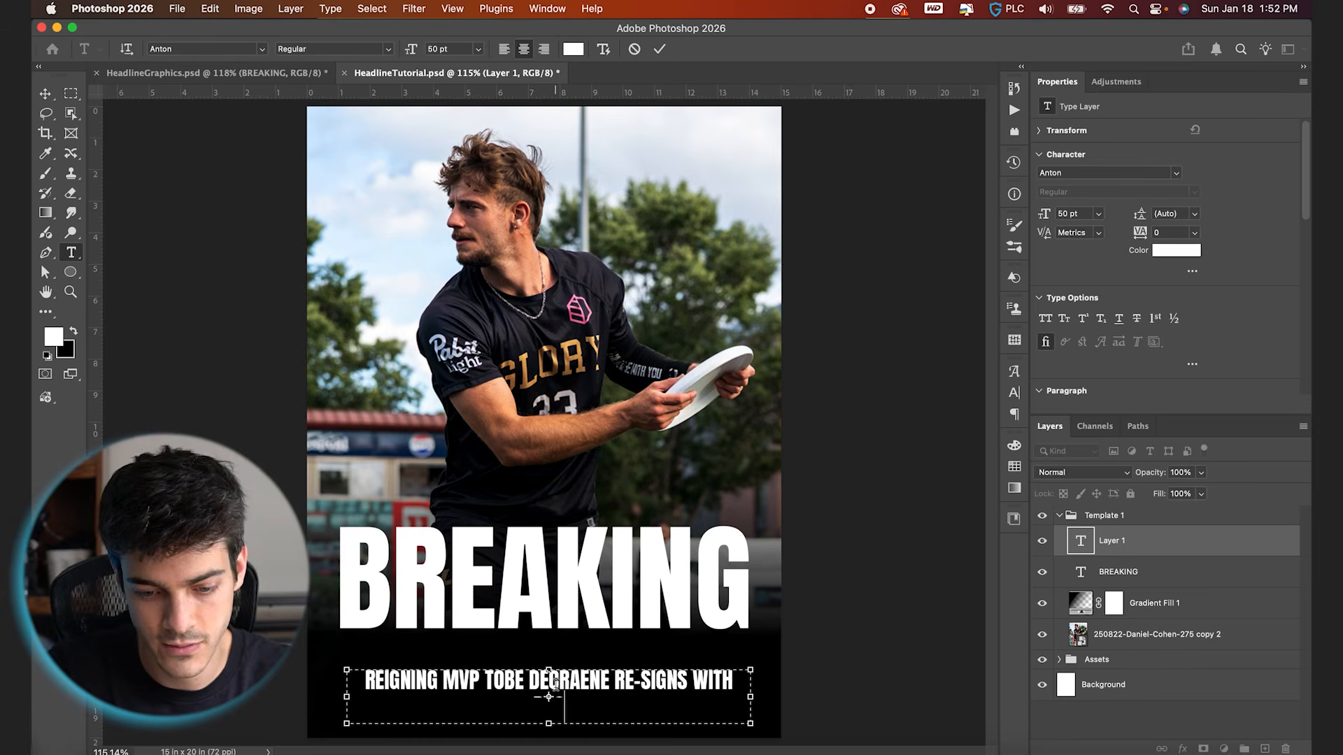
type(" BOSTON FOR THE 2026 SEASON")
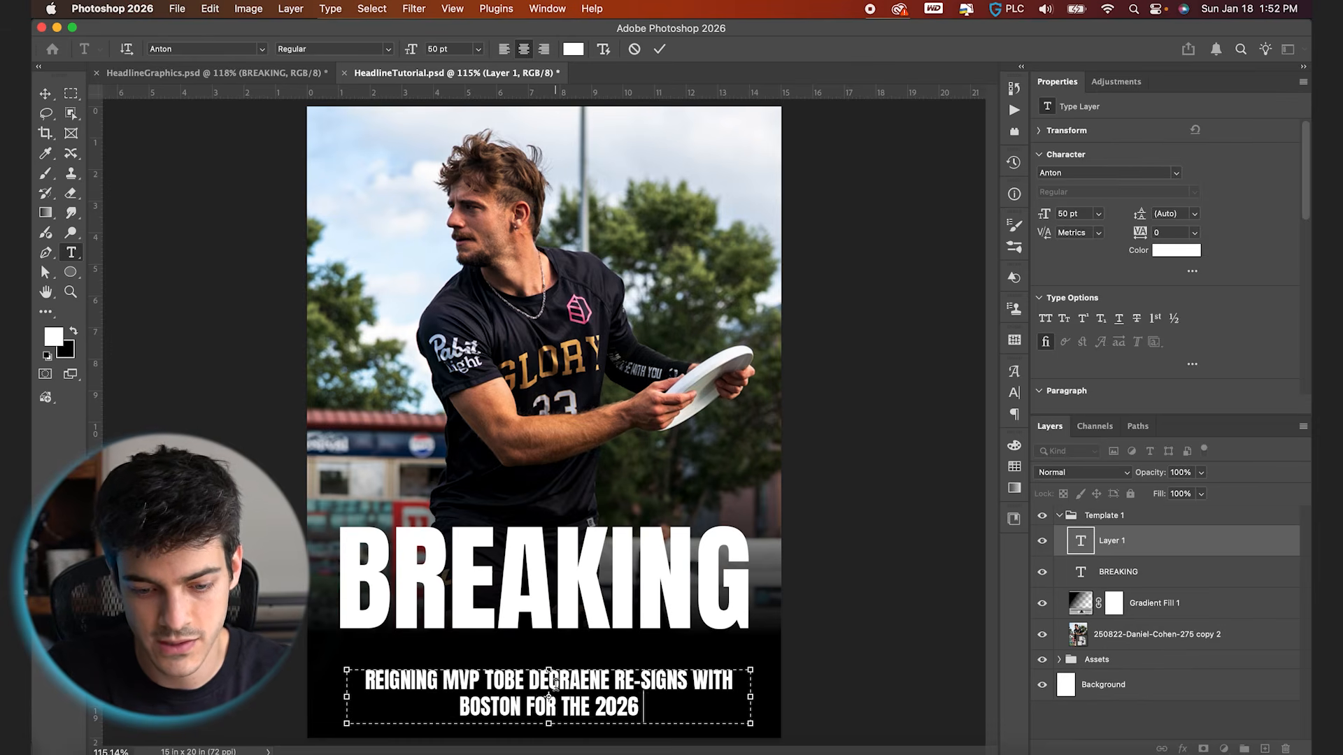
left_click(659, 49)
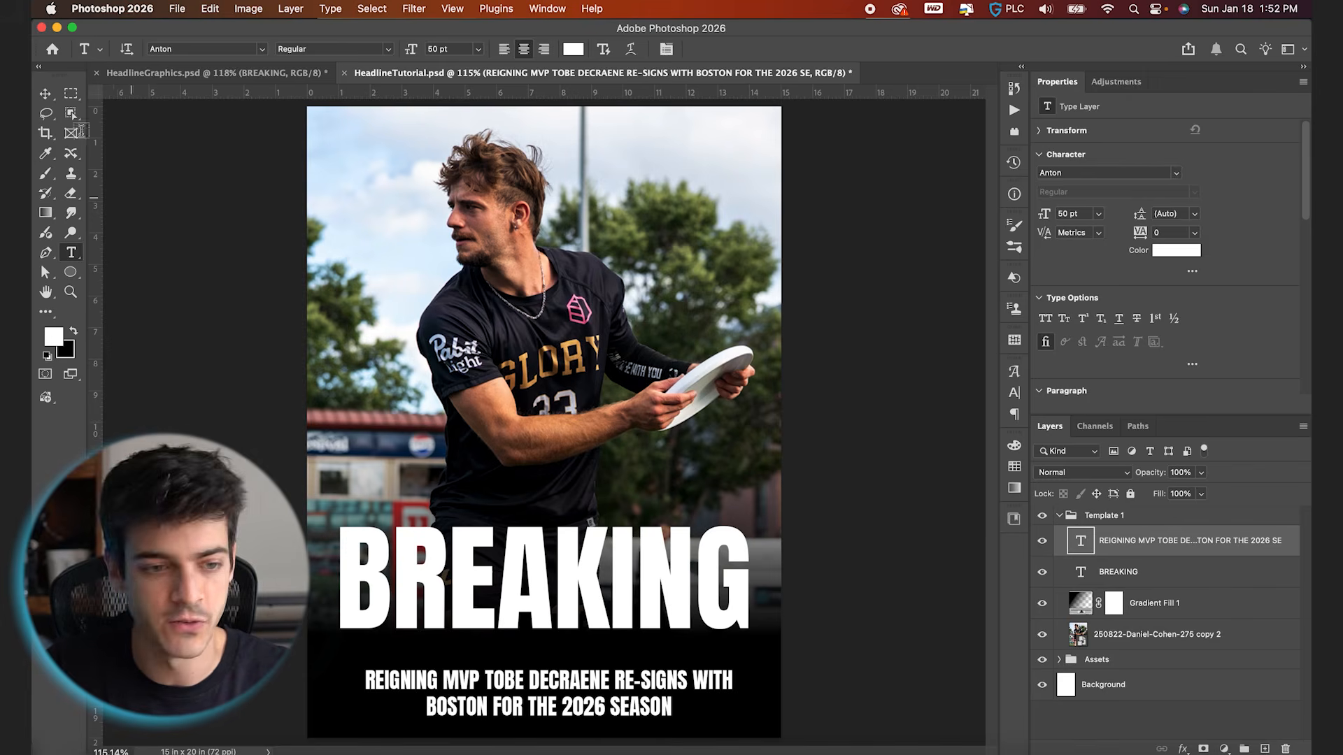
Center the supporting text horizontally on the canvas and clear the selection
left_click(44, 93)
left_click(505, 381)
key("super+a")
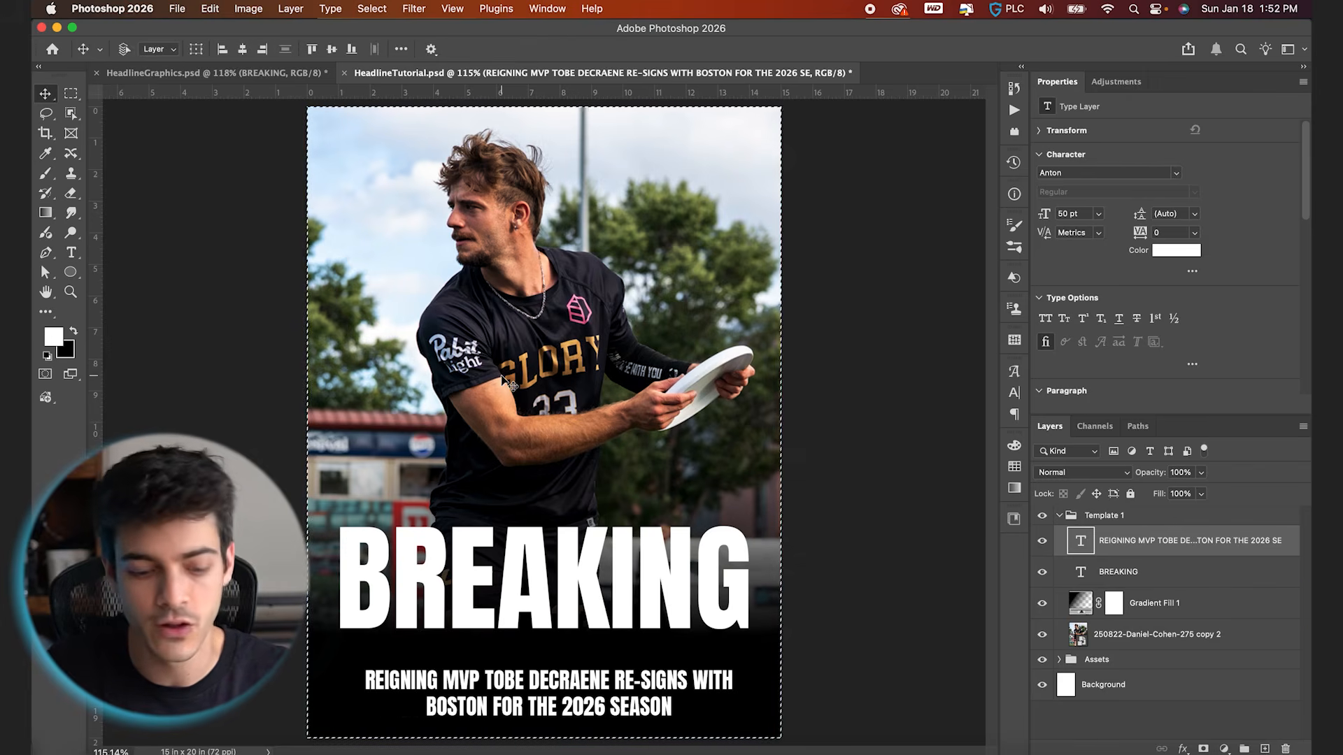
left_click(243, 50)
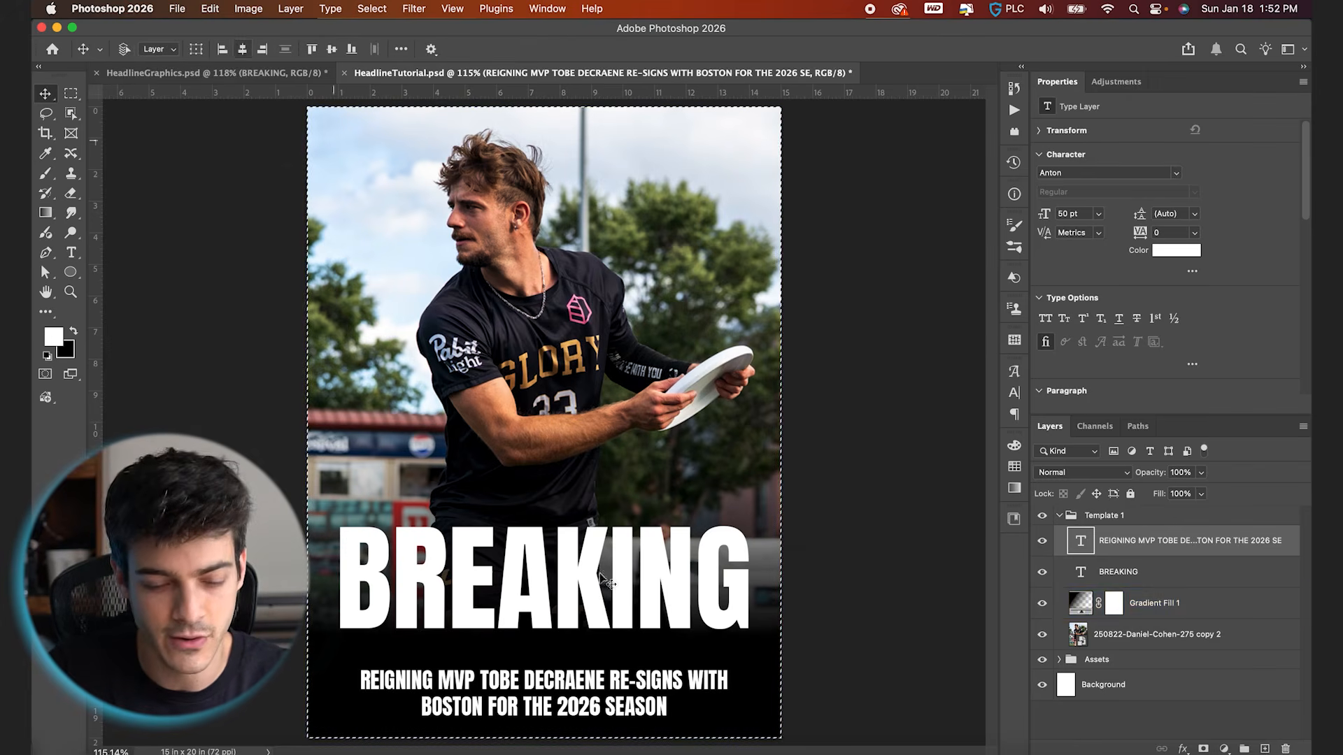
key("super+d")
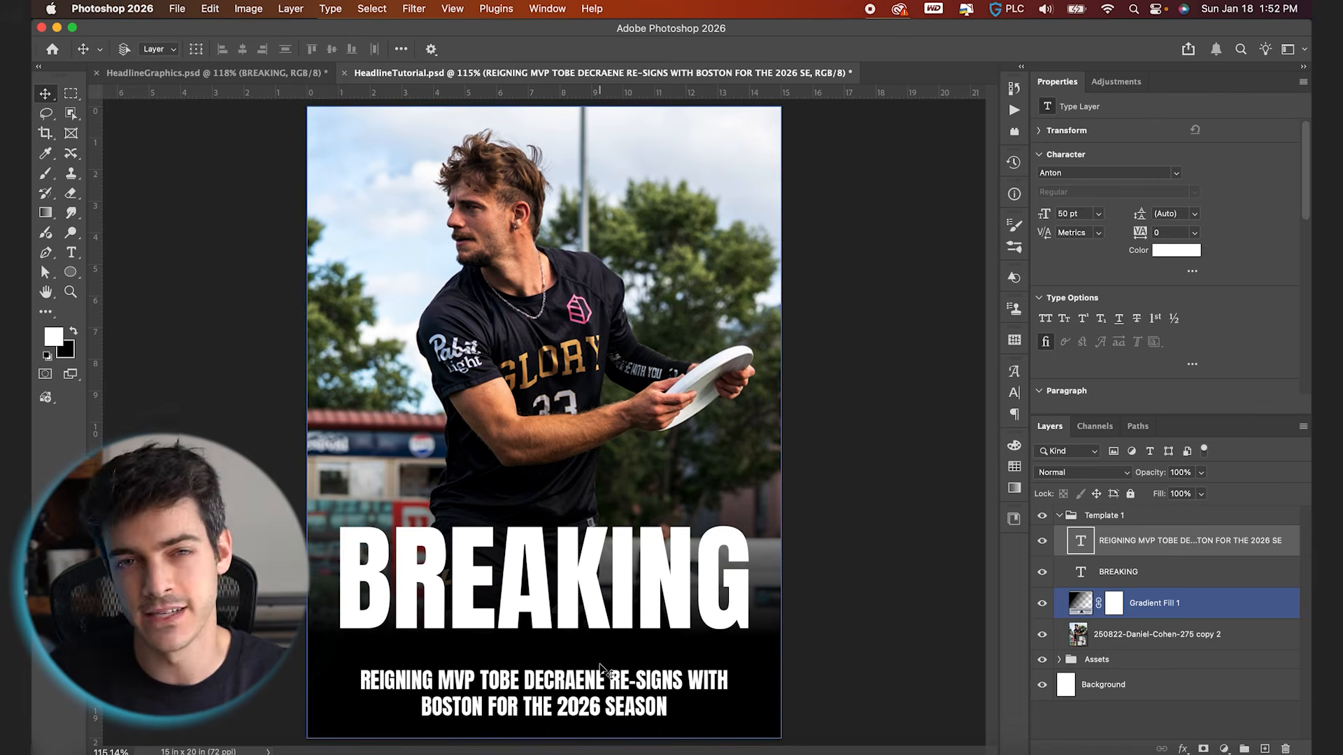
Nudge the supporting text up about 20 px, closer to the BREAKING headline
left_click(600, 665)
left_click(688, 574)
key("super+plus")
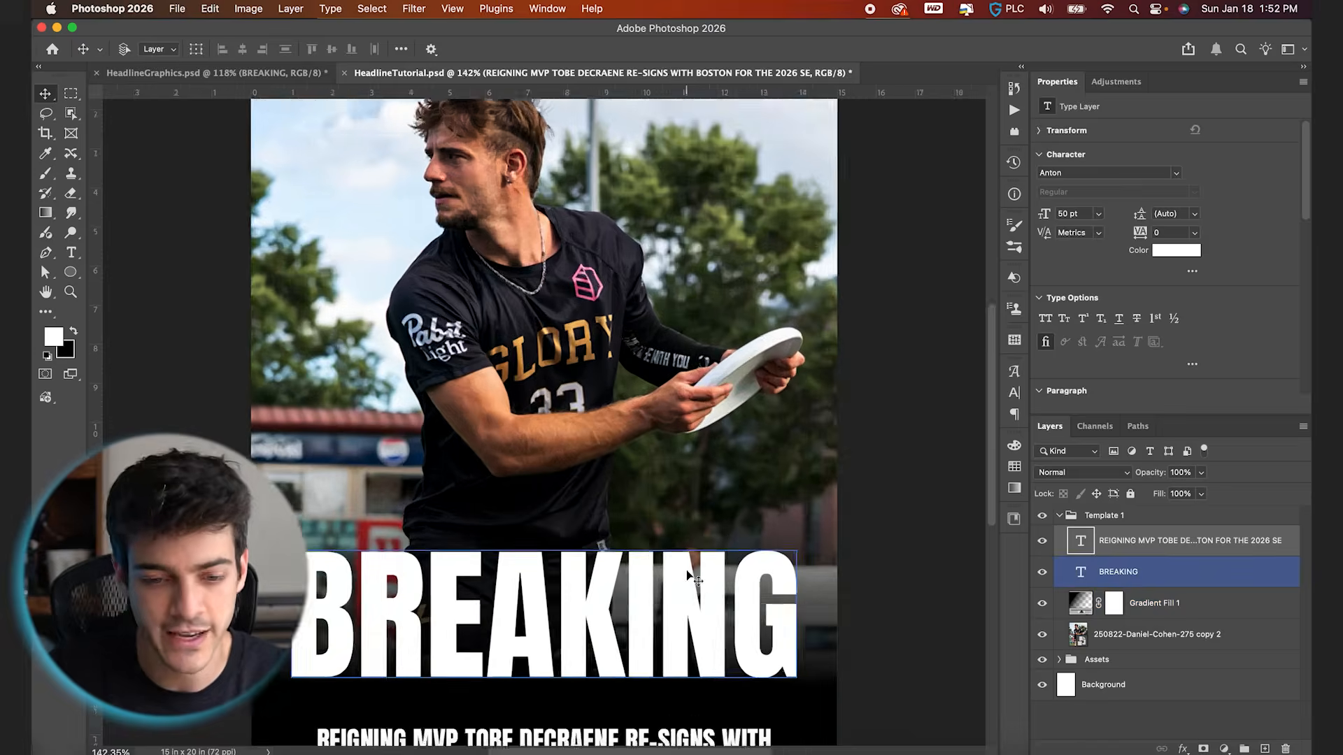
key("super+plus")
scroll(687, 575, "down", 5)
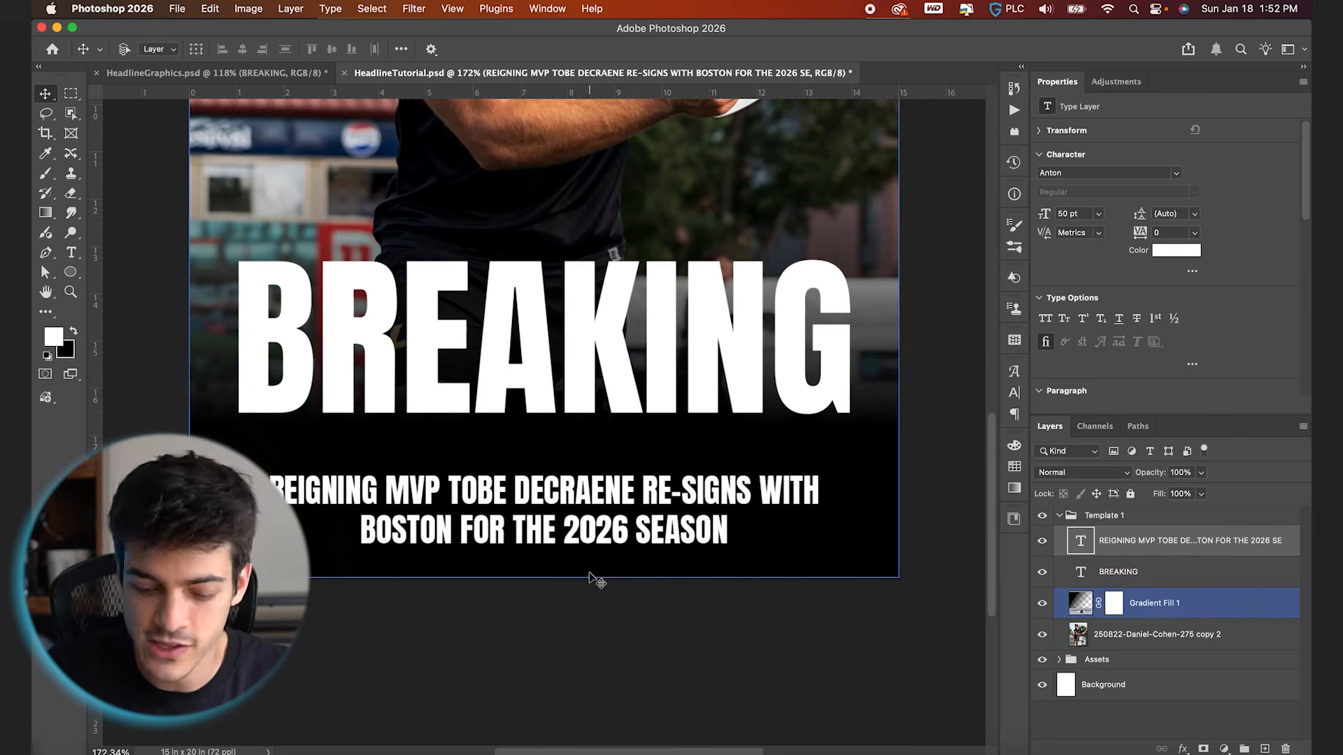
key("shift+Up")
key("shift+Up")
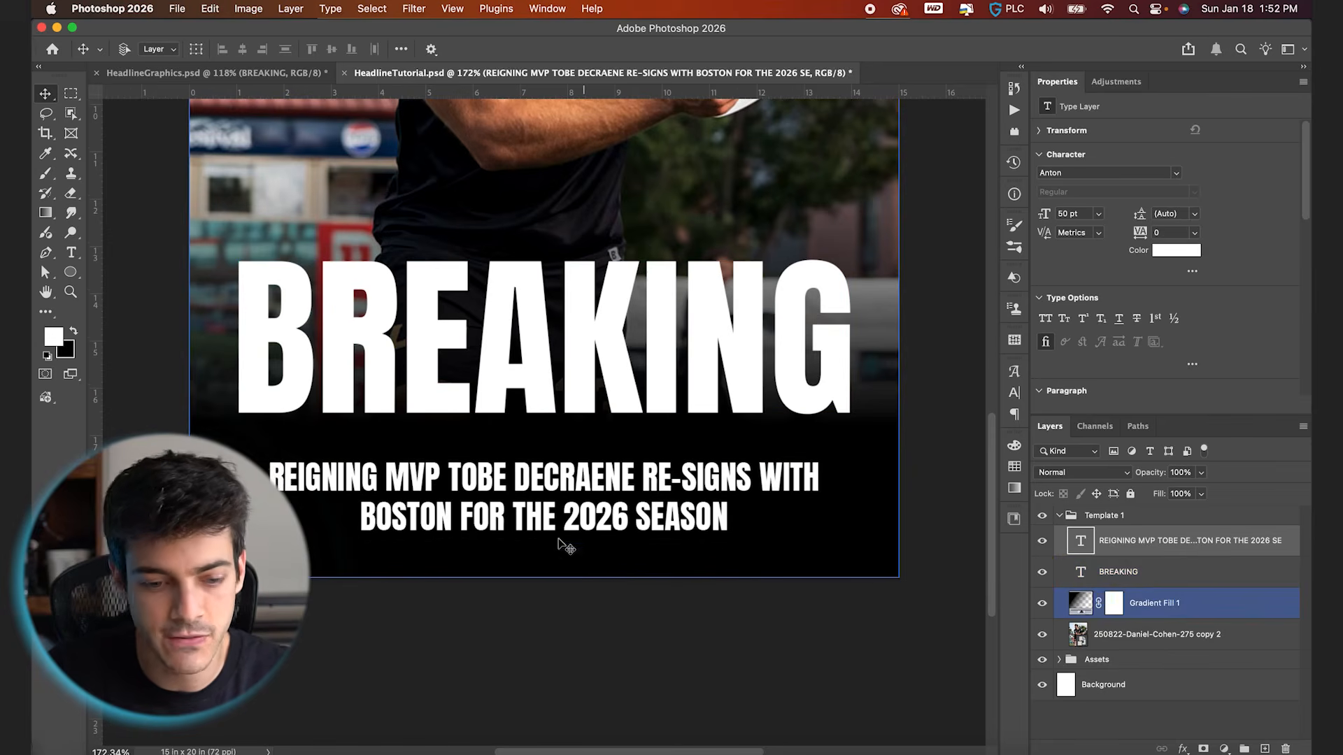
key("super+plus")
key("super+plus")
key("super+minus")
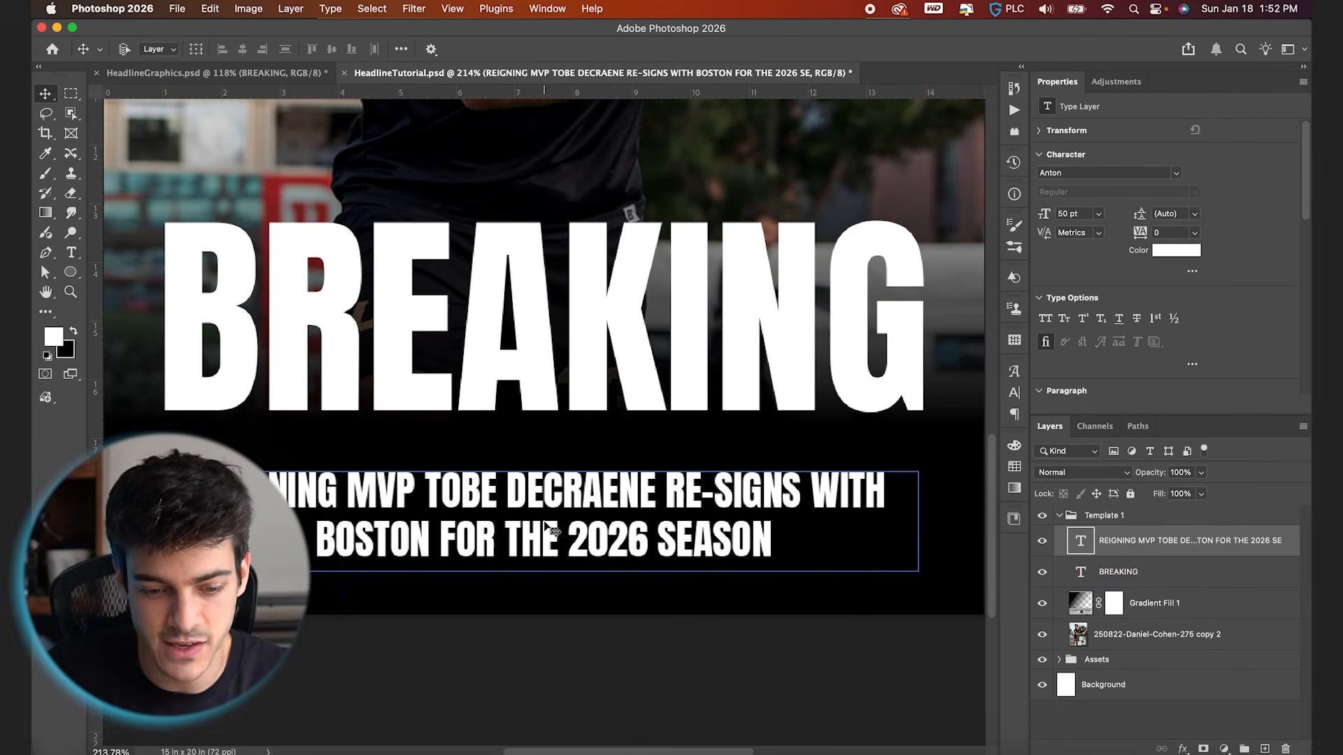
Show the grid and widen the supporting text box on both sides to the one-inch margins that BREAKING uses
key("super+apostrophe")
left_click(562, 591)
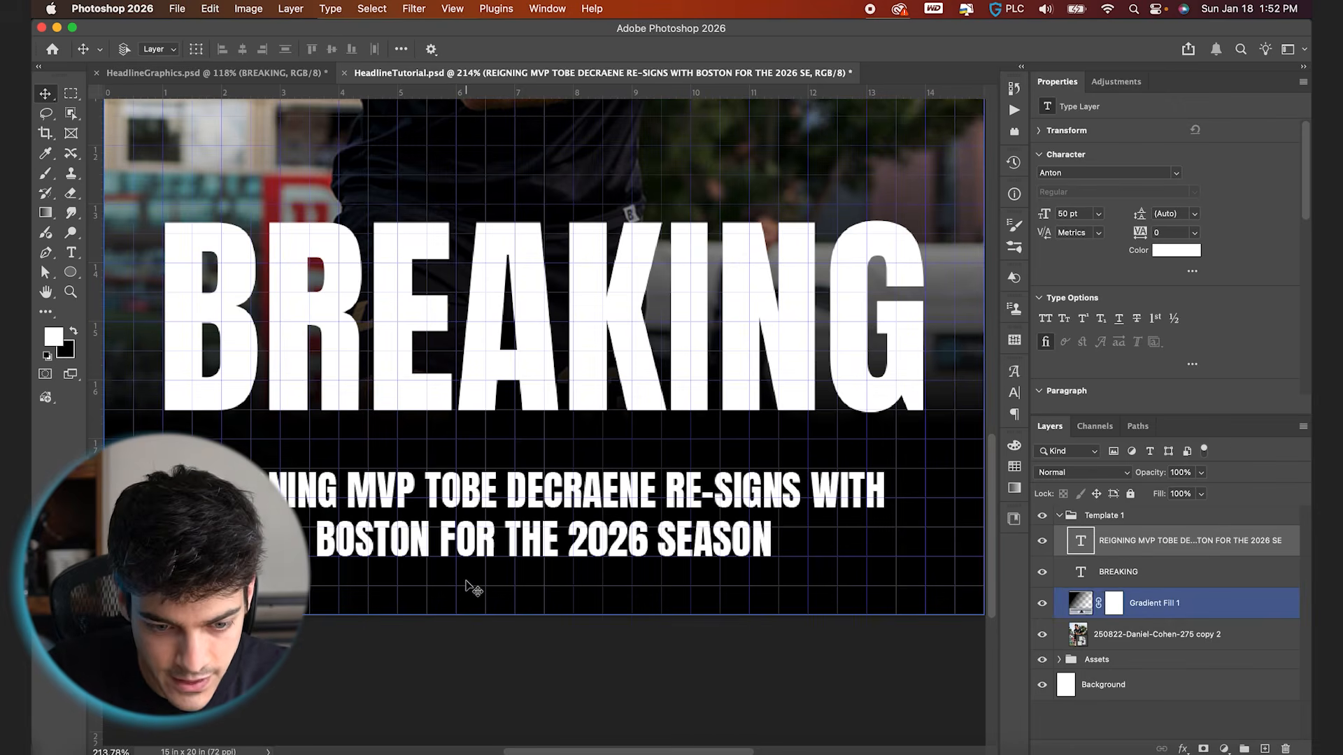
scroll(490, 589, "left", 2)
key("t")
left_click(490, 495)
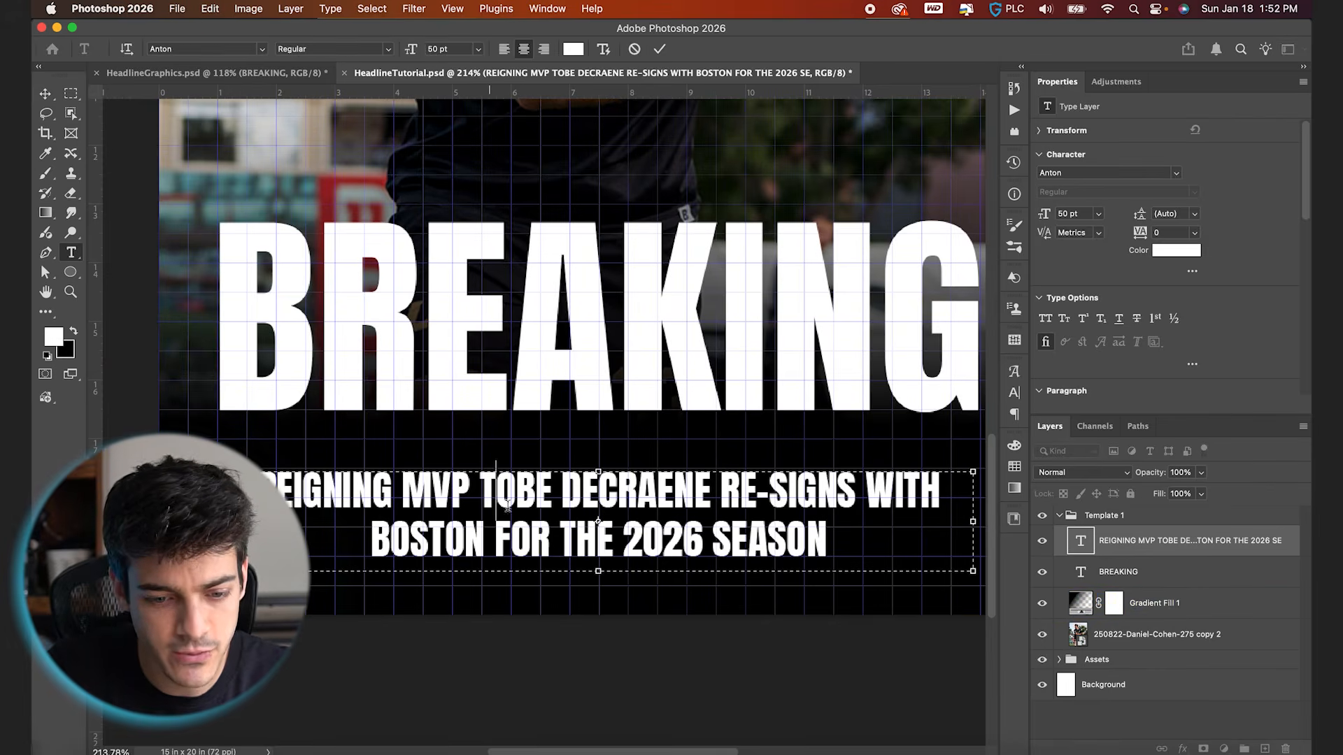
left_click_drag(222, 521, 213, 521)
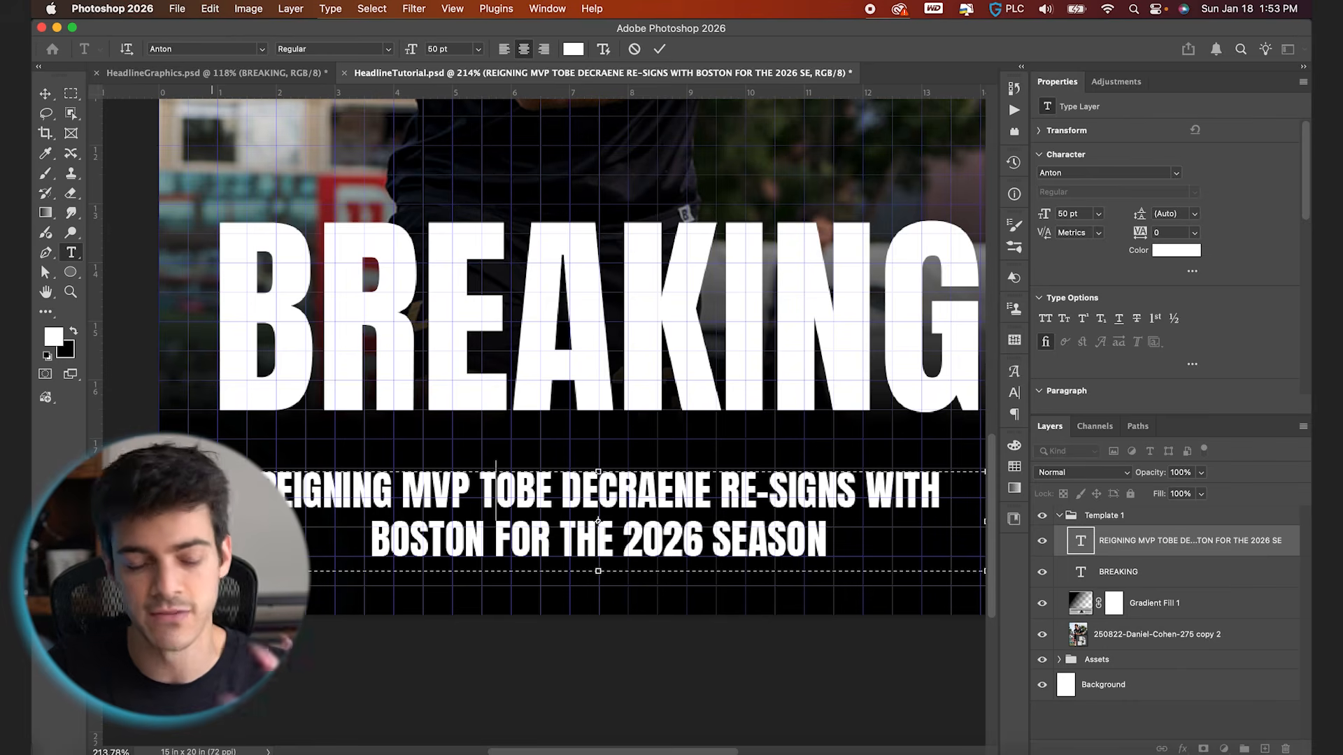
left_click_drag(209, 521, 195, 521)
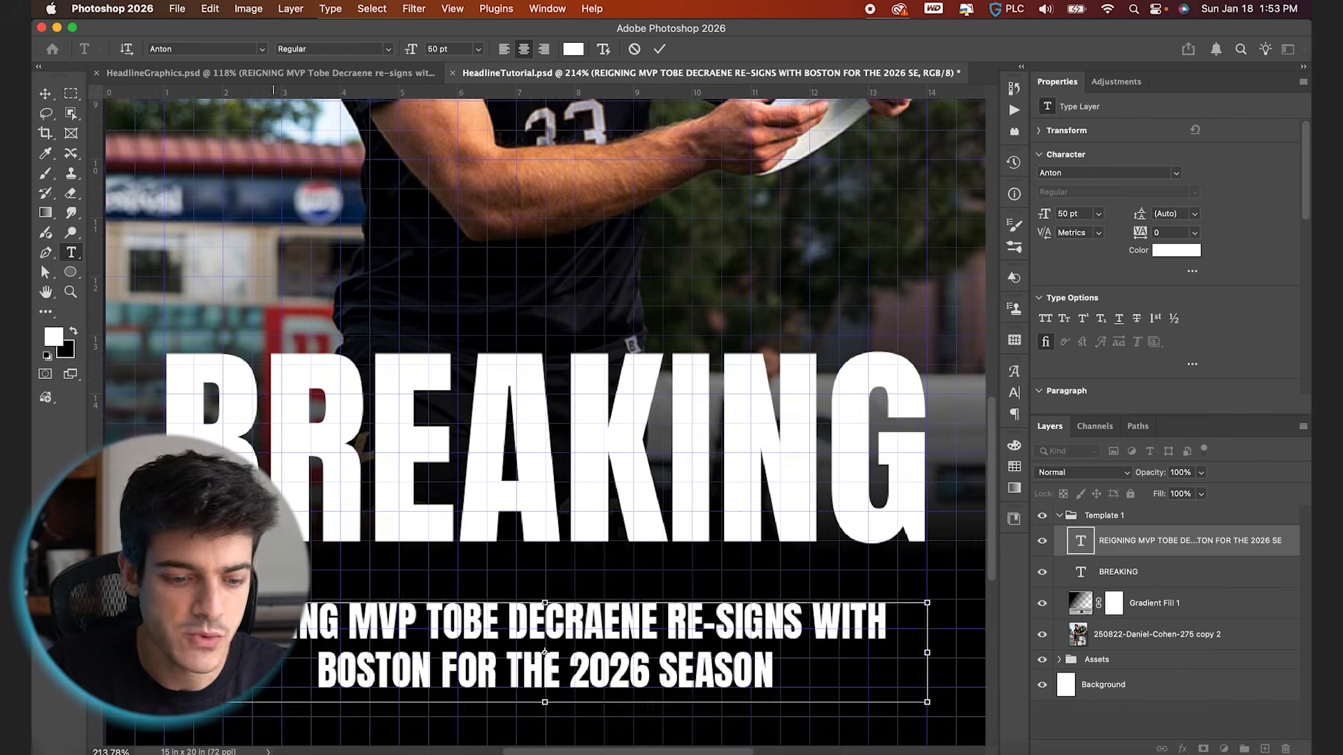
Increase the font size of all the supporting text to 55 pt
key("super+a")
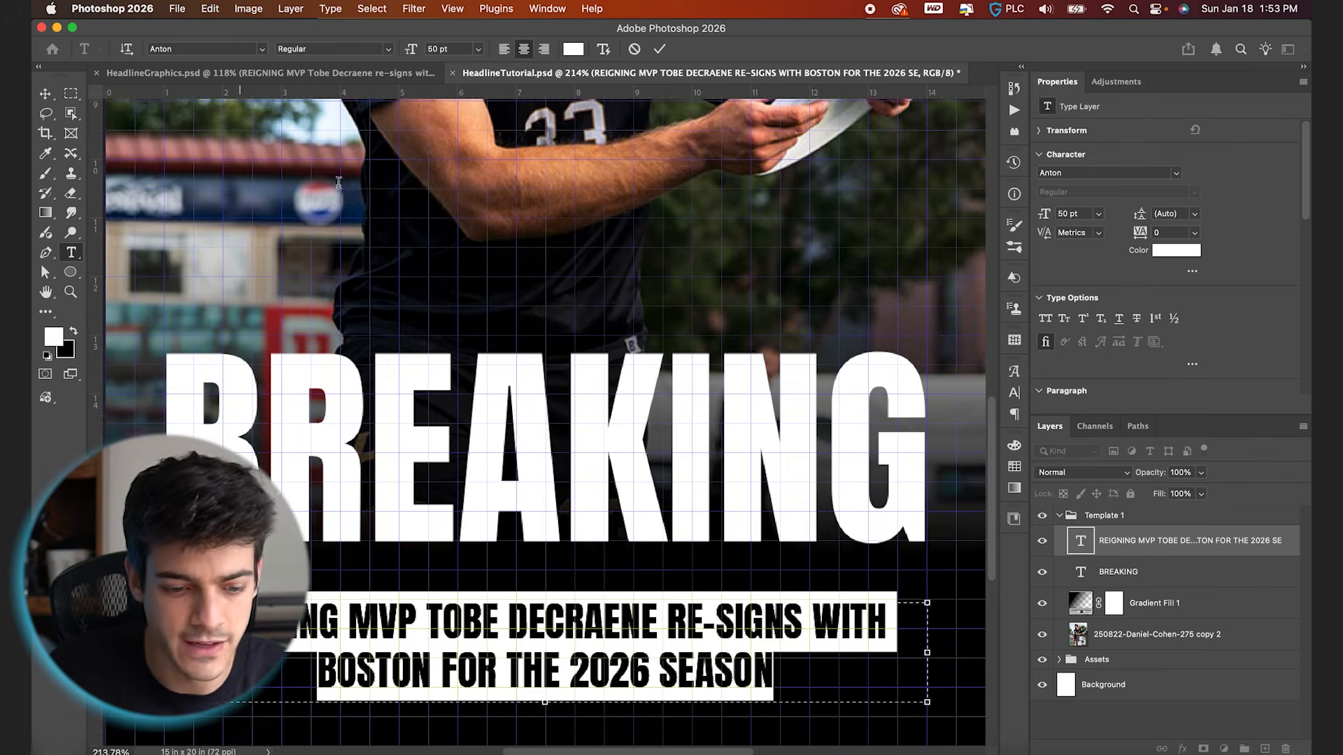
key("Up")
key("Up")
key("Up")
key("Up")
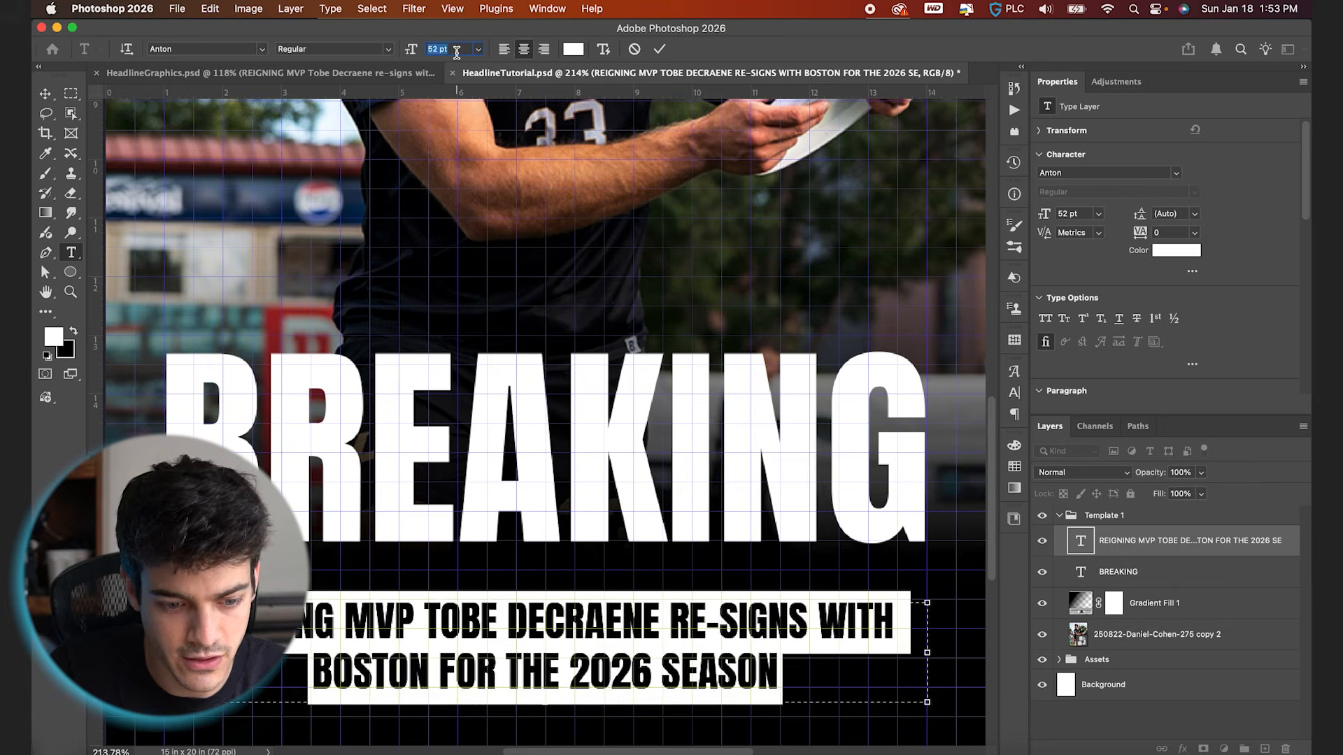
key("Up")
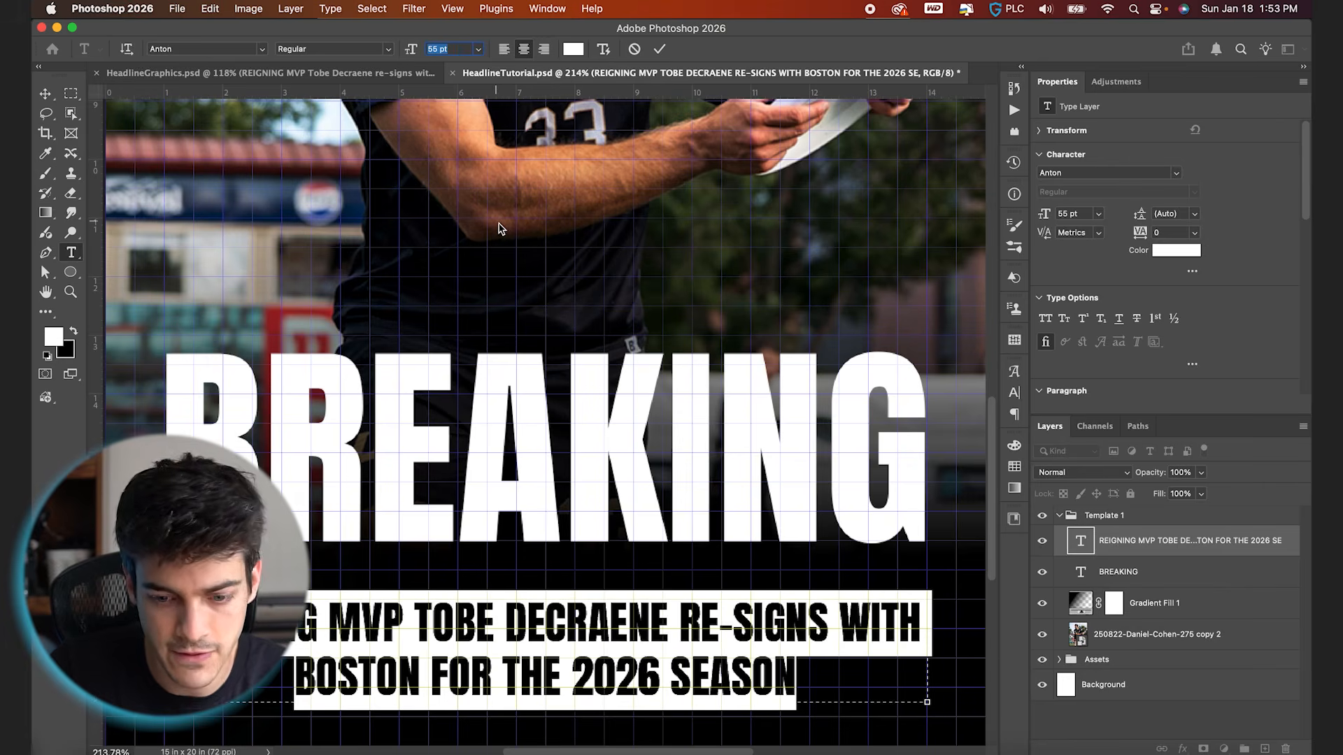
key("Return")
left_click(660, 49)
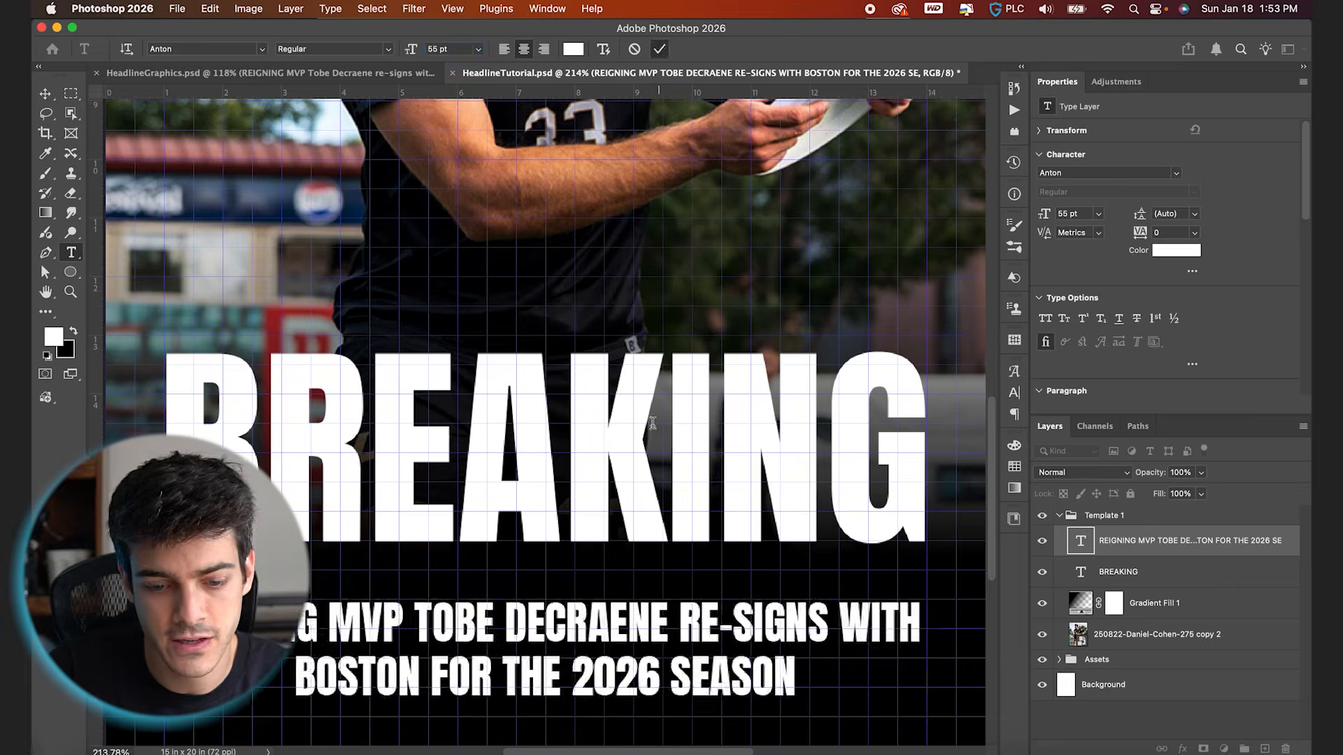
Set the leading of the two-line supporting text to 68 pt
key("super+0")
key("v")
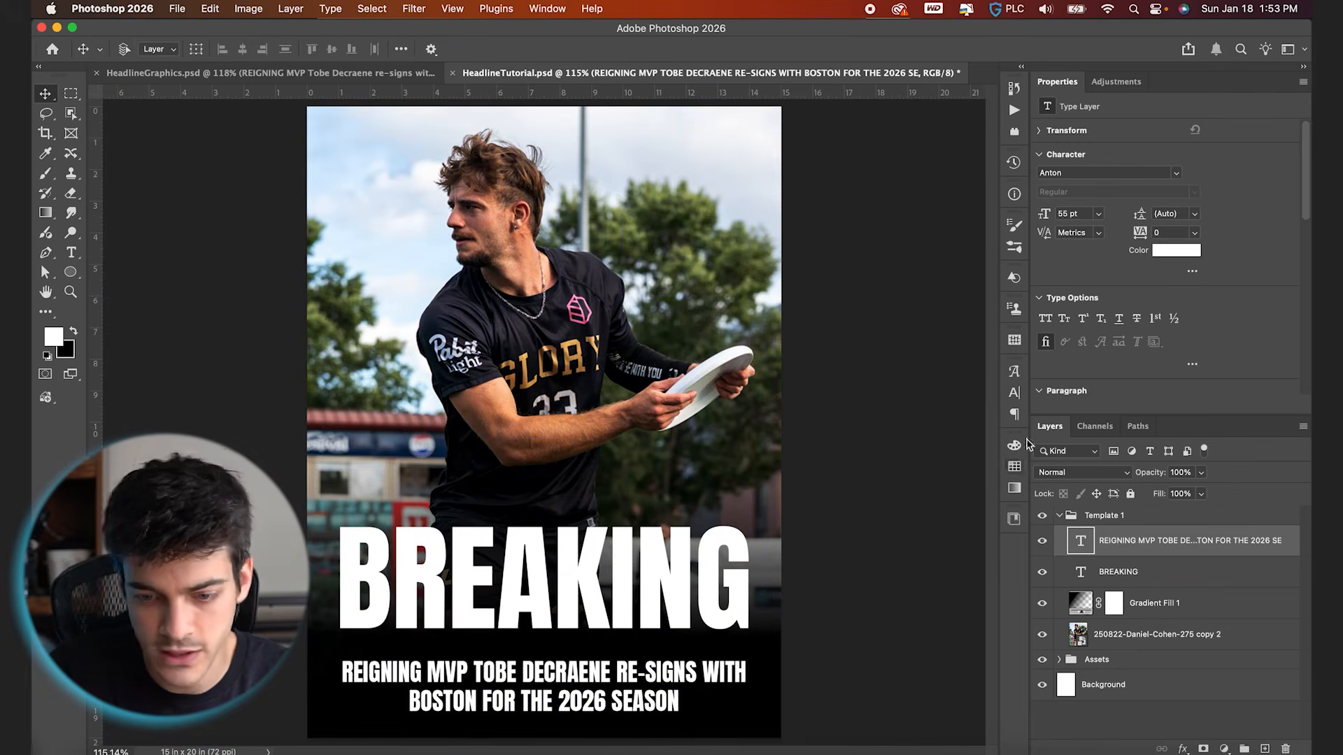
left_click(1014, 393)
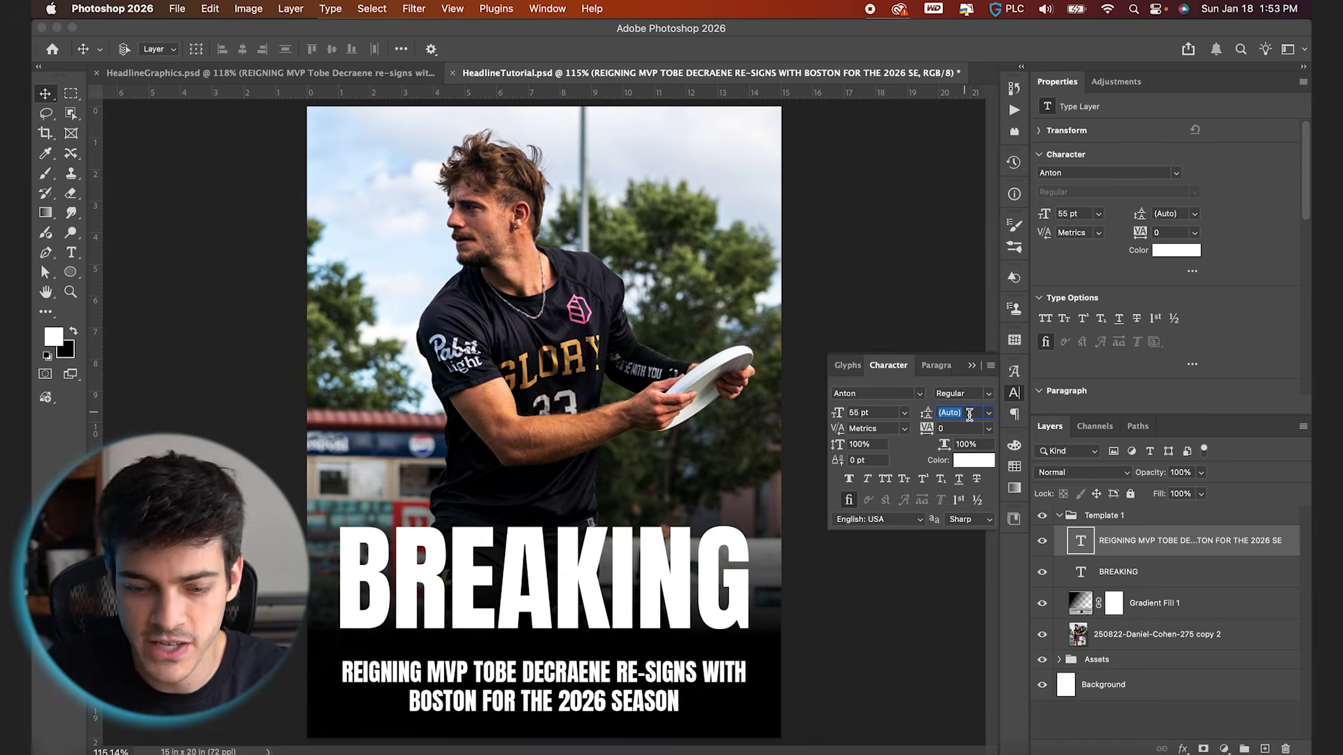
type("55")
key("Return")
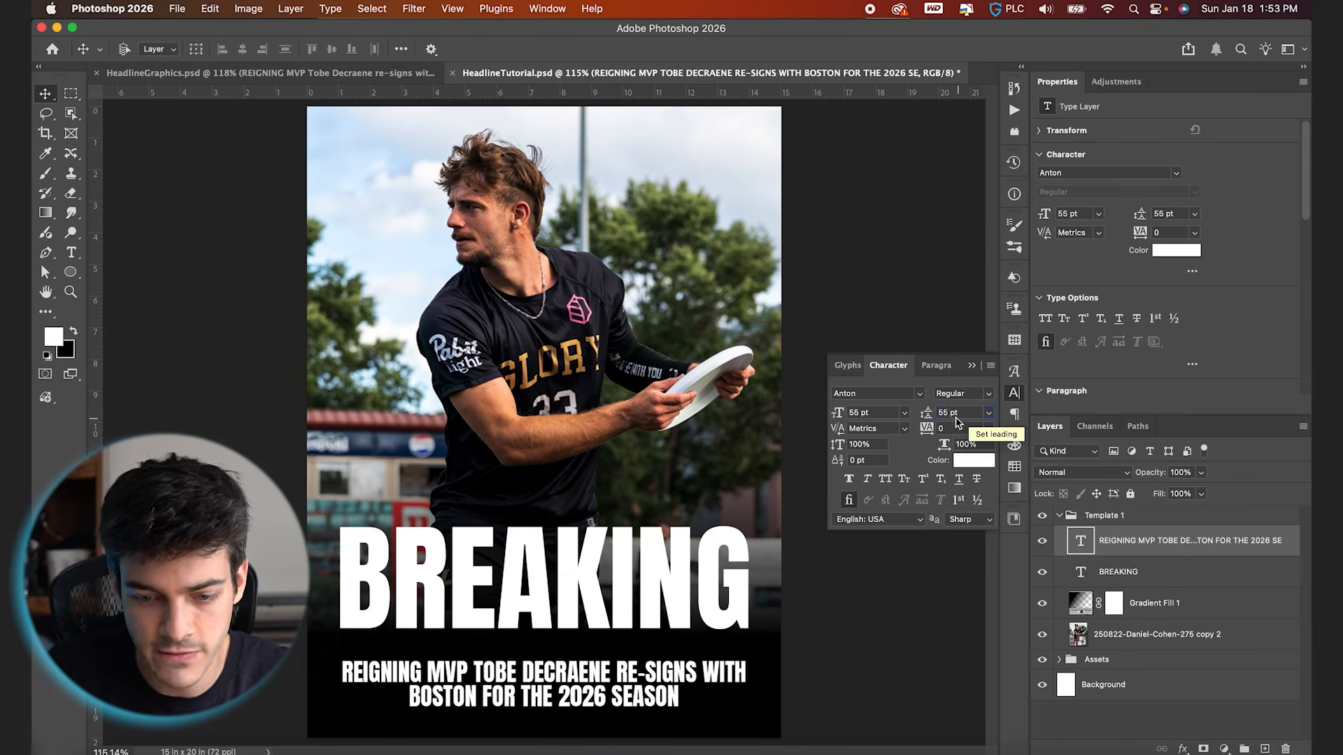
key("Up")
key("Up")
key("Up")
key("Up")
key("Up")
key("Up")
key("Up")
key("Up")
key("Up")
key("Up")
key("Up")
key("Up")
key("Up")
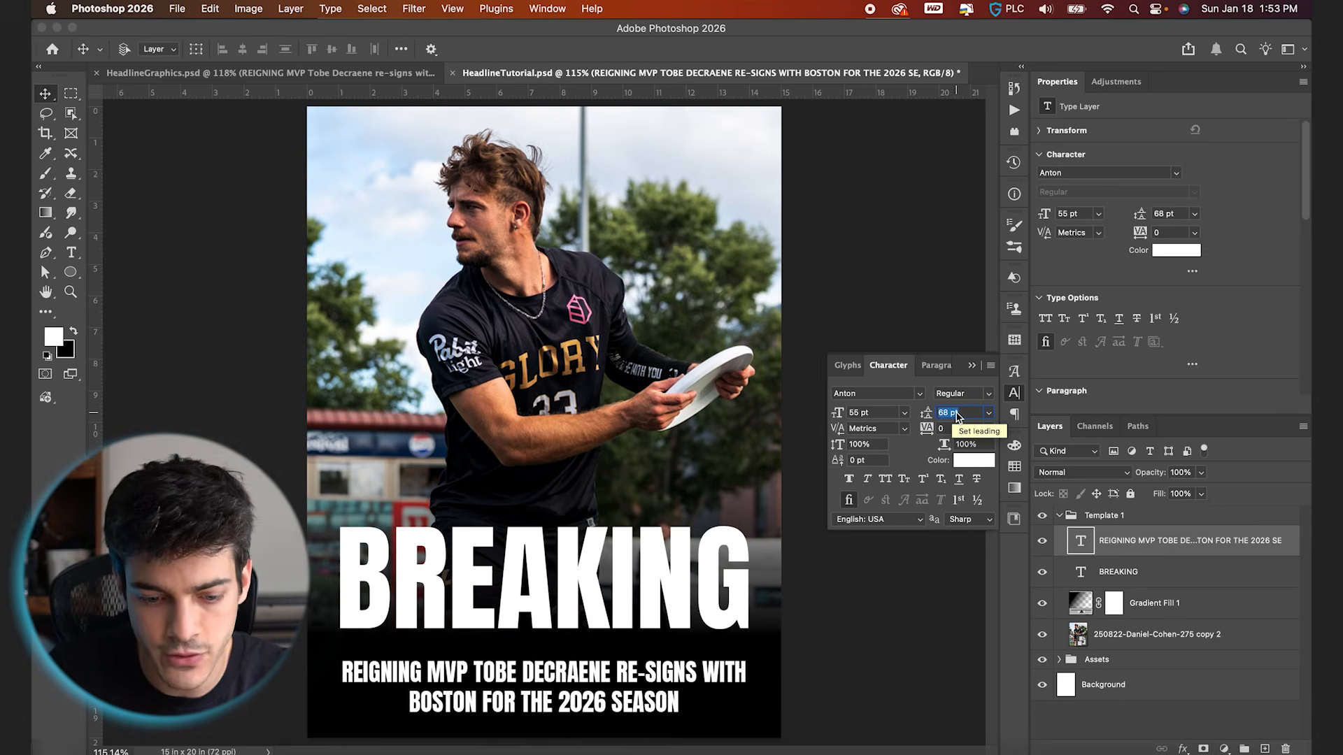
scroll(621, 694, "up", 4)
scroll(621, 695, "down", 5)
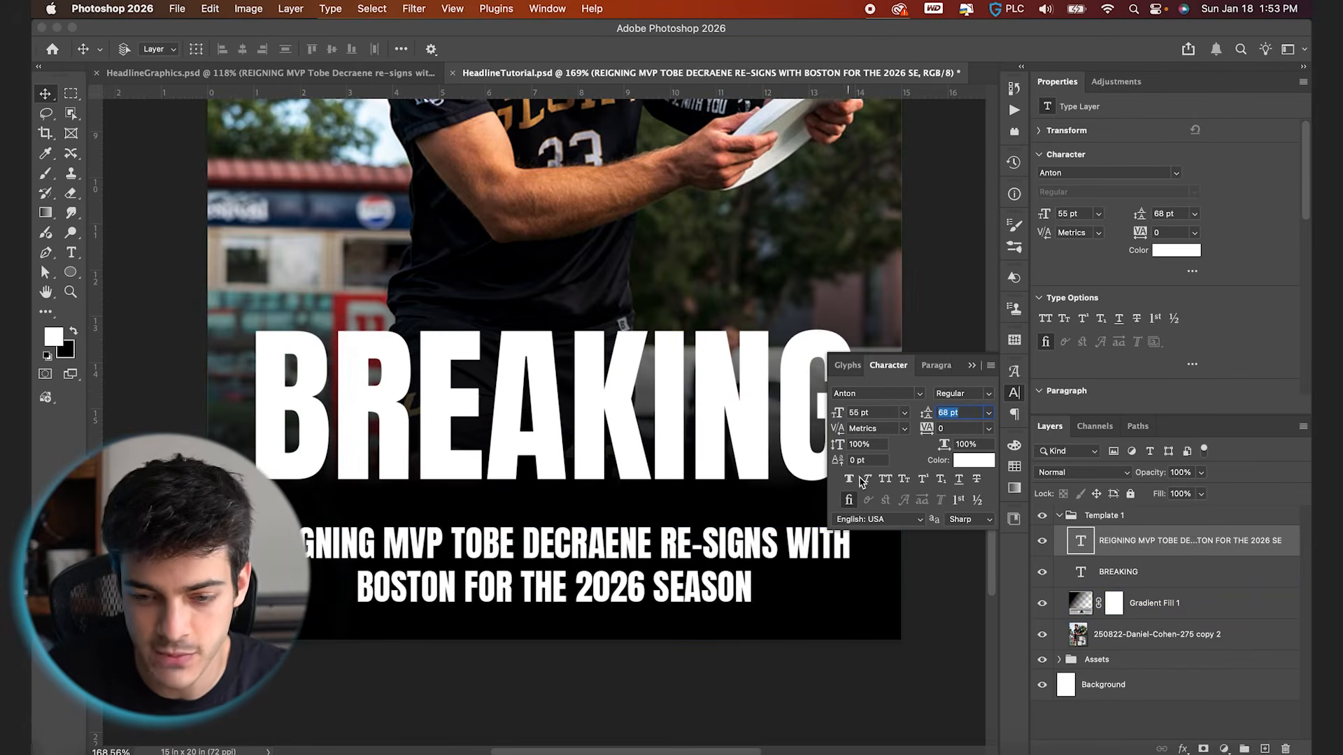
key("Return")
Nudge the supporting text up 10 px against the grid, hide the grid and check the spacing on the whole poster
key("super+apostrophe")
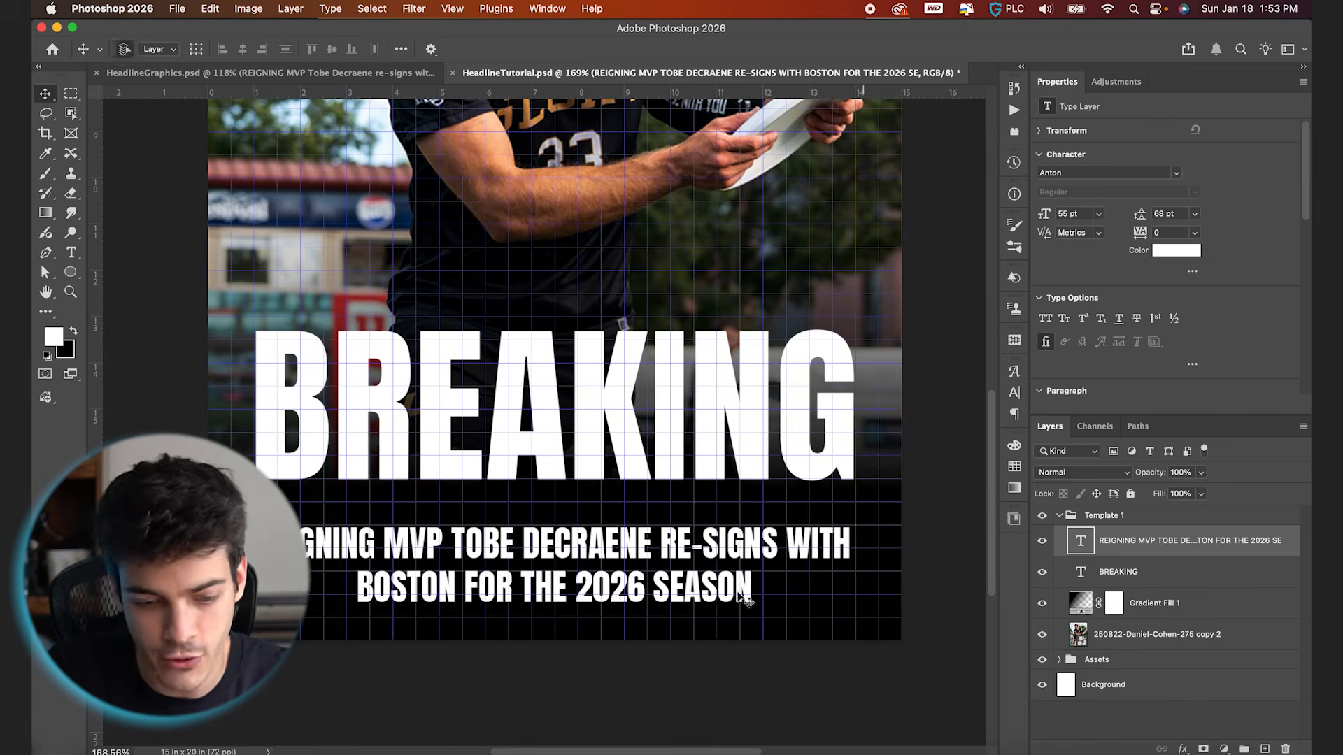
key("shift+Up")
left_click(479, 607)
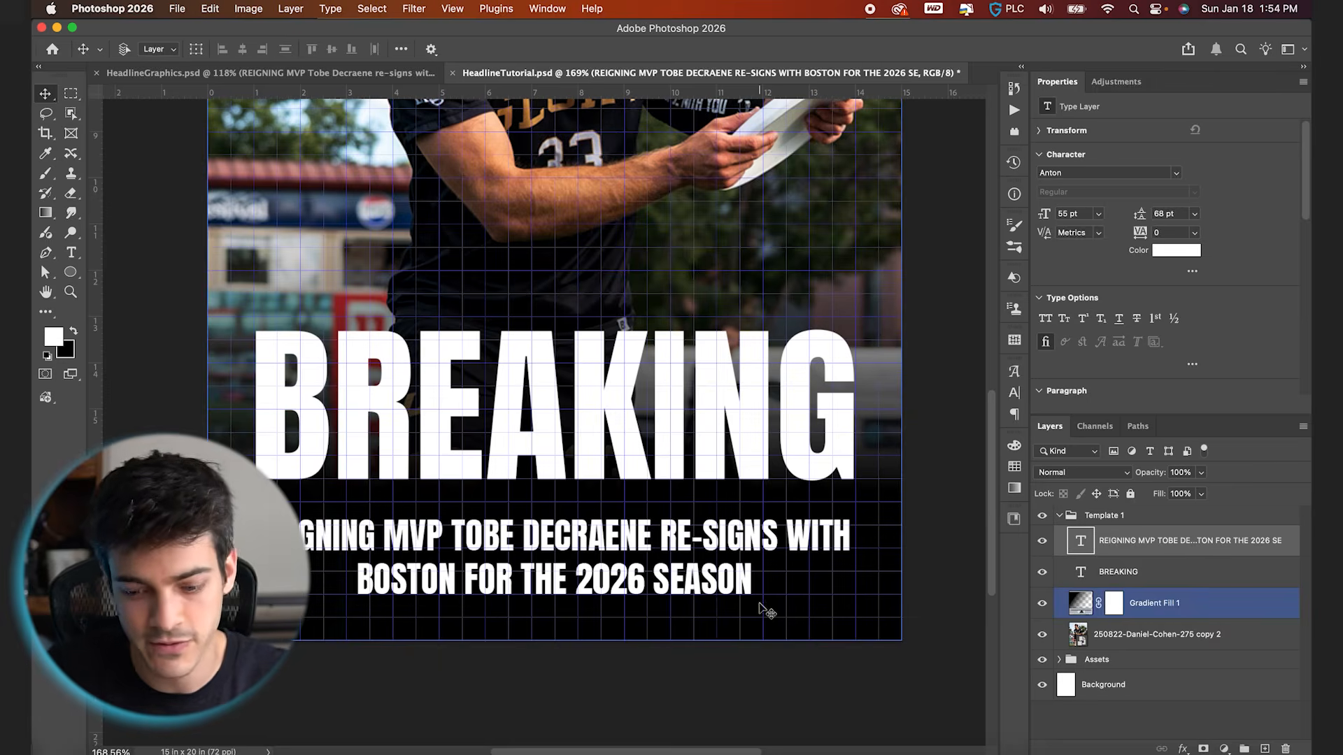
key("super+apostrophe")
key("super+0")
left_click(603, 596)
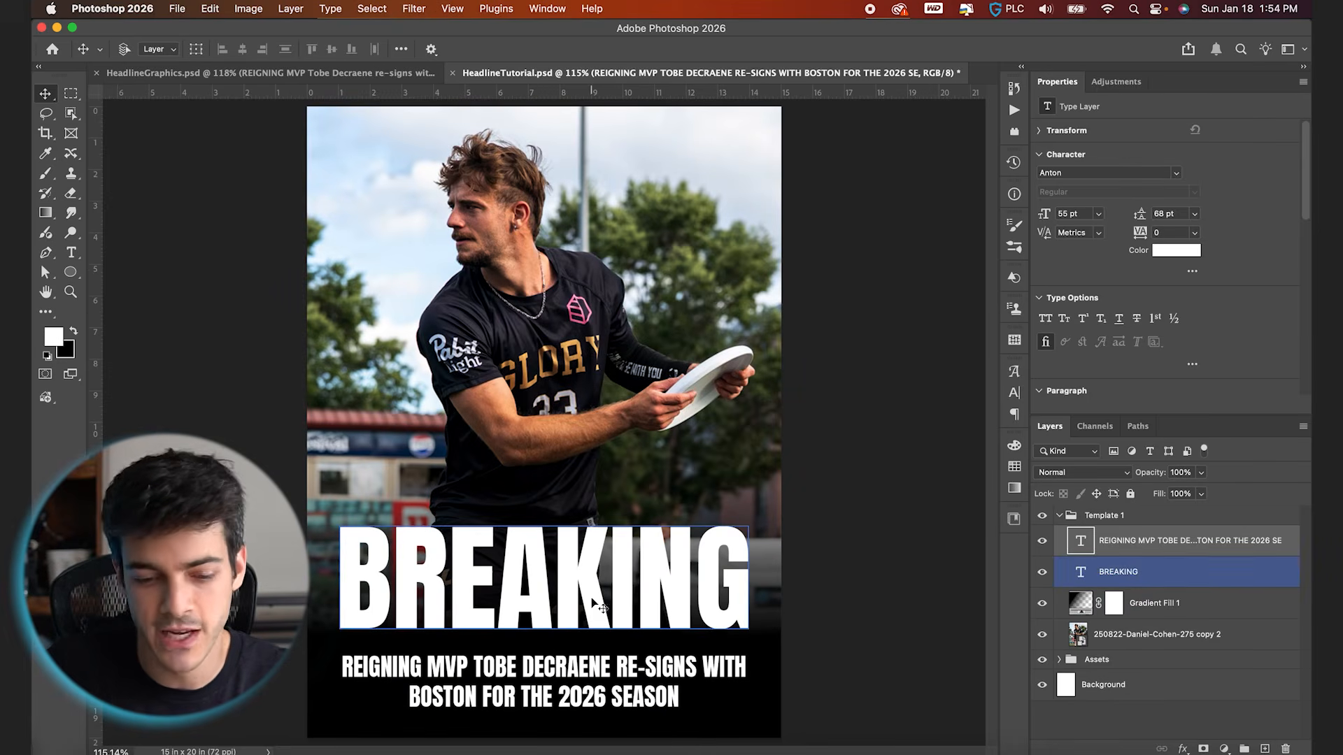
left_click(581, 673)
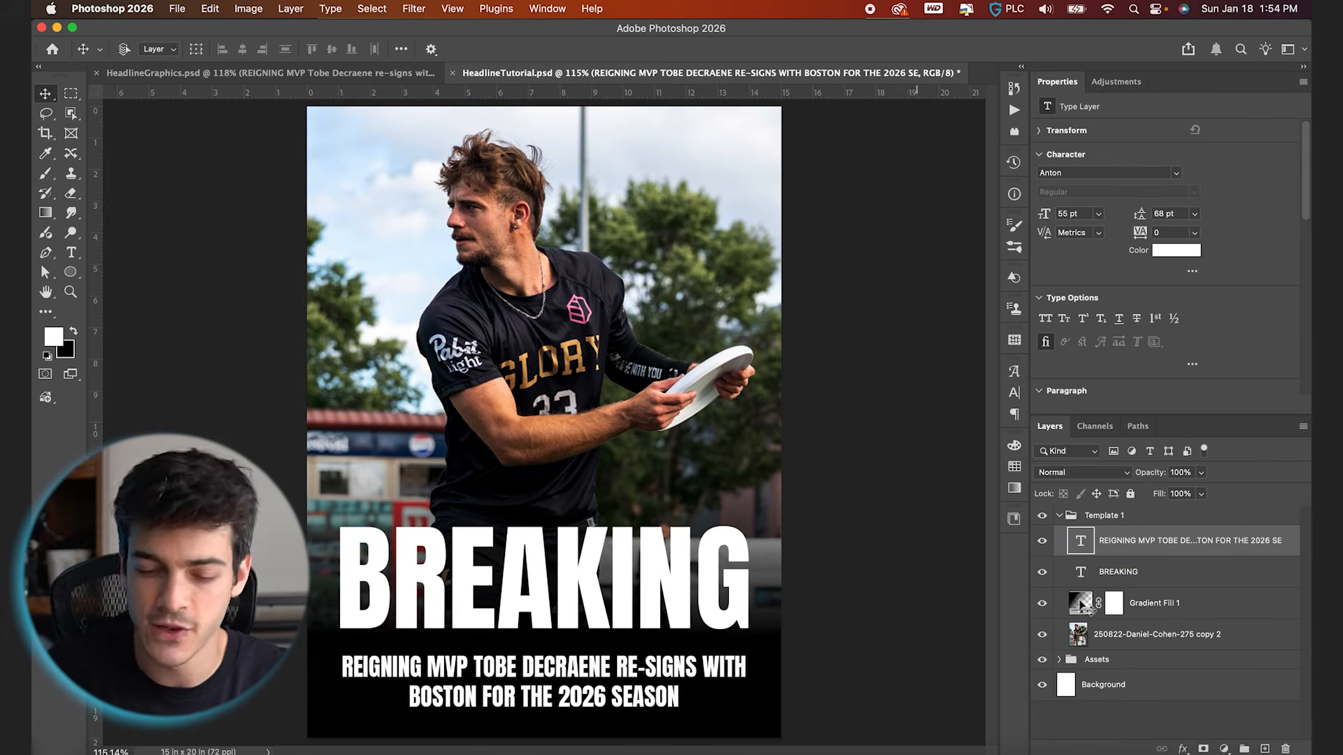
Draw a straight white line about 933 px wide with a 5 px stroke between BREAKING and the supporting text
key("super+shift+alt+n")
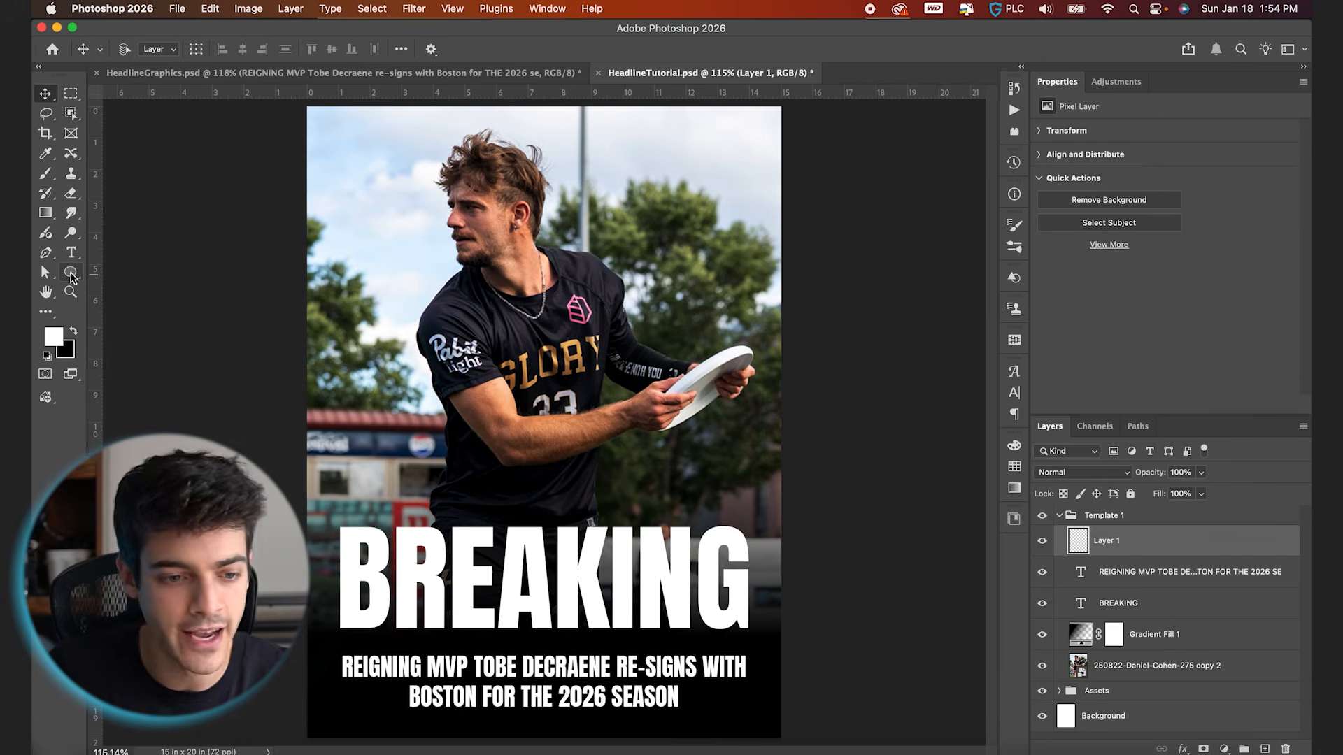
left_click(70, 274)
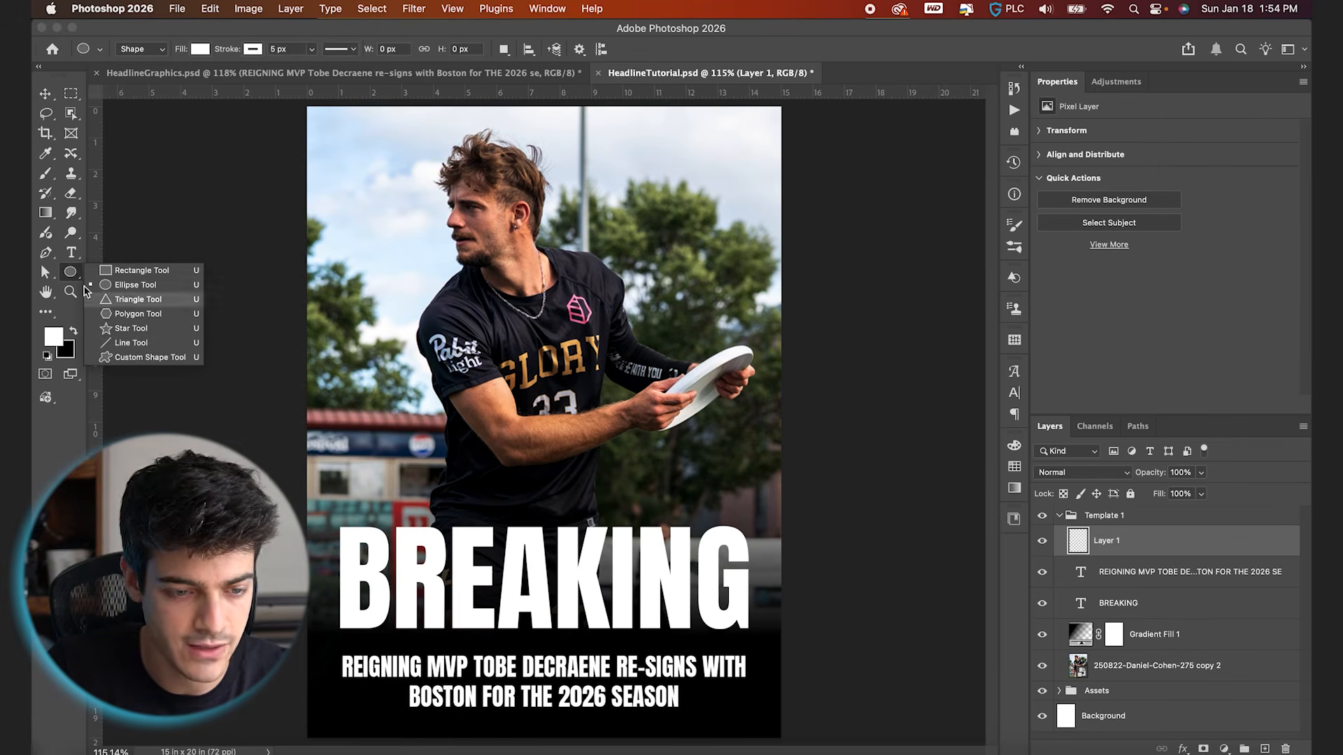
left_click(138, 342)
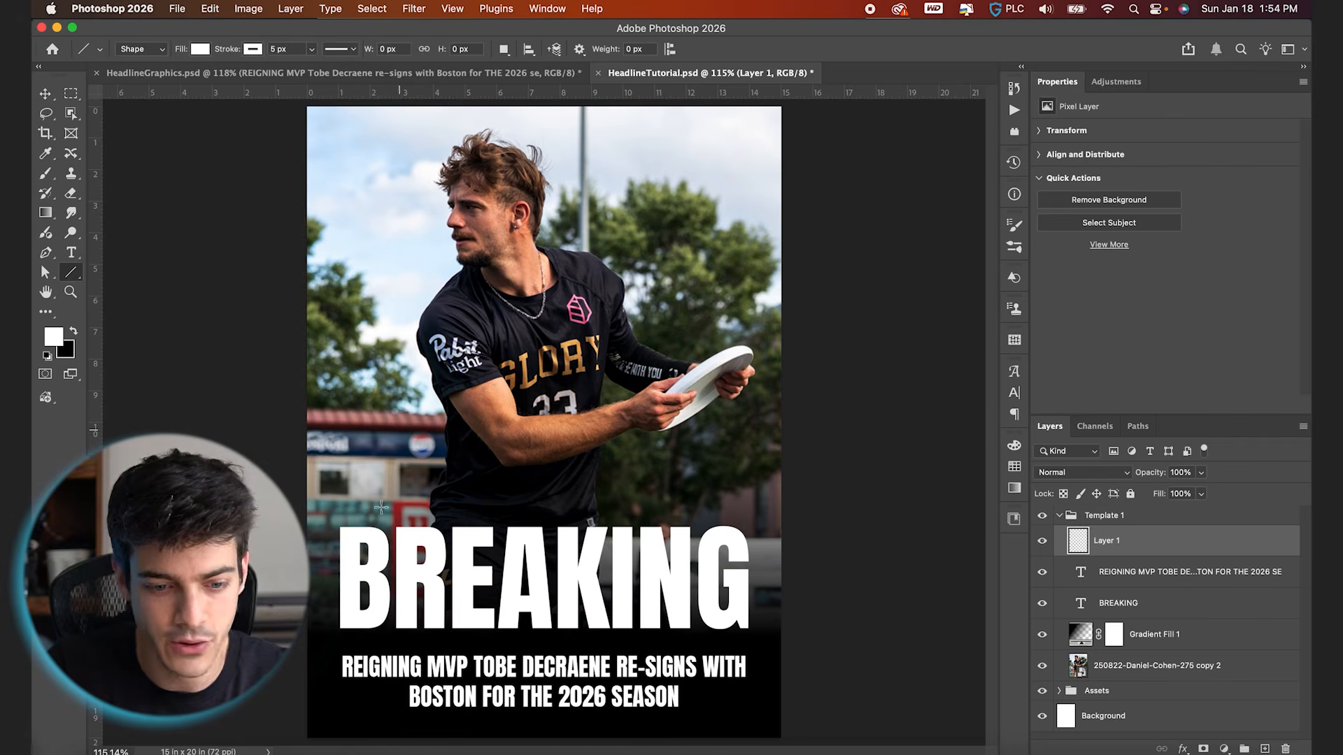
left_click_drag(340, 639, 750, 645)
scroll(611, 642, "up", 1)
scroll(611, 641, "up", 3)
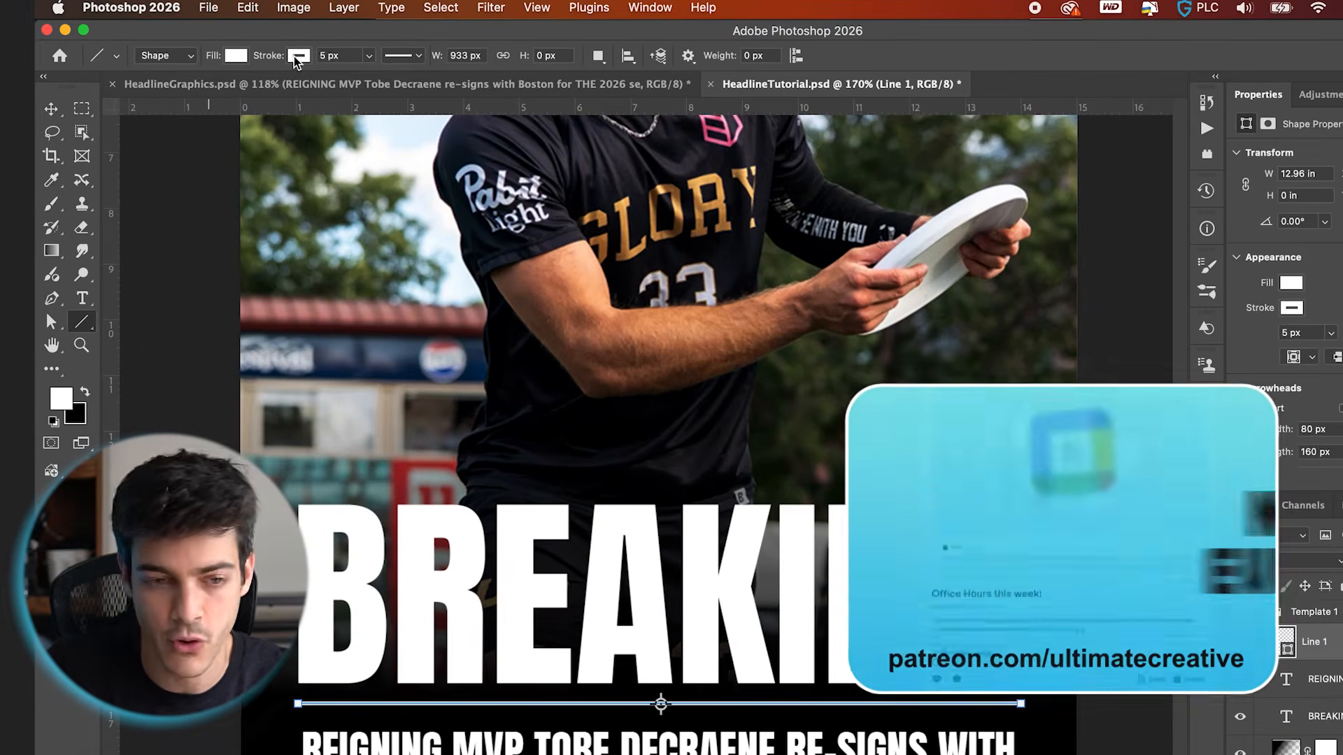
left_click(369, 56)
mouse_move(311, 68)
left_mouse_down()
mouse_move(325, 68)
mouse_move(312, 69)
left_mouse_up()
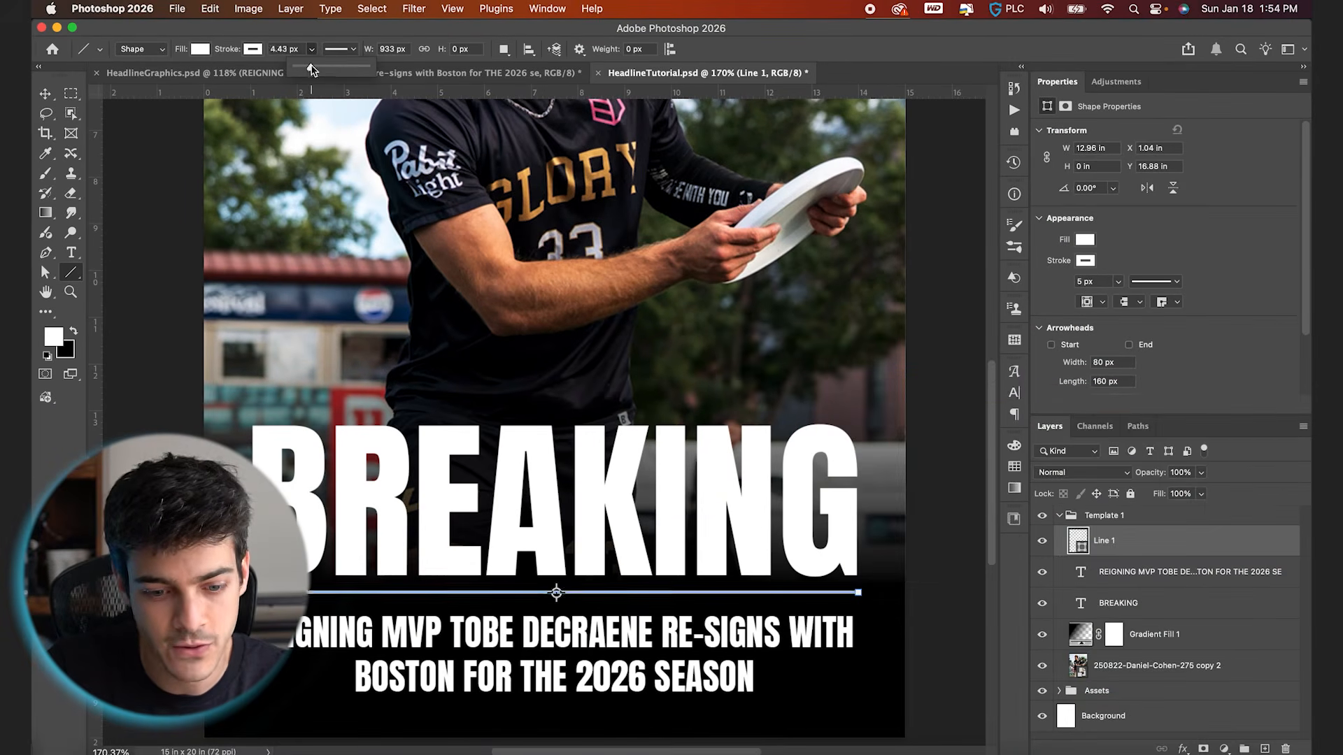
type("5")
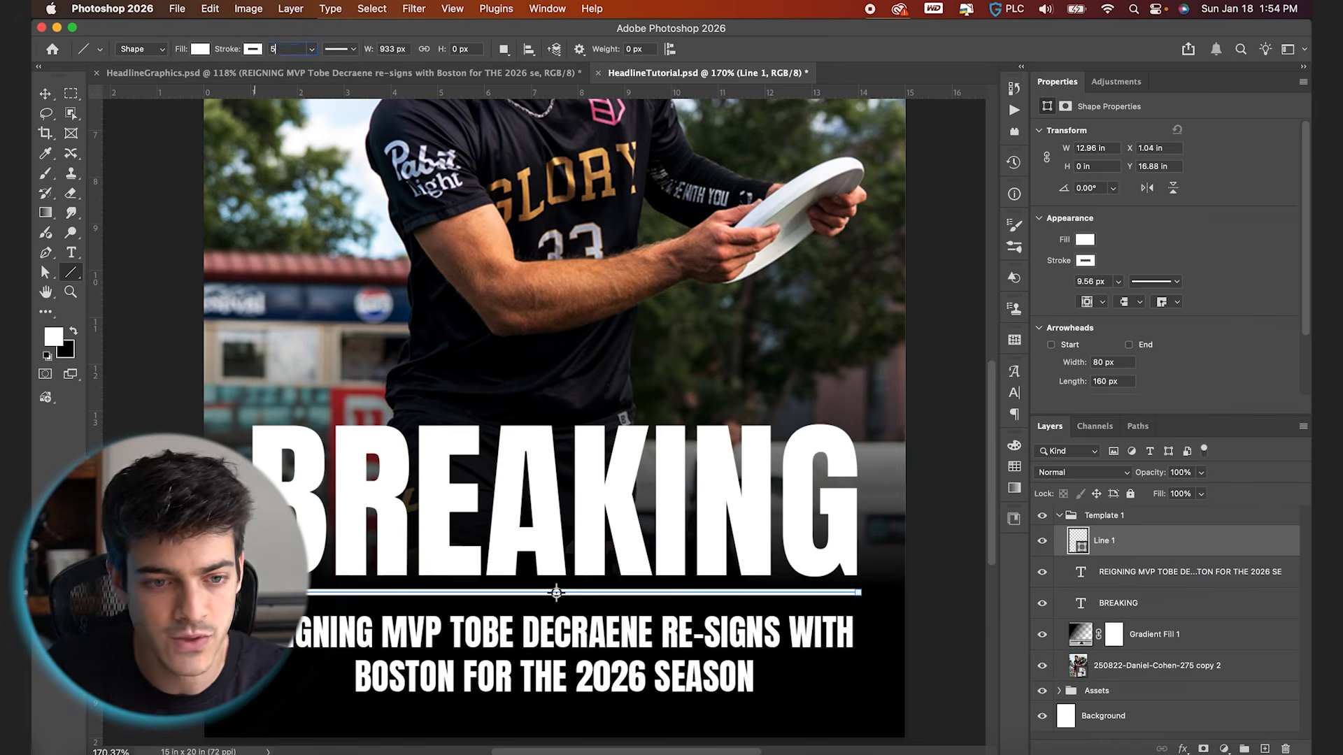
key("Return")
Nudge BREAKING up slightly and move the line to Y 16.84 in to even out the spacing between headline and supporting text
key("v")
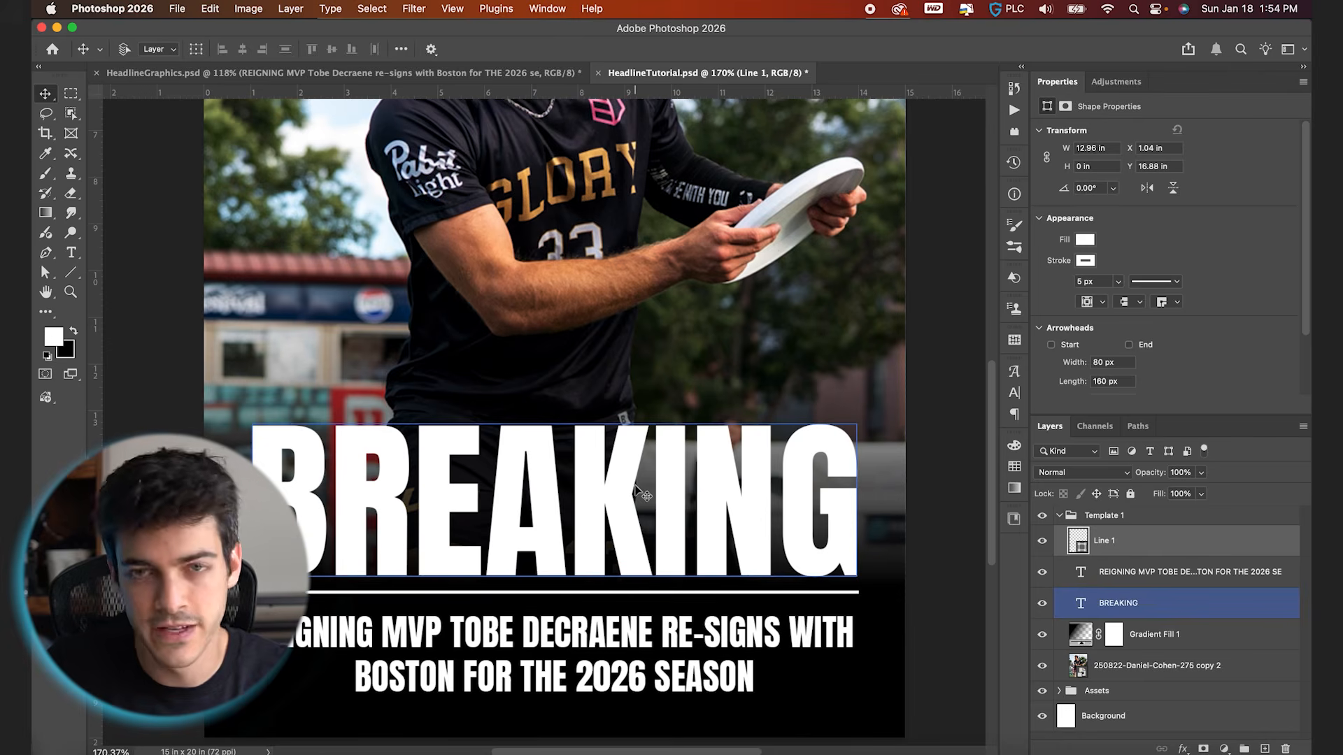
key("Down")
key("Down")
left_click(628, 647)
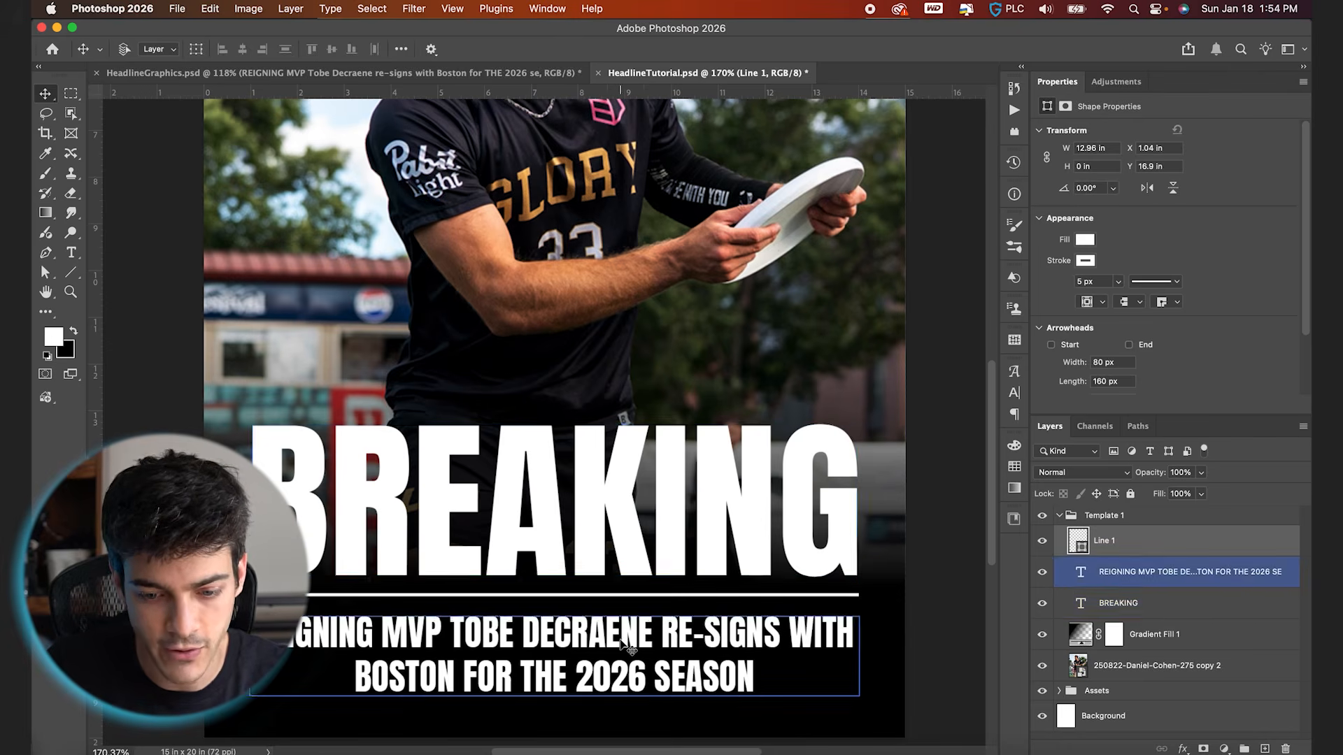
key("super+minus")
key("Down")
left_click(1161, 607)
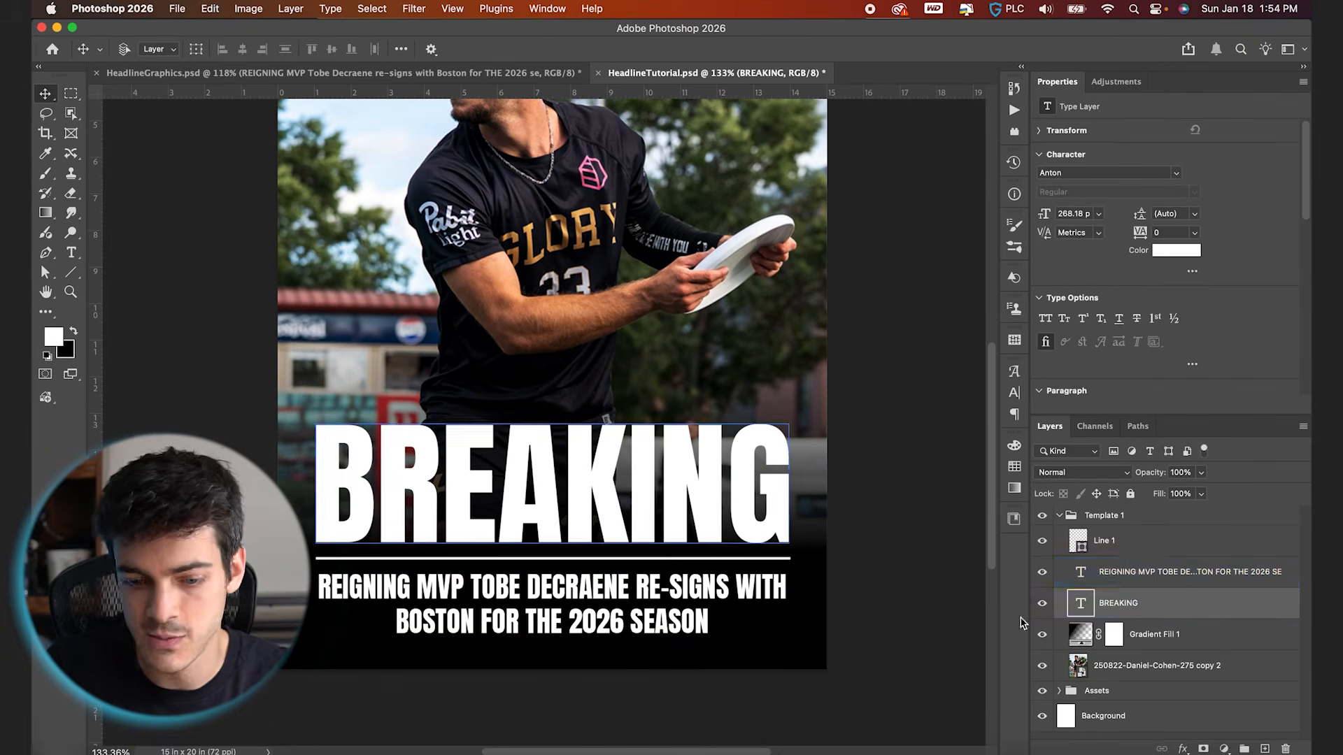
left_click(1119, 541)
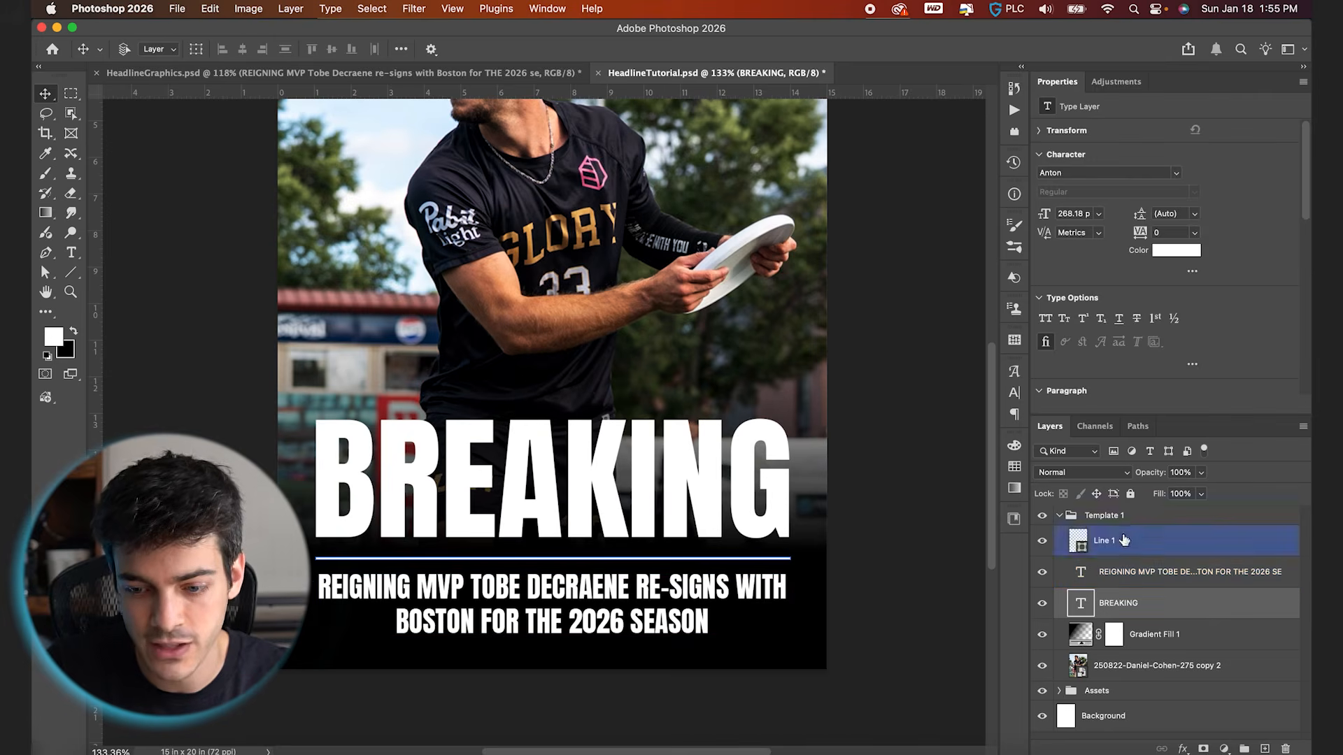
key("Up")
key("Up")
key("Up")
key("Up")
key("Up")
key("Up")
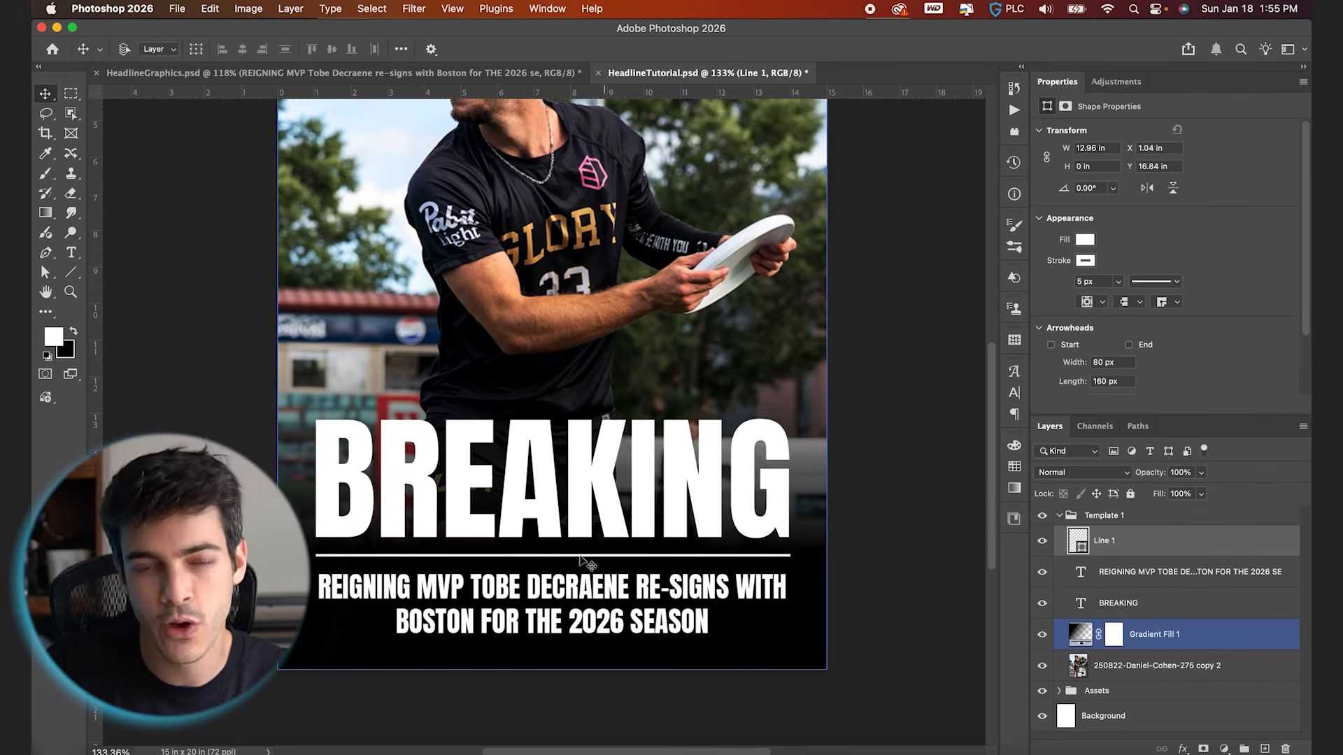
Copy the logo from the Assets group to the top of the Template 1 group and make the copy visible
left_click(1061, 691)
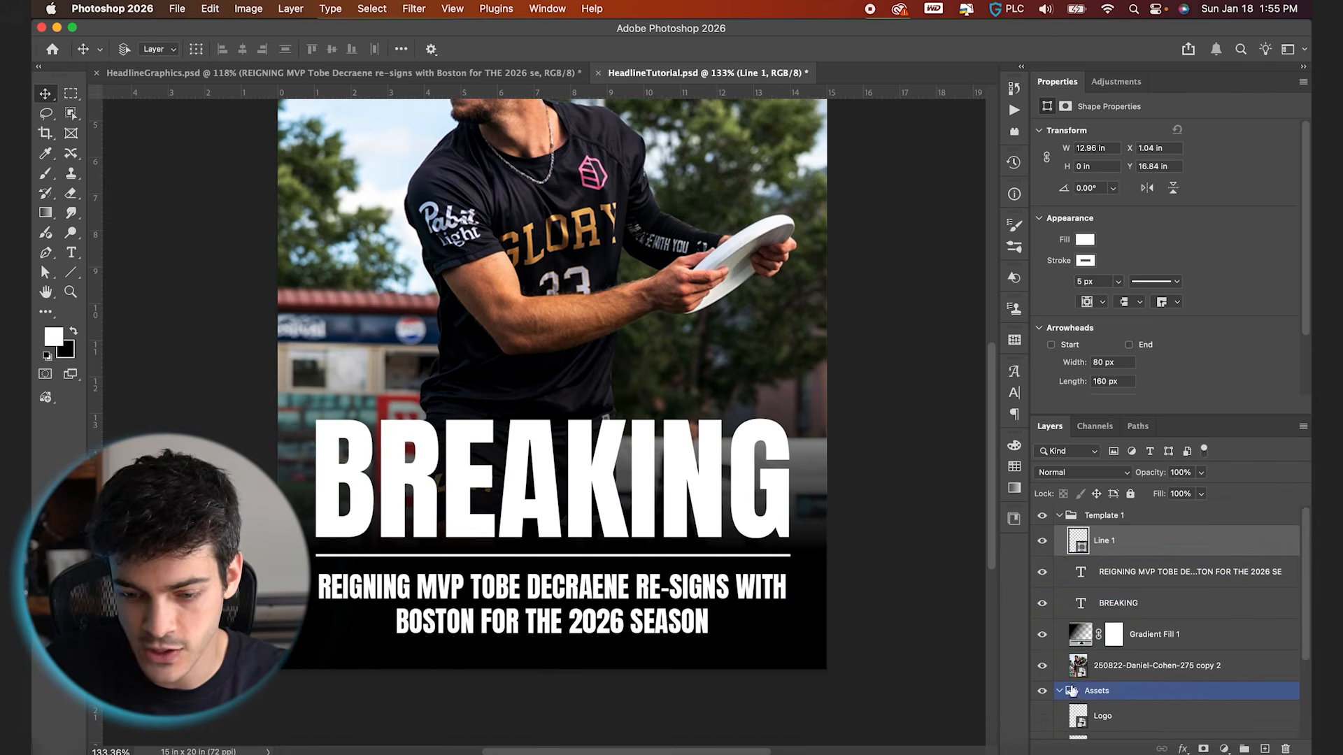
scroll(1072, 689, "down", 2)
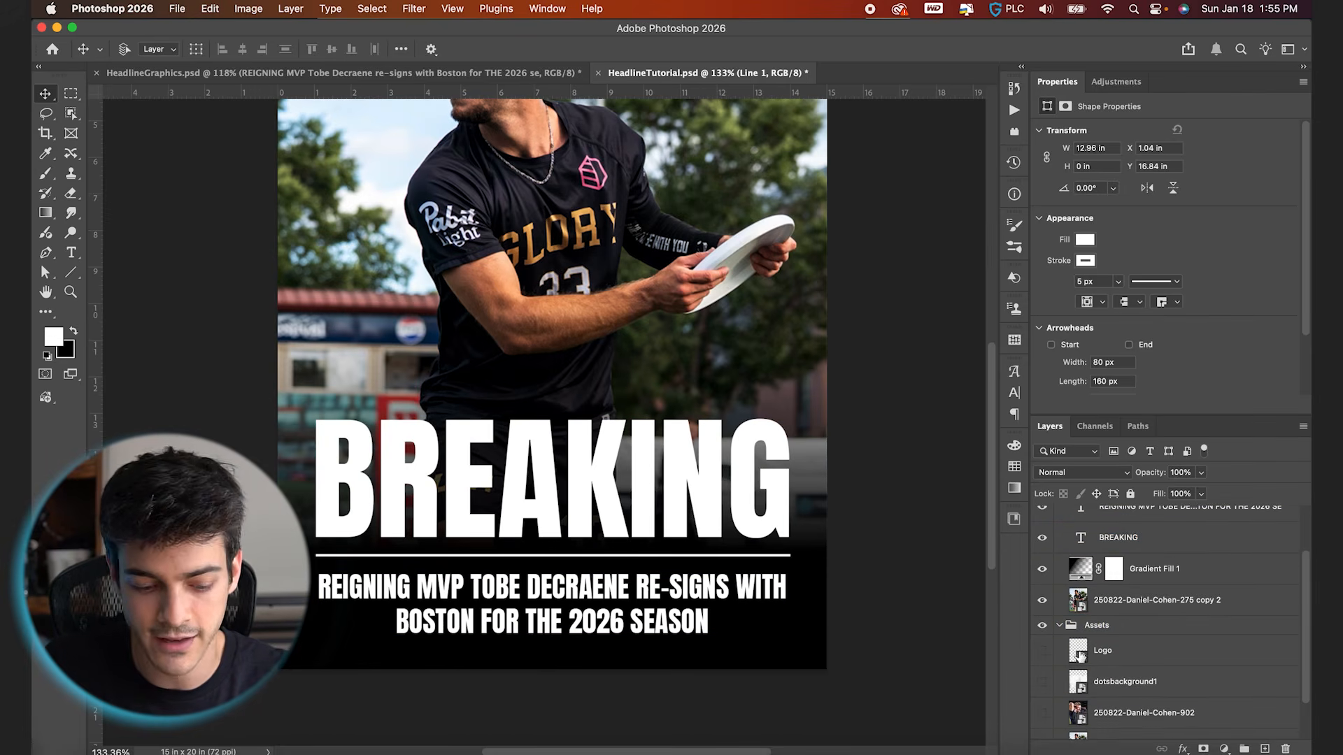
left_click_drag(1079, 658, 1080, 545)
left_click(1042, 541)
scroll(556, 559, "up", 5)
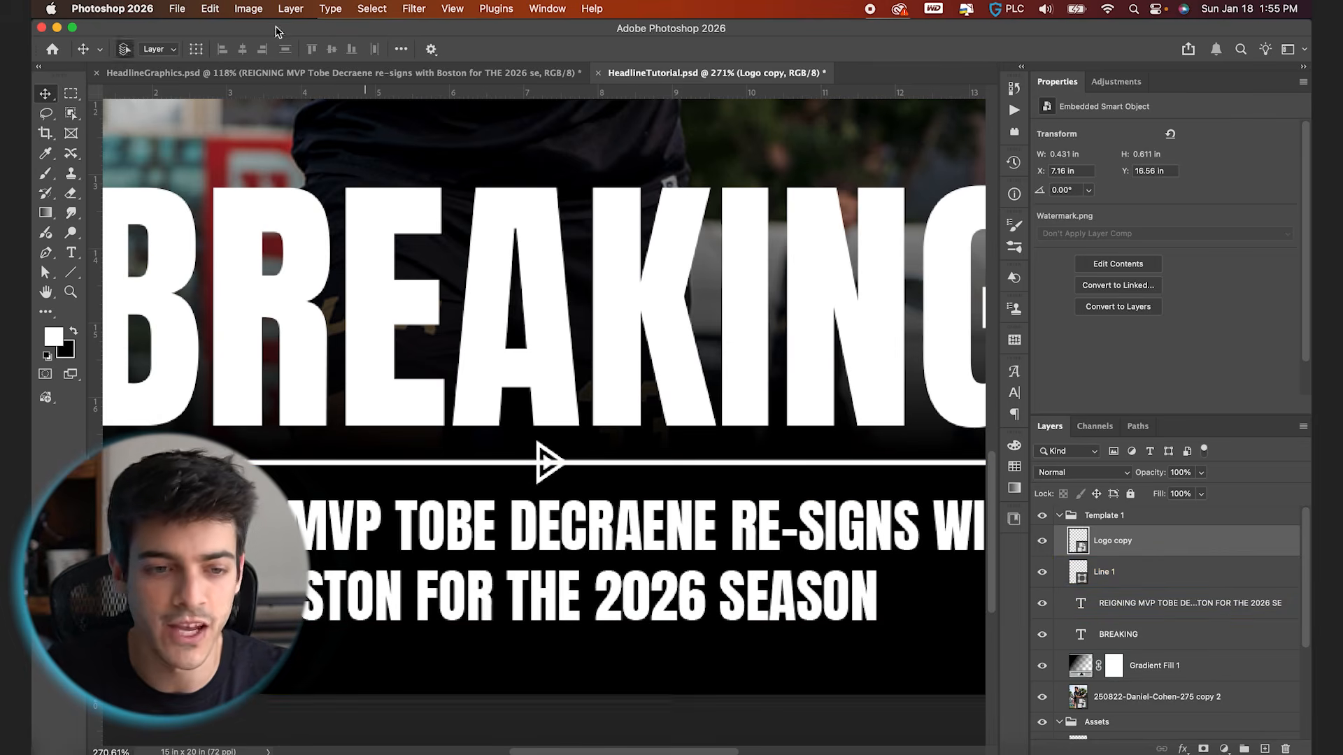
Centre the logo copy horizontally on the canvas, over the middle of the line
left_click_drag(584, 518, 593, 518)
key("super+d")
key("super+0")
scroll(540, 639, "up", 5)
scroll(633, 640, "down", 5)
scroll(632, 650, "up", 5)
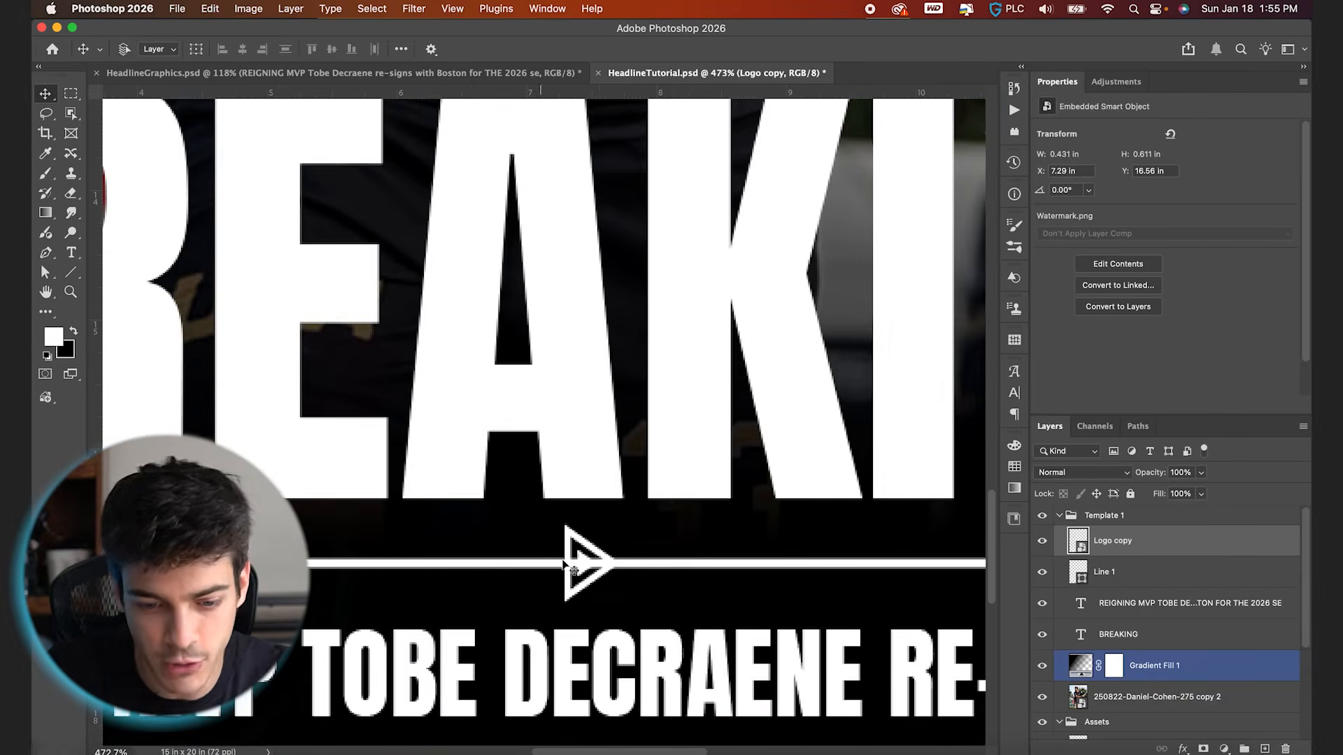
scroll(608, 568, "down", 2)
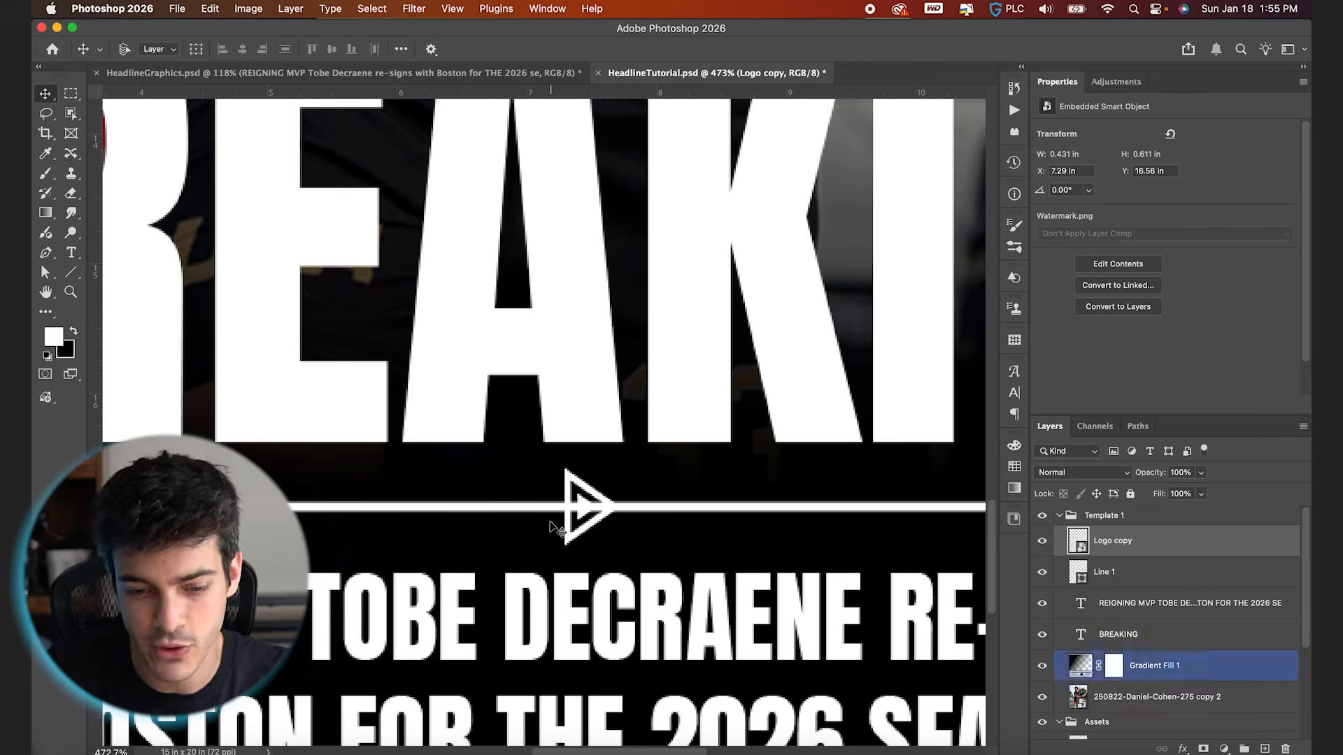
Mask out a rectangular section of the line around the logo to leave a gap, and save the document
left_click(1082, 579)
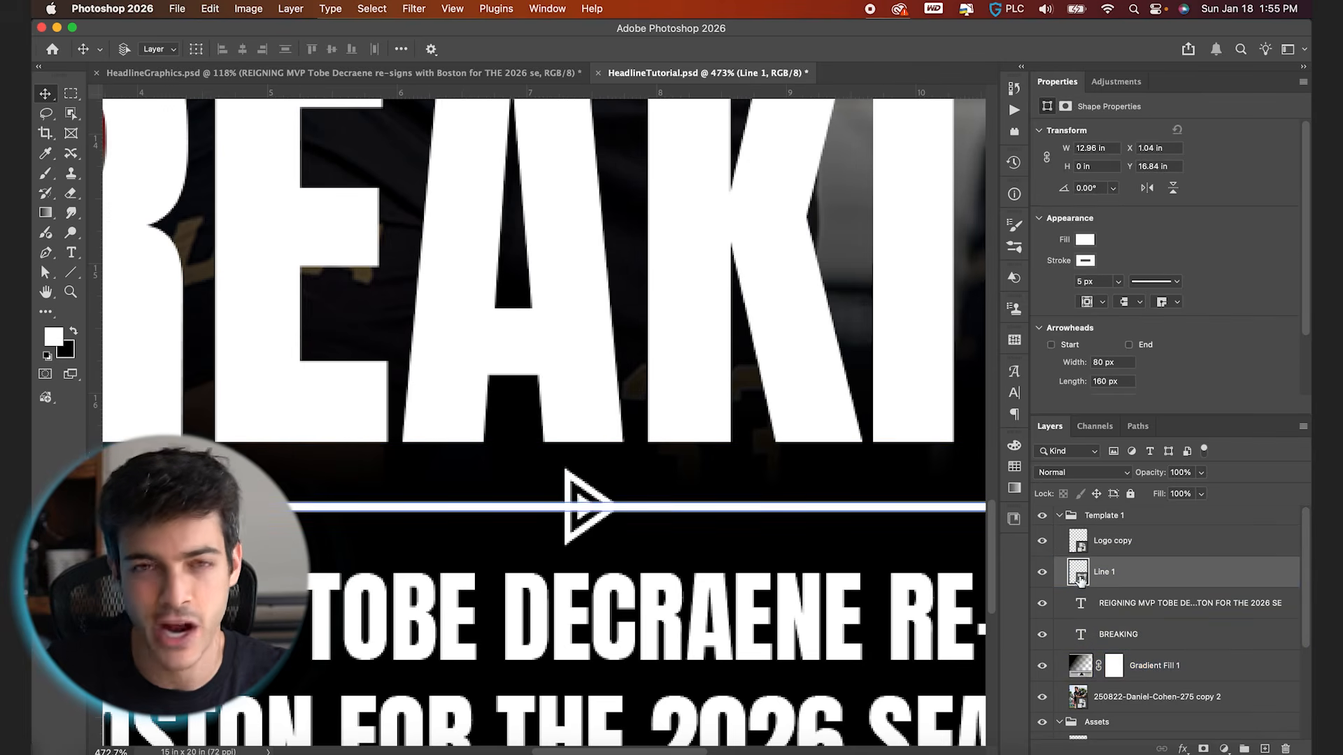
key("m")
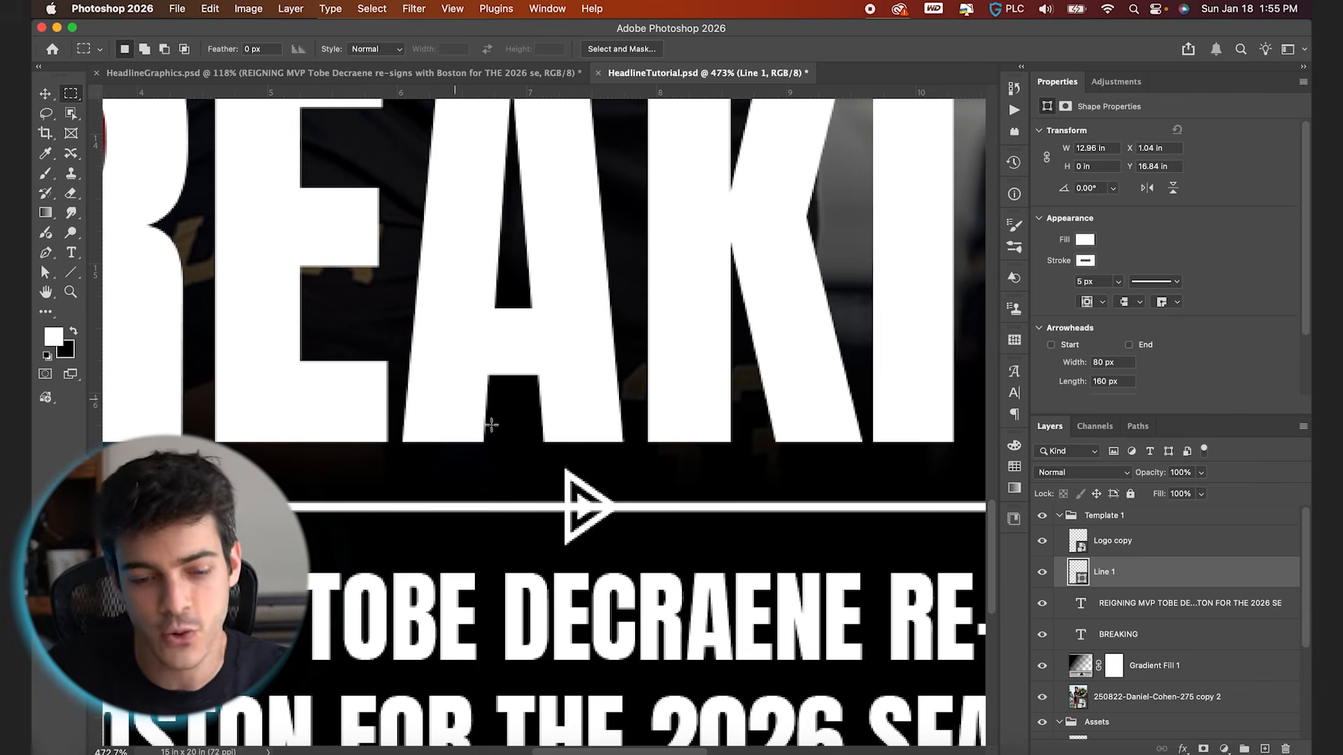
left_click_drag(545, 459, 632, 551)
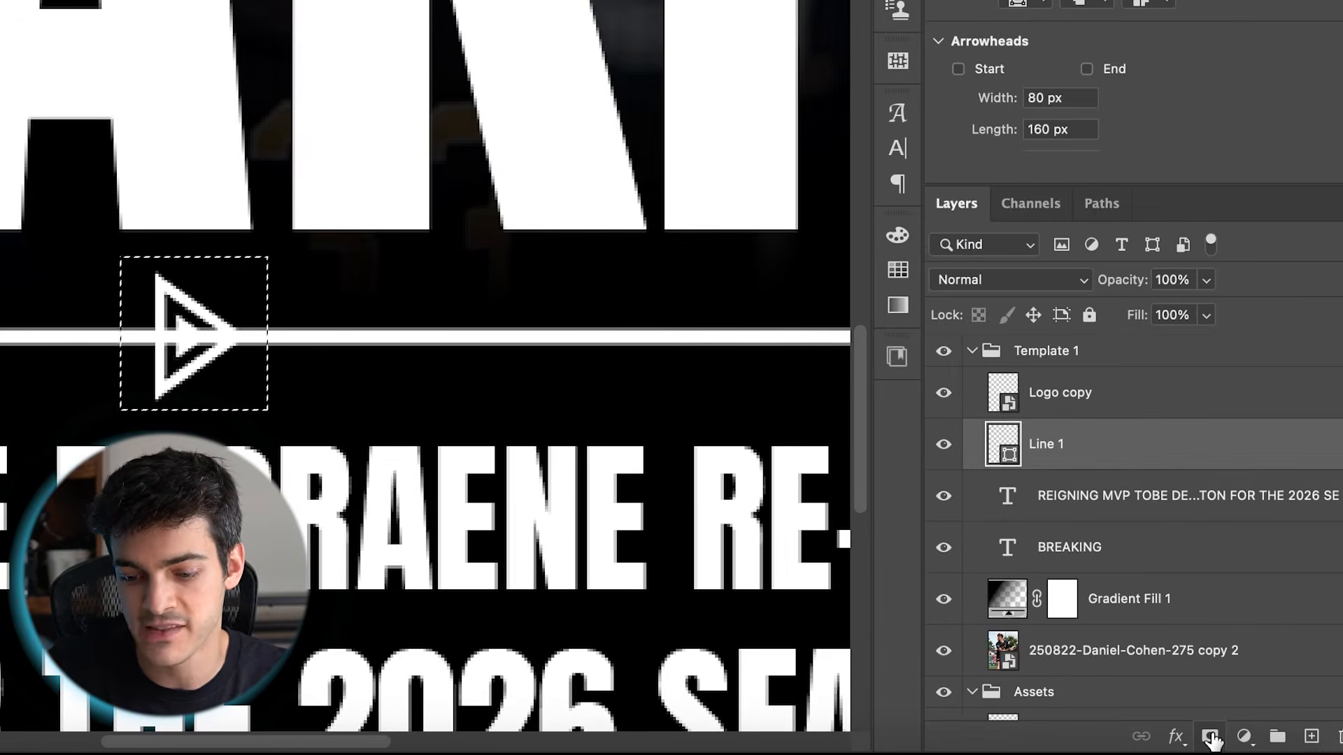
left_click(1211, 737)
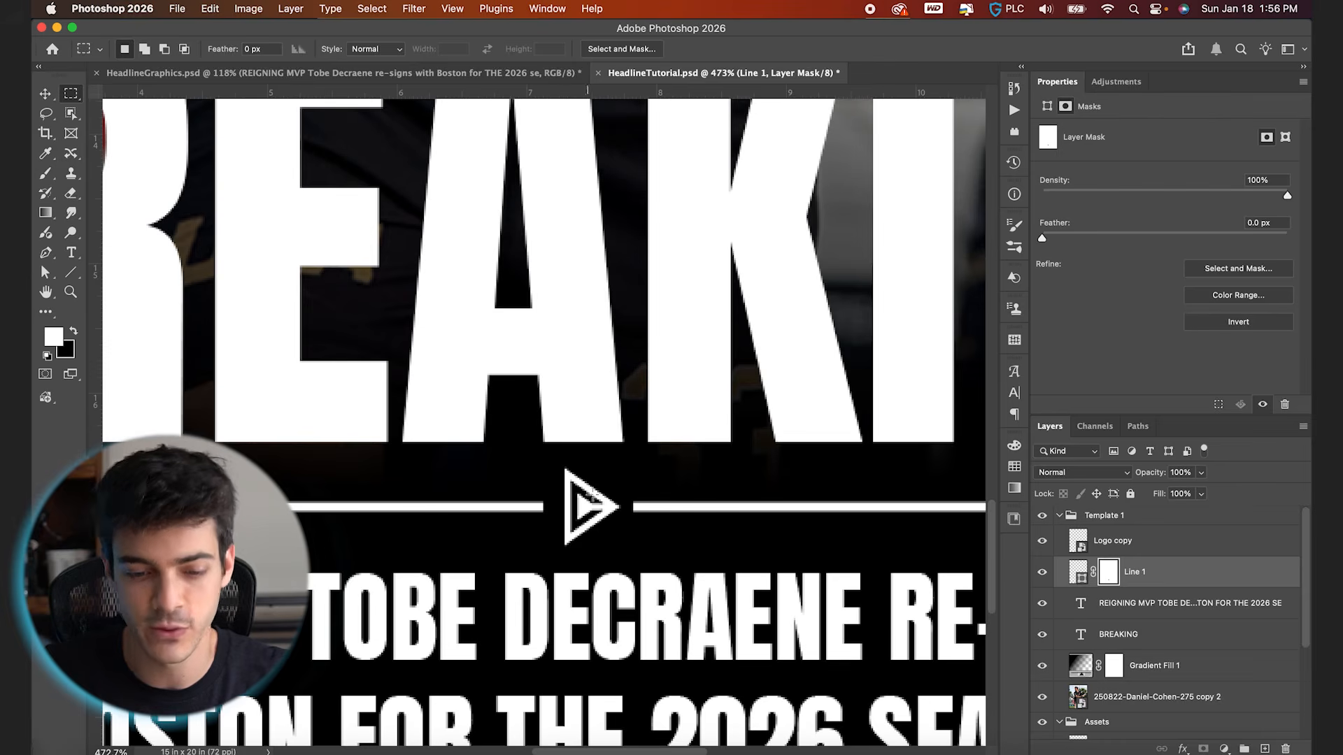
key("super+s")
key("v")
key("super+0")
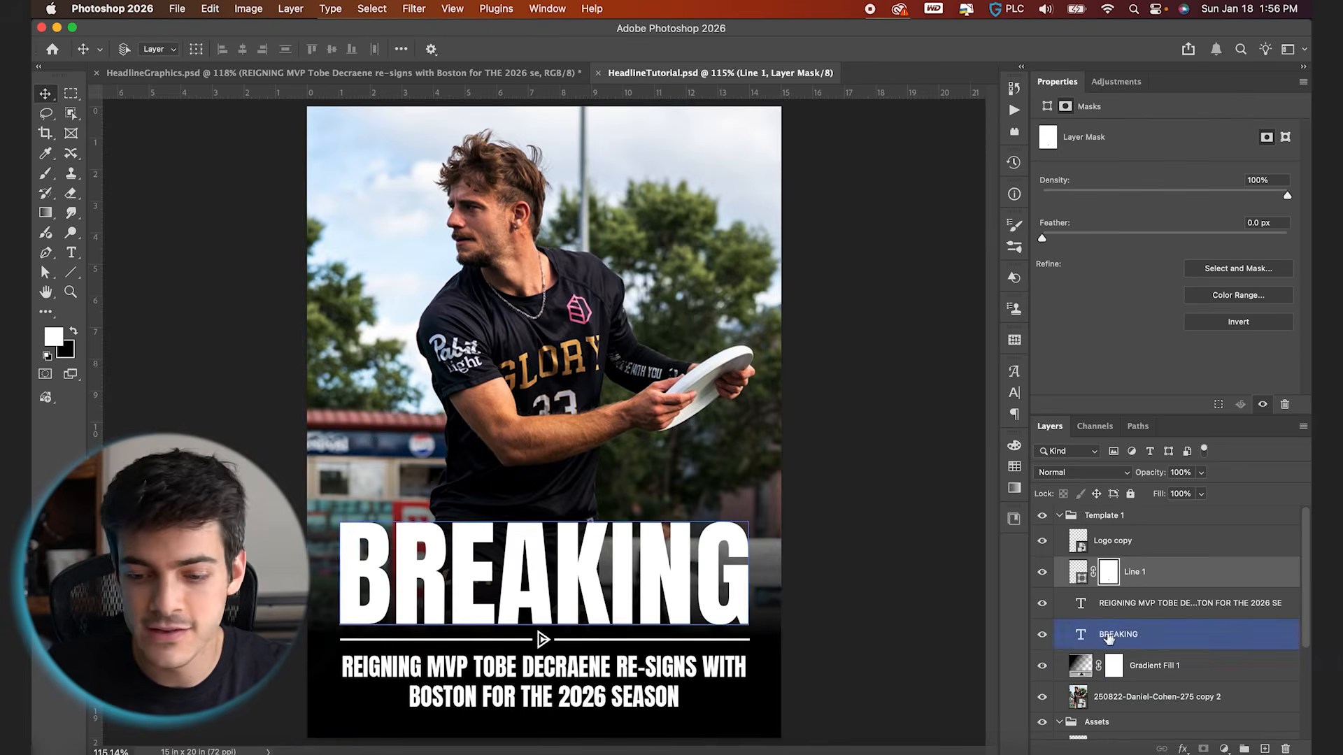
Try replacing the BREAKING headline with RE-SIGNED and undo the text change
left_click(1112, 635)
double_click(556, 570)
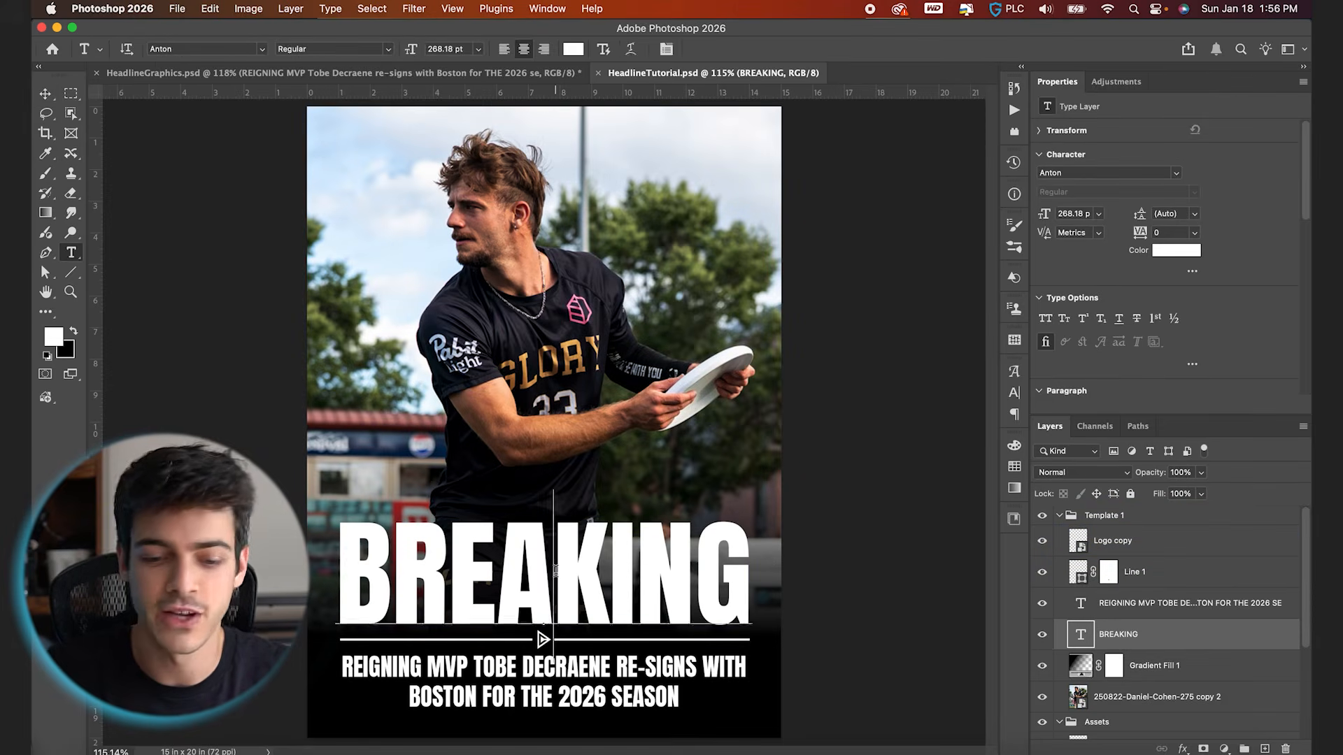
type("RE-SIGNED")
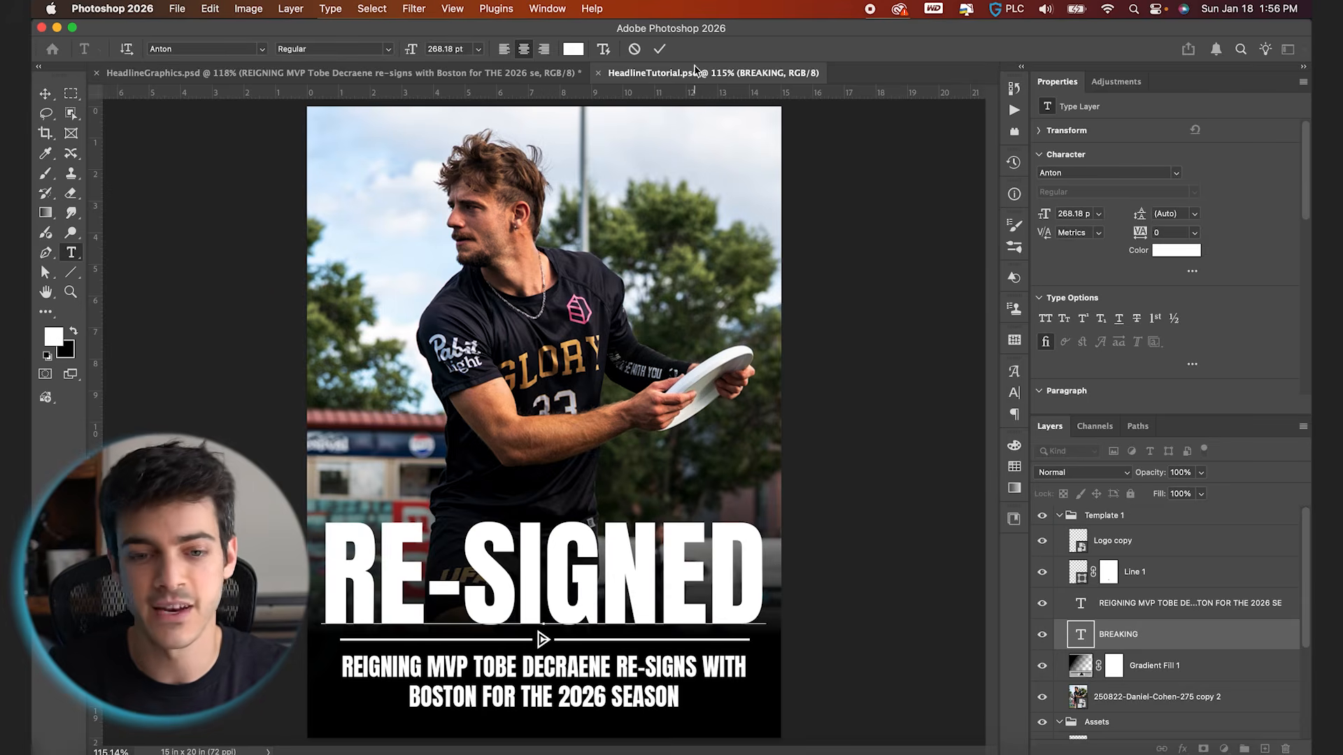
left_click(659, 48)
key("super+z")
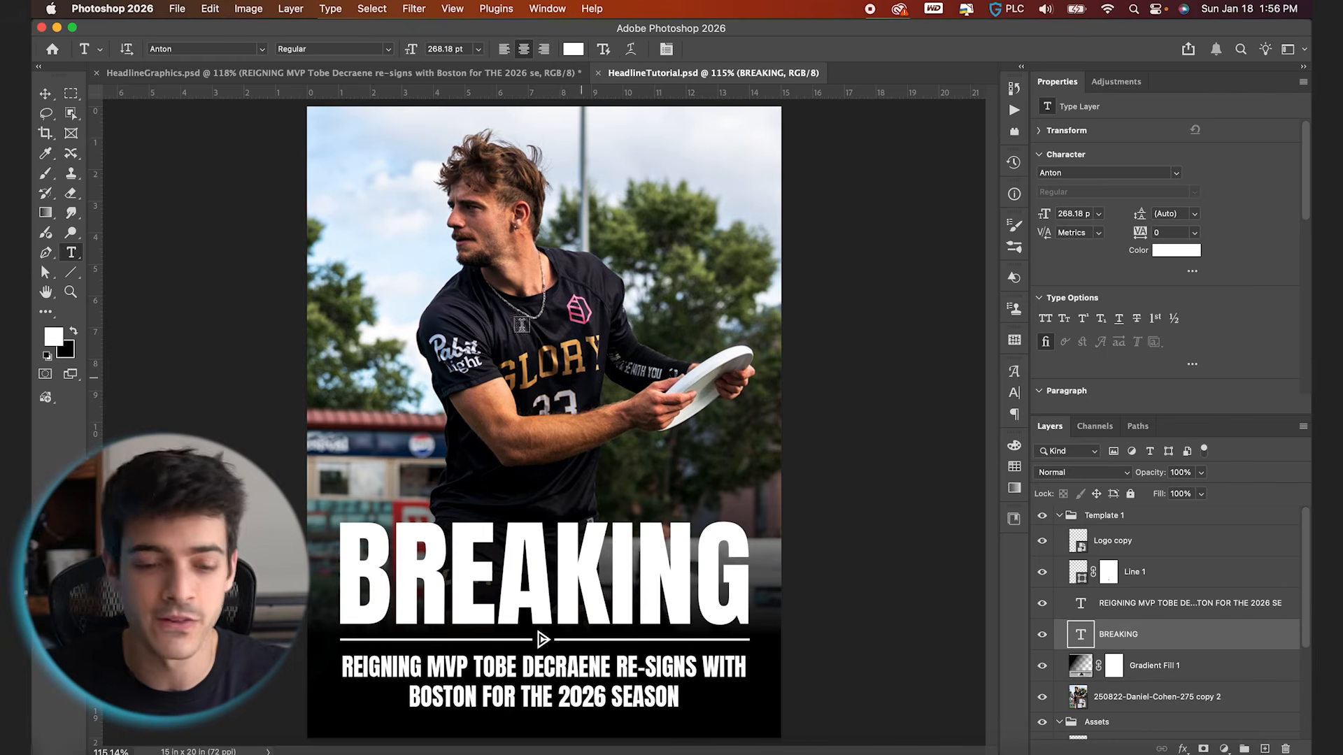
Try a Color Lookup adjustment with the 3Strip.look LUT above the player photo, and delete it
left_click(1110, 700)
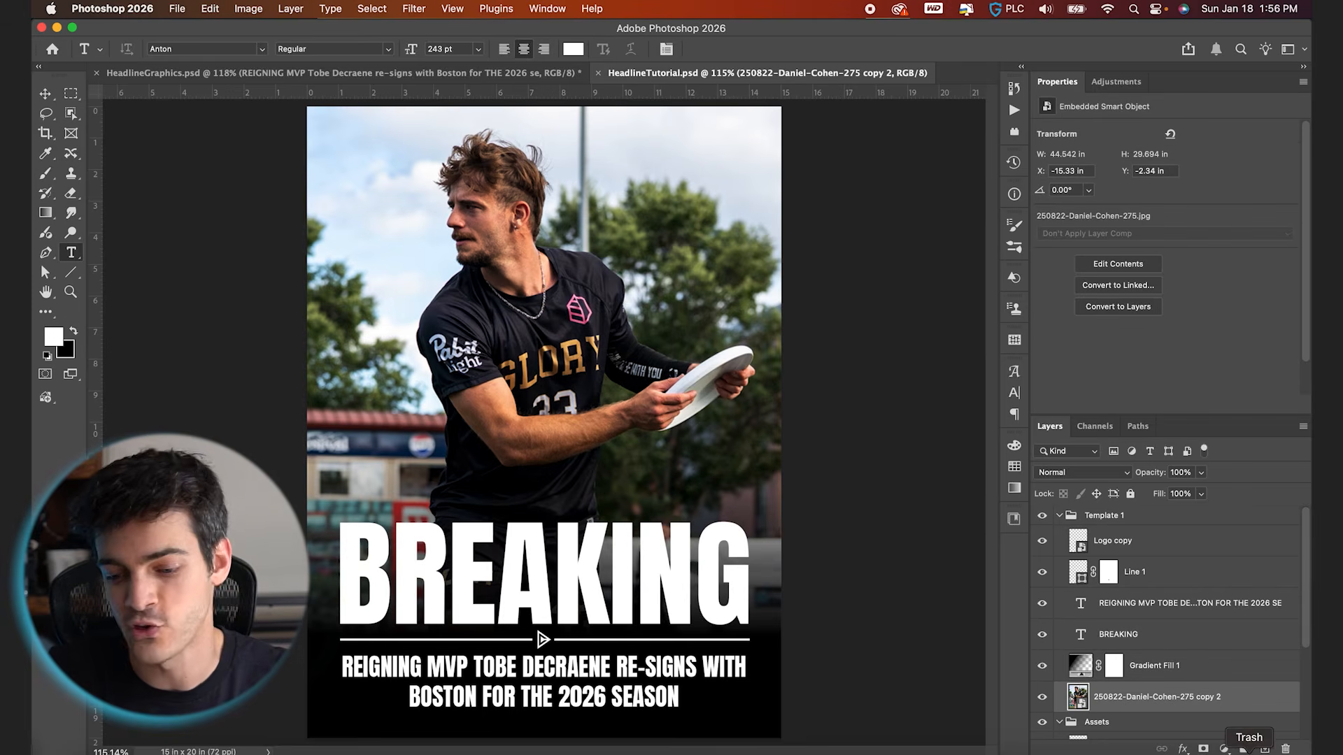
left_click(1223, 748)
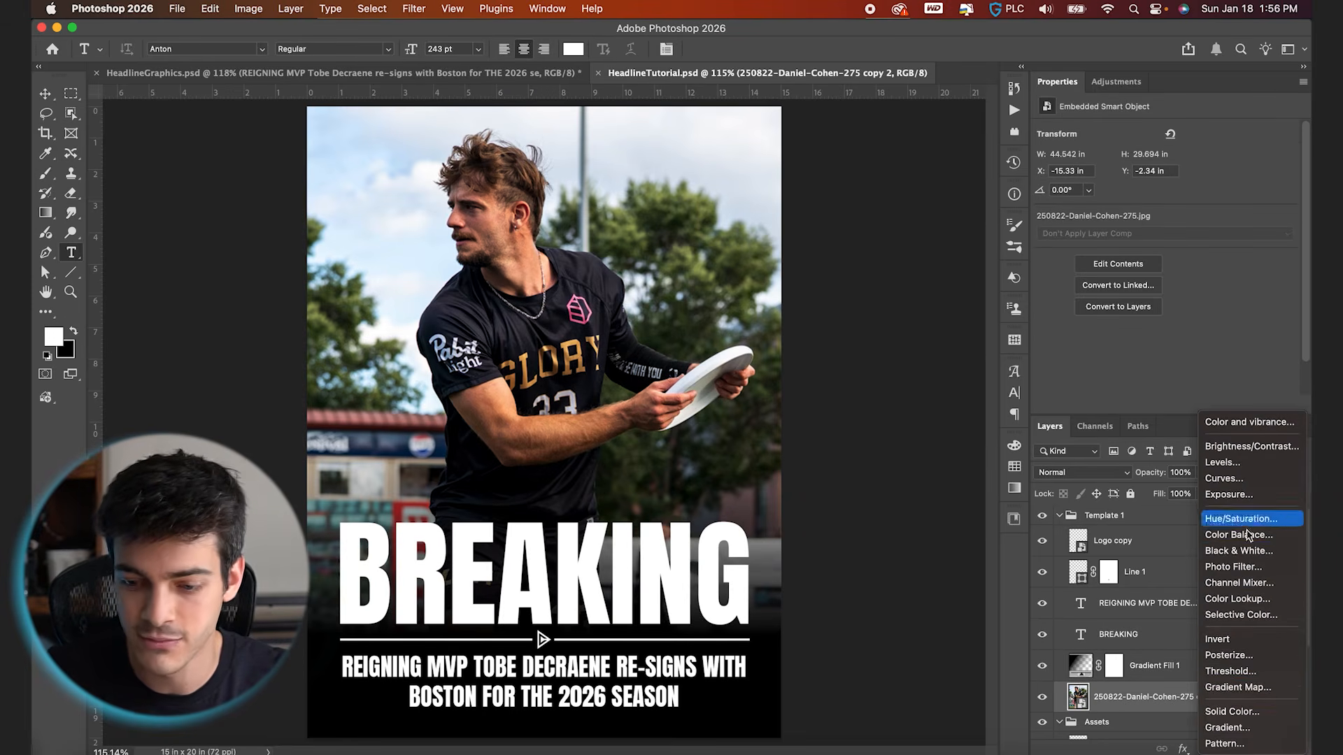
left_click(1255, 599)
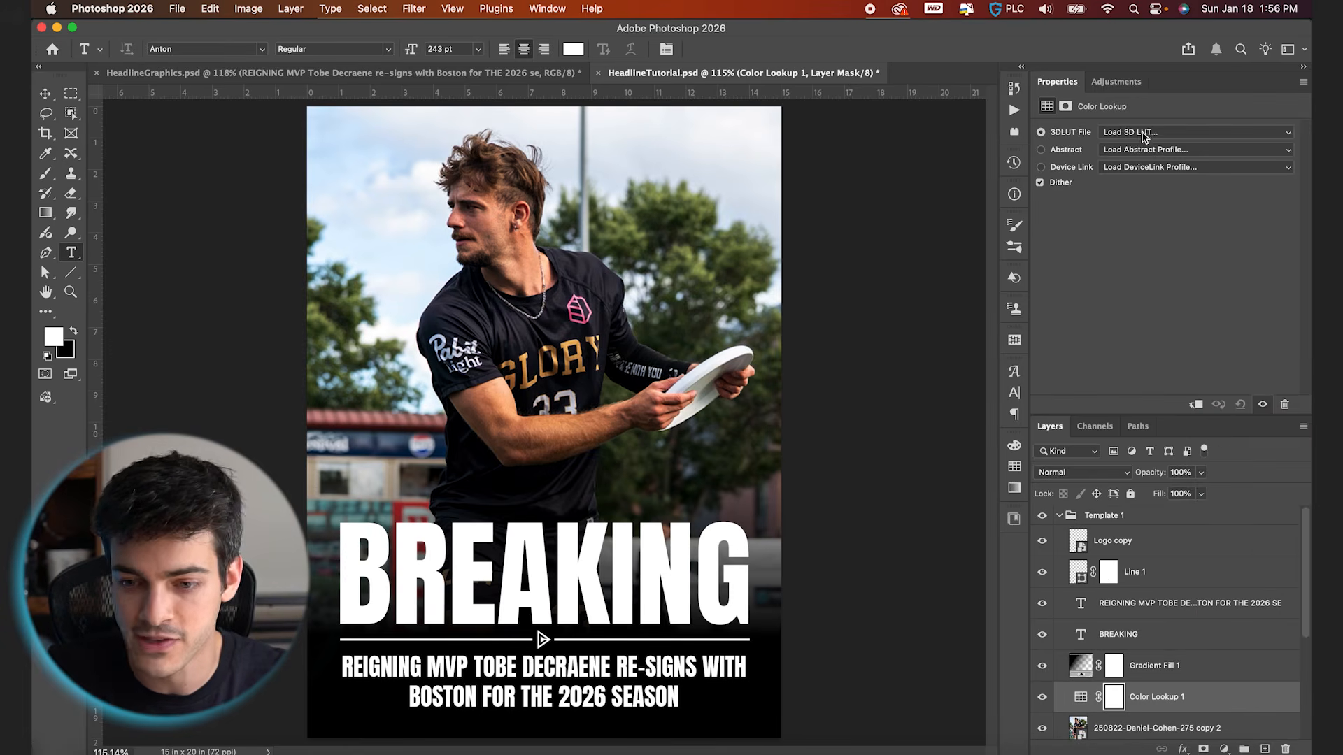
left_click(1142, 137)
left_click(1133, 184)
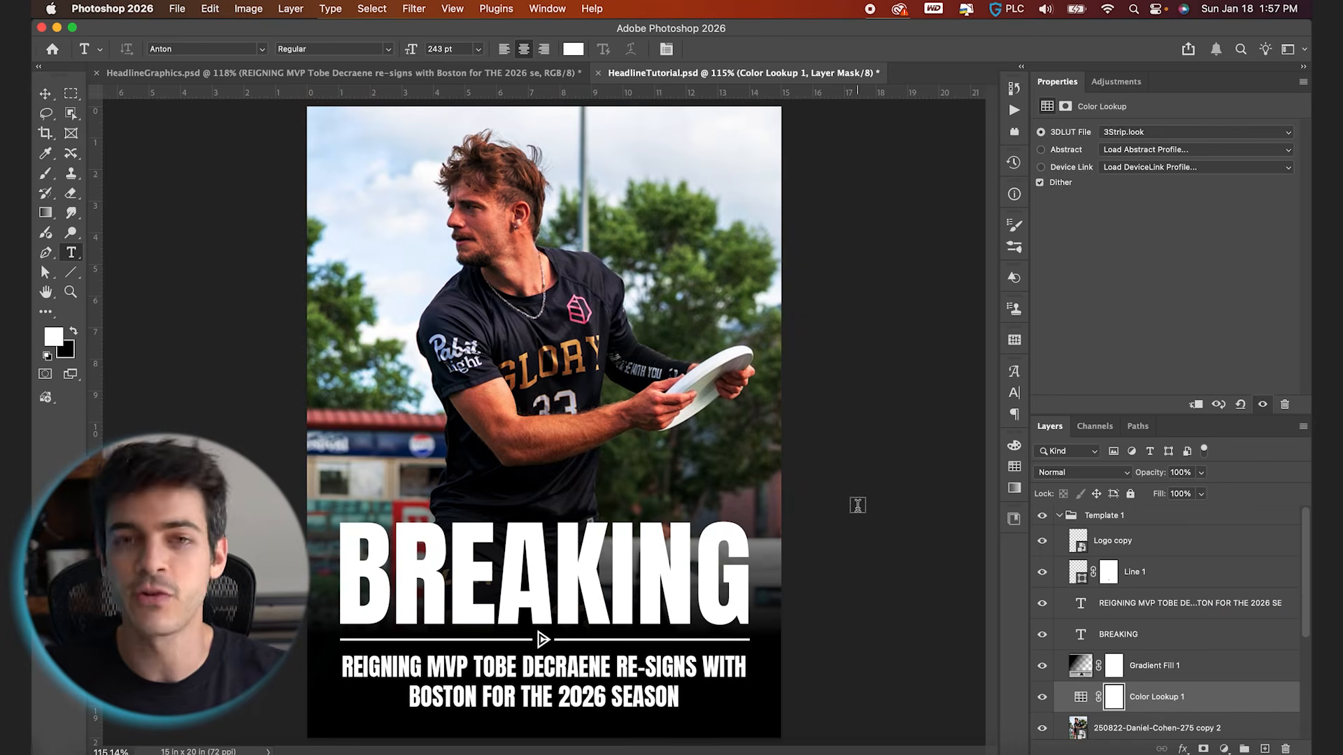
key("BackSpace")
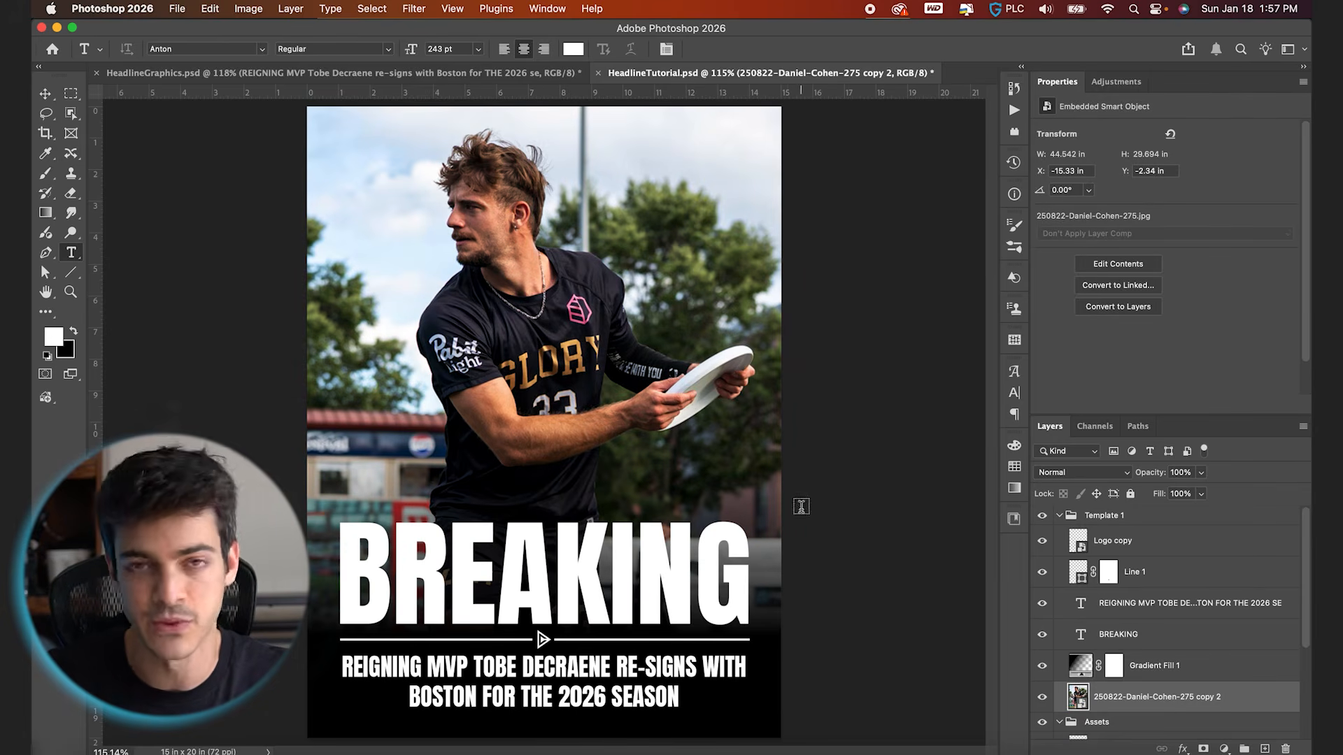
Collapse the Template 1 and Assets groups and create a new group named Template 2 above them
key("v")
left_click(1059, 516)
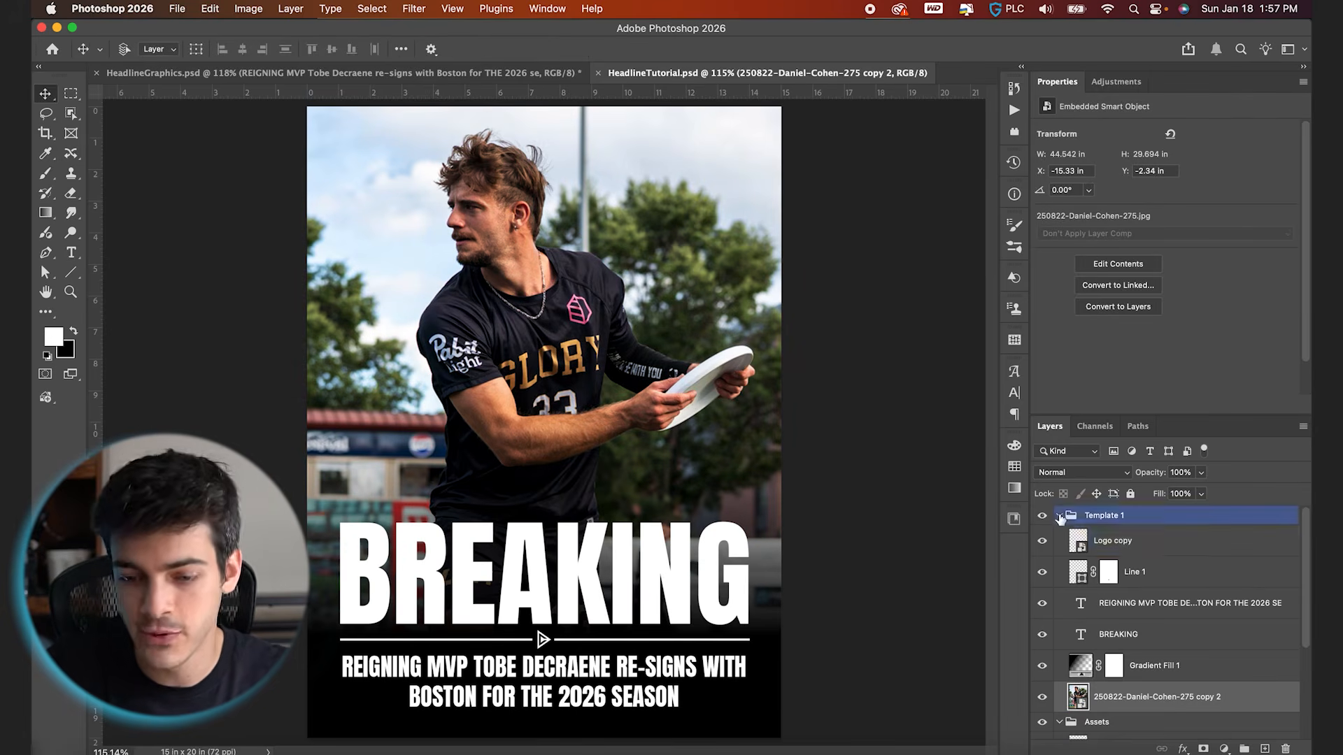
left_click(1060, 517)
left_click(1059, 535)
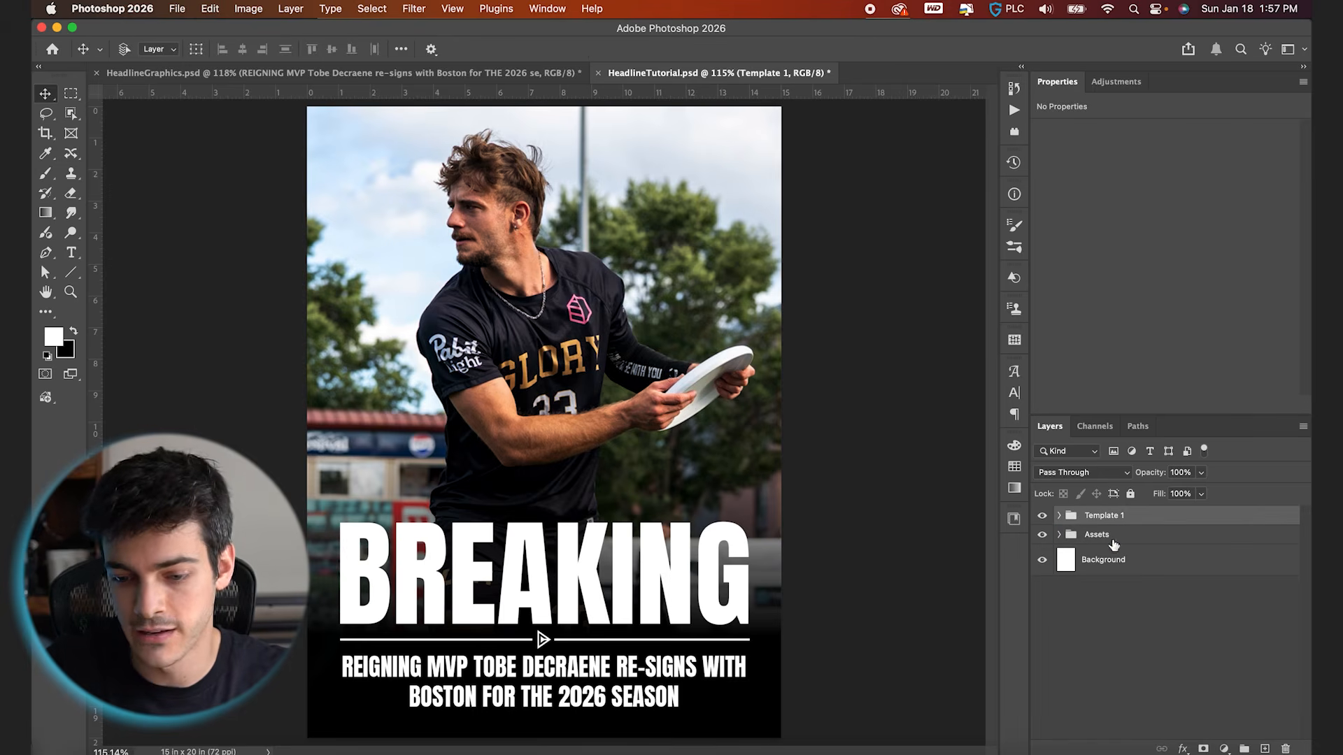
left_click(1244, 749)
double_click(1100, 515)
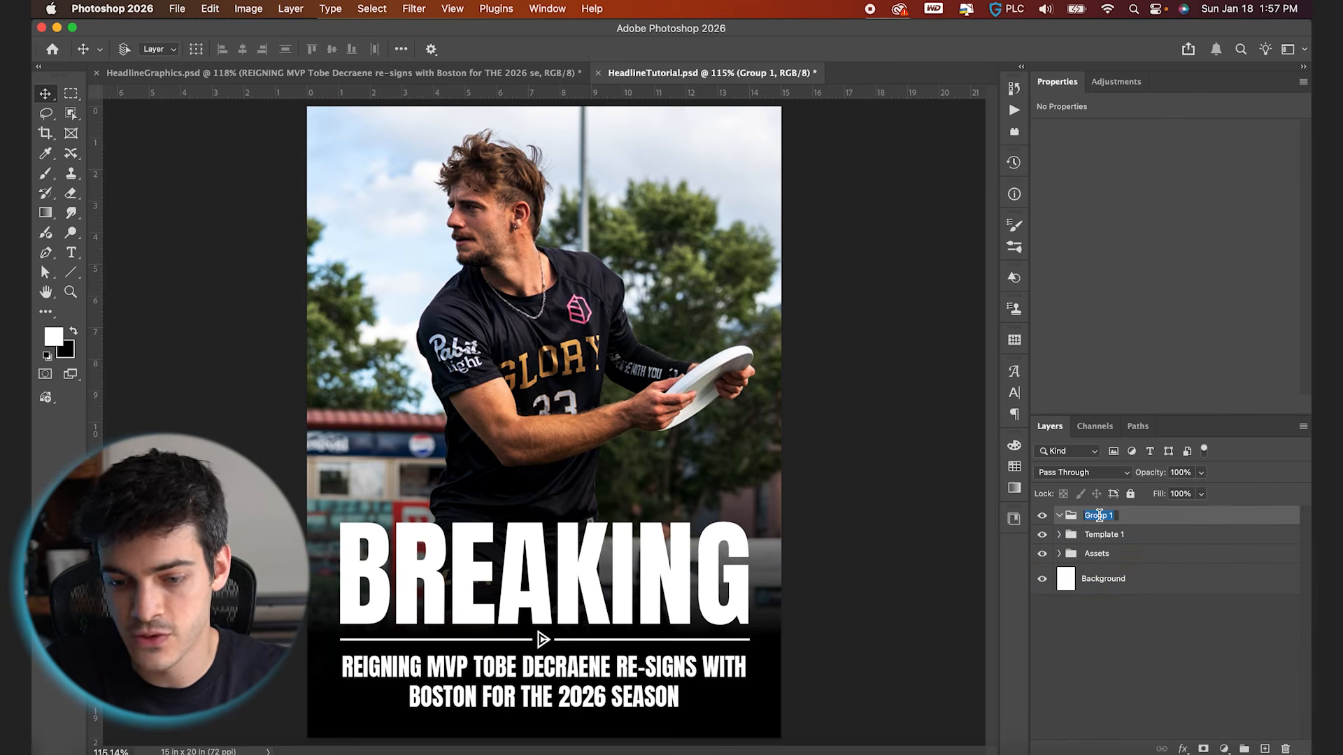
type("Template 2")
key("Return")
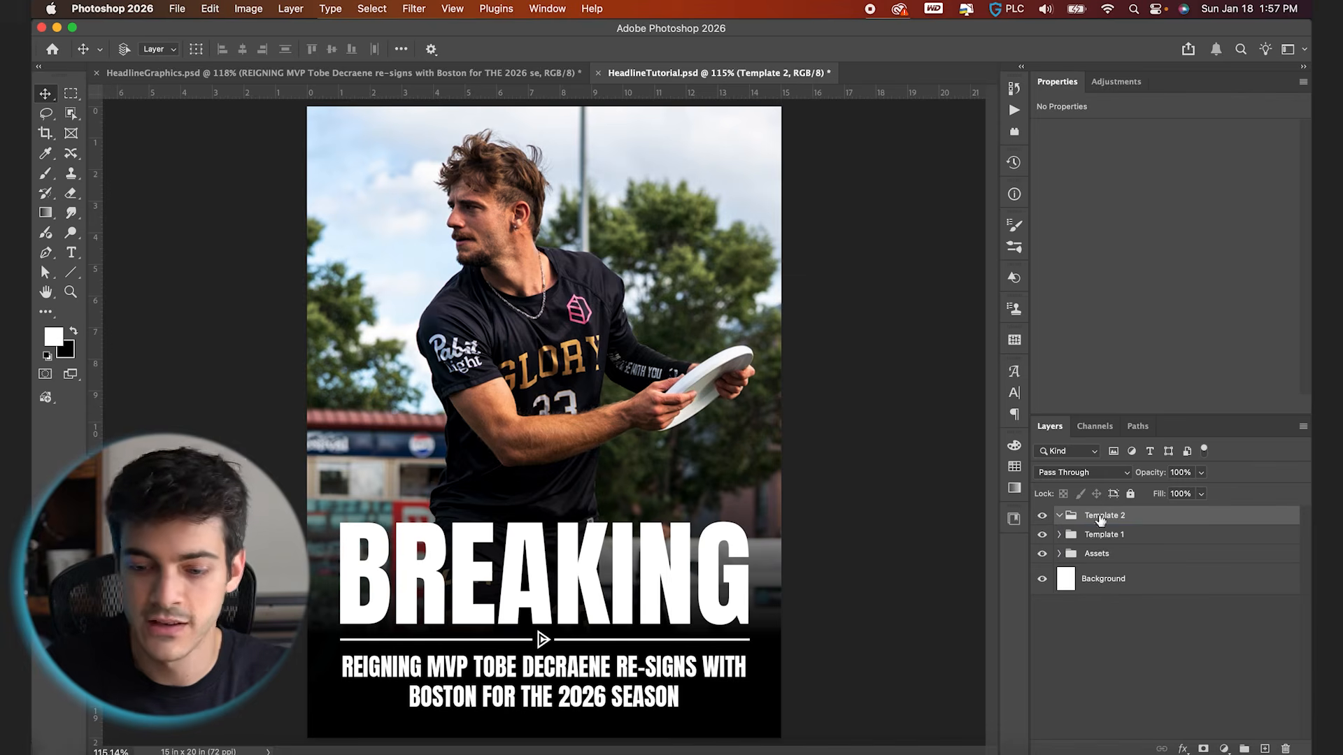
Duplicate the player photo layer from the Template 1 group into the Template 2 group
left_click(1059, 534)
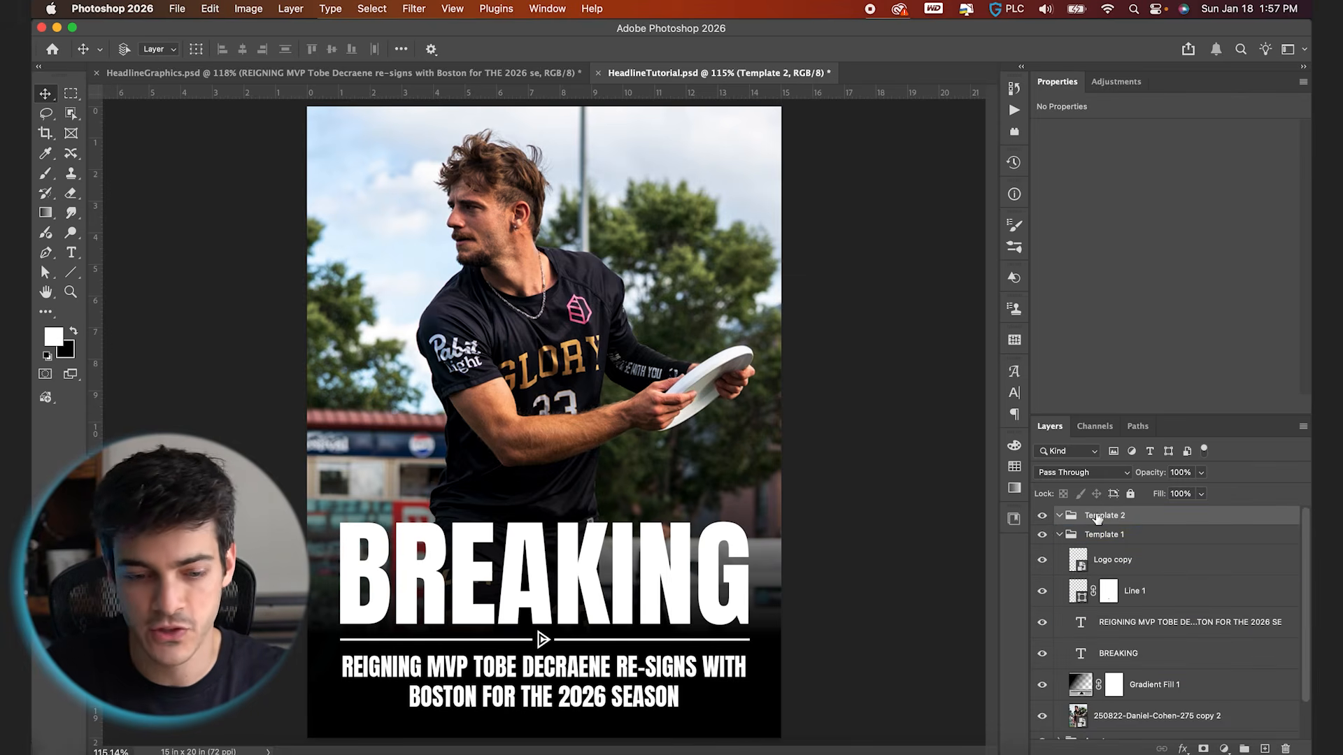
scroll(1081, 629, "down", 1)
left_click(1077, 686)
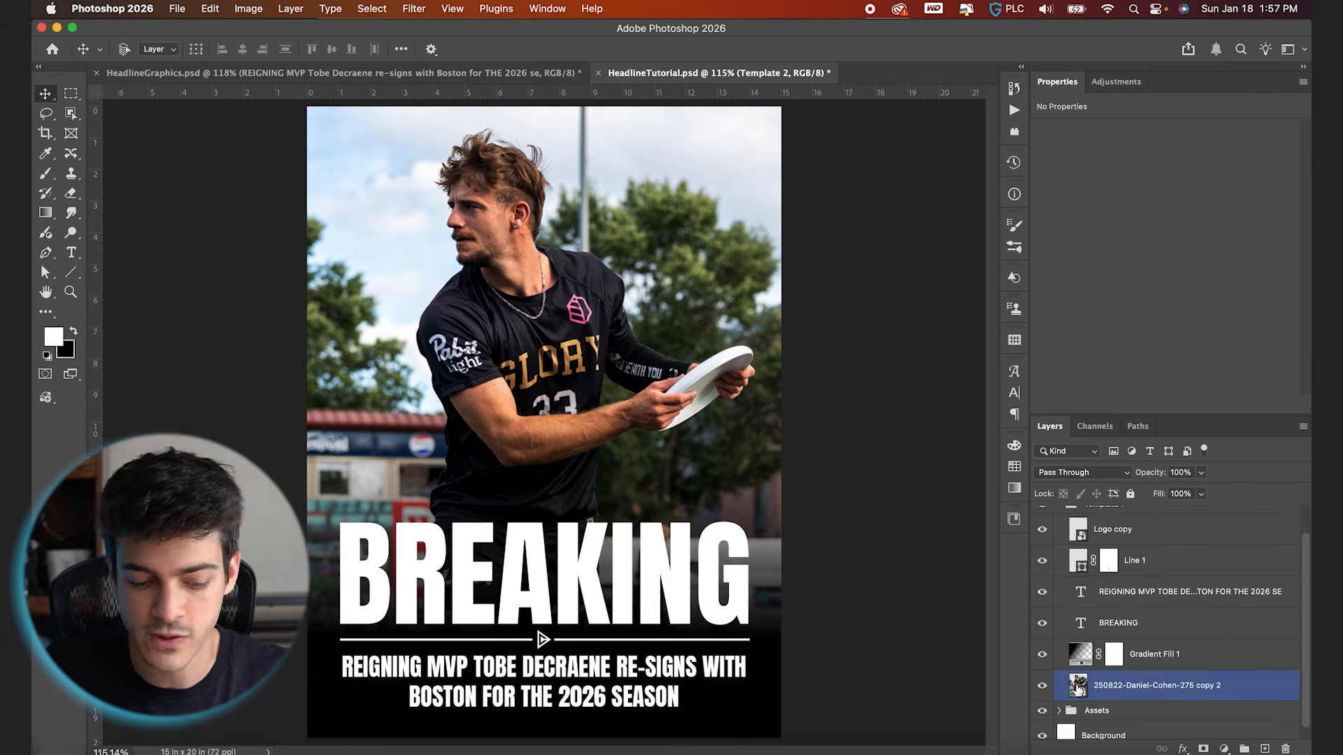
left_click_drag(1078, 687, 1123, 515)
Duplicate the BREAKING headline and supporting text layers into Template 2 above the photo, and collapse the Template 1 group
left_click(1115, 629)
left_click(1118, 654)
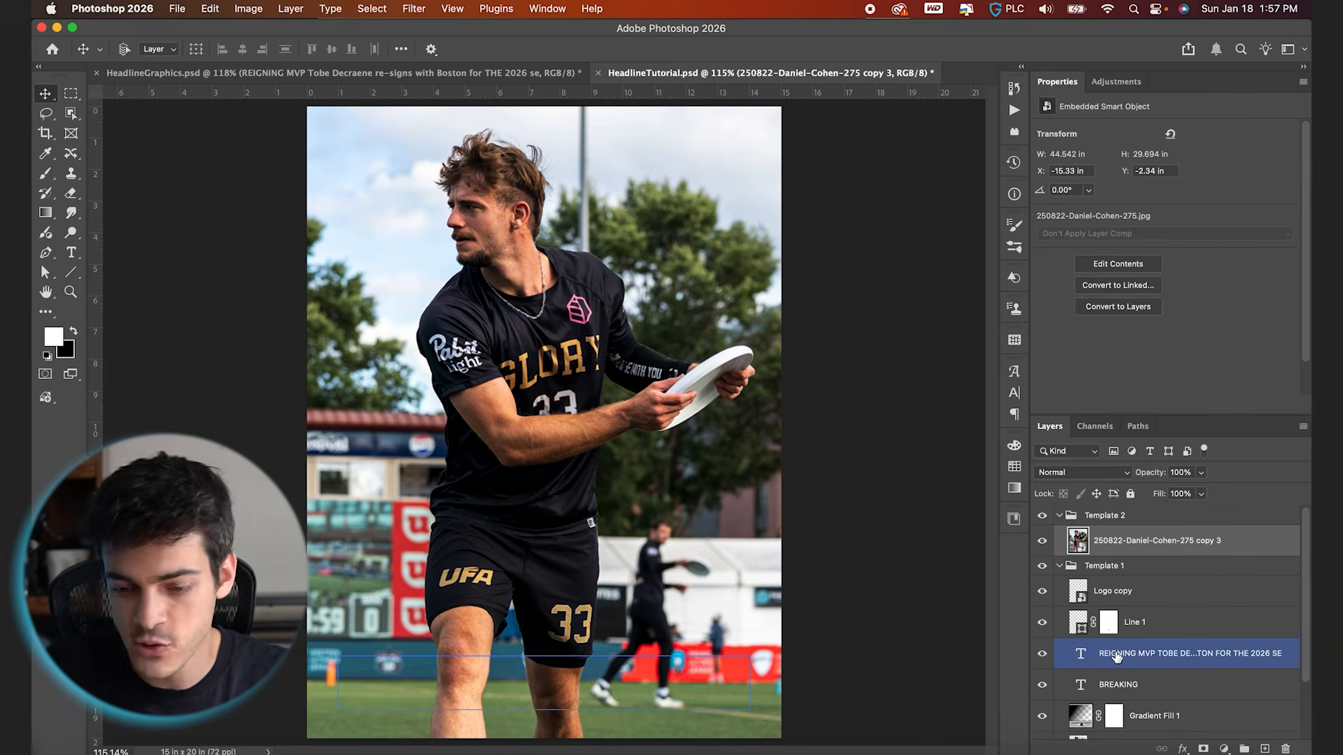
left_click(1130, 685, "shift")
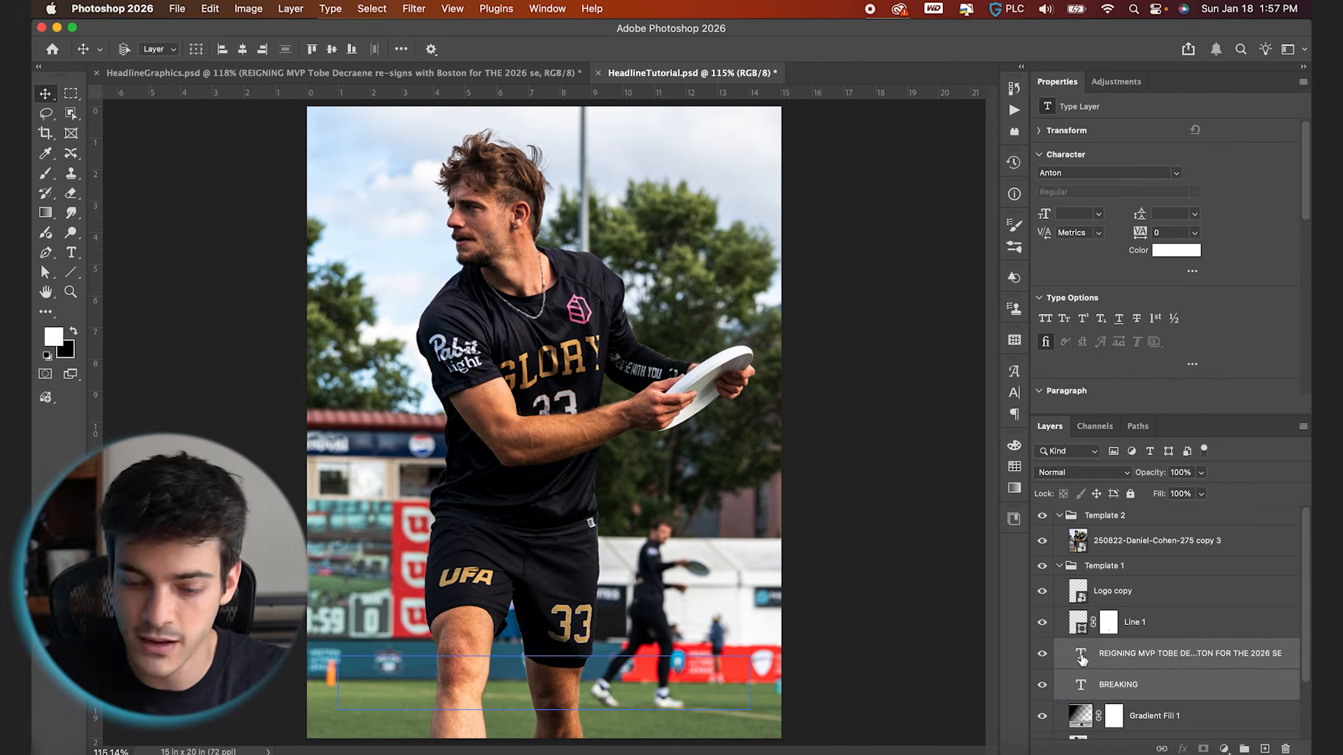
left_click_drag(1081, 660, 1121, 536)
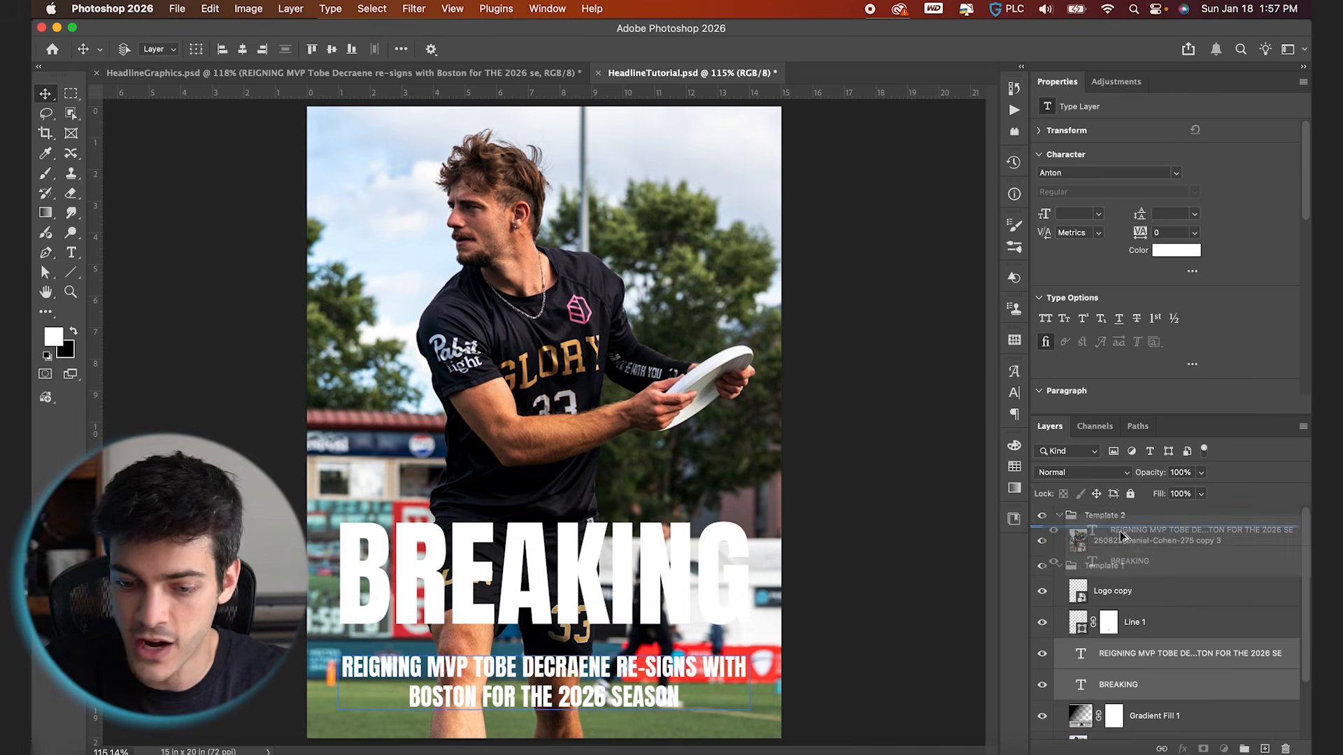
left_click(1077, 628)
left_click(1059, 628)
Add one empty layer directly above the player photo in Template 2, deleting the surplus second layer
left_click(559, 640)
left_click(975, 635)
left_click(1093, 584)
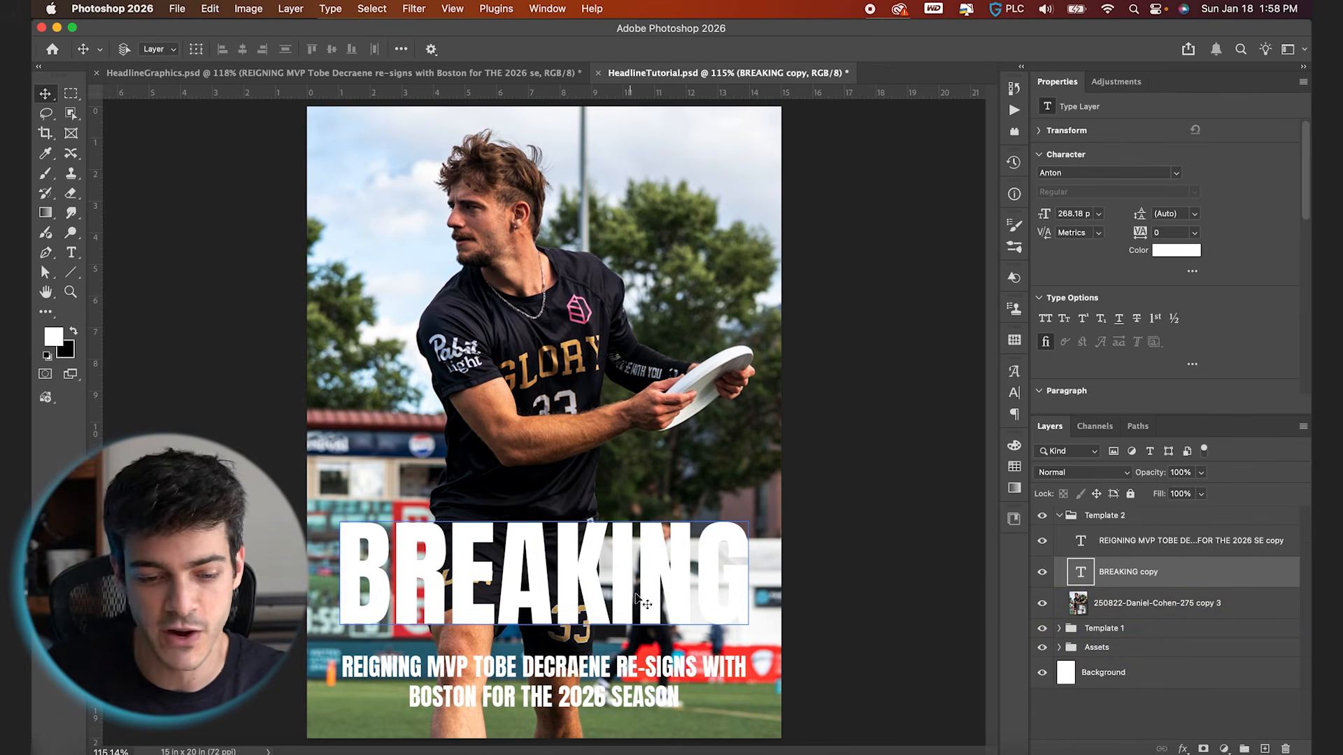
left_click(1095, 606)
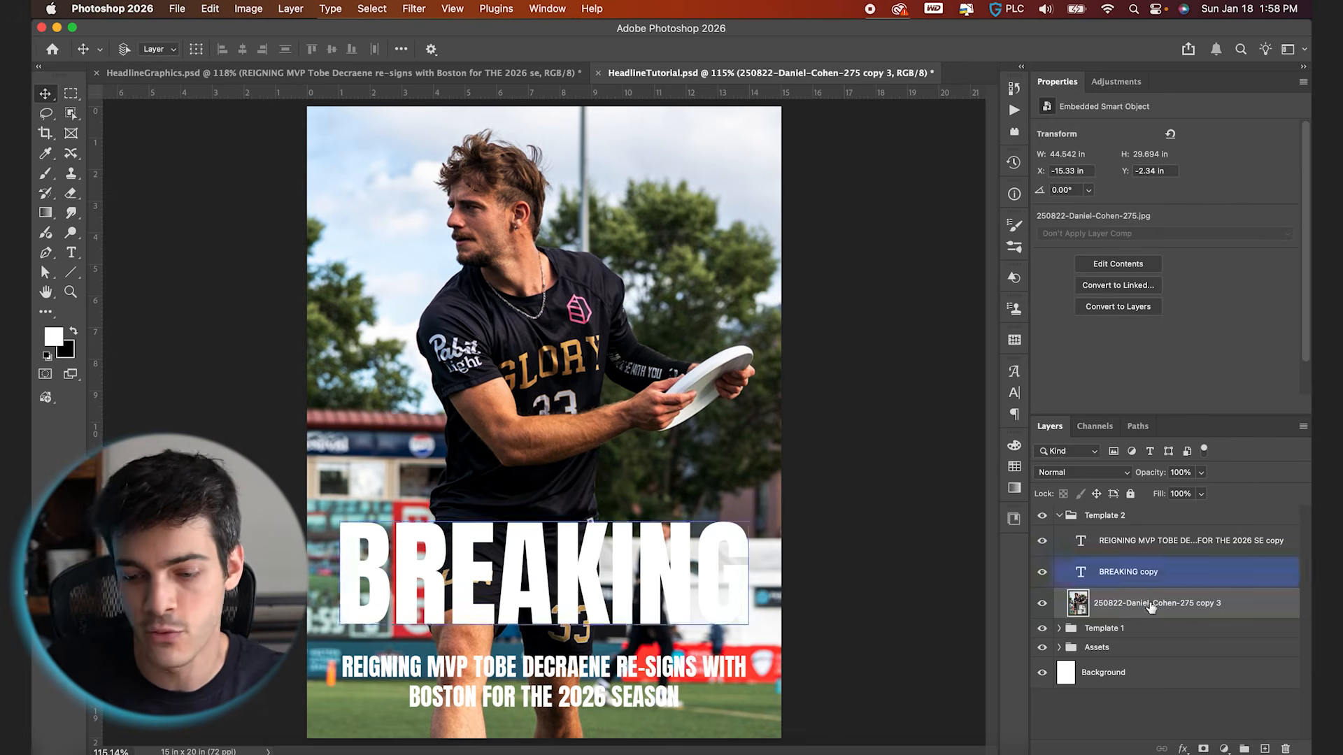
left_click(1265, 749)
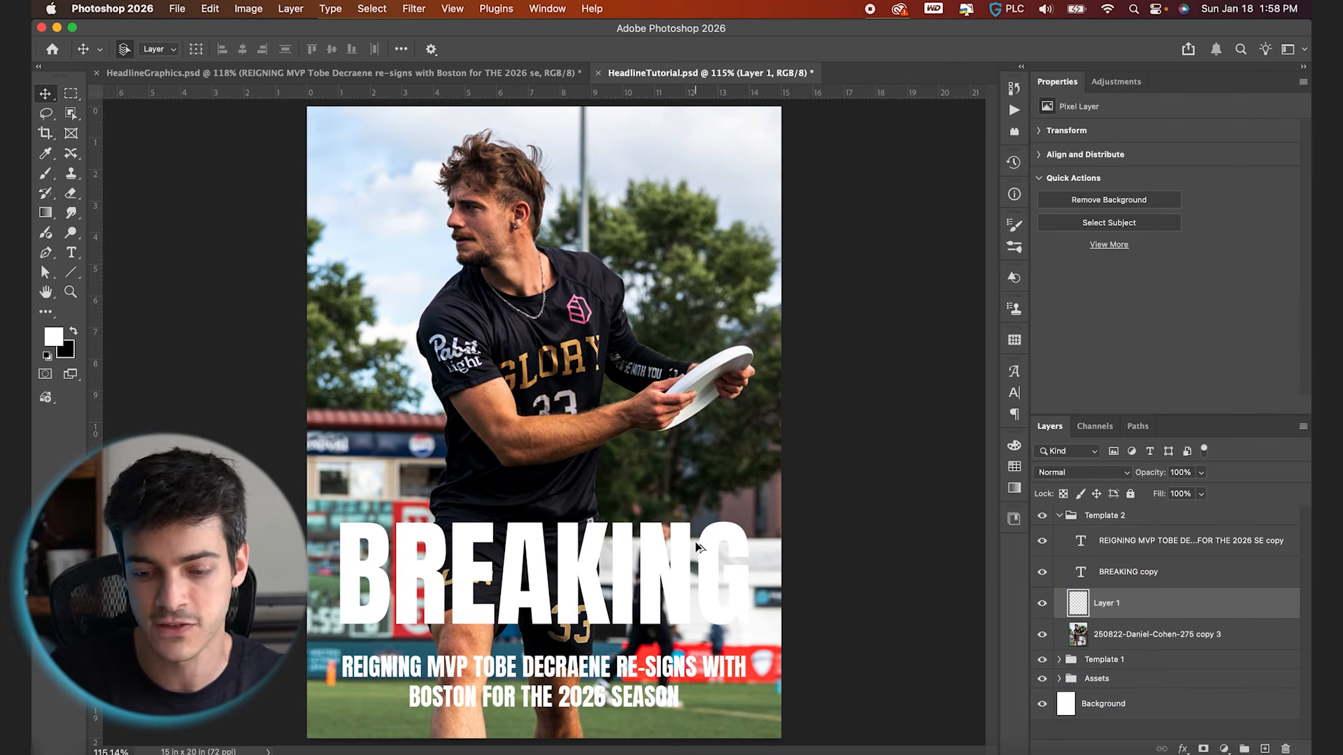
key("super+shift+alt+n")
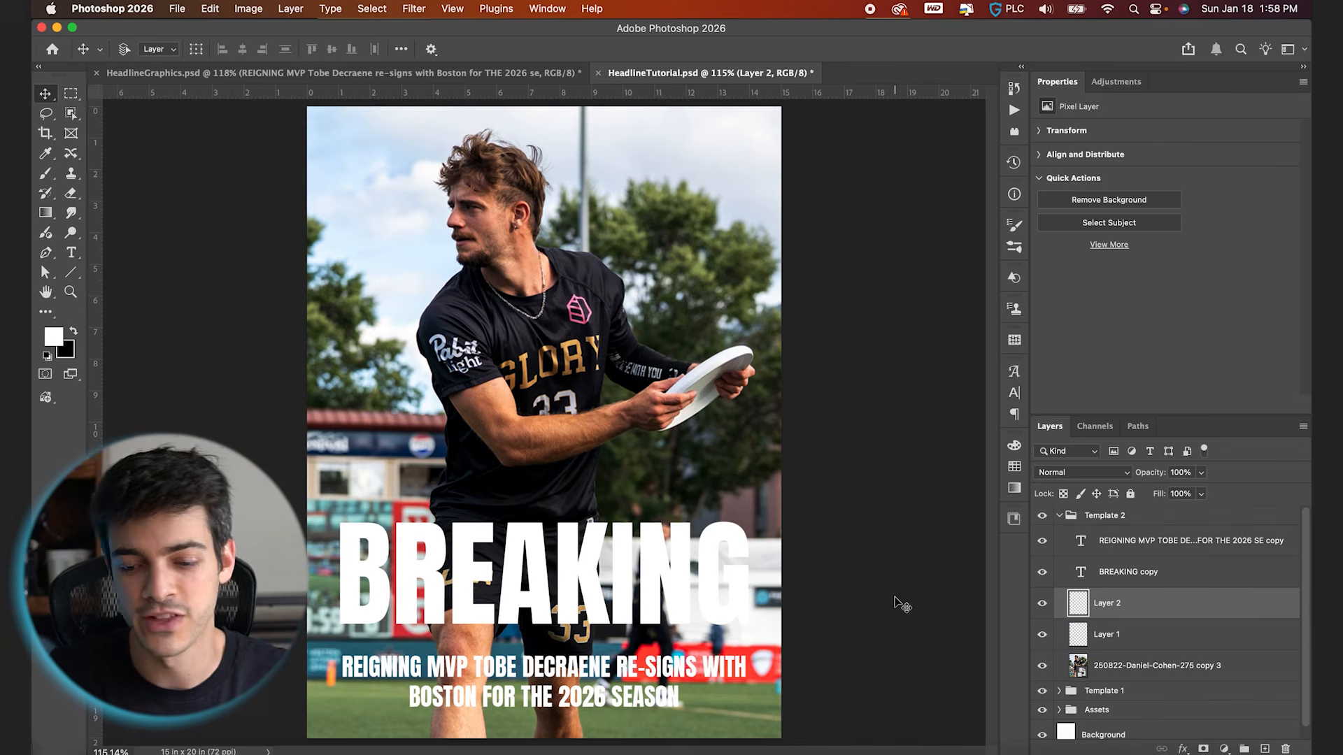
key("Delete")
Draw a full-width rectangle about 1085 by 496 px behind the headline and supporting text, leaving a strip of photo below it
right_click(71, 272)
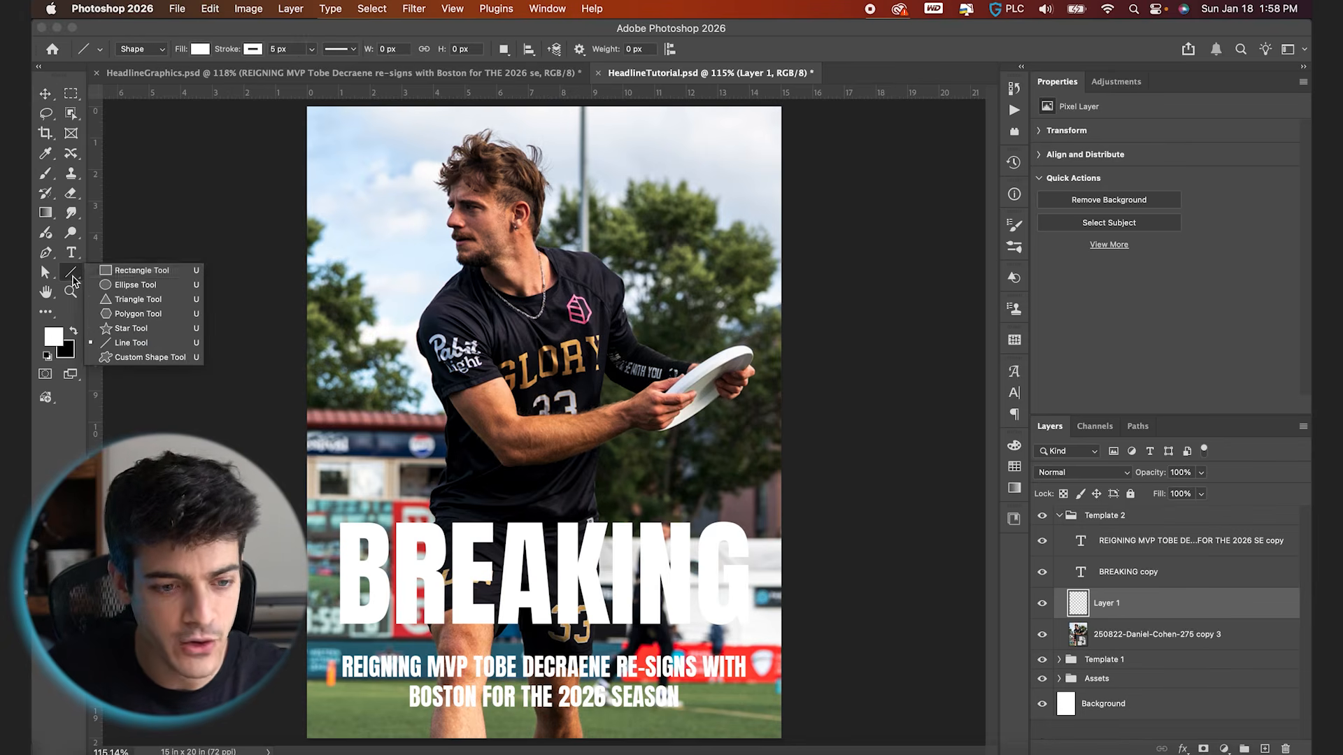
left_click(135, 273)
left_click_drag(305, 501, 782, 723)
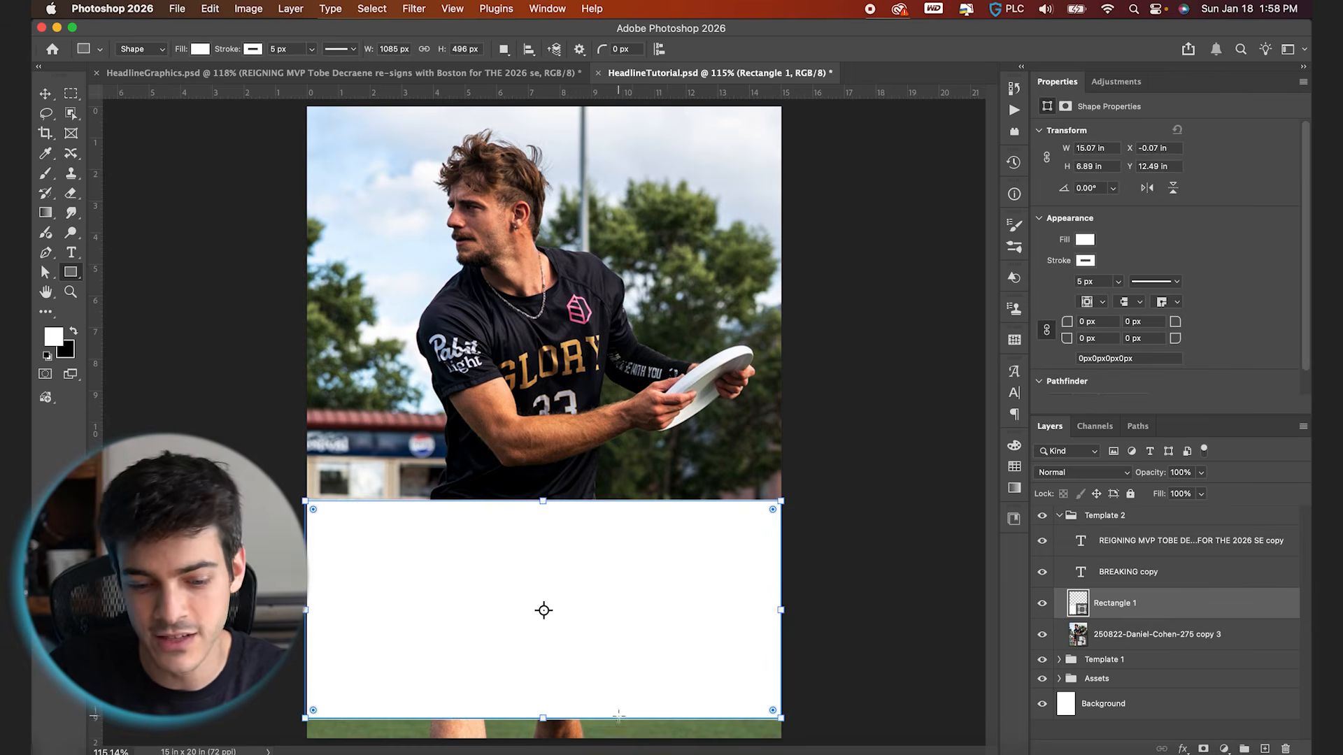
Center the rectangle horizontally on the canvas and clear the selection
scroll(641, 660, "up", 5)
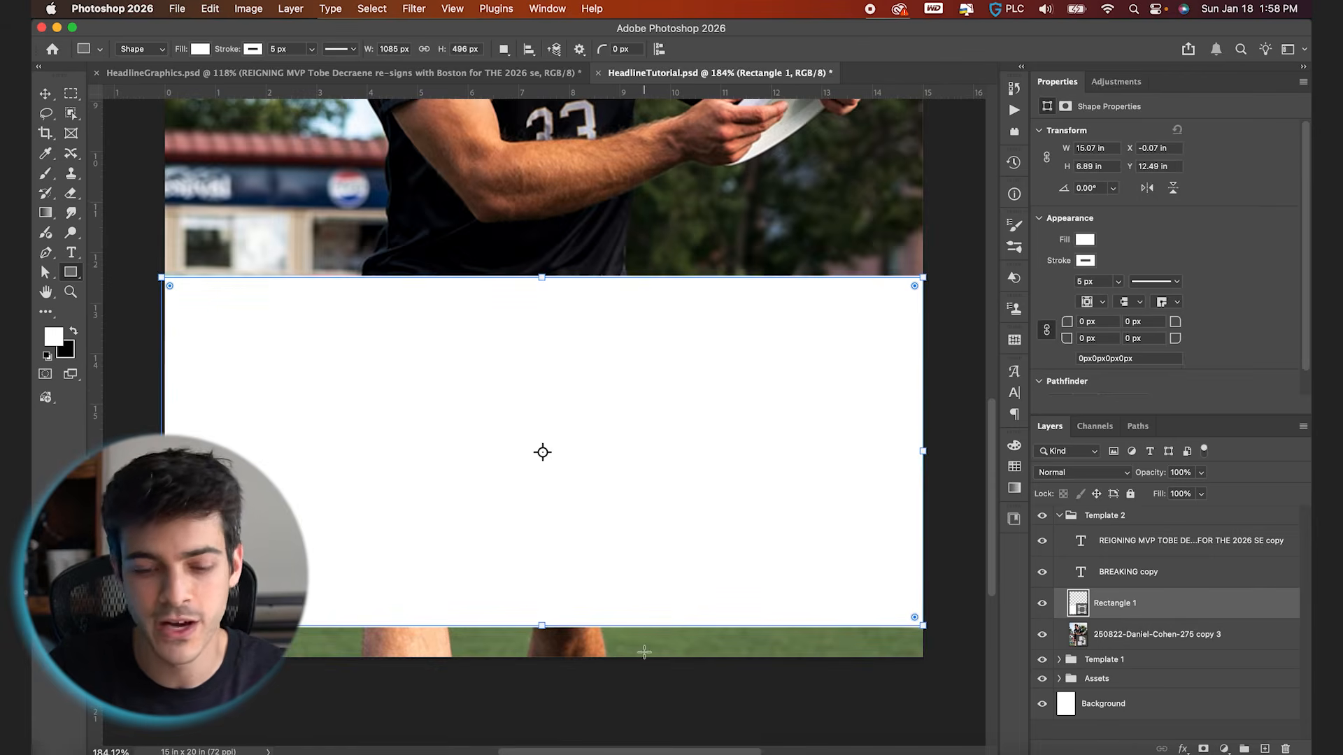
key("v")
key("super+a")
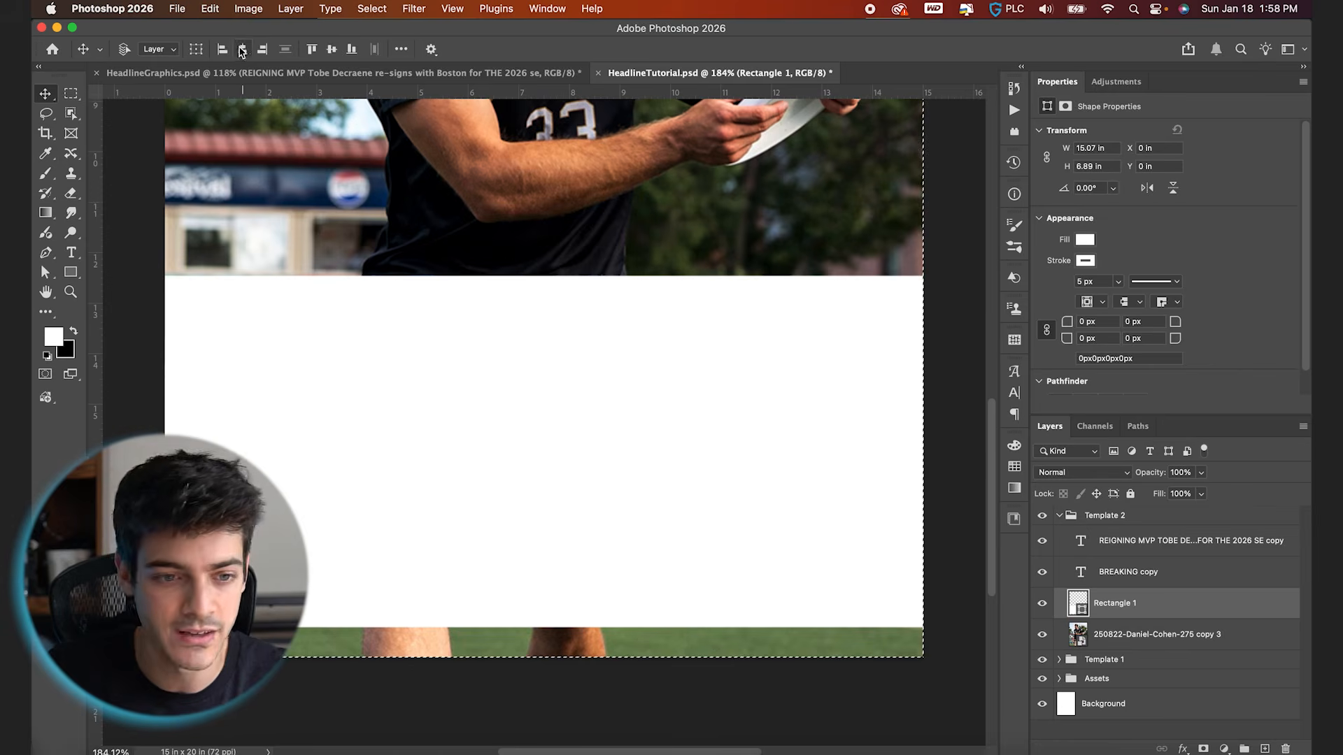
key("super+d")
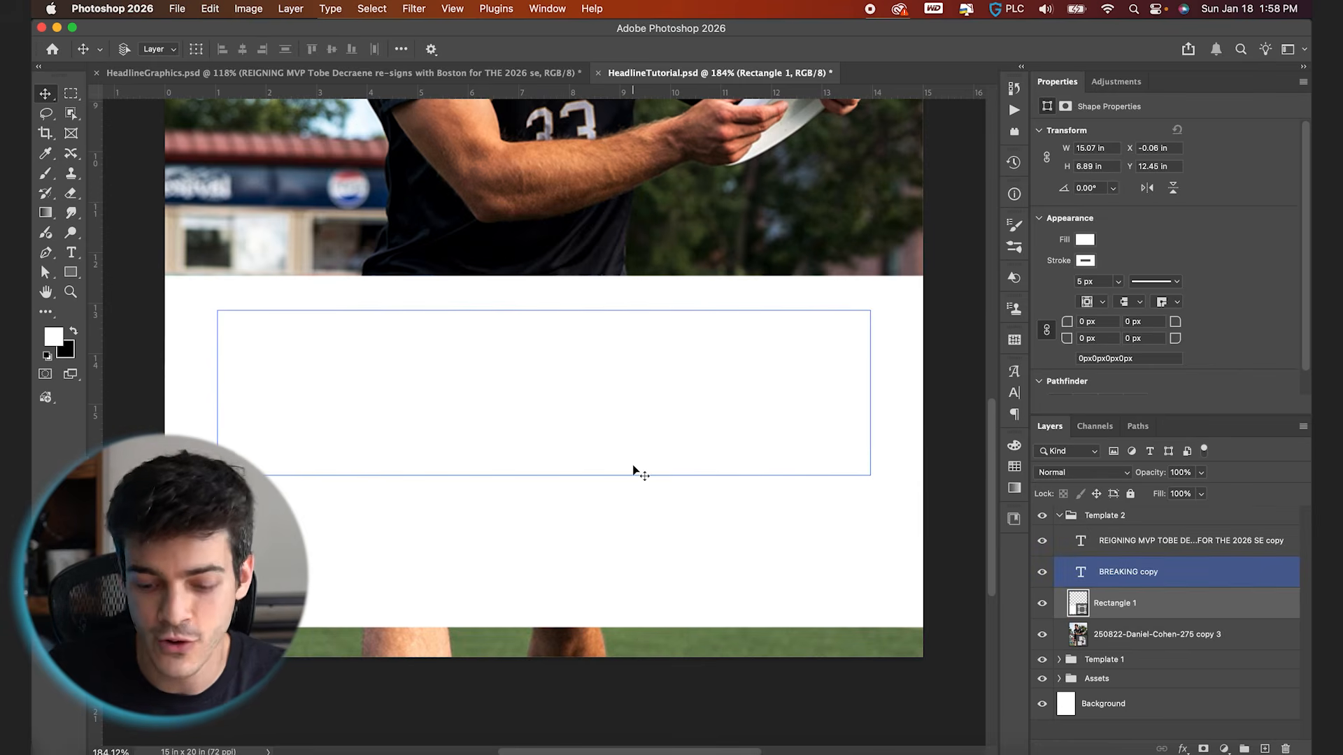
Nudge the rectangle down to a Y position of 12.53 in, using the grid as a guide, and hide the grid
key("super+apostrophe")
scroll(597, 602, "up", 4)
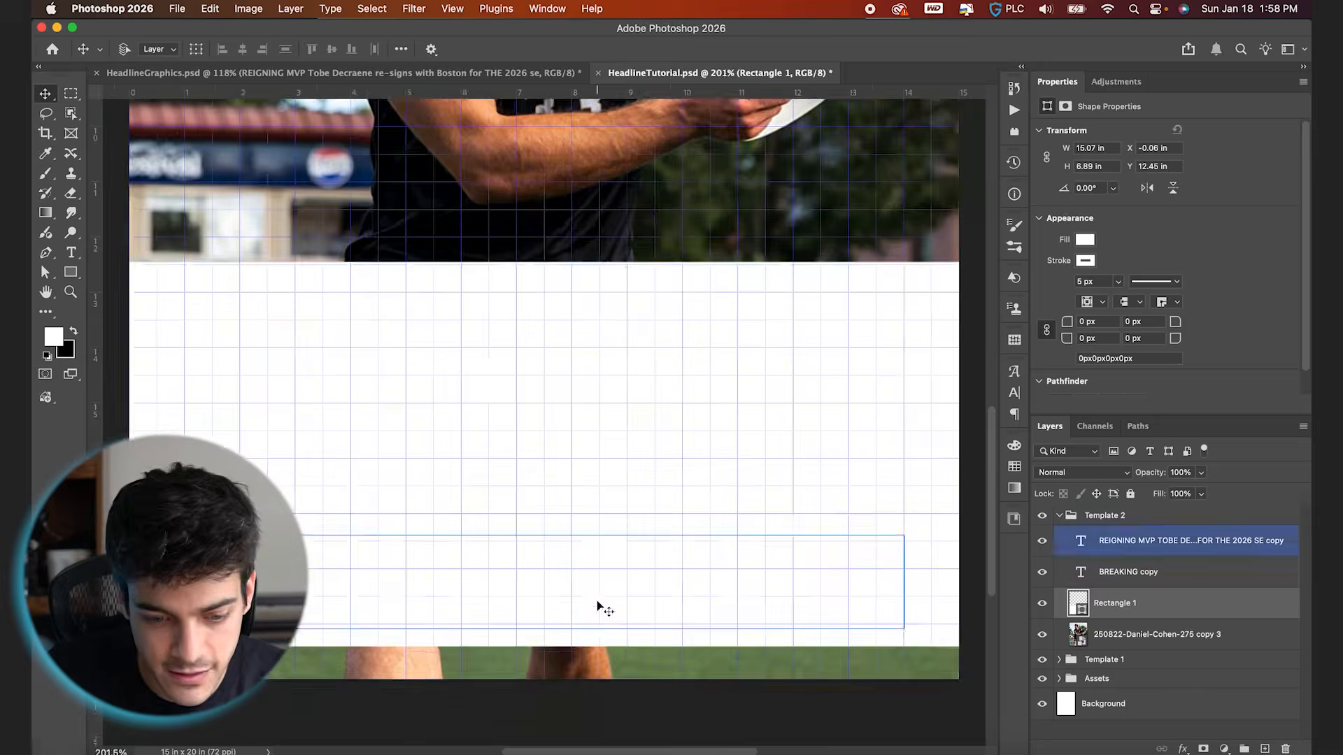
key("Down")
key("Down")
key("Down")
key("Down")
key("Down")
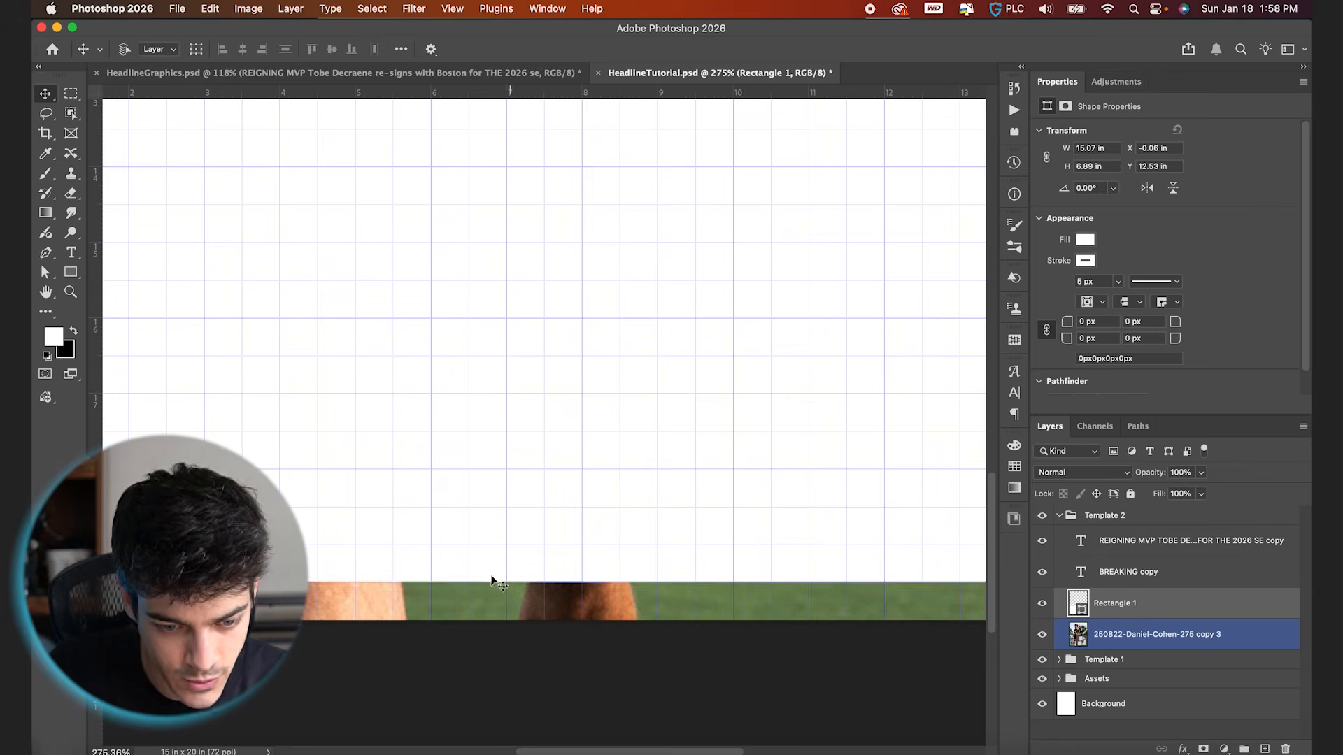
key("super+apostrophe")
key("super+0")
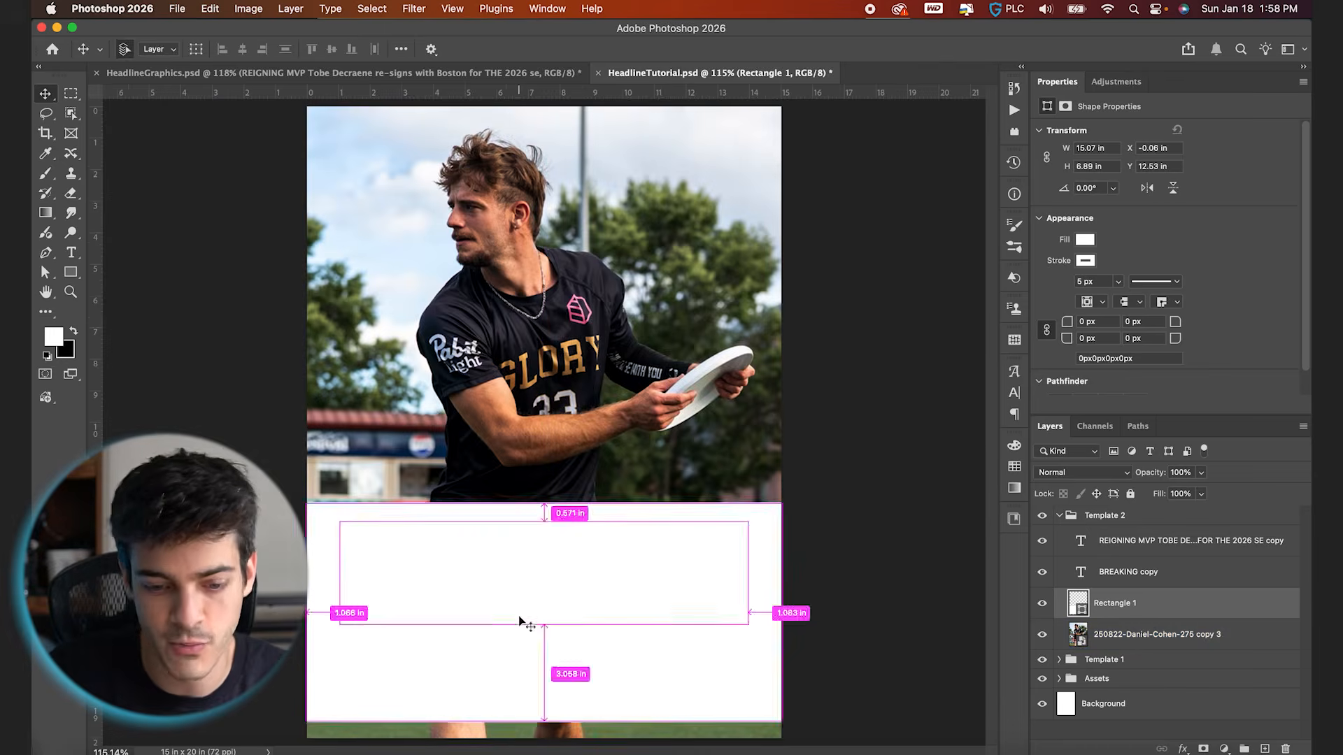
Fill the rectangle with the AUDL DARK BLUE swatch and remove its stroke
left_click(539, 408)
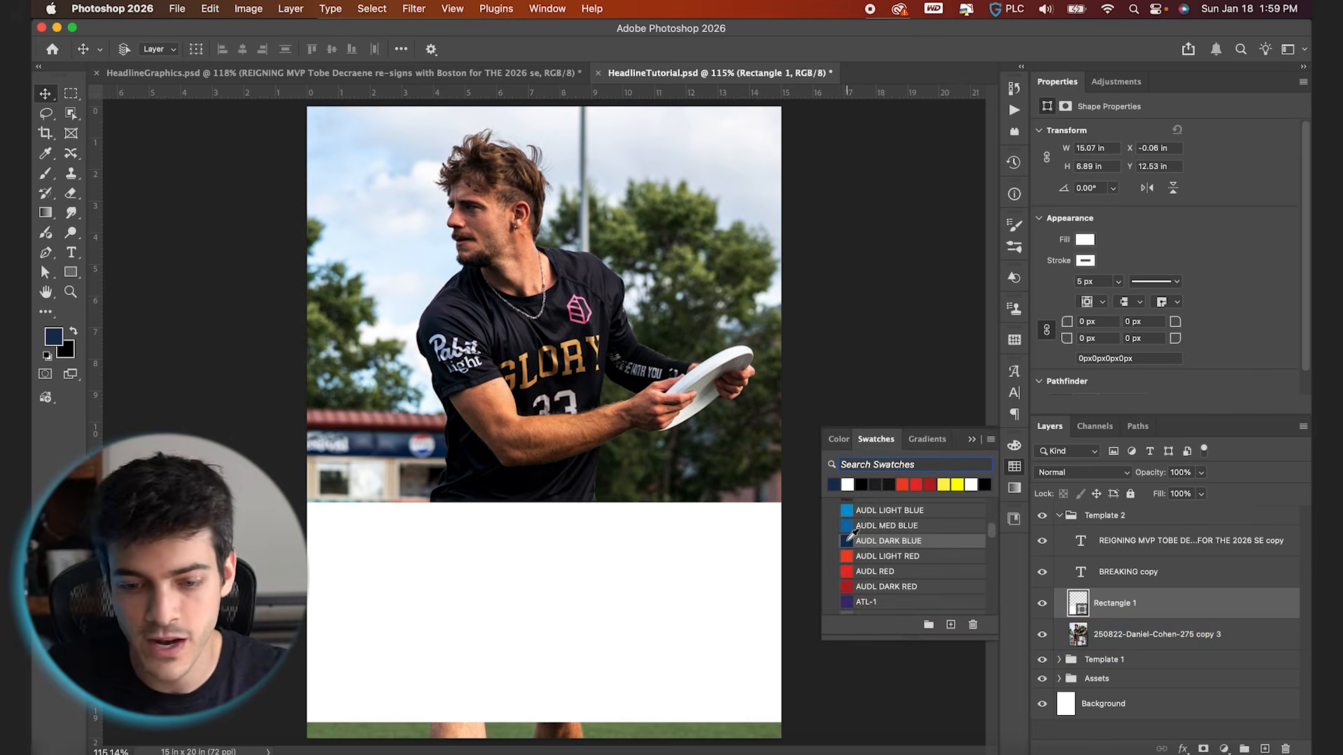
left_click(850, 538)
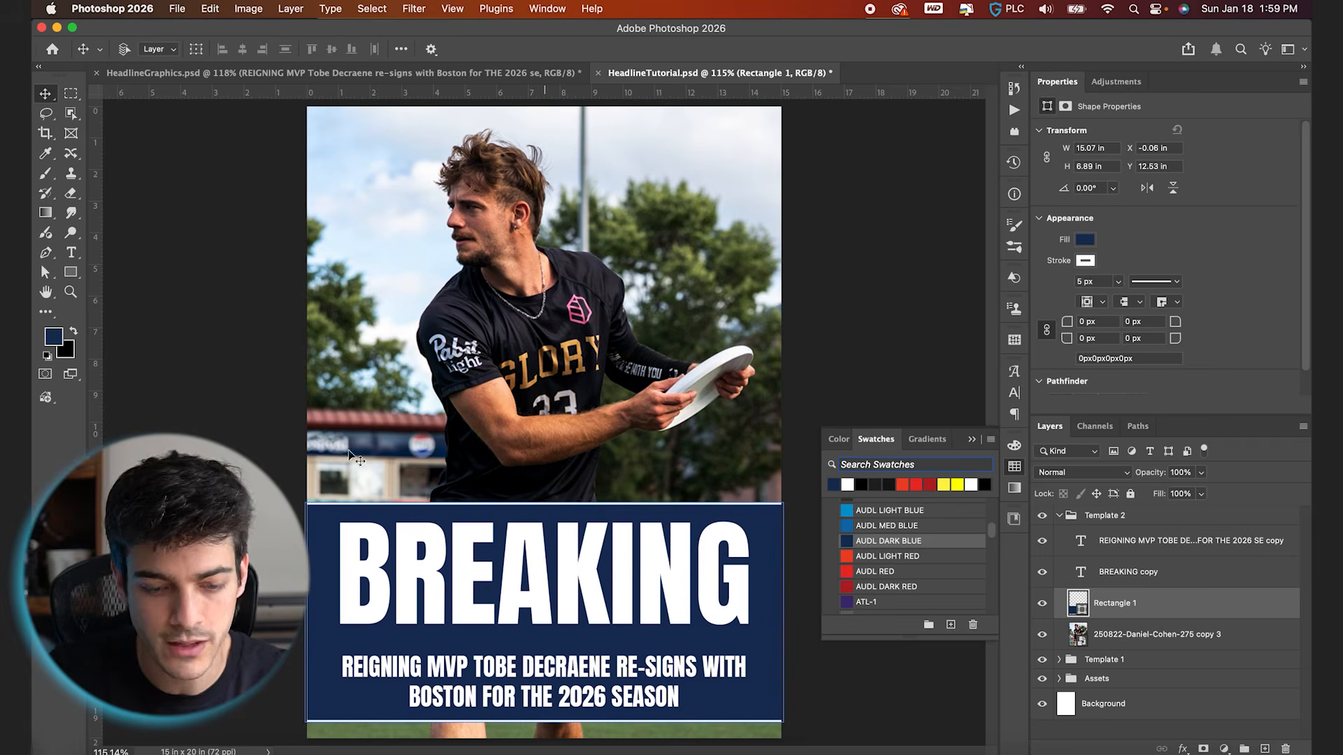
left_click(72, 277)
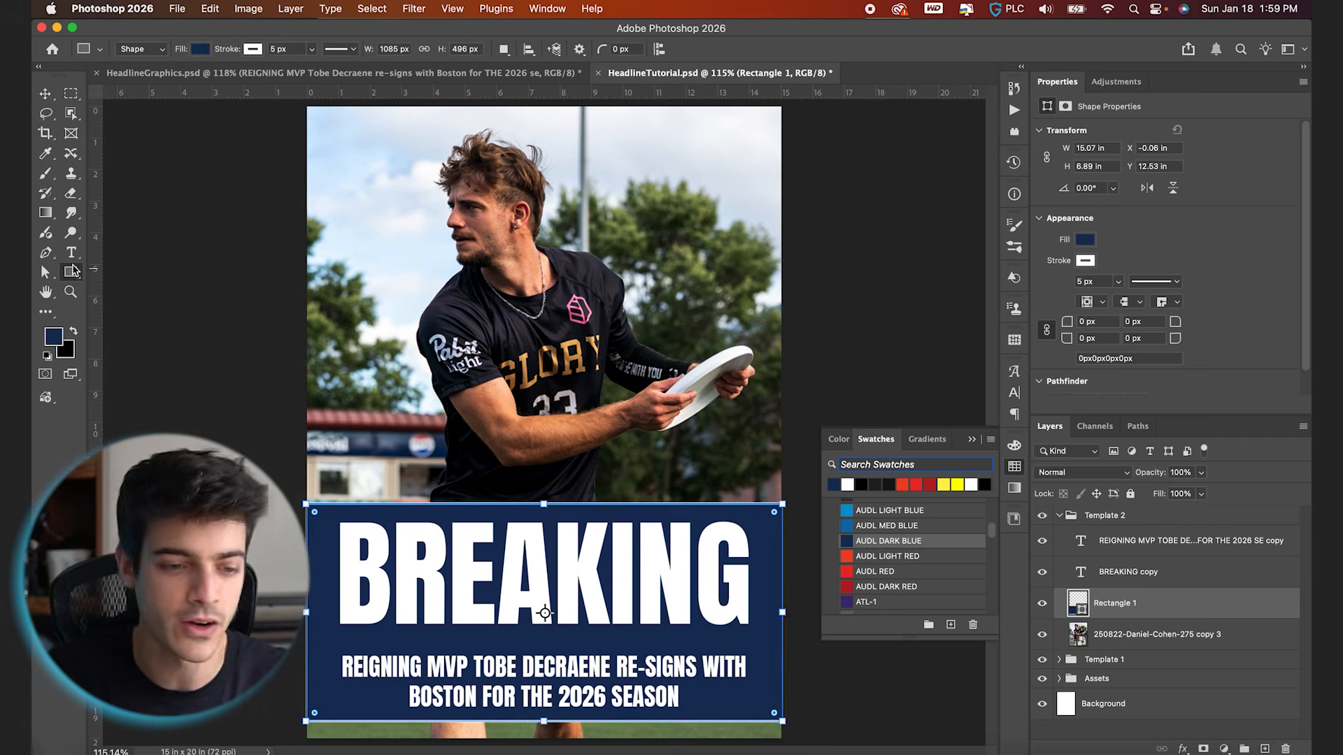
left_click(253, 49)
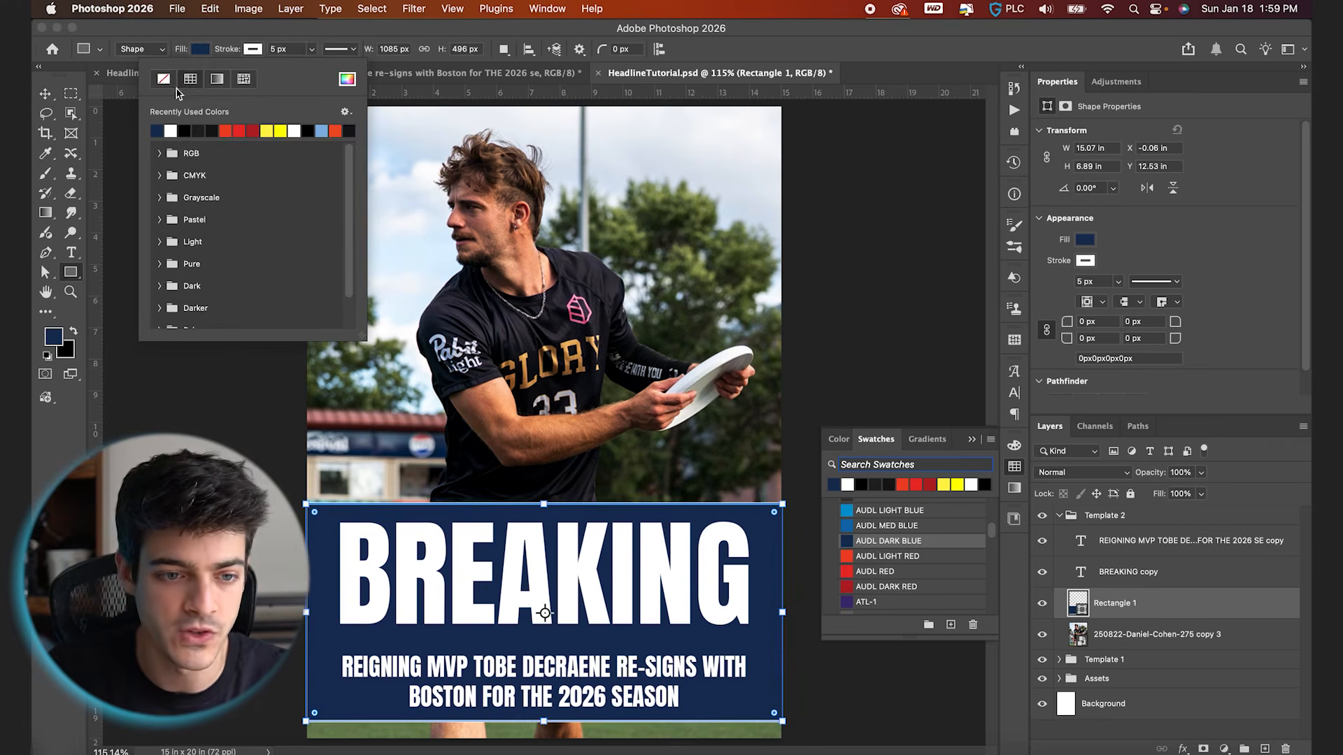
left_click(163, 80)
left_click(273, 32)
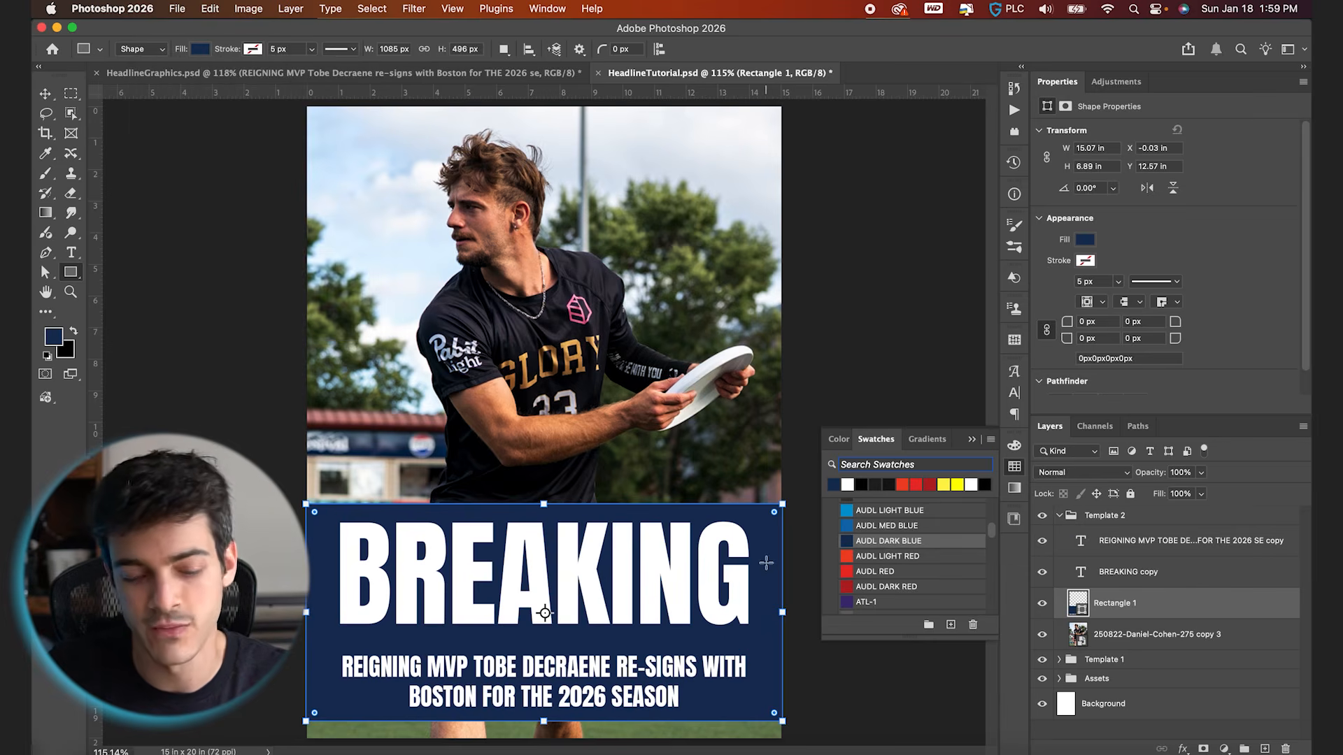
Move the BREAKING headline in Template 2 slightly down, closer to the supporting text
key("v")
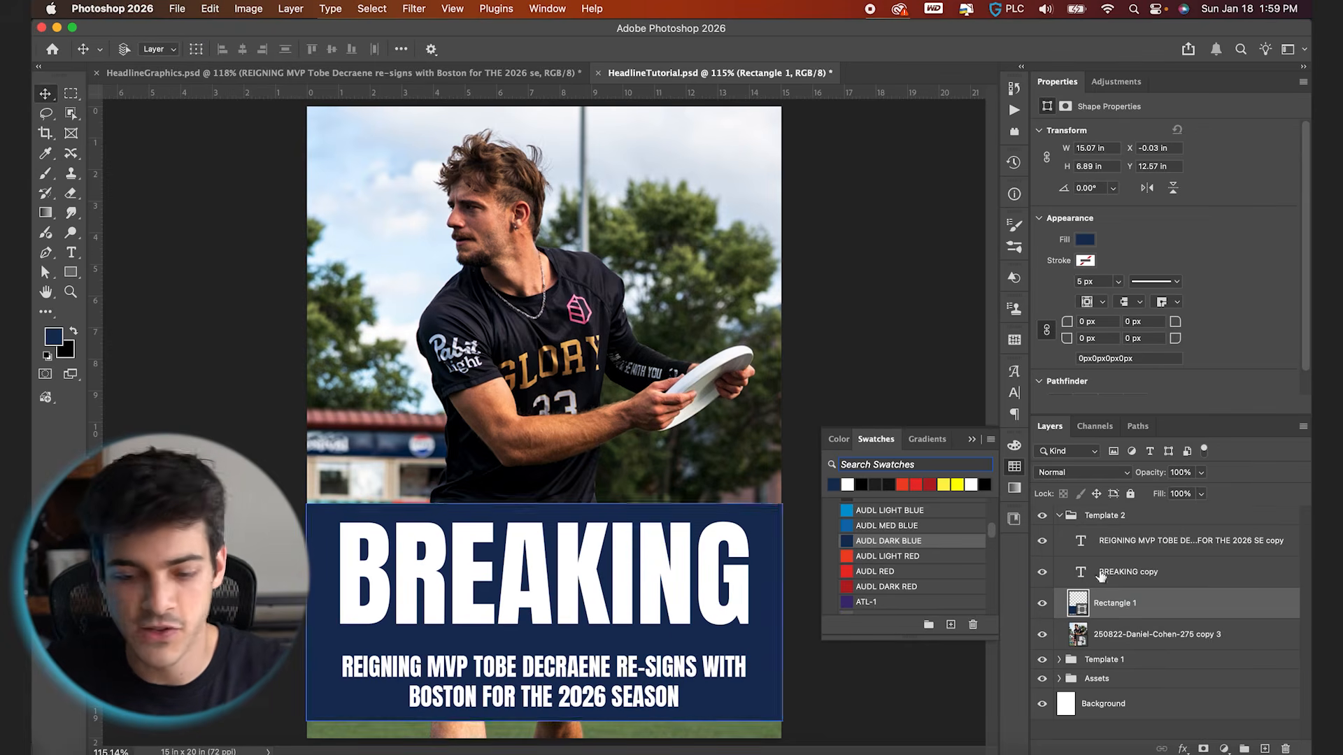
left_click(1123, 572)
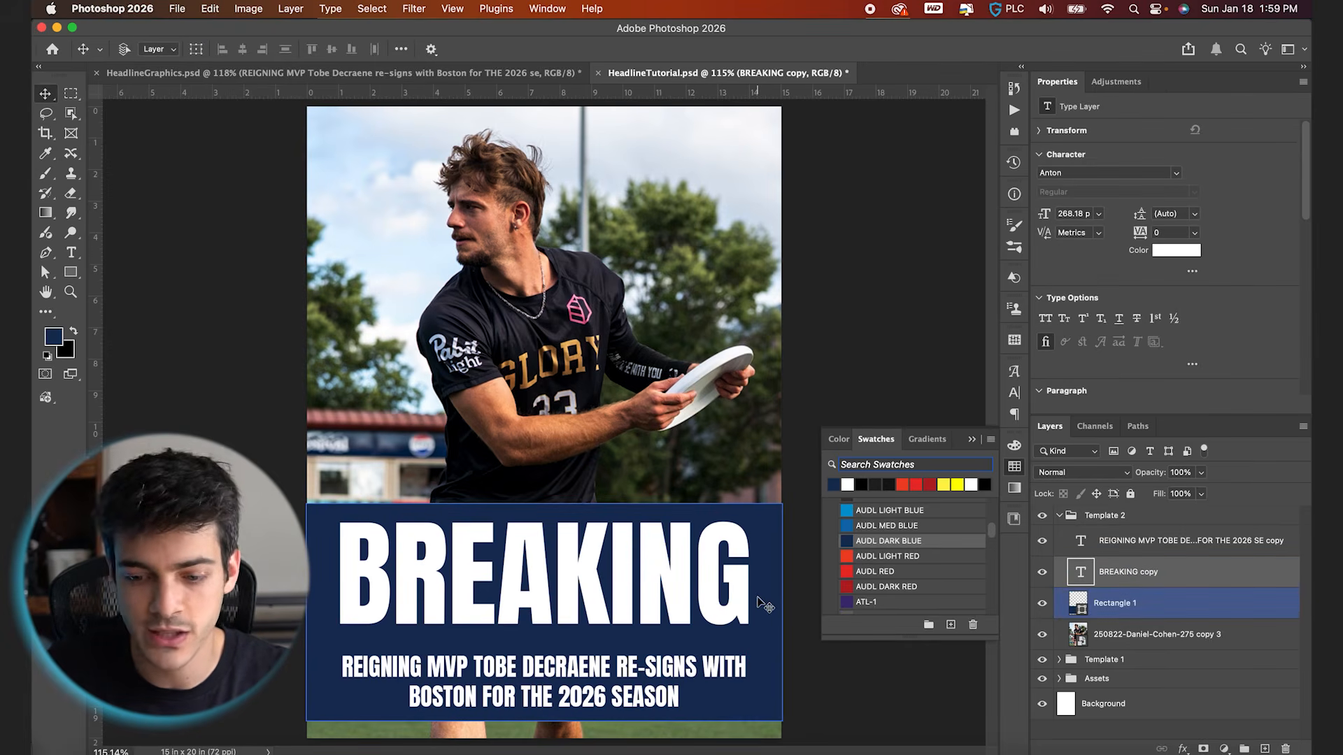
key("Down")
key("Down")
key("Down")
key("Down")
key("Down")
key("shift+Down")
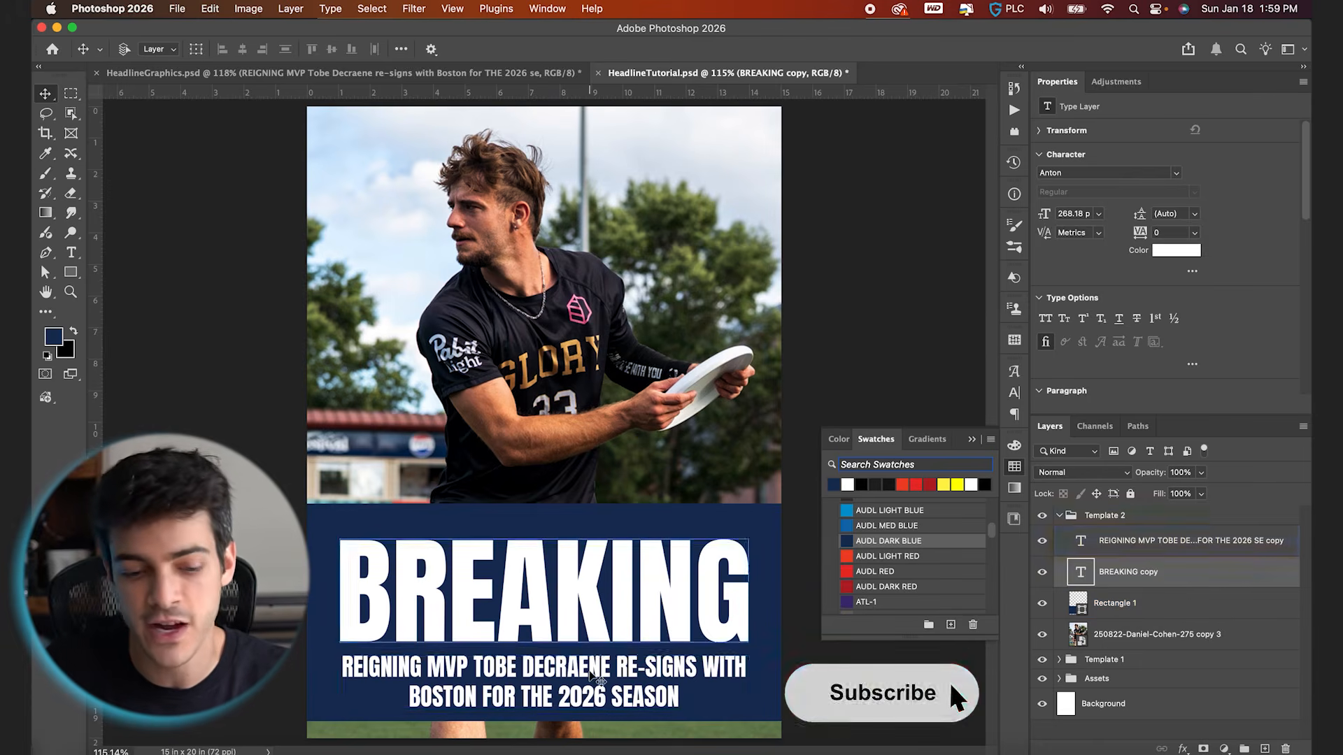
Change the font of all the supporting text below the BREAKING headline to Rubik Regular
left_click(570, 680)
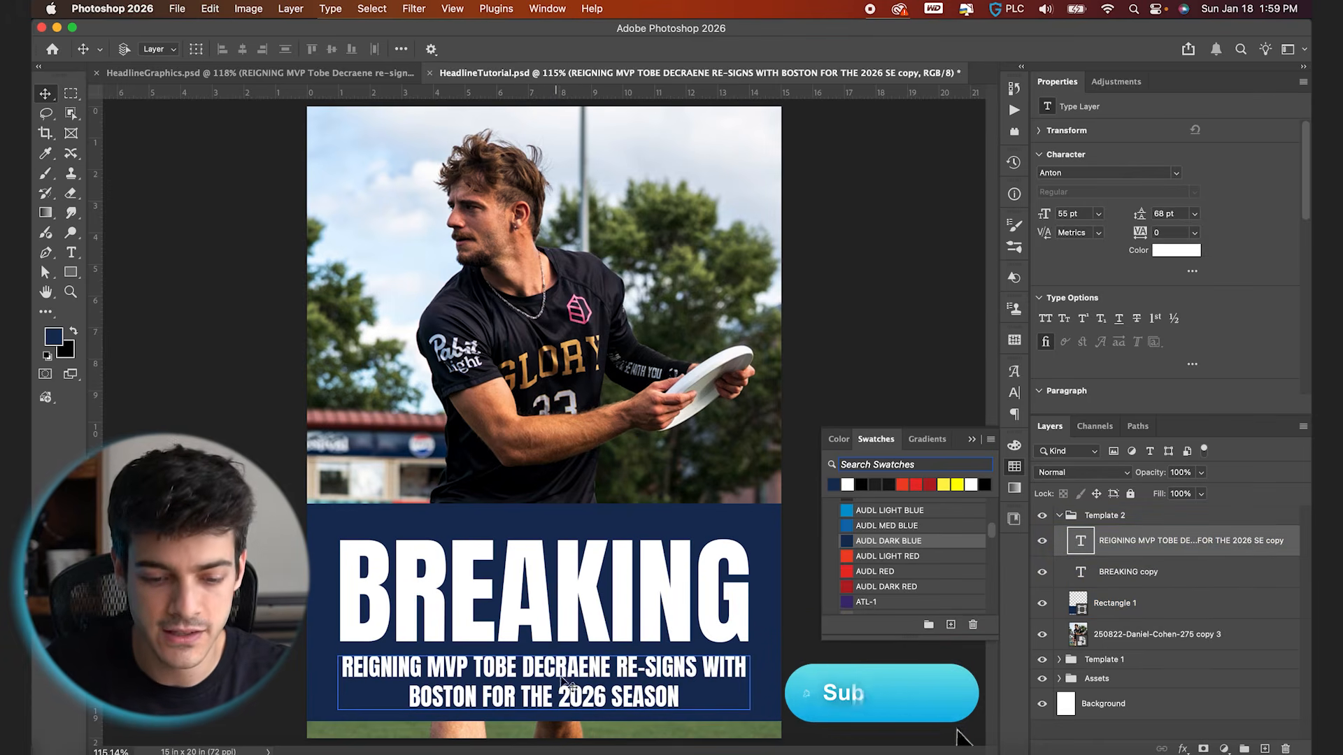
key("t")
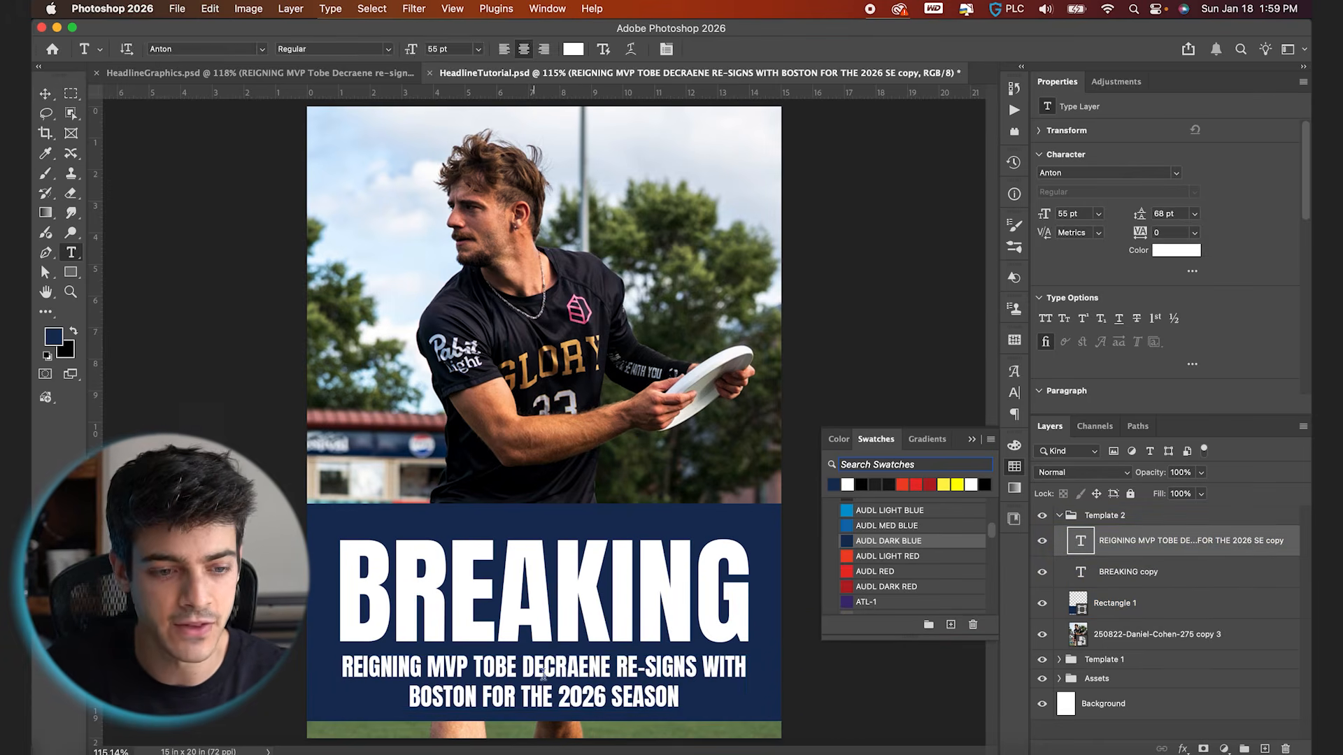
left_click(549, 663)
key("super+a")
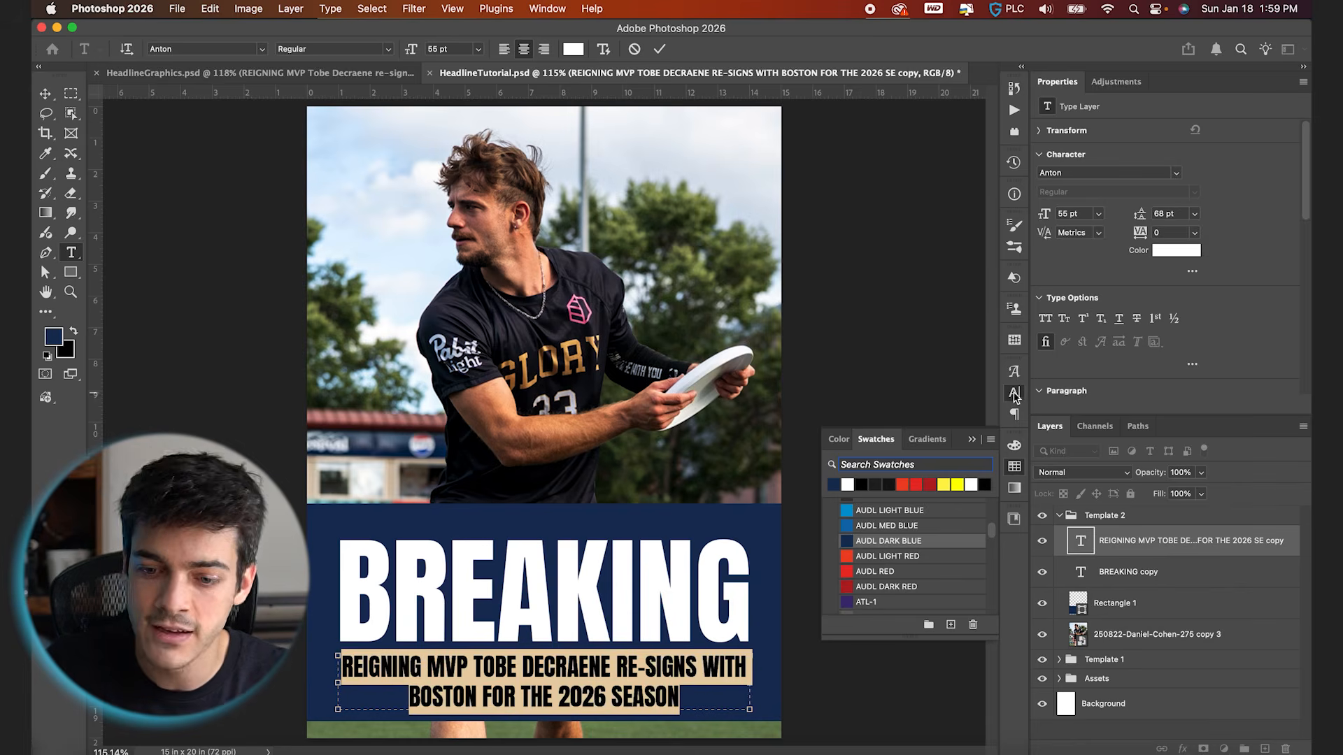
left_click(1014, 393)
left_click(881, 393)
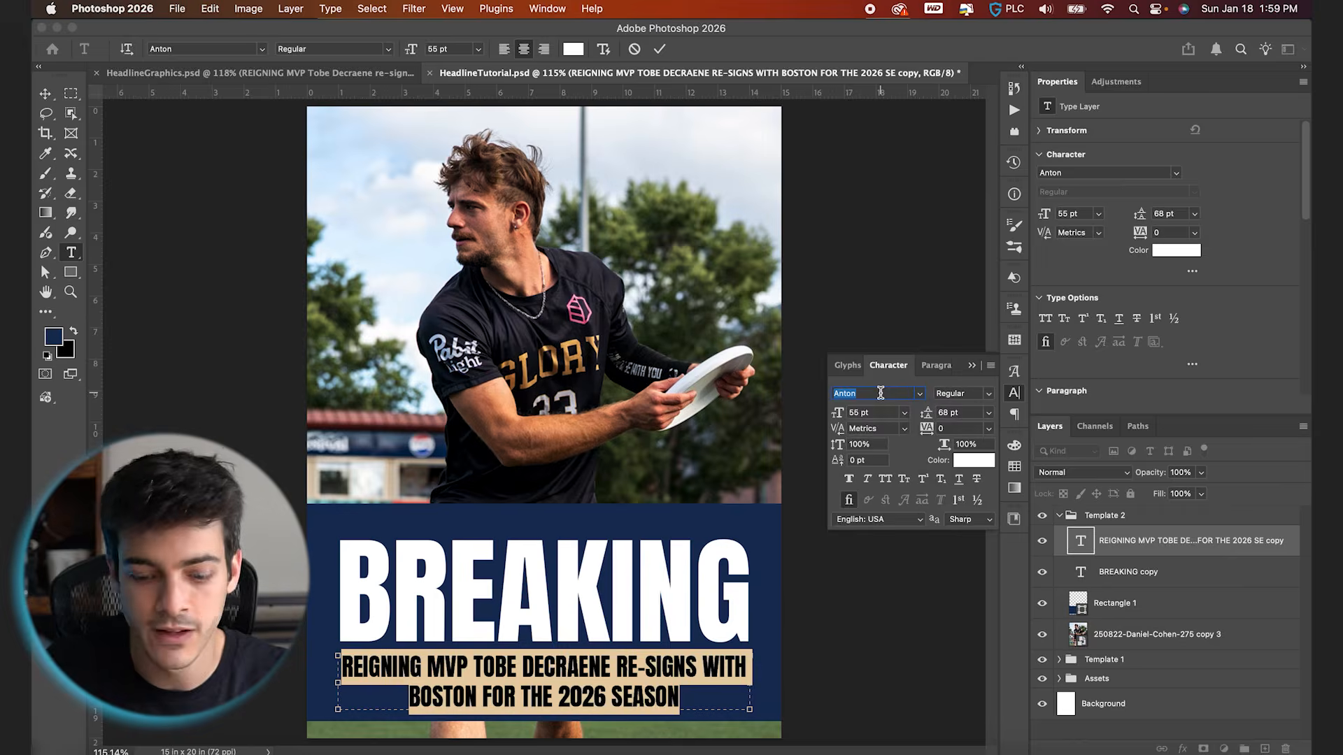
type("rubik")
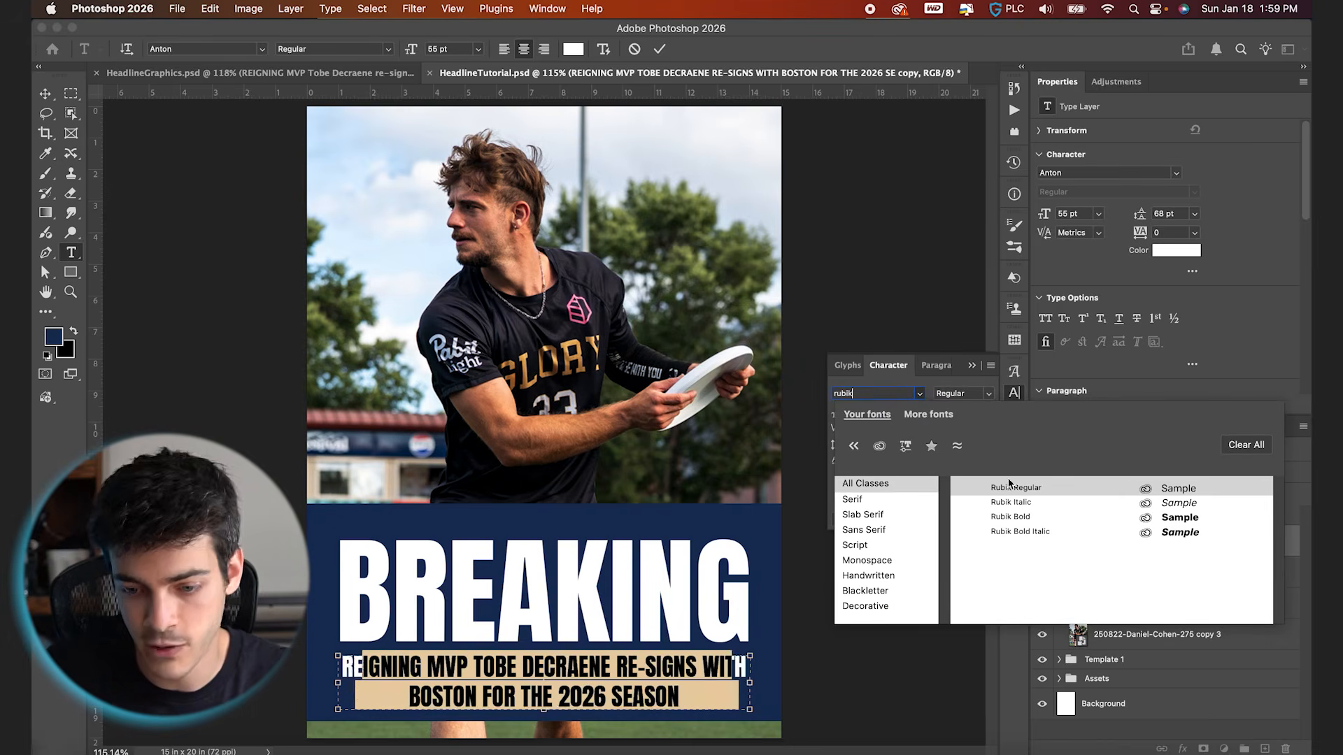
left_click(1012, 488)
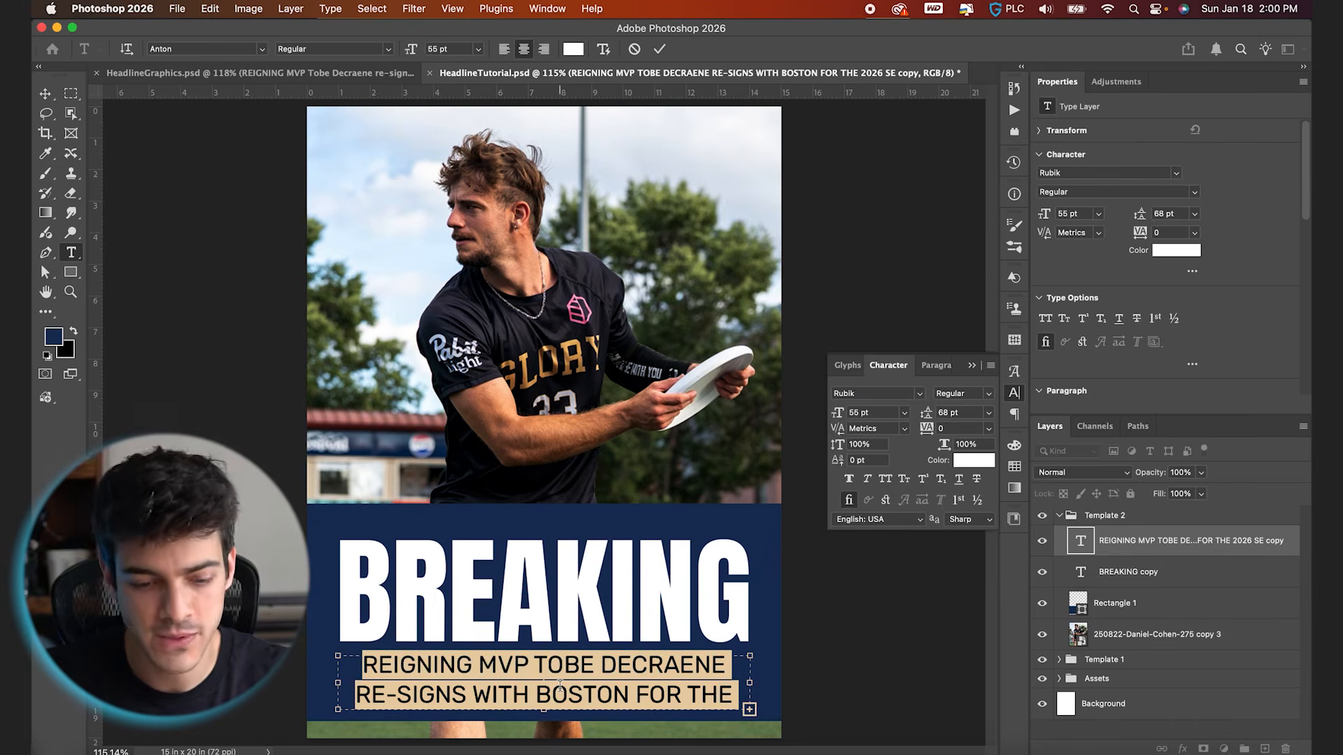
Retype the supporting text in sentence case as "Reigning MVP Tobe Decraene re-signs with Boston for the 2026 season."
type("Reigning MVP ")
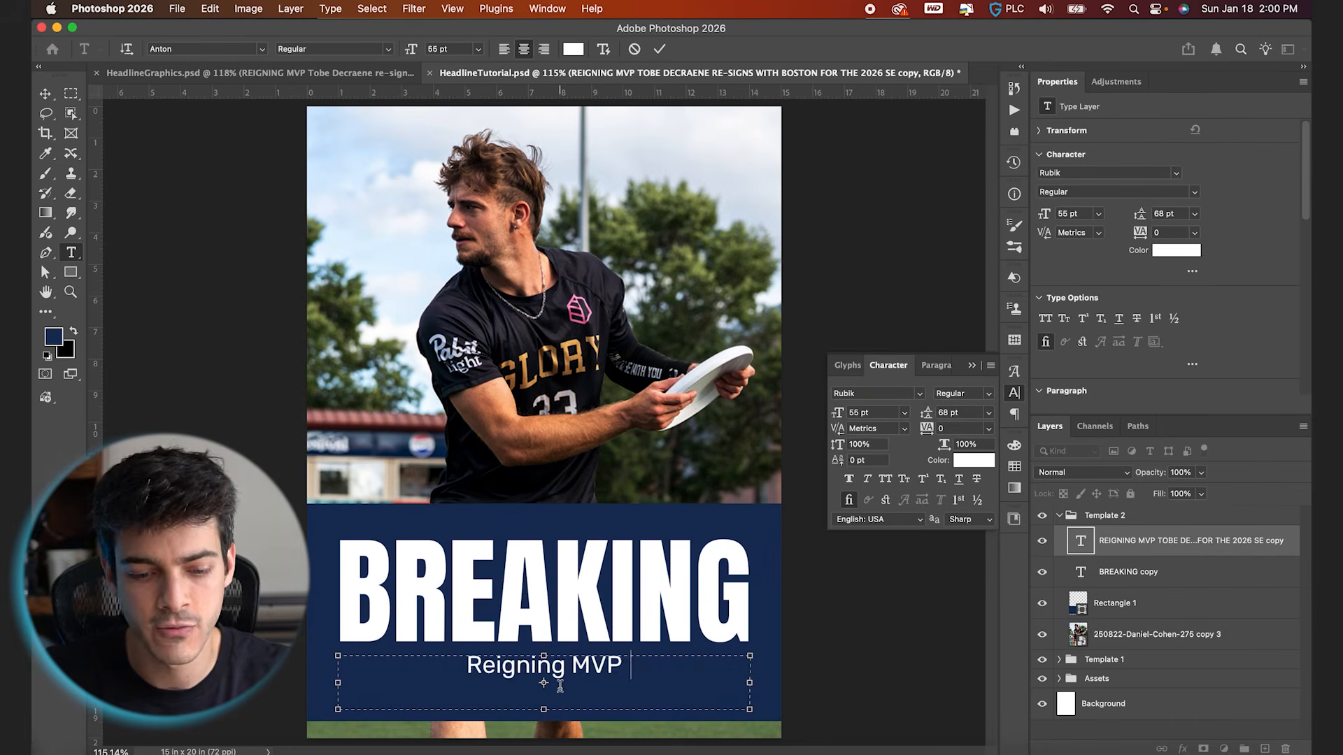
type("Tobe De craene re-signs ")
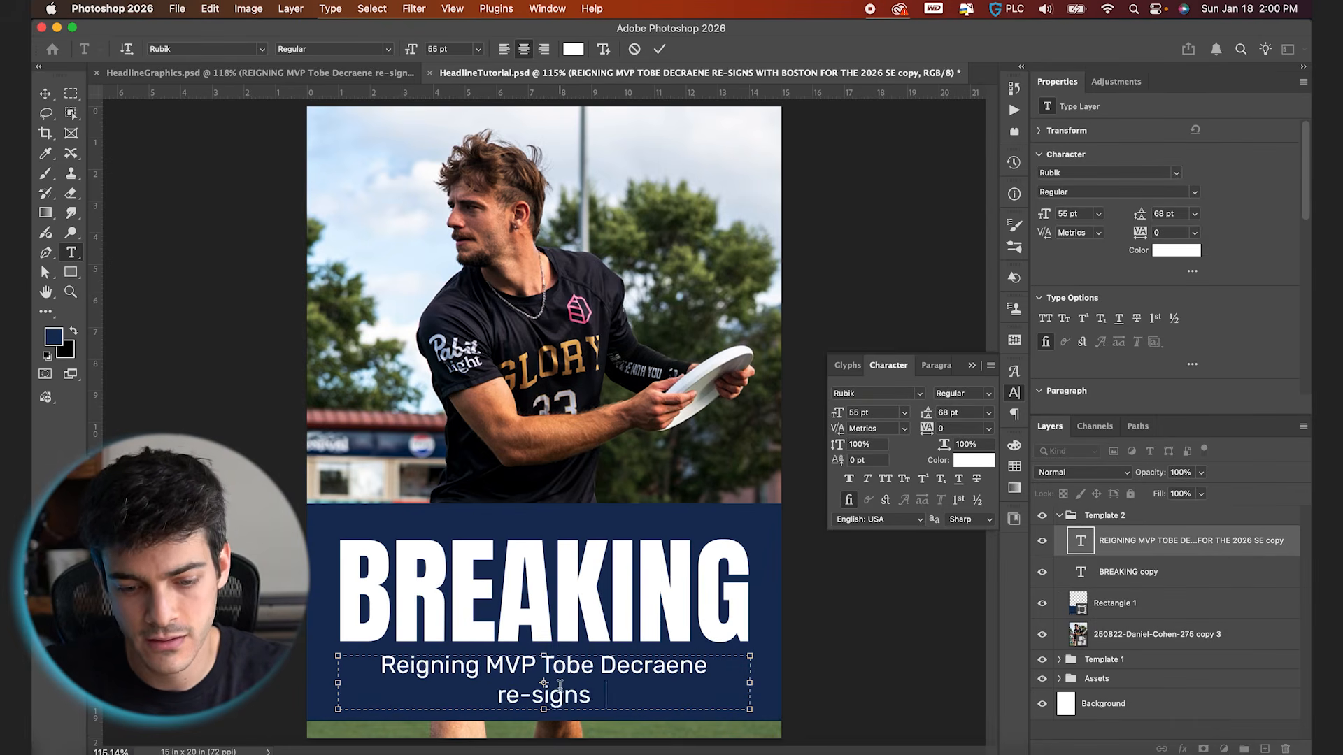
type("with Boston for the 2026")
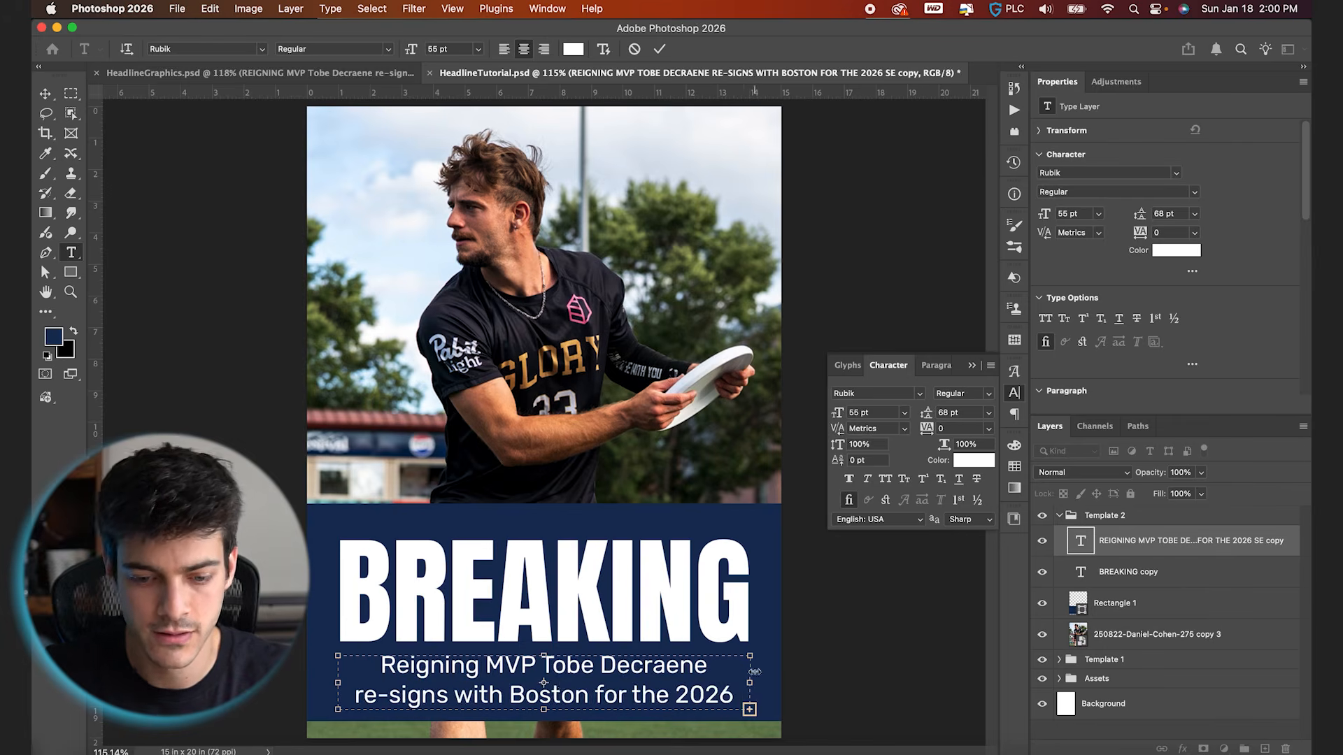
Set the font size of the whole supporting text to 53 pt
key("super+a")
left_click(883, 414)
type("53")
key("Return")
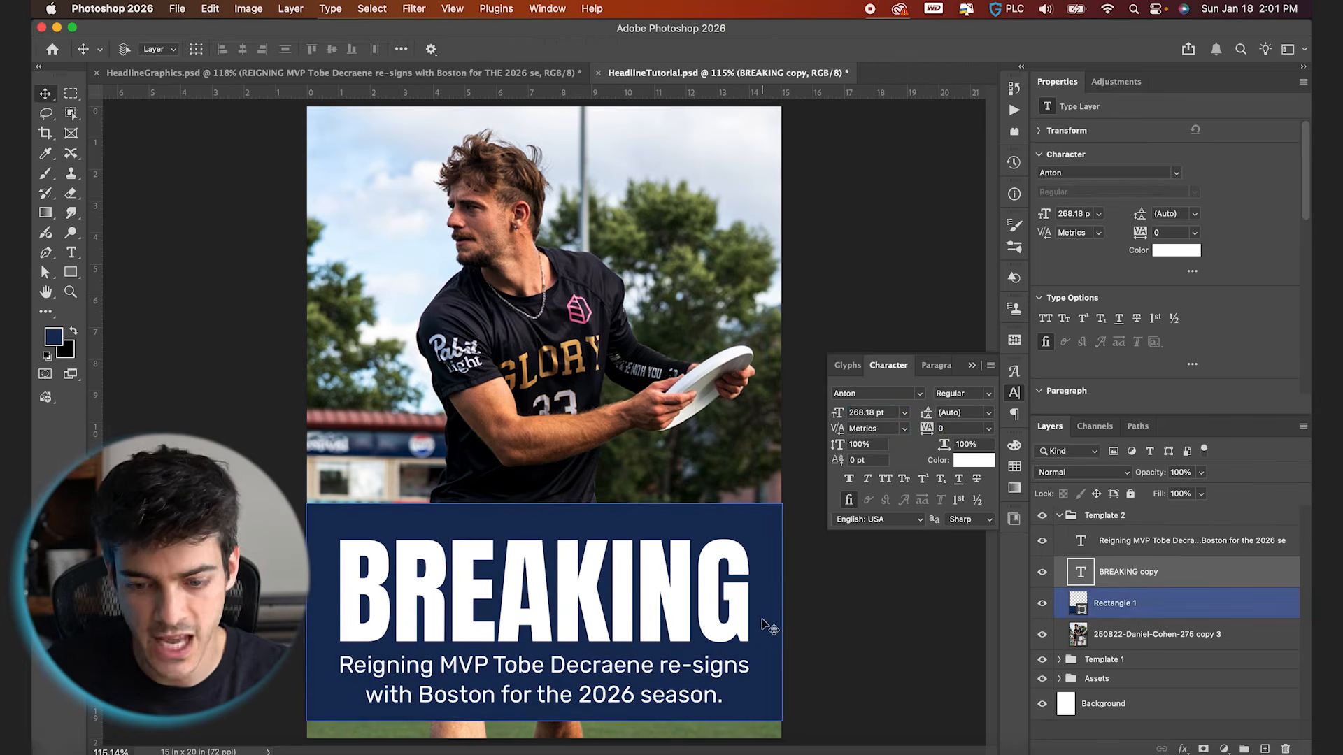
Nudge the BREAKING headline slightly up and lower the top edge of the dark blue box, making it about 6.49 in tall
key("shift+Up")
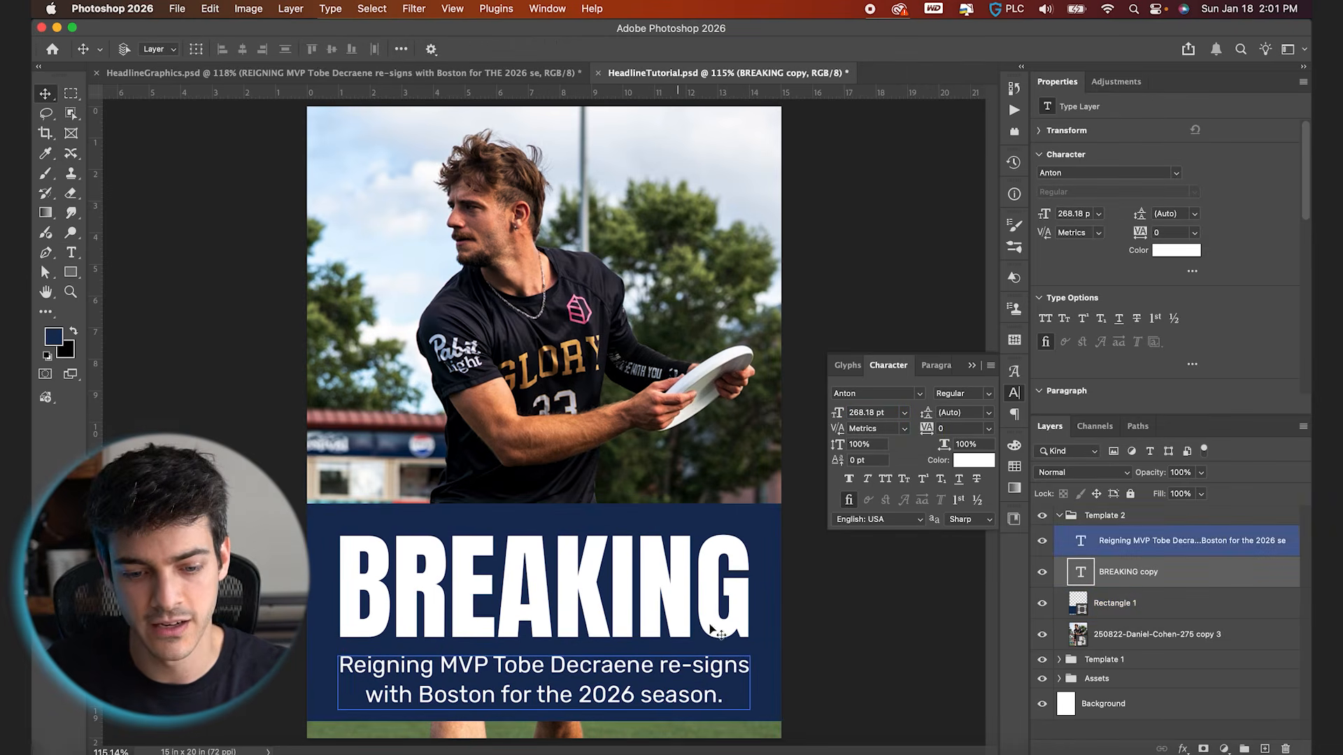
left_click(1134, 613)
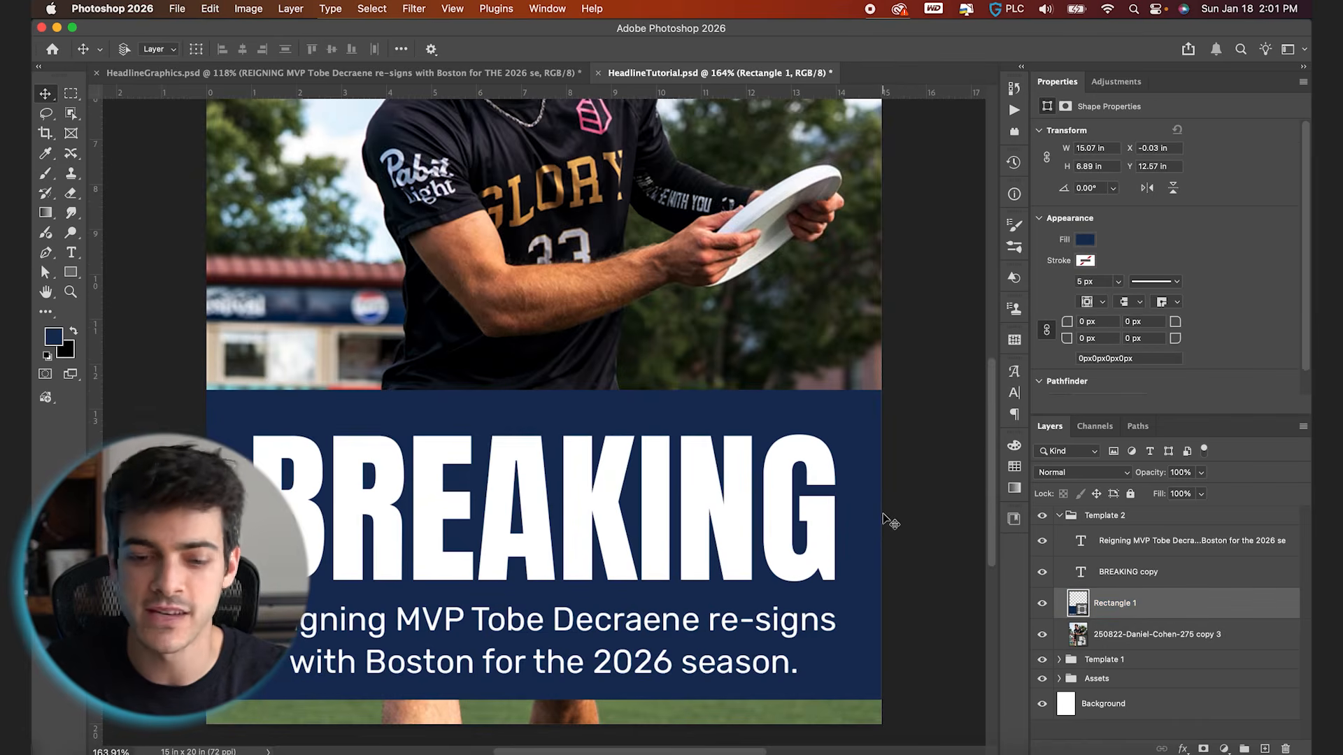
key("super+t")
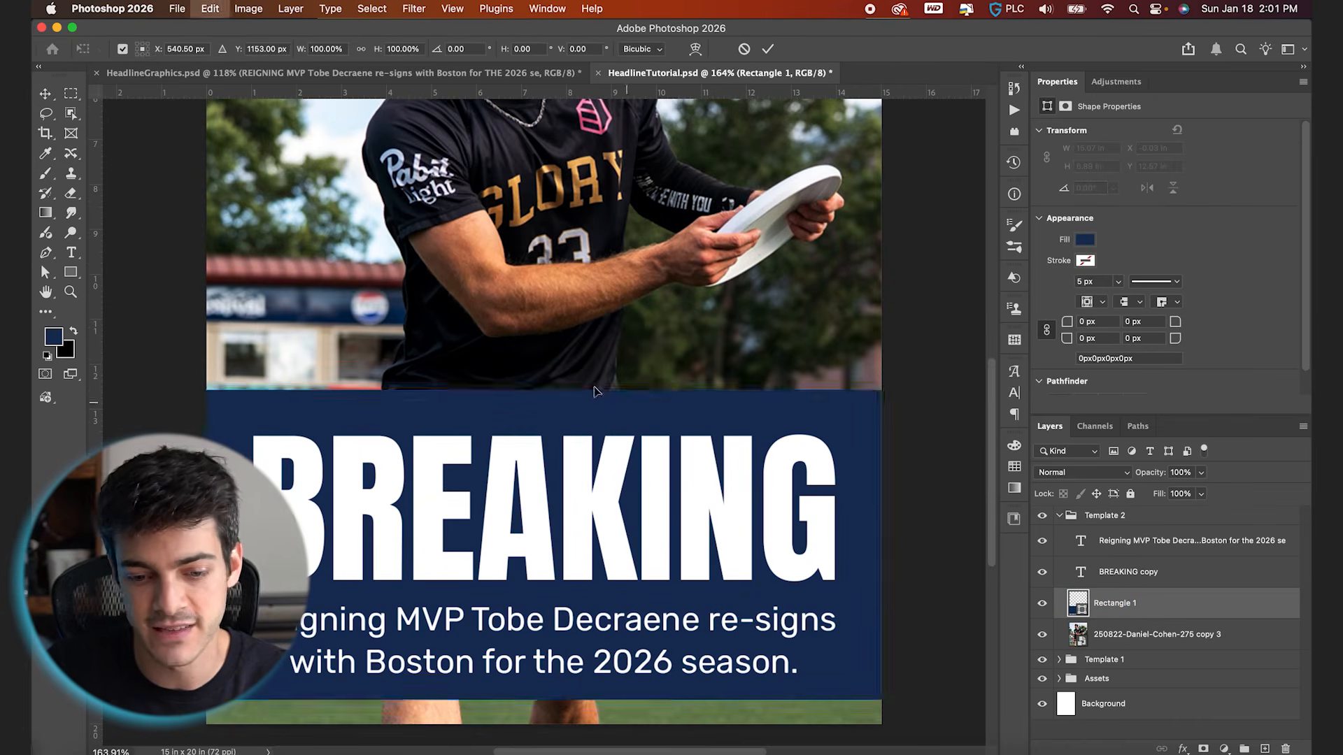
left_click_drag(544, 389, 544, 407)
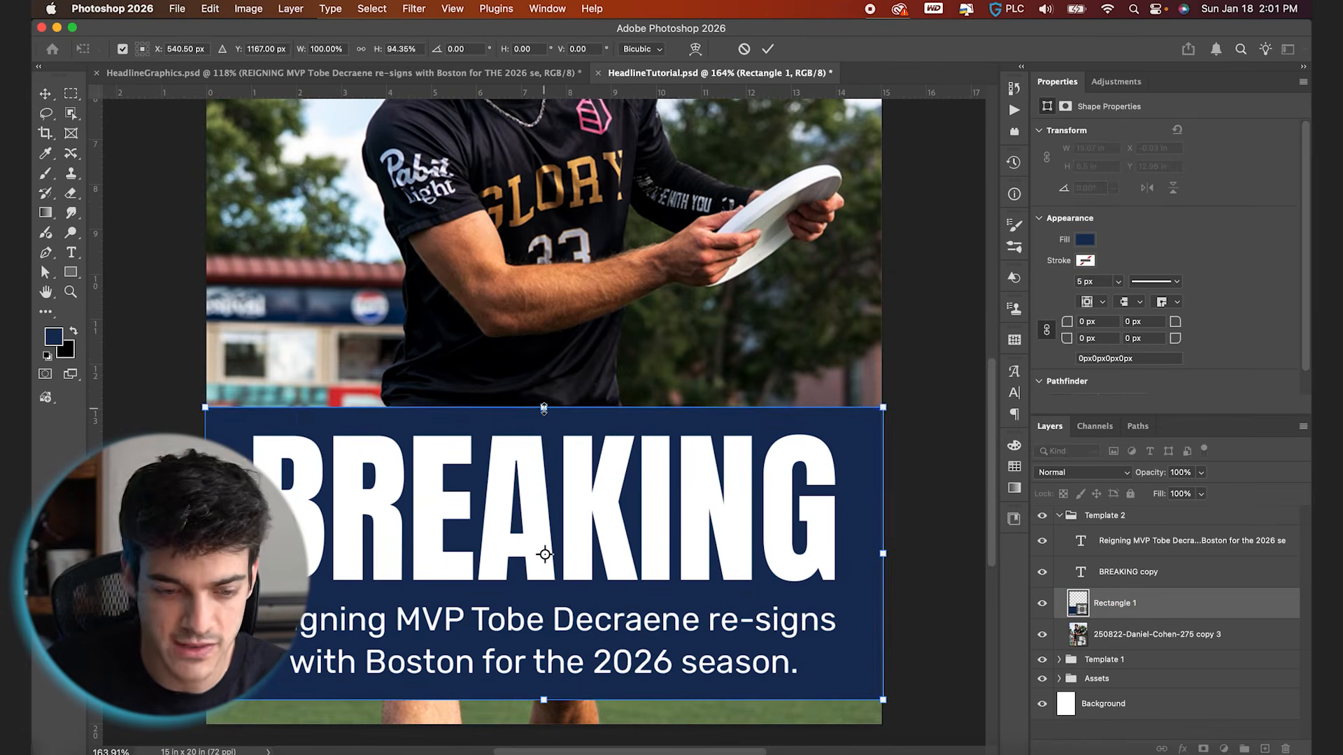
key("super+apostrophe")
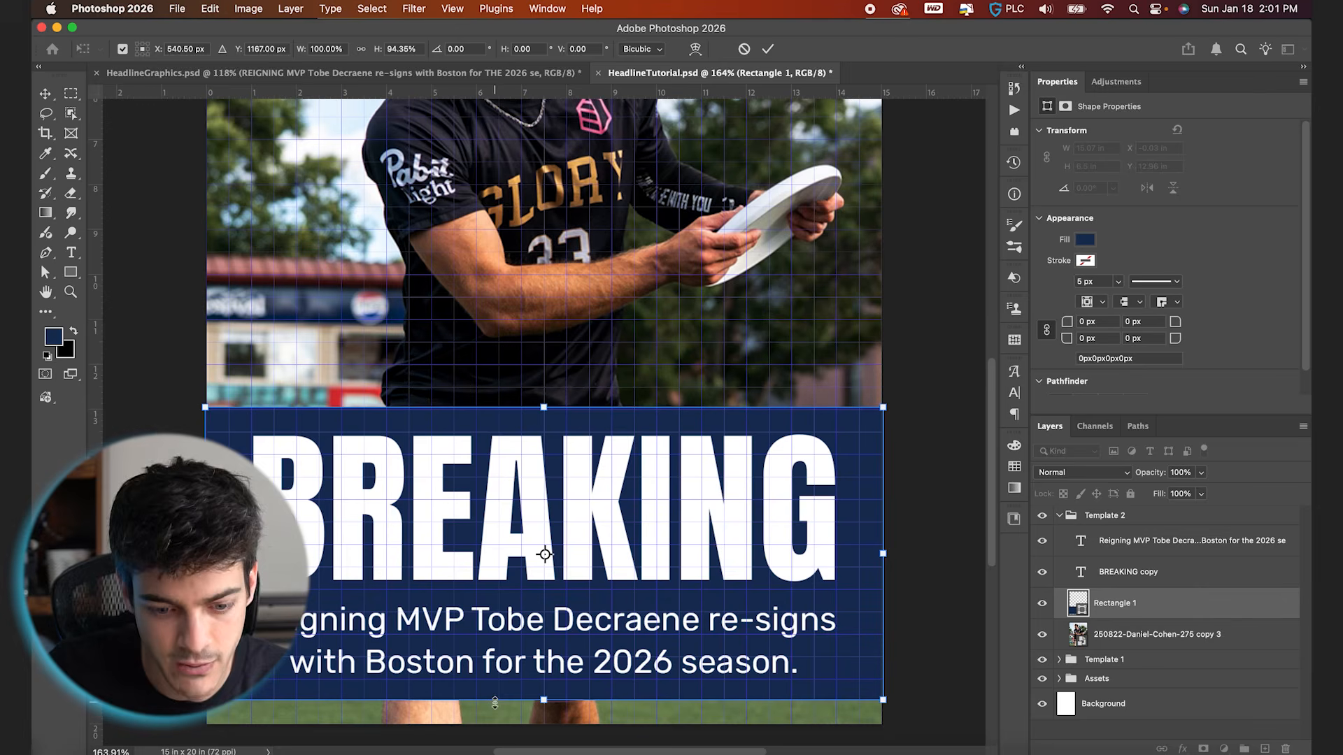
left_click_drag(545, 406, 545, 408)
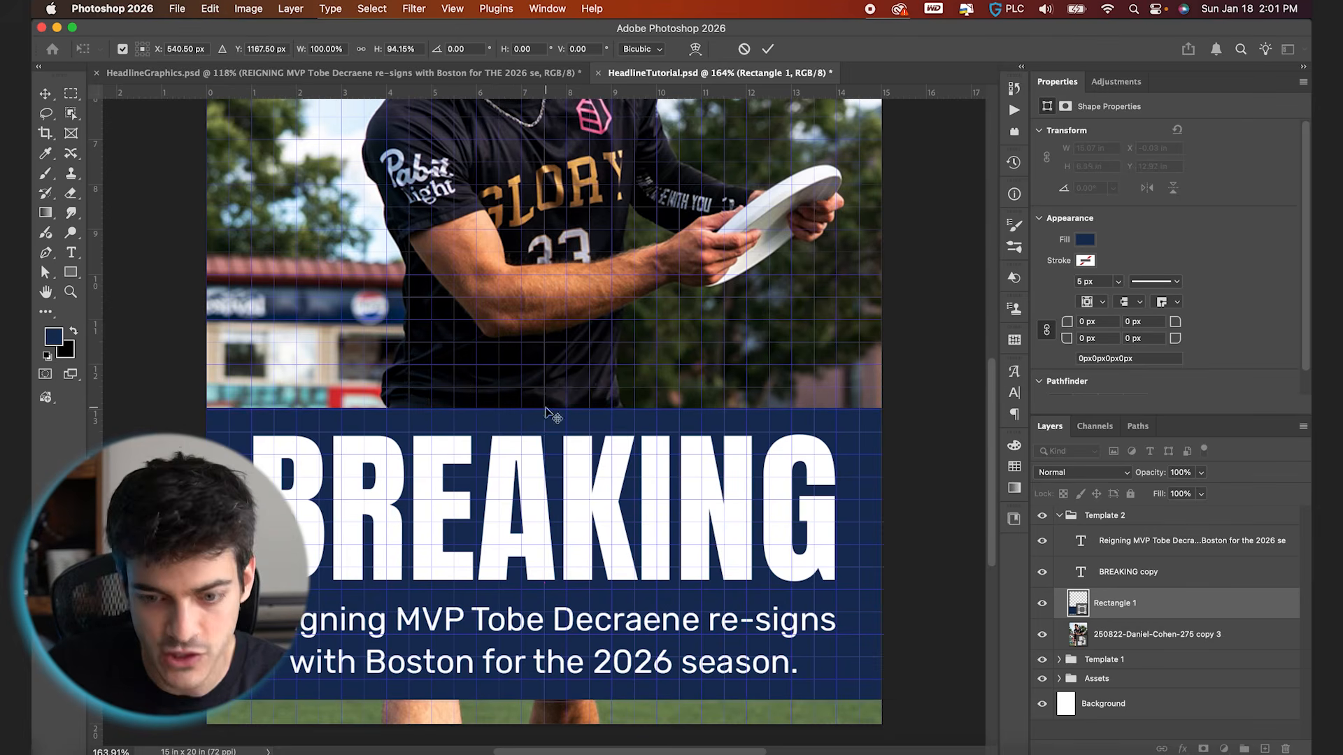
key("Return")
scroll(679, 447, "down", 3)
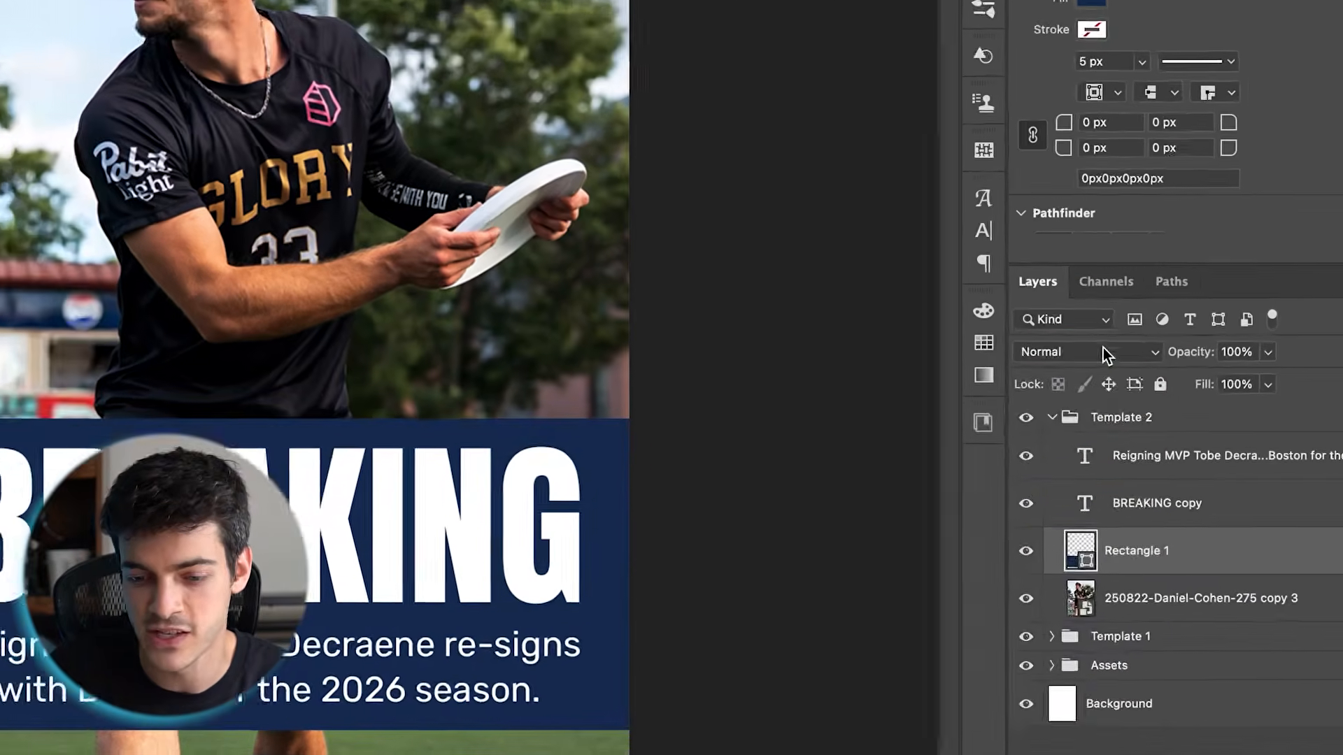
Set the blend mode of the dark blue box to Multiply
left_click(1091, 473)
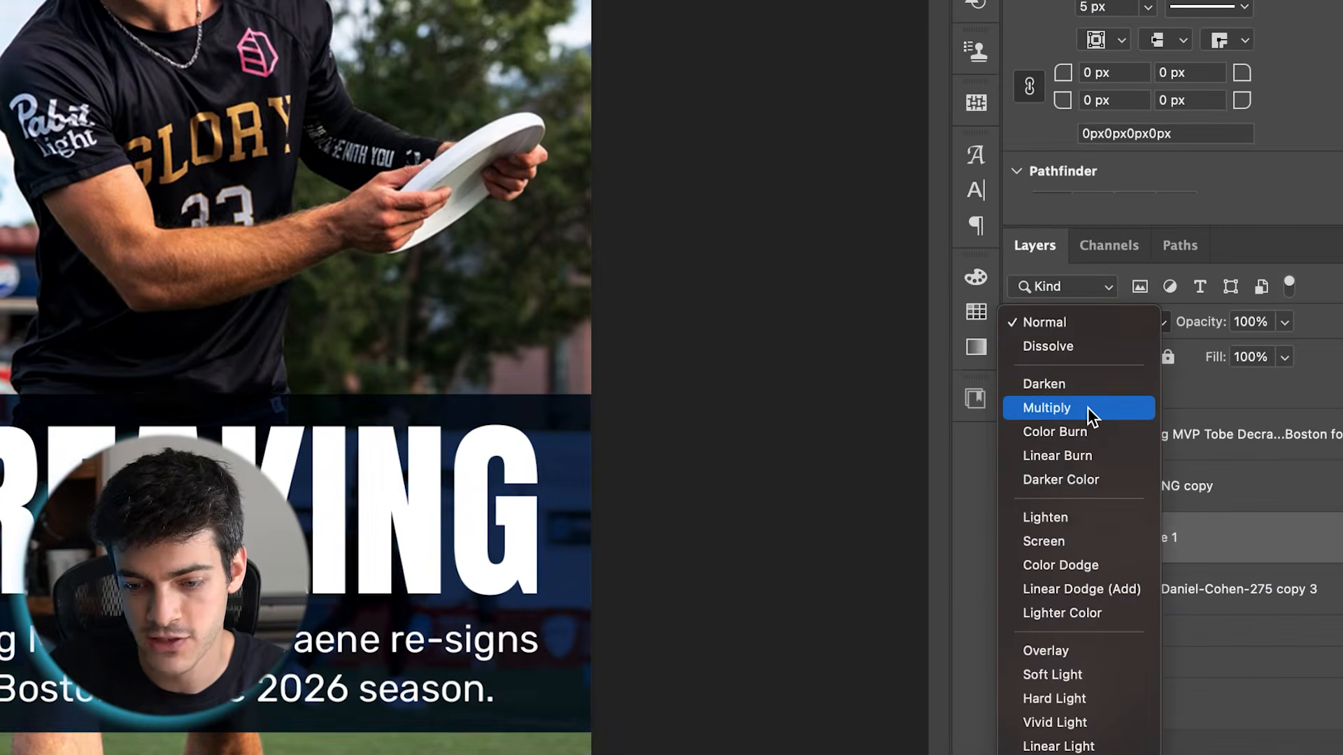
left_click(1087, 408)
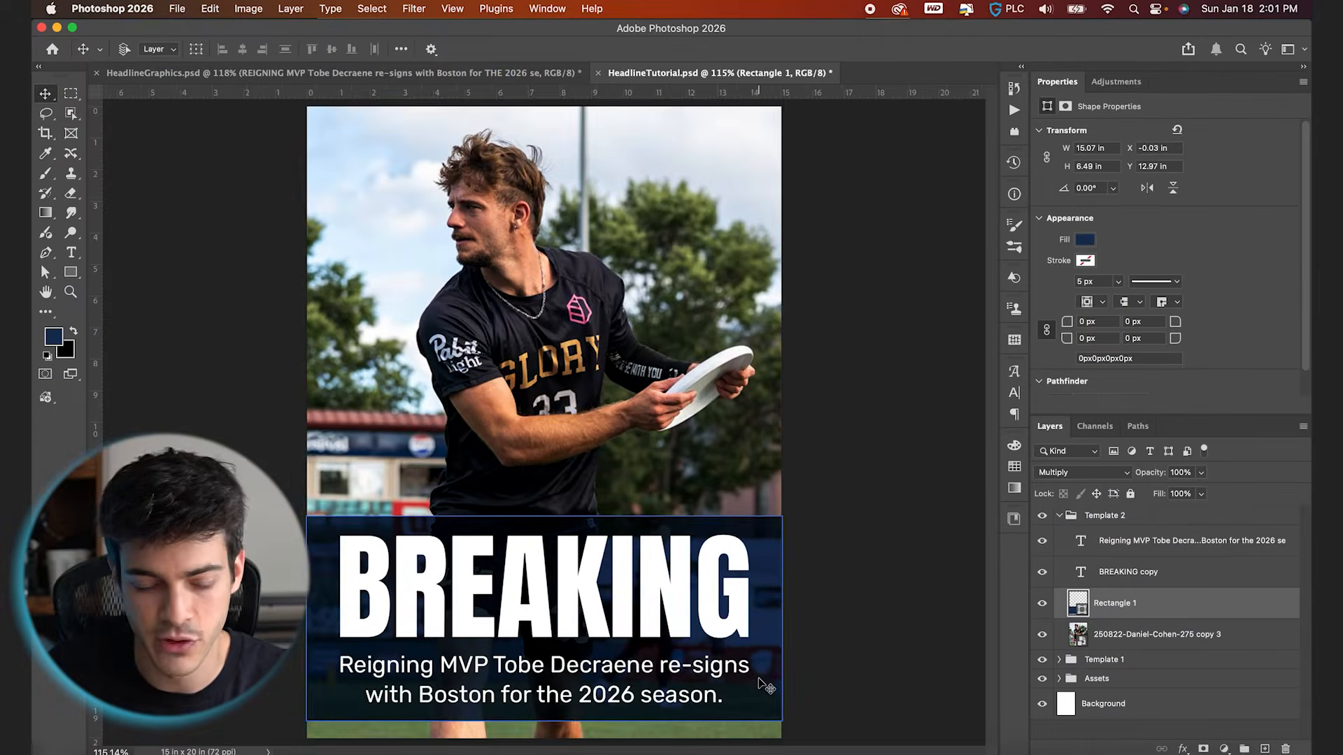
scroll(759, 679, "up", 6)
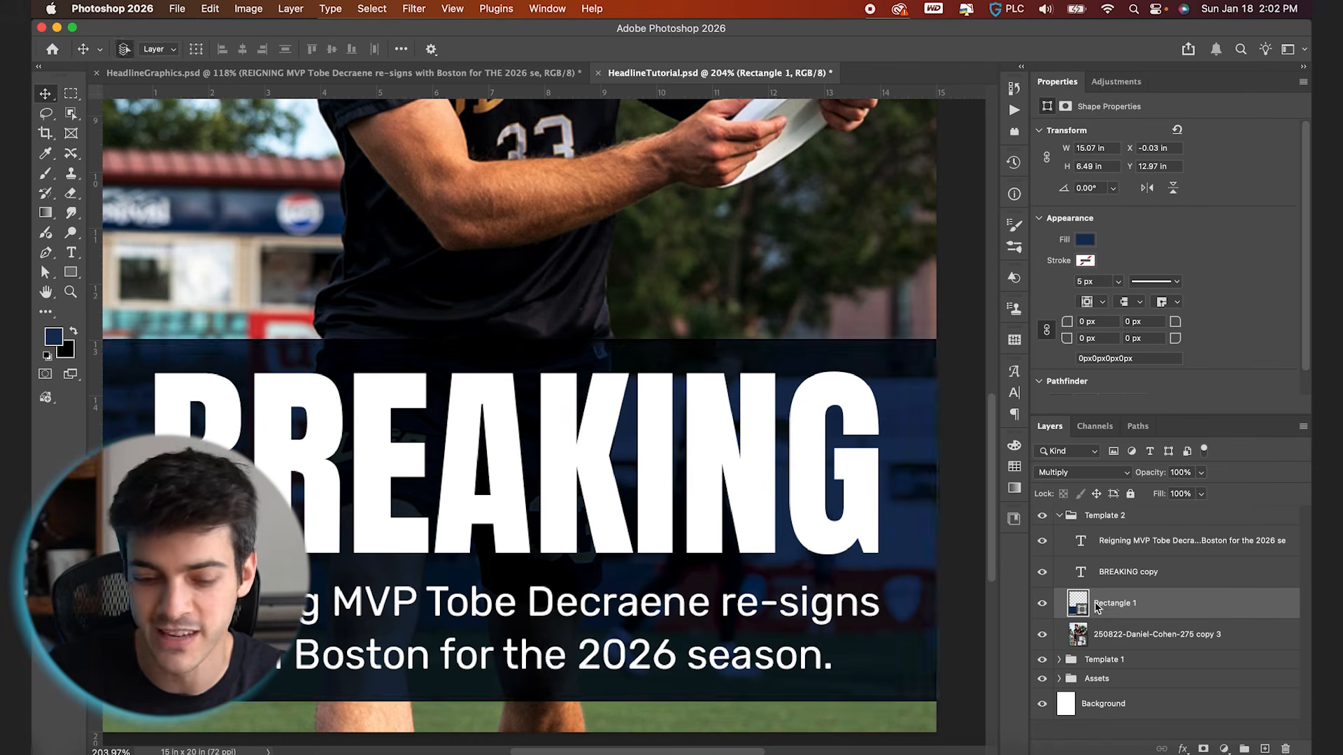
Duplicate the dark blue box and set the lower layer, Rectangle 1, to the Color blend mode
key("super+j")
left_click(1136, 636)
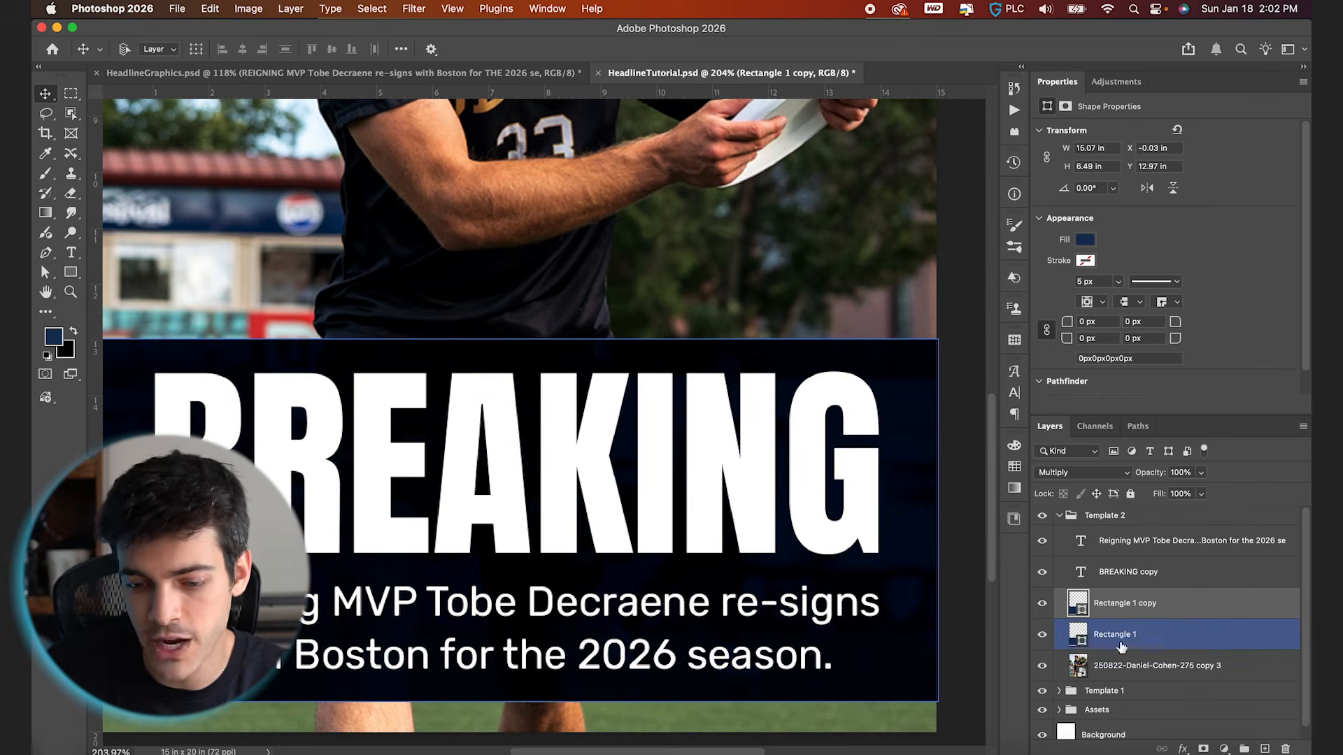
left_click(1084, 475)
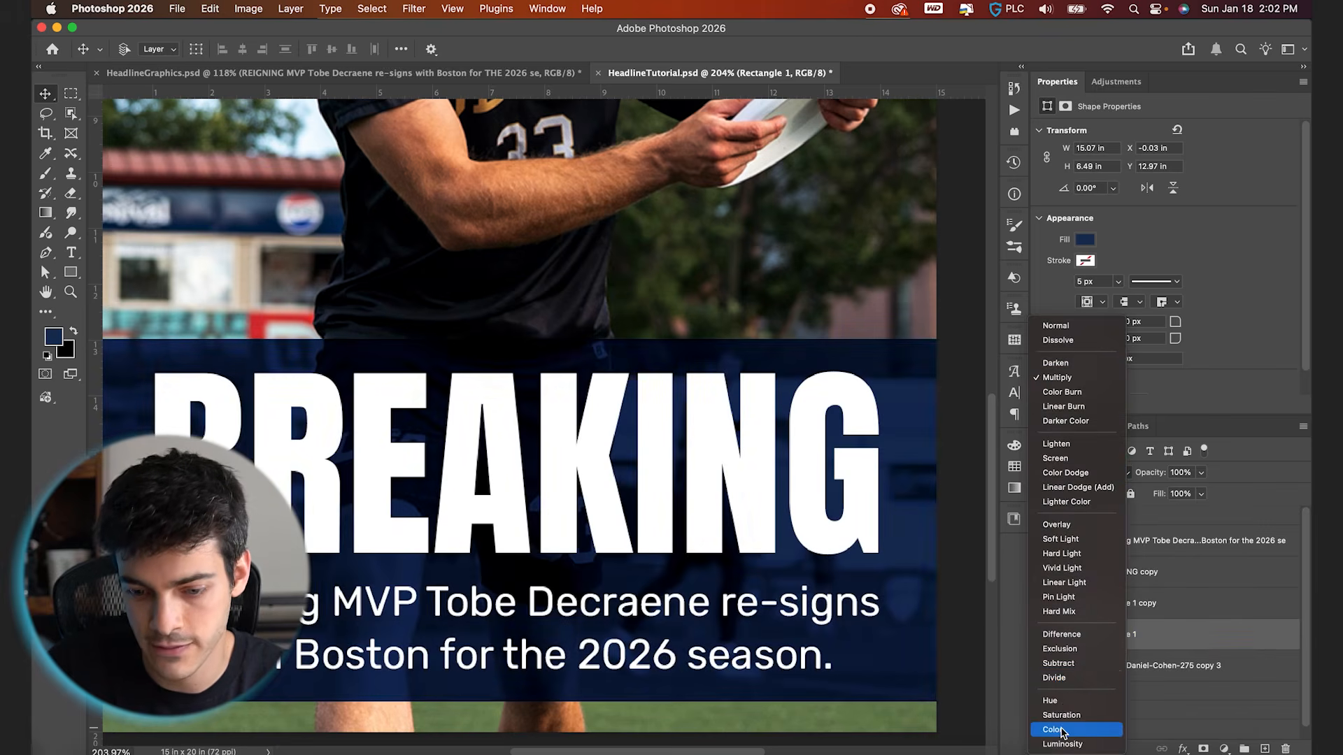
left_click(1062, 731)
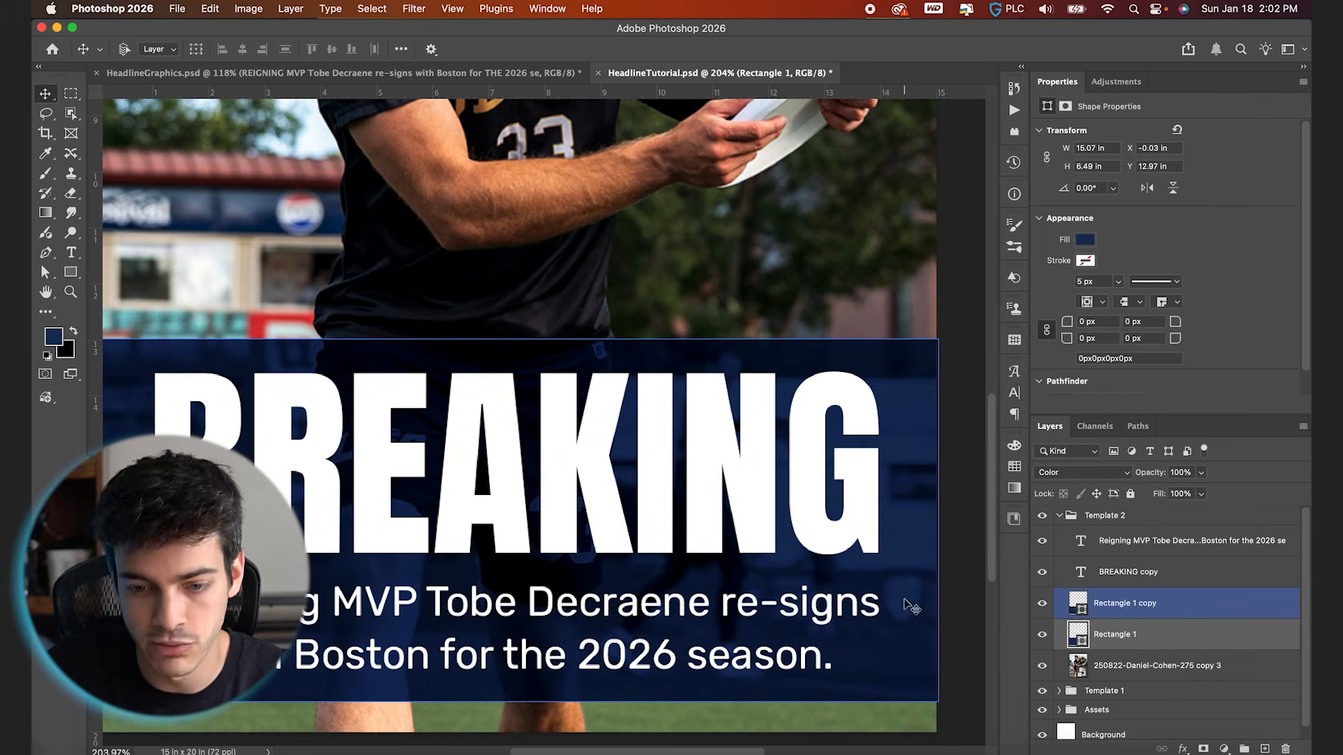
Inspect the blended box over the photo up close and as a whole, and save the document
key("super+0")
scroll(699, 660, "up", 7)
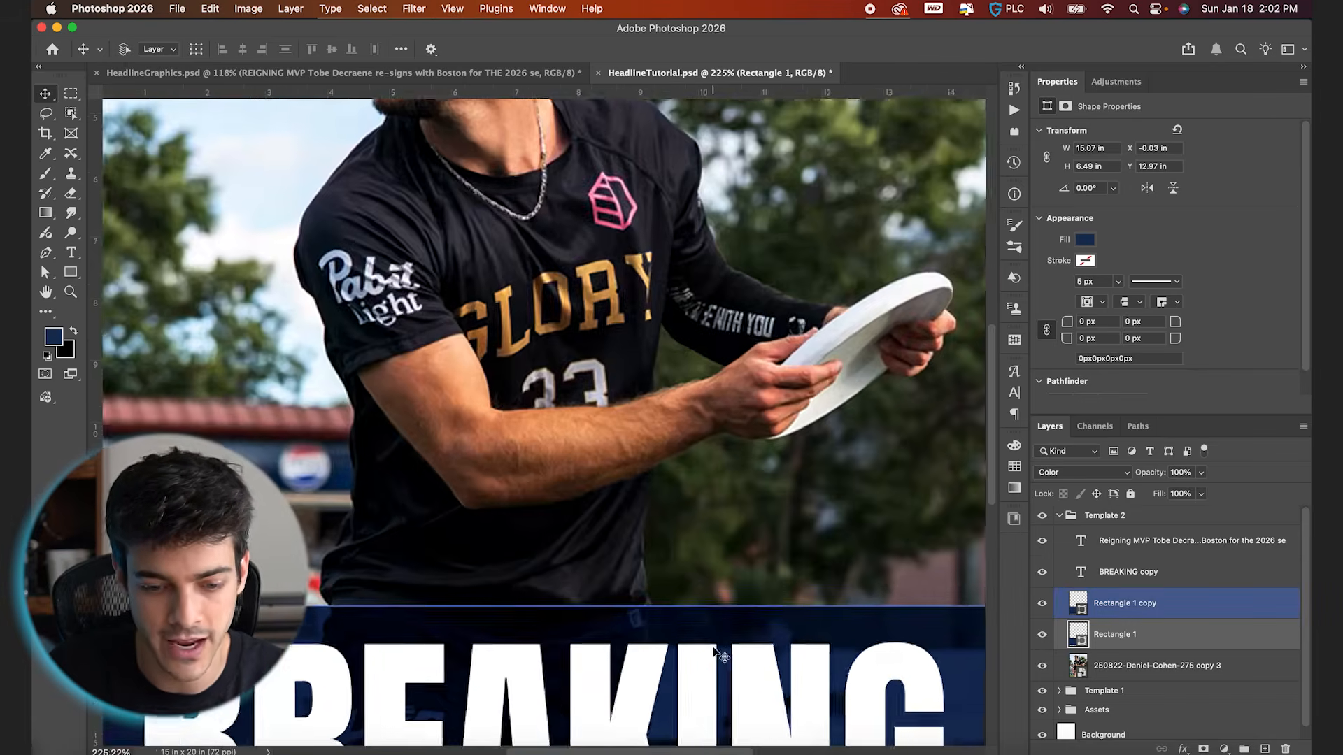
scroll(699, 661, "down", 5)
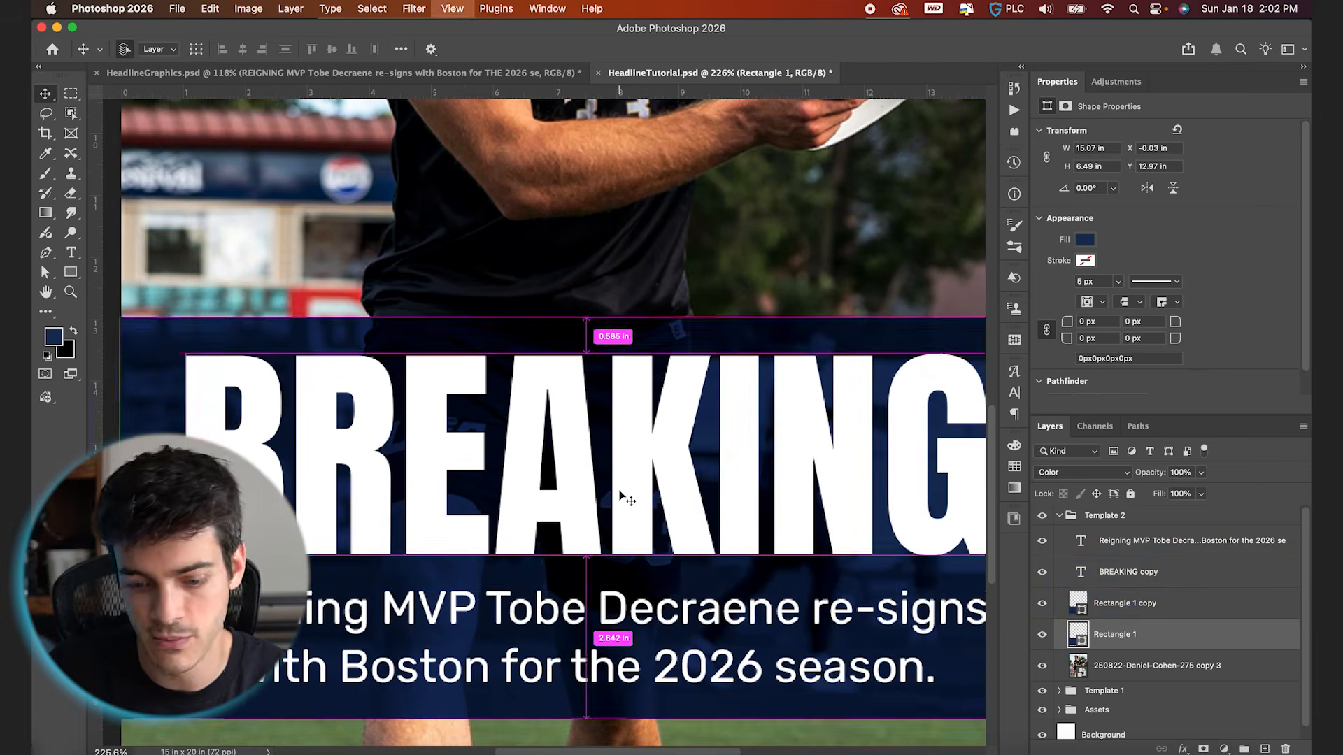
key("super+0")
key("super+s")
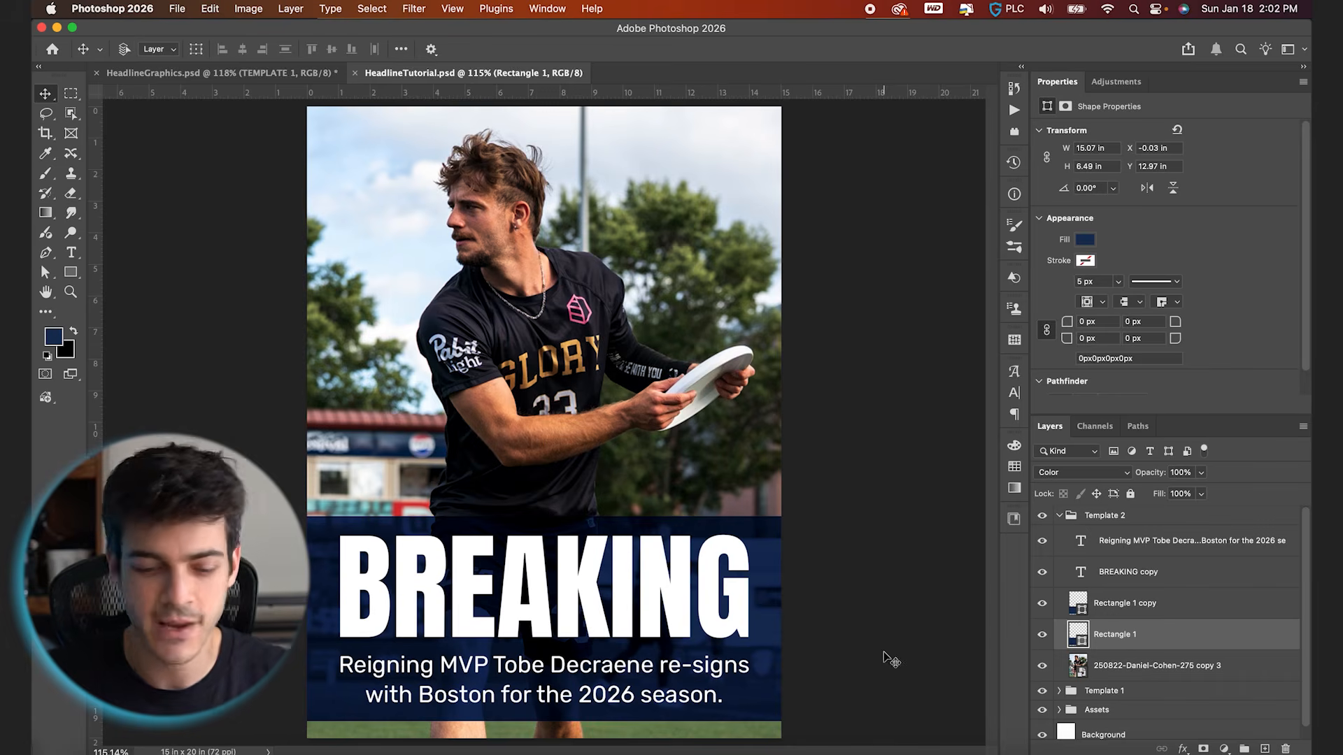
left_click_drag(788, 662, 833, 614)
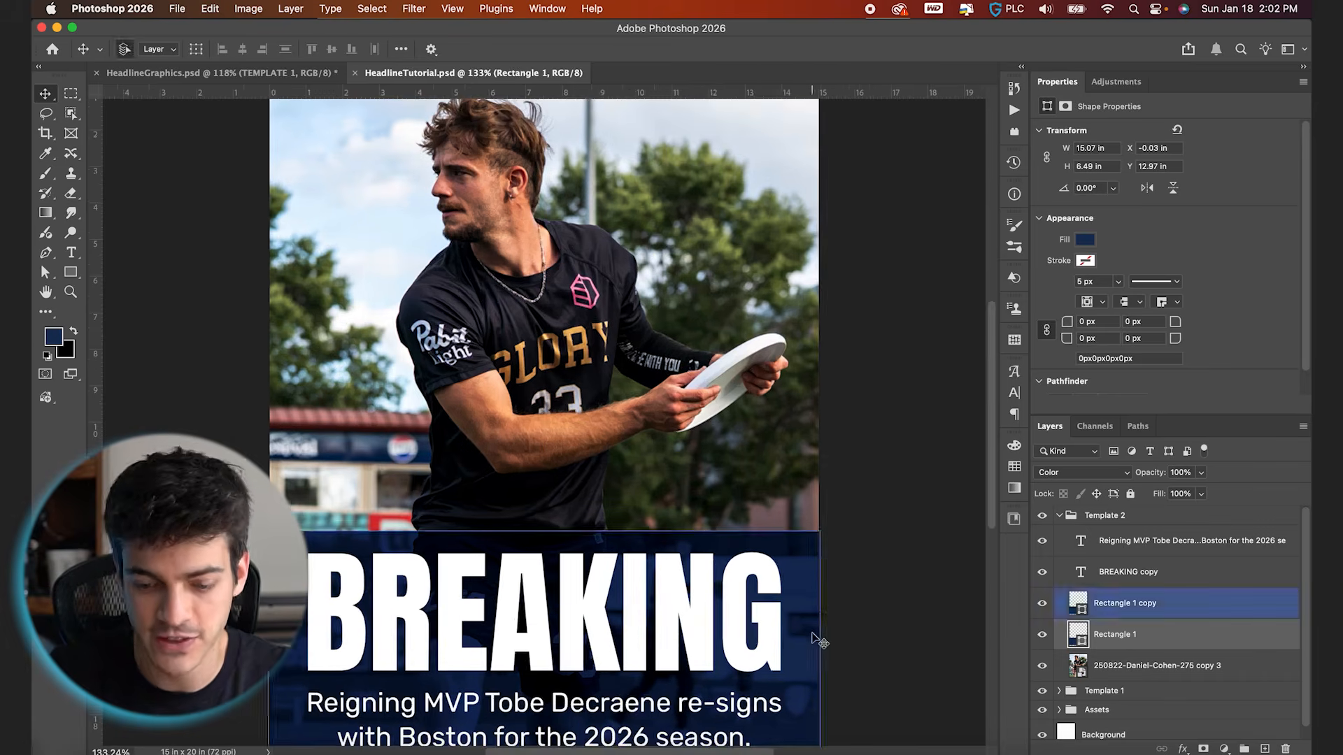
key("super+0")
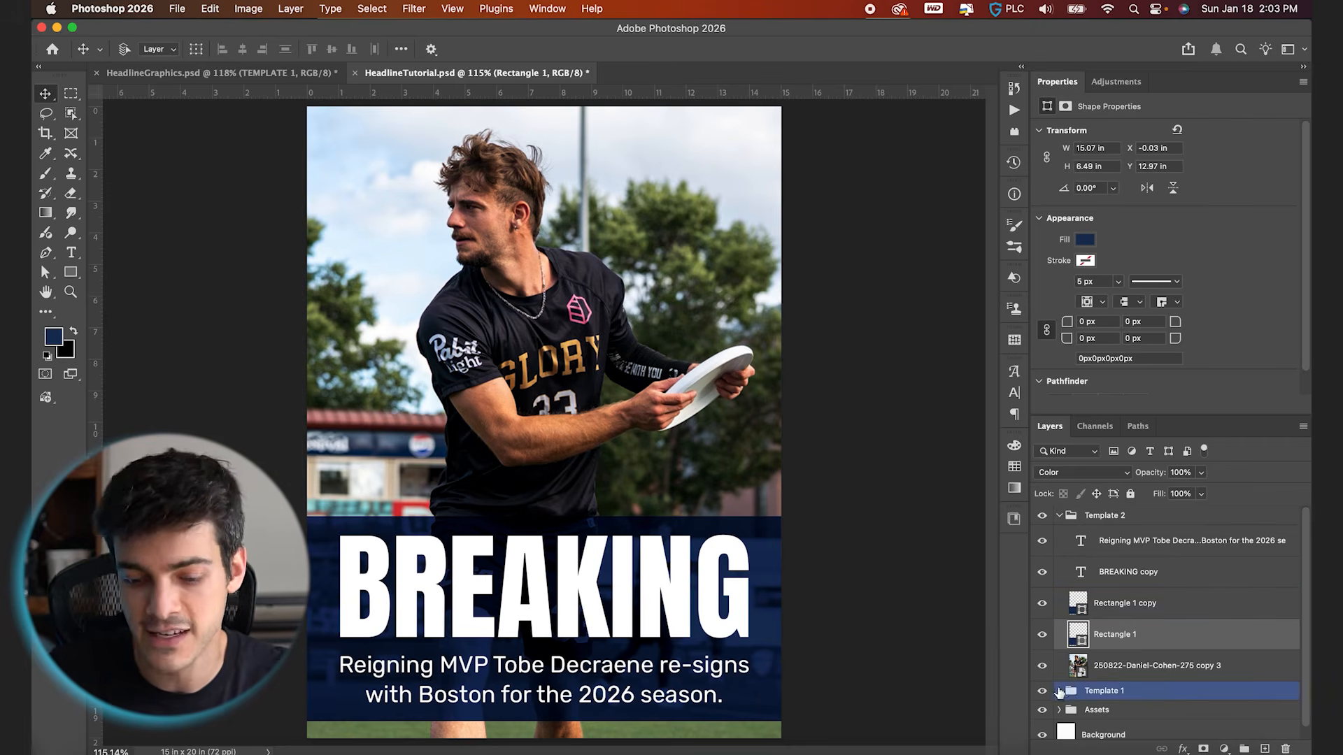
Copy the logo from Template 1 to the top of Template 2, placed near the canvas's upper-right corner at X 13.5 in, Y 0.75 in
left_click(1058, 692)
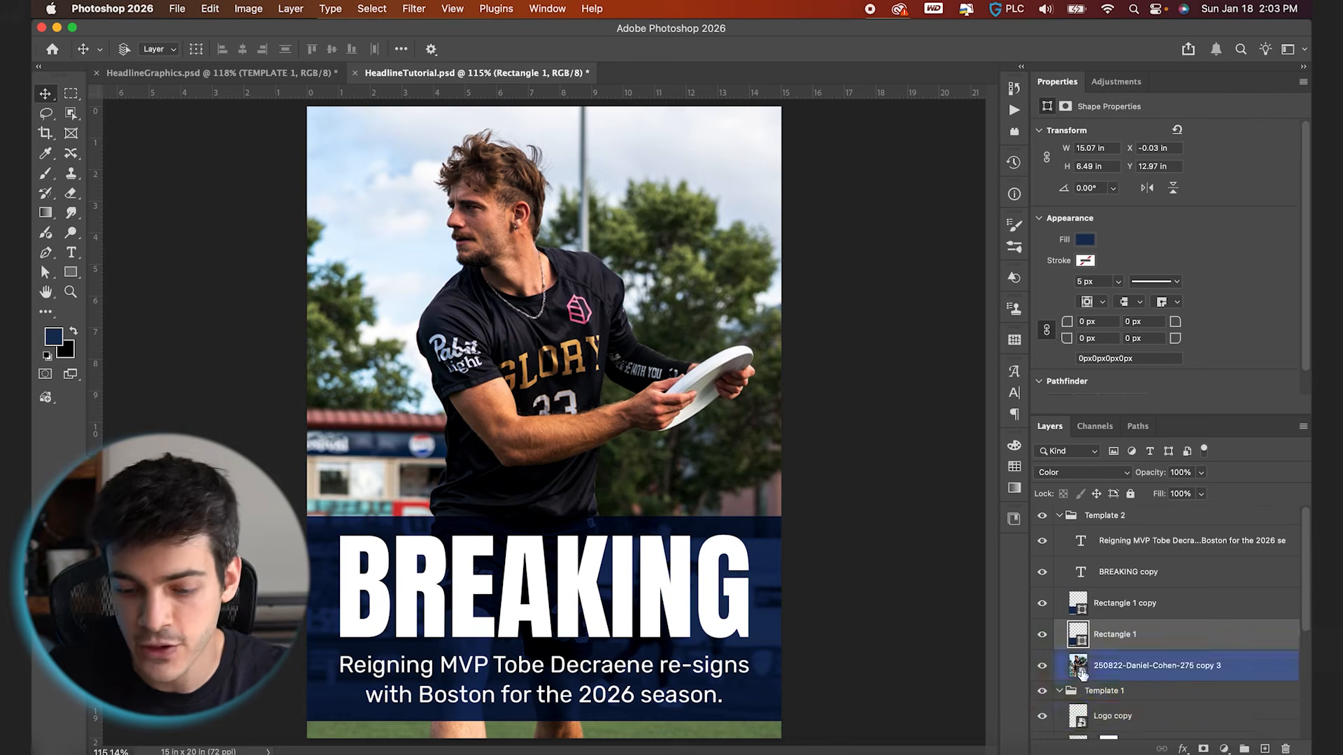
scroll(1070, 675, "down", 2)
left_click_drag(1079, 661, 1105, 532)
left_click_drag(675, 670, 867, 161)
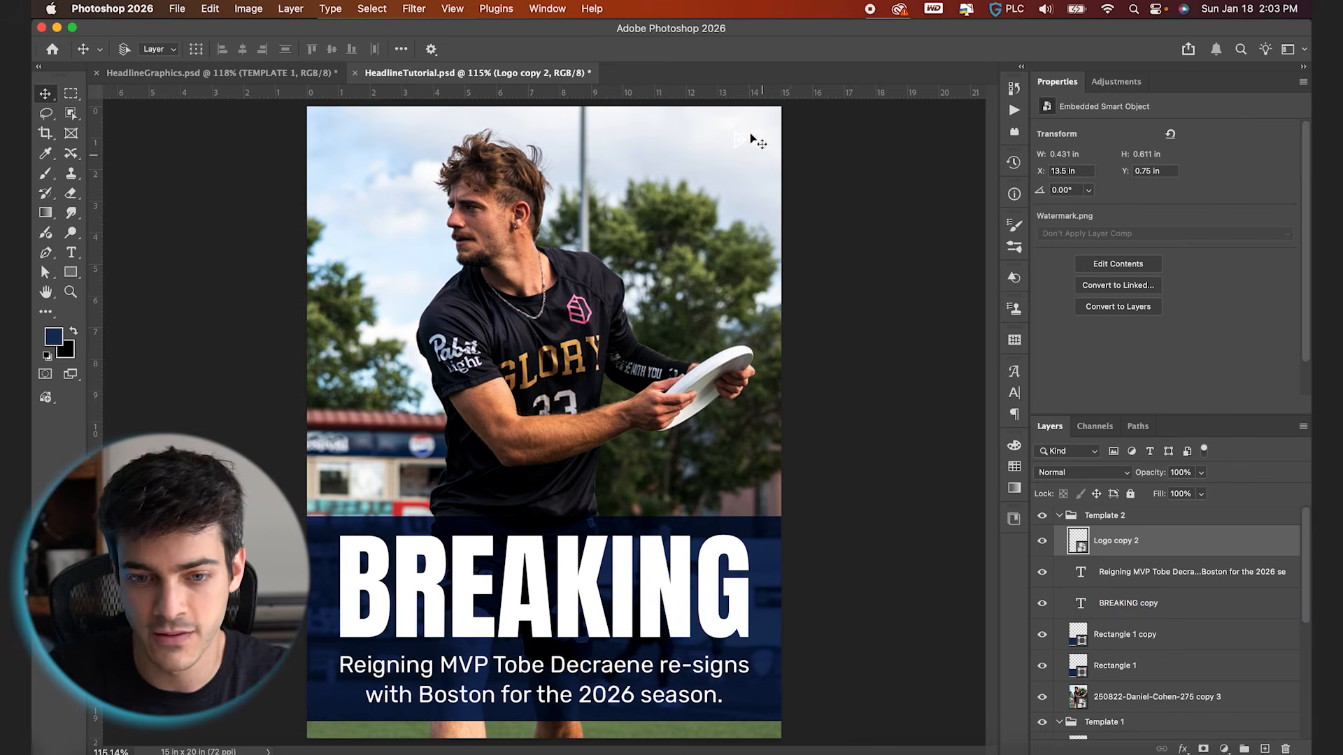
Add a Color Overlay to the Template 2 logo, using the dark blue sampled from the box behind the headline
left_click(1183, 749)
left_click(1214, 728)
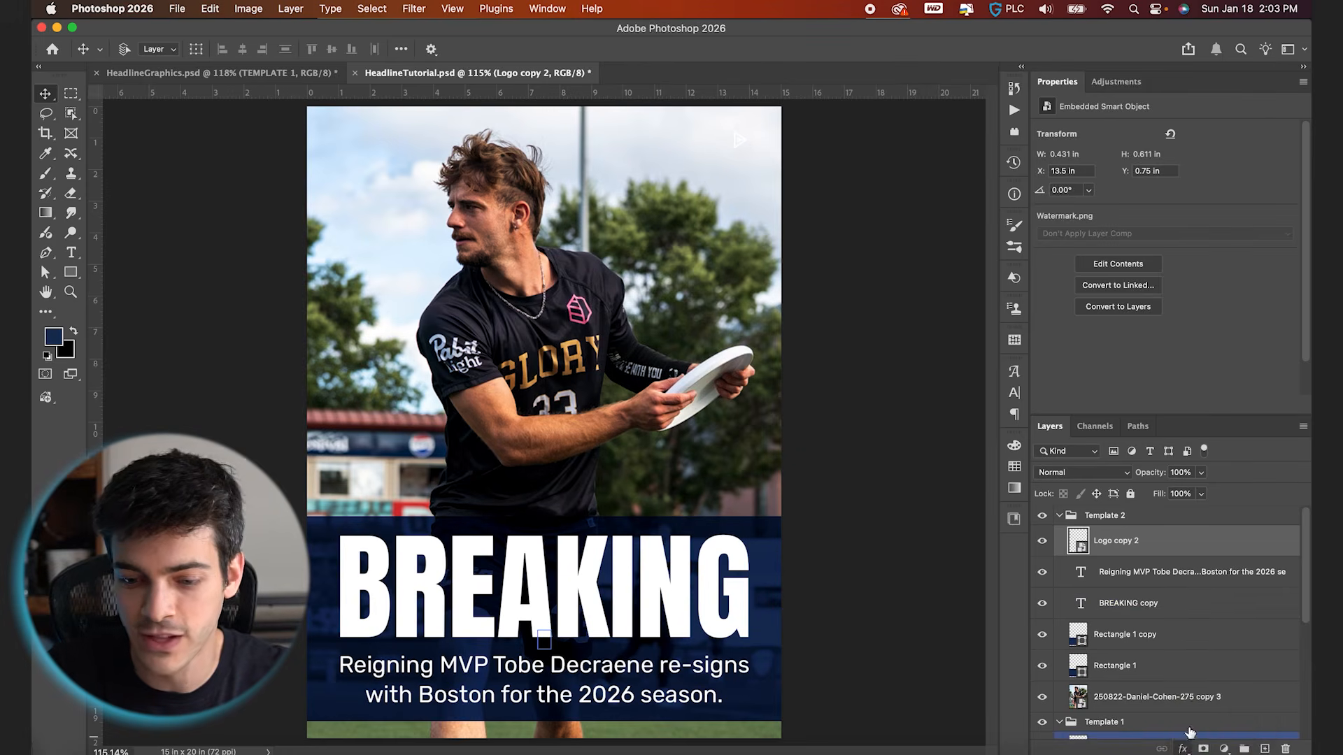
left_click_drag(1074, 52, 965, 258)
left_click_drag(874, 259, 794, 358)
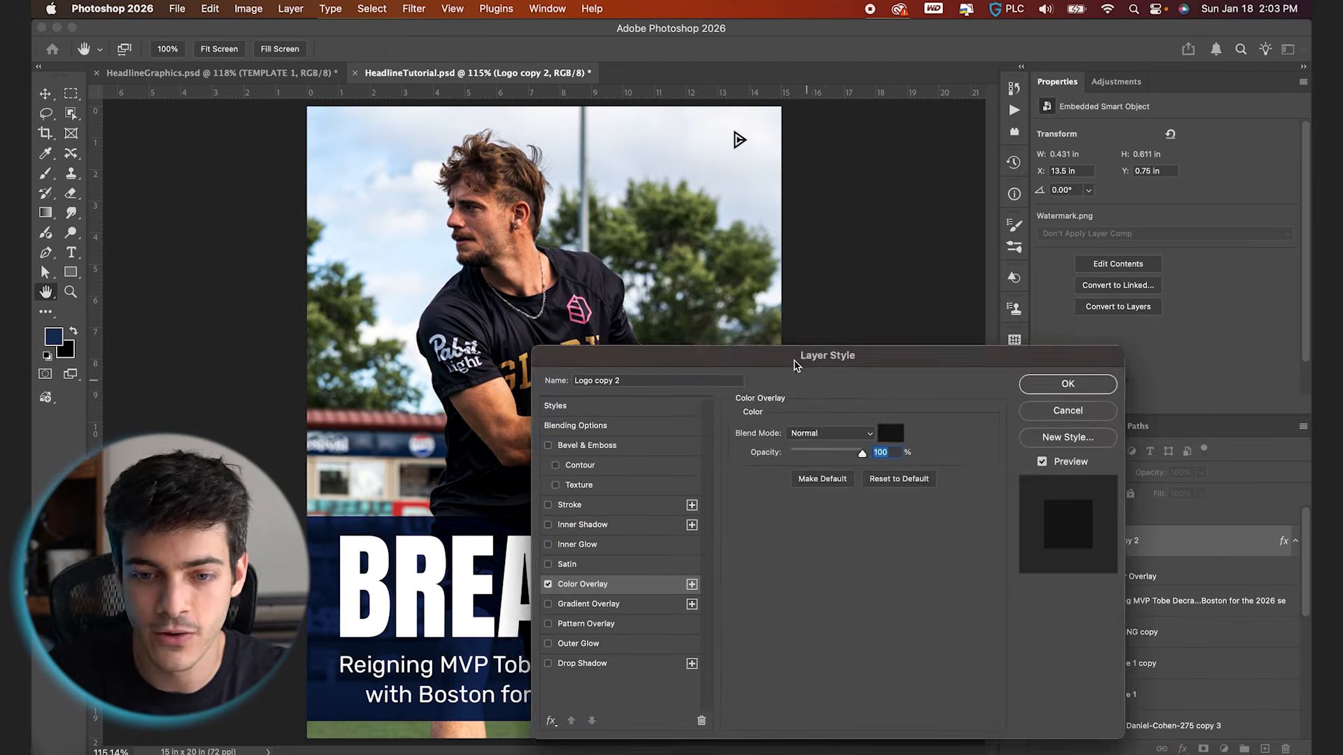
left_click(890, 434)
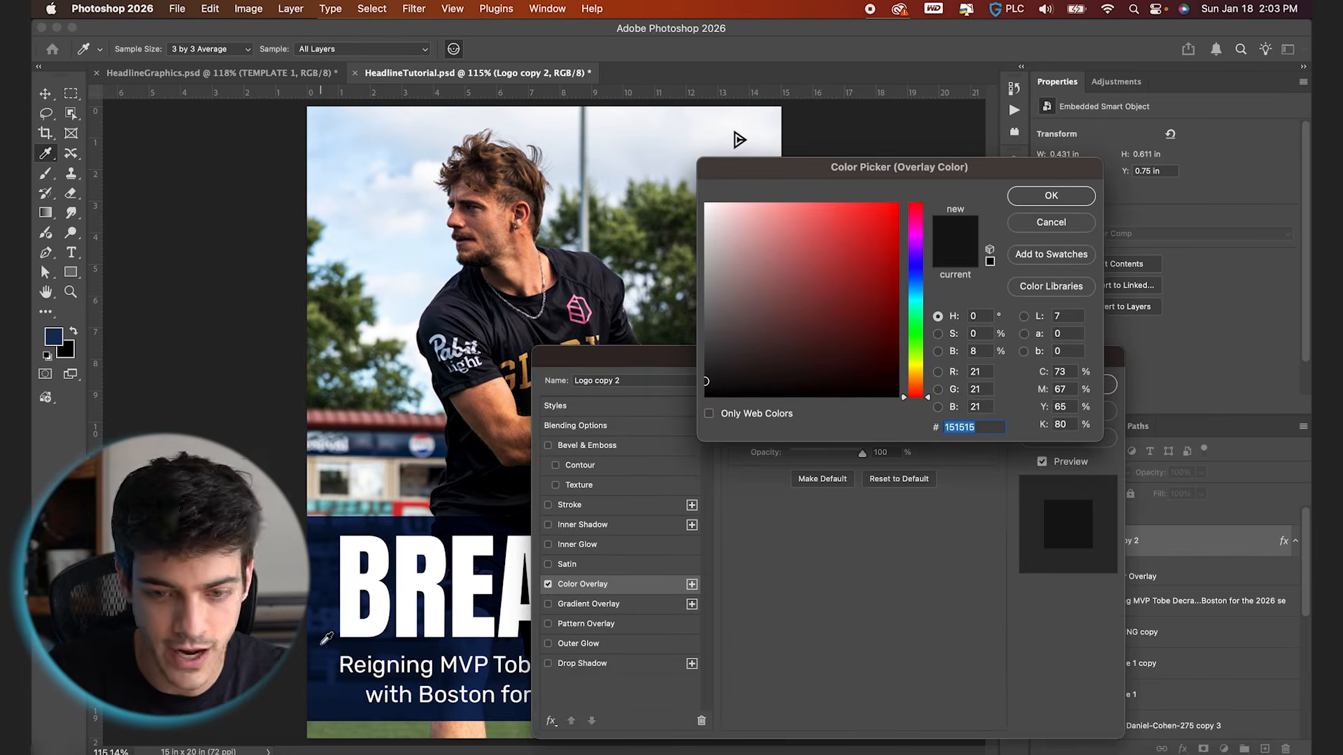
left_click(323, 644)
key("Return")
key("Return")
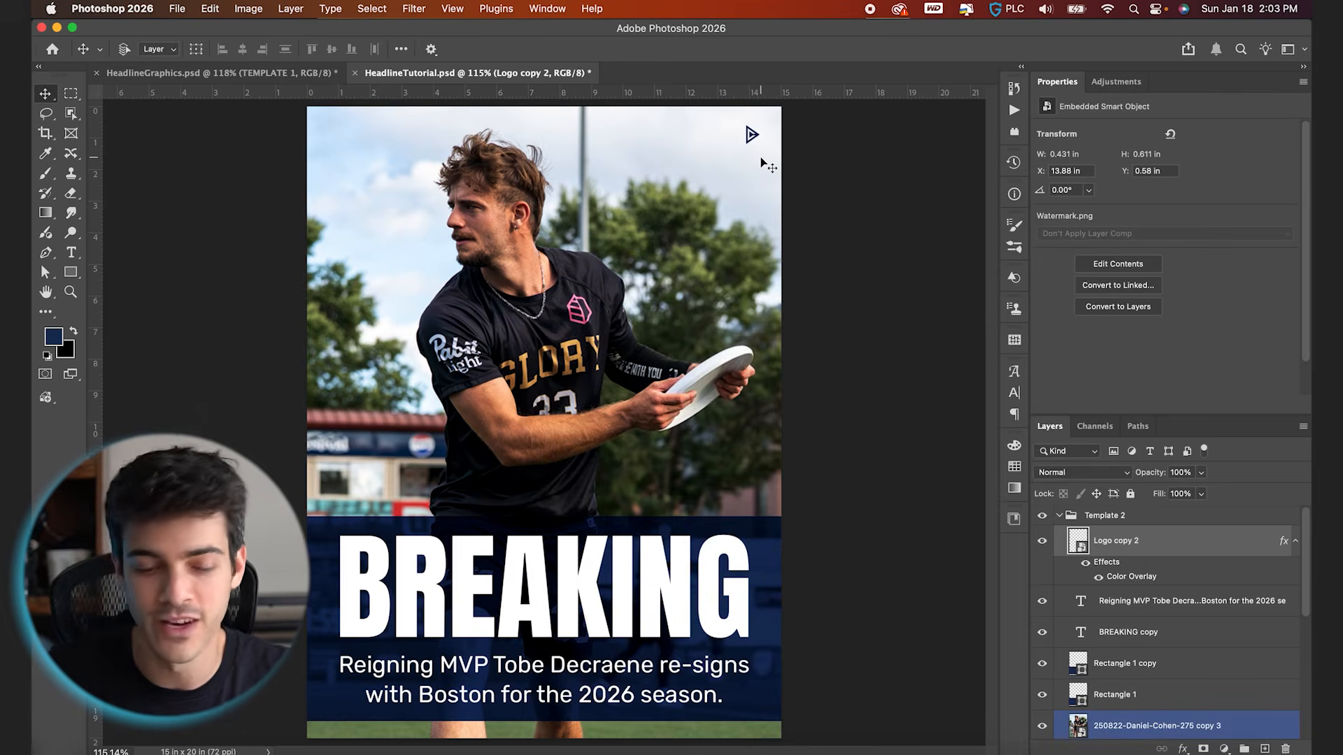
Collapse and hide the Template 2 and Template 1 groups
left_click(873, 547)
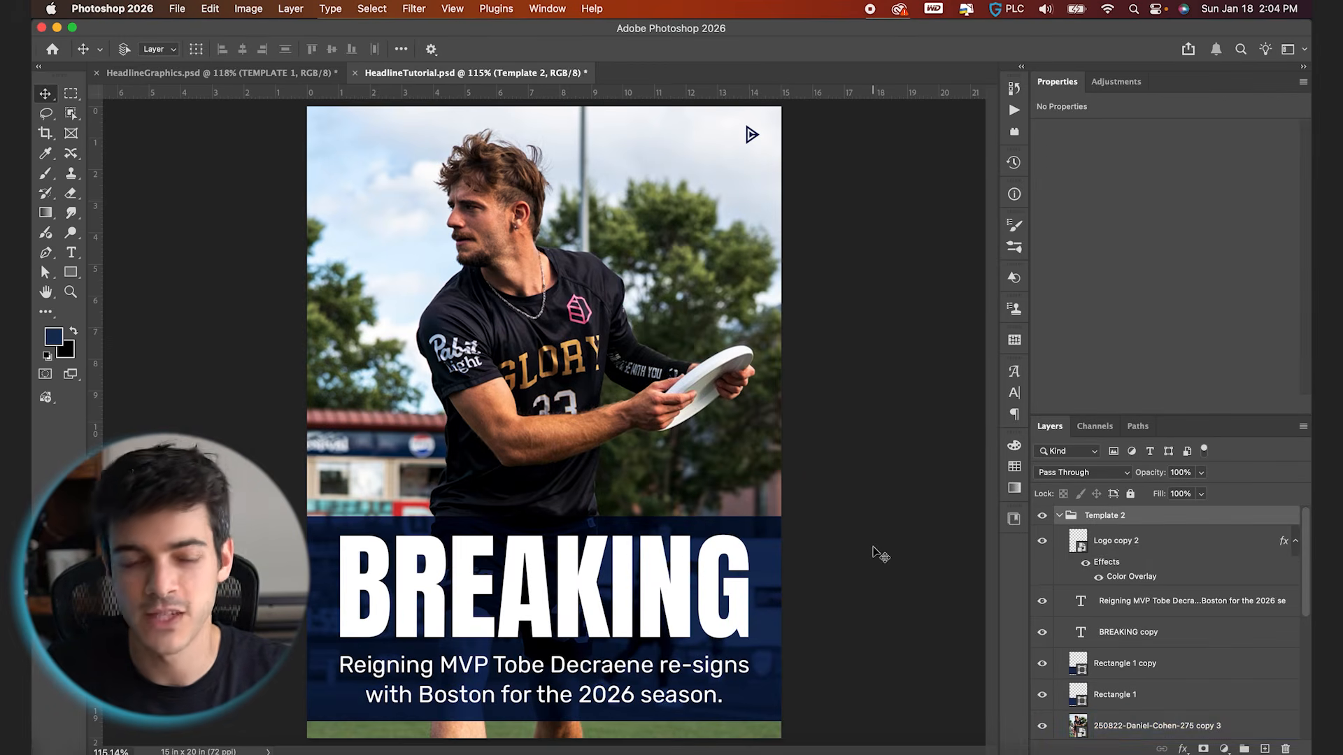
left_click(1059, 515)
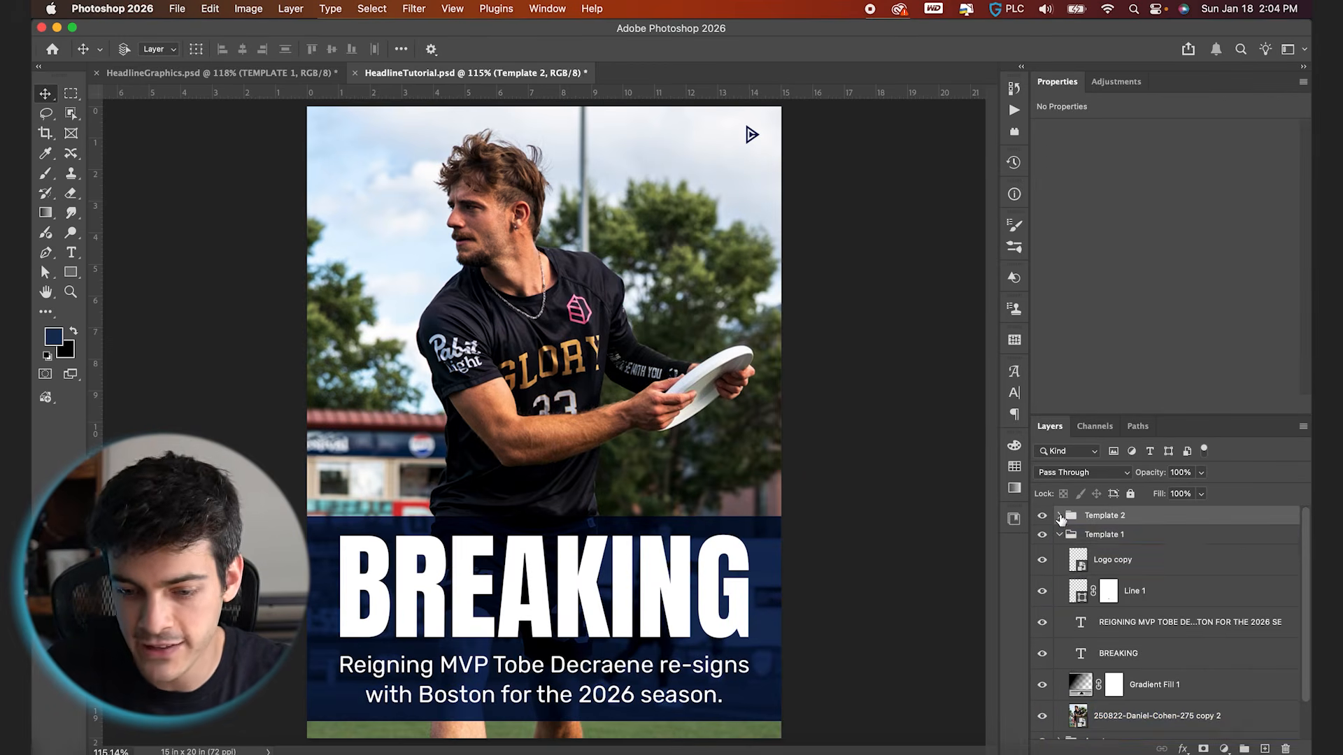
left_click(1059, 534)
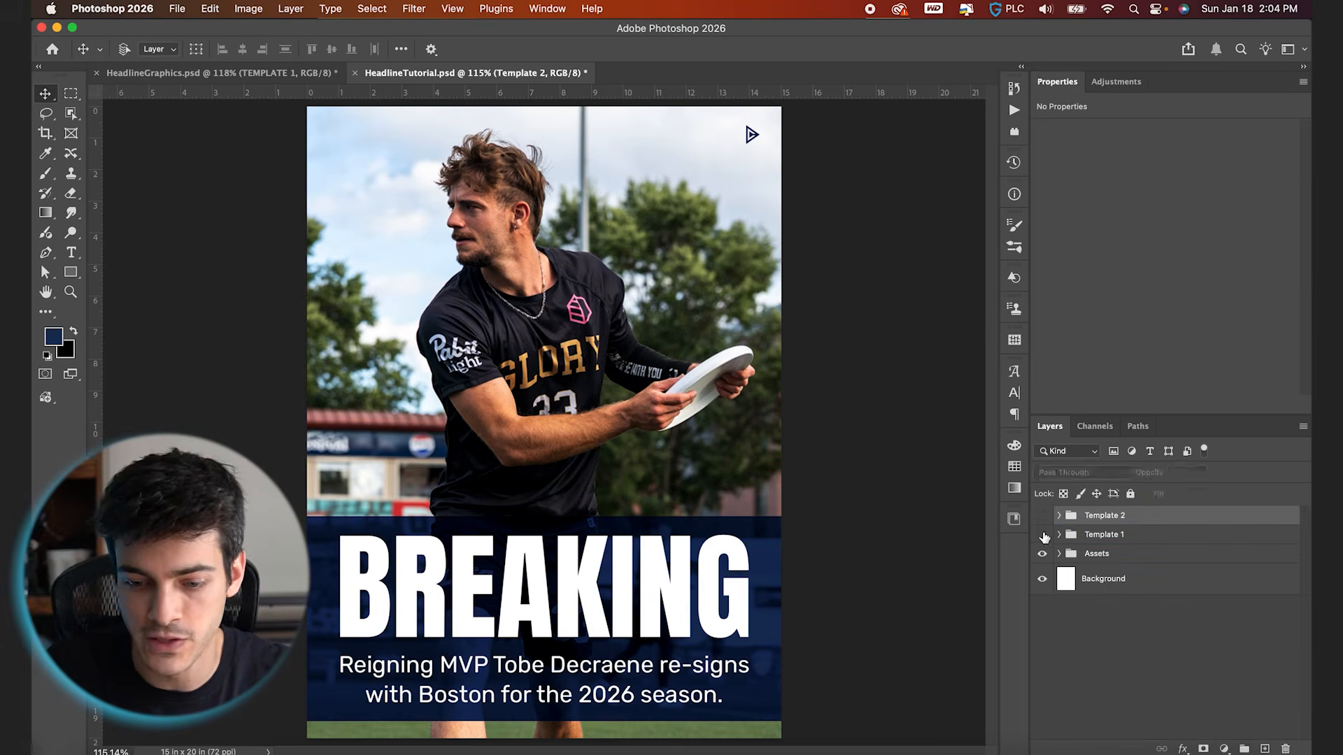
left_click(1042, 535)
Create a new layer group above the others and name it "Template 3"
left_click(1245, 748)
type("T")
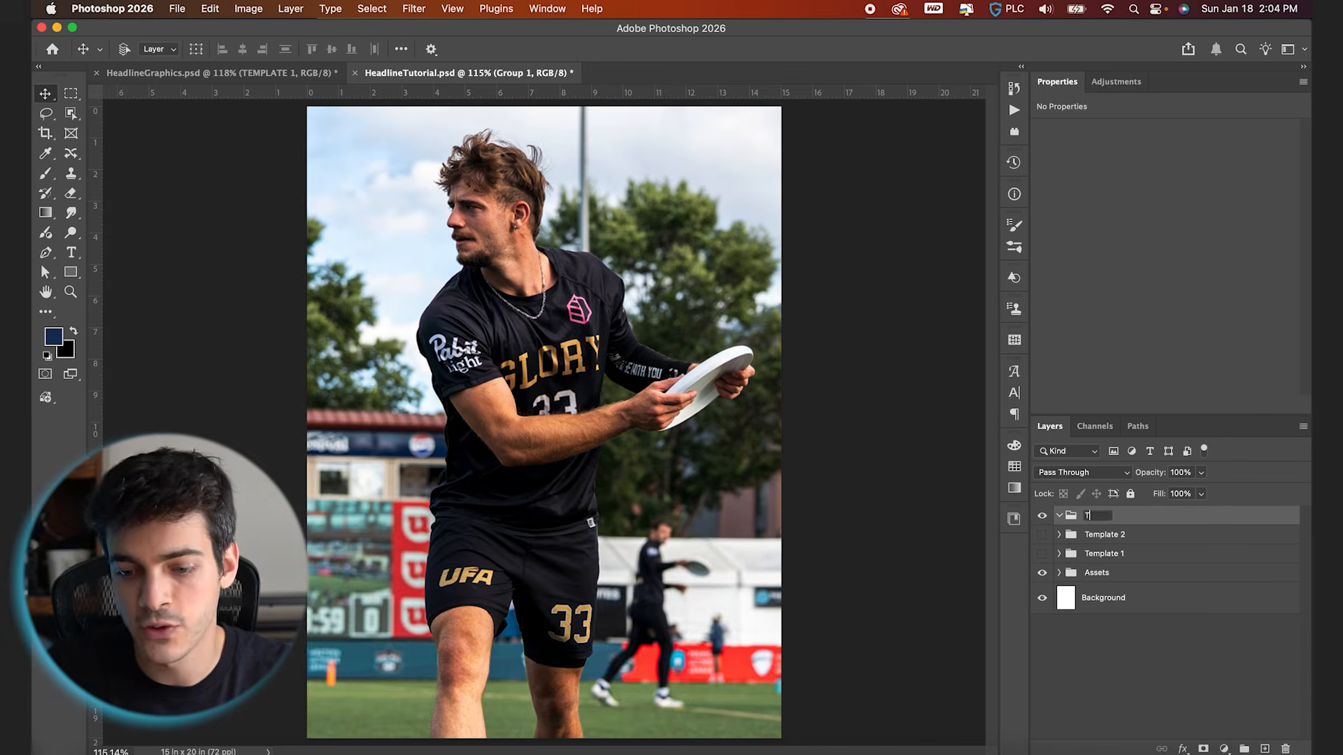
type("emplate 3")
key("Return")
Copy the 902 player photo from Assets into Template 3, and move the copy into the visible Template 2 group above its existing photo
left_click(1059, 574)
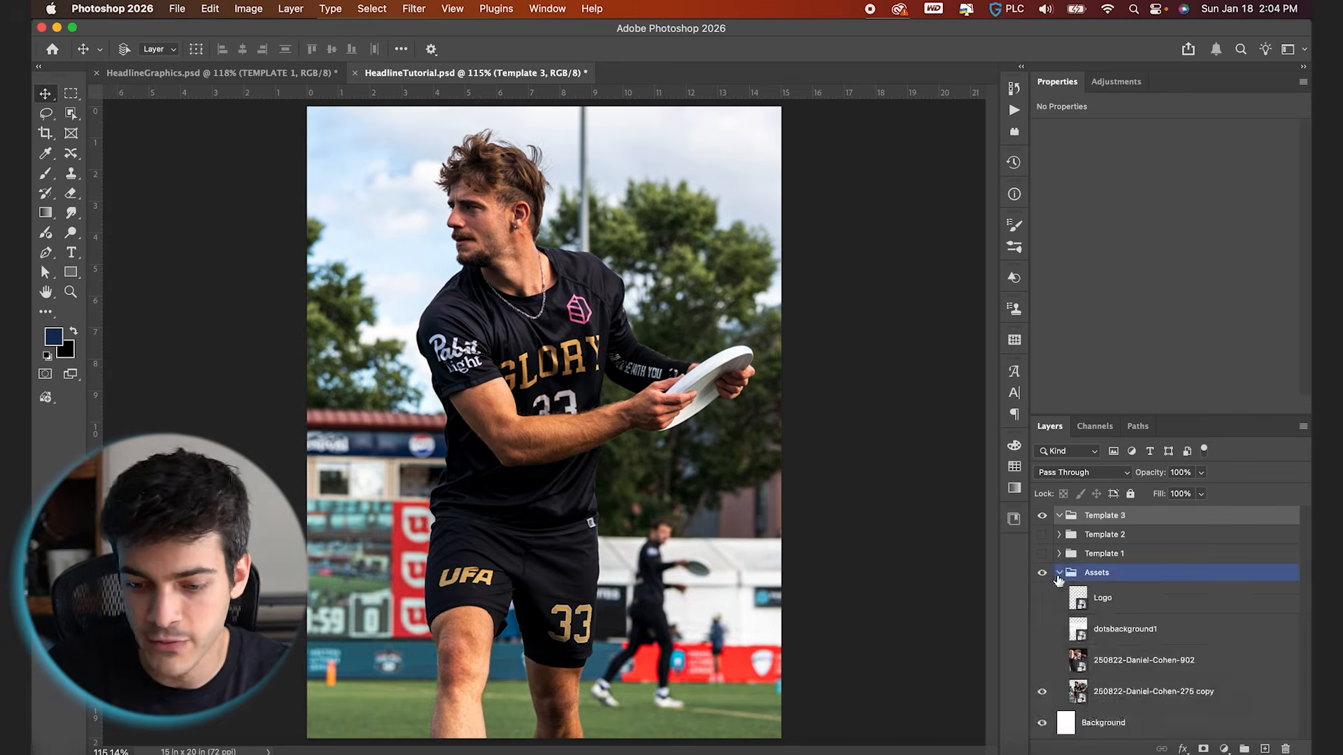
left_click_drag(1079, 663, 1068, 526)
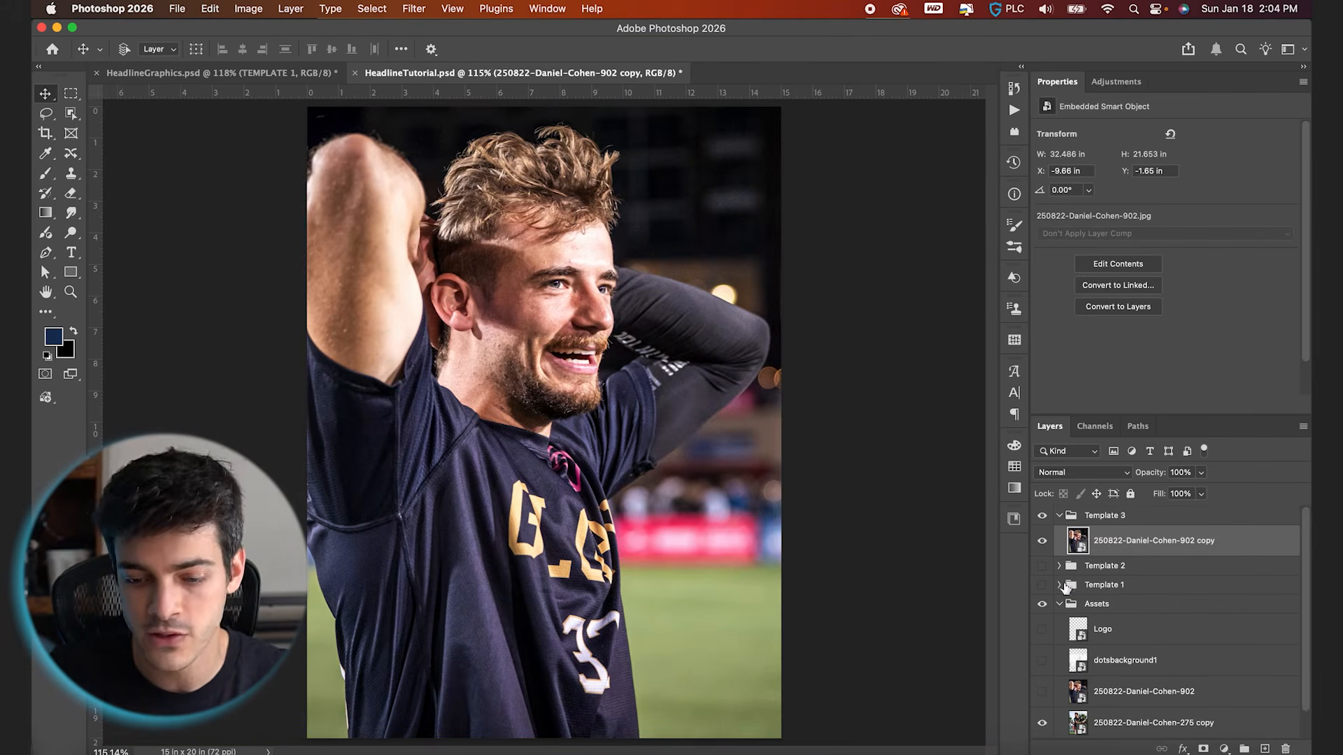
left_click(1061, 585)
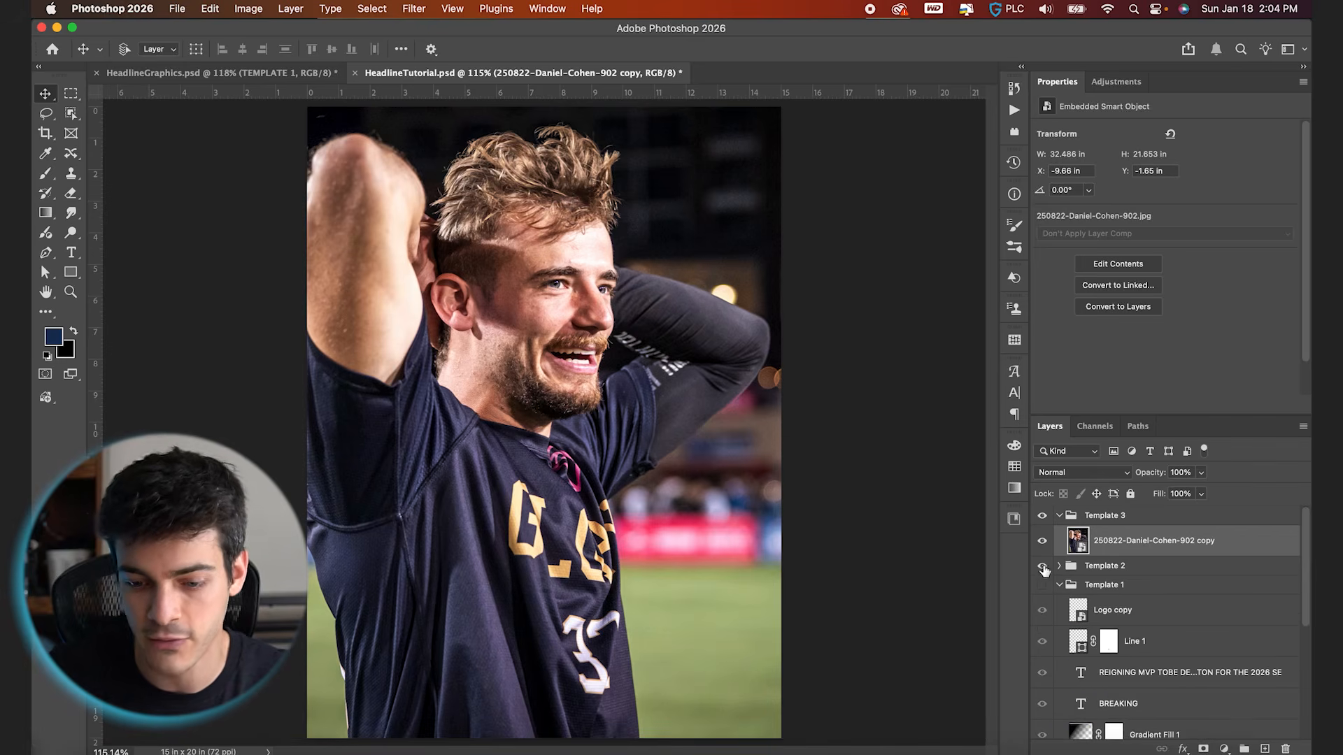
mouse_move(1078, 544)
left_mouse_down()
mouse_move(1121, 564)
mouse_move(1102, 694)
mouse_move(1081, 535)
left_mouse_up()
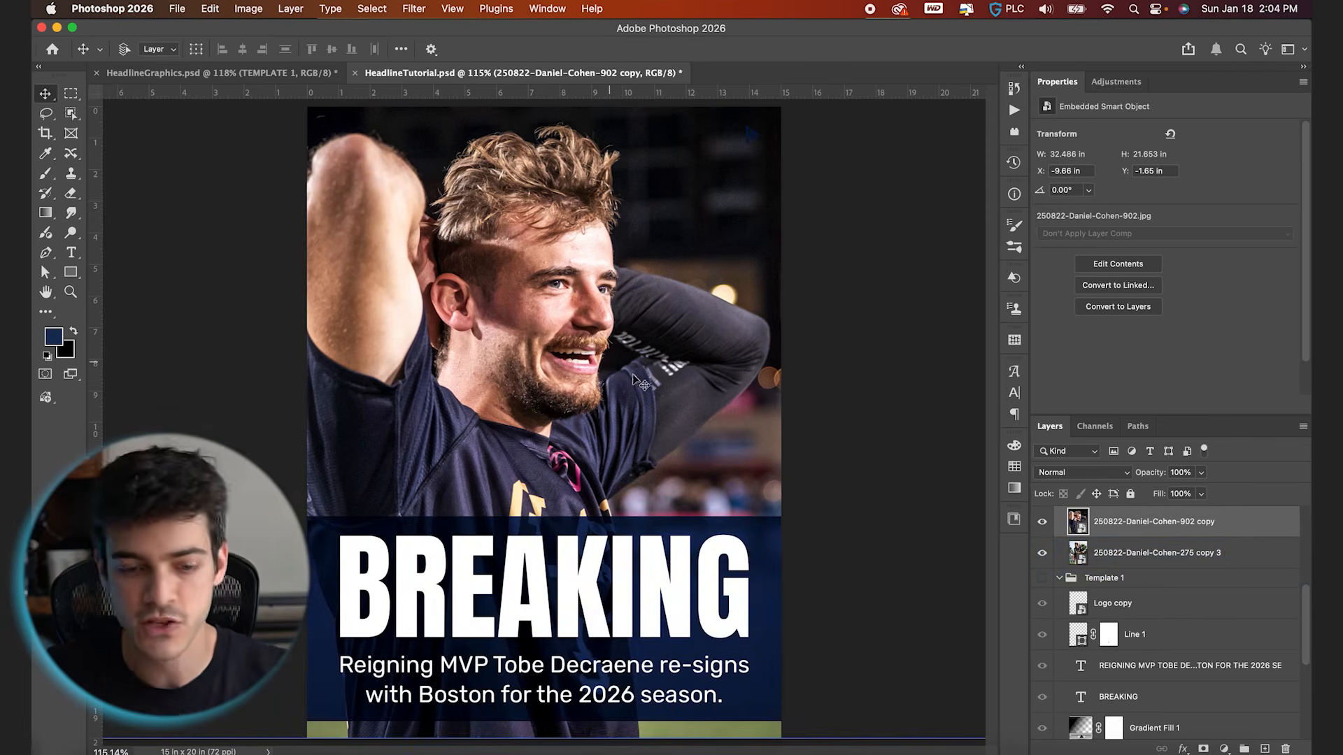
Scale the 902 photo down to about 19.8 in wide and move it up to cover the canvas's upper area above the box
key("super+t")
key("super+0")
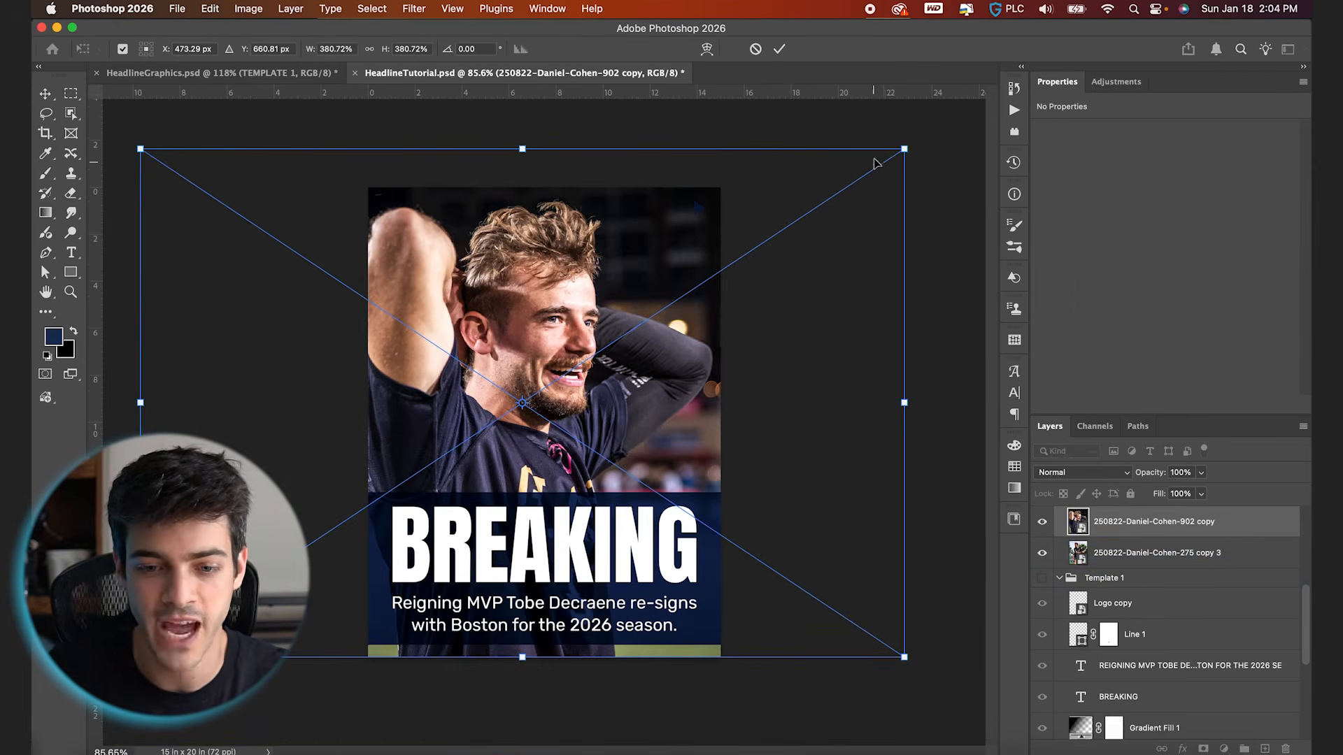
left_click_drag(908, 147, 756, 245)
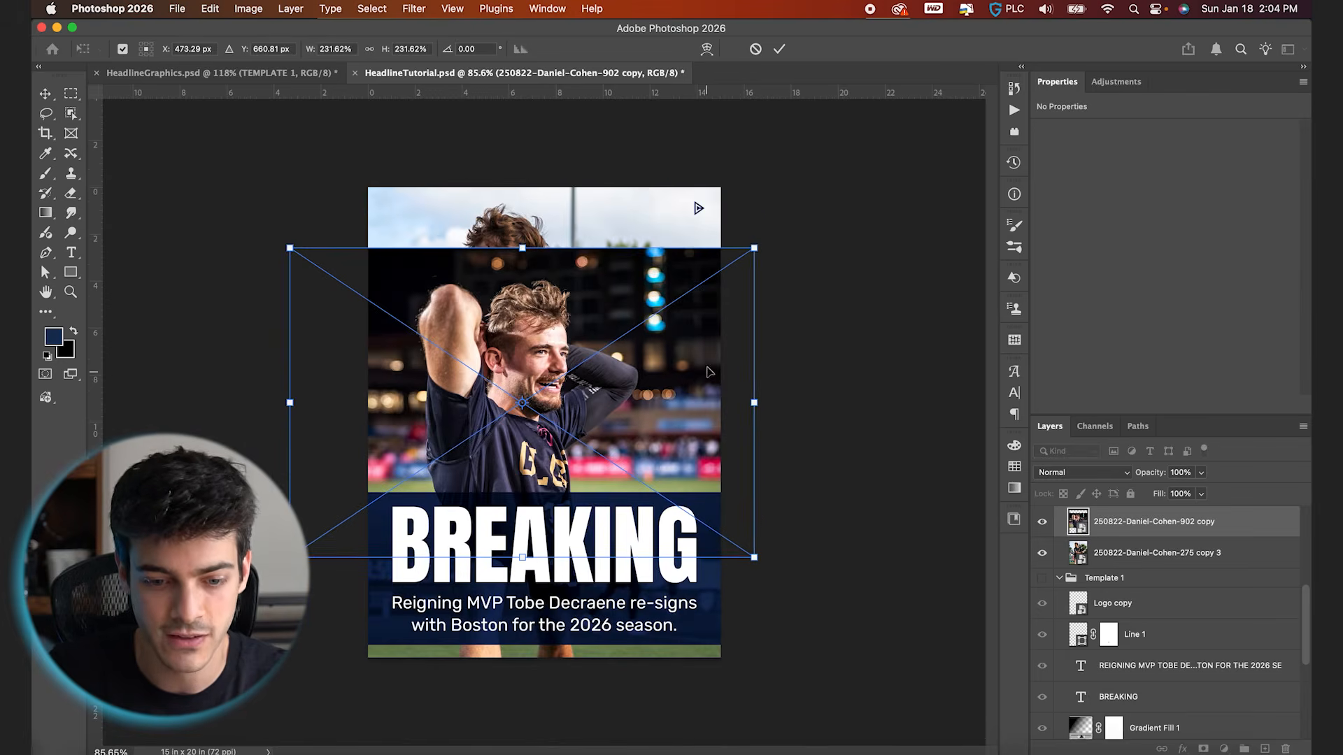
left_click_drag(705, 408, 709, 346)
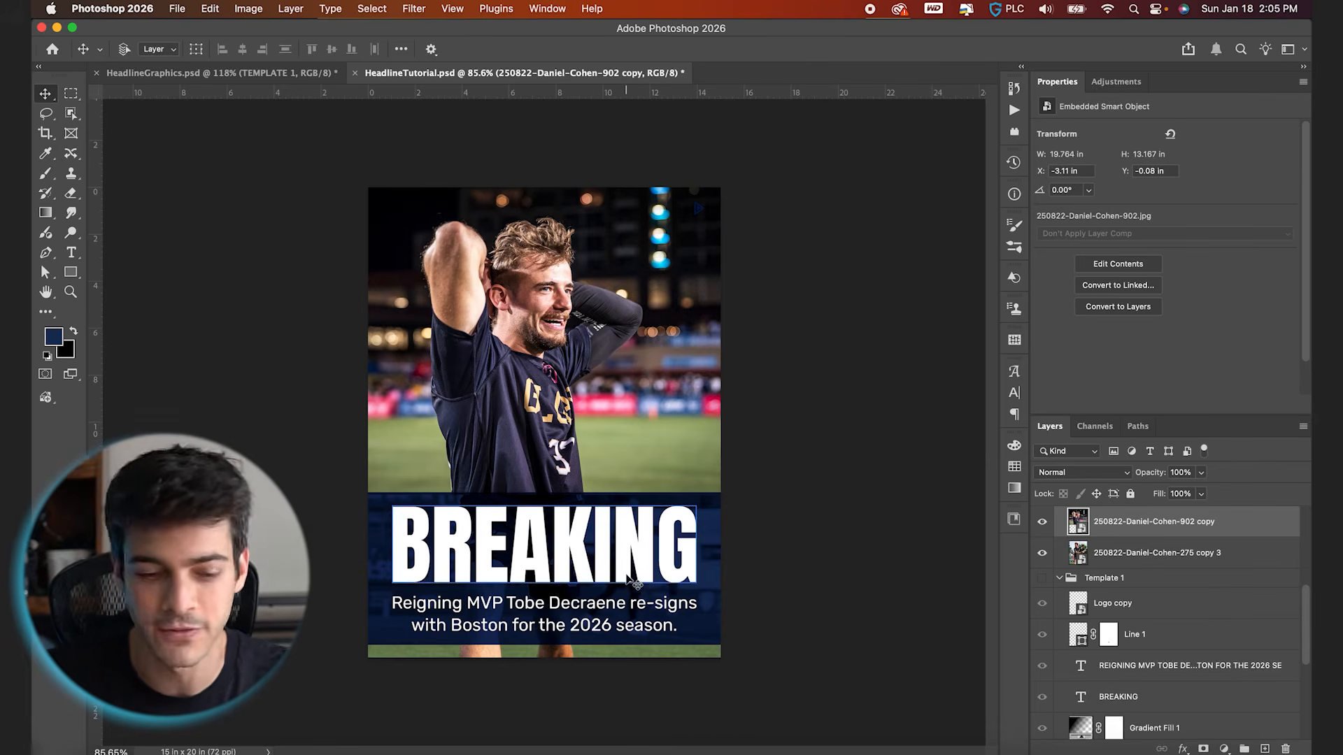
Check the canvas dimensions in pixels and leave the canvas size unchanged
scroll(695, 419, "up", 3)
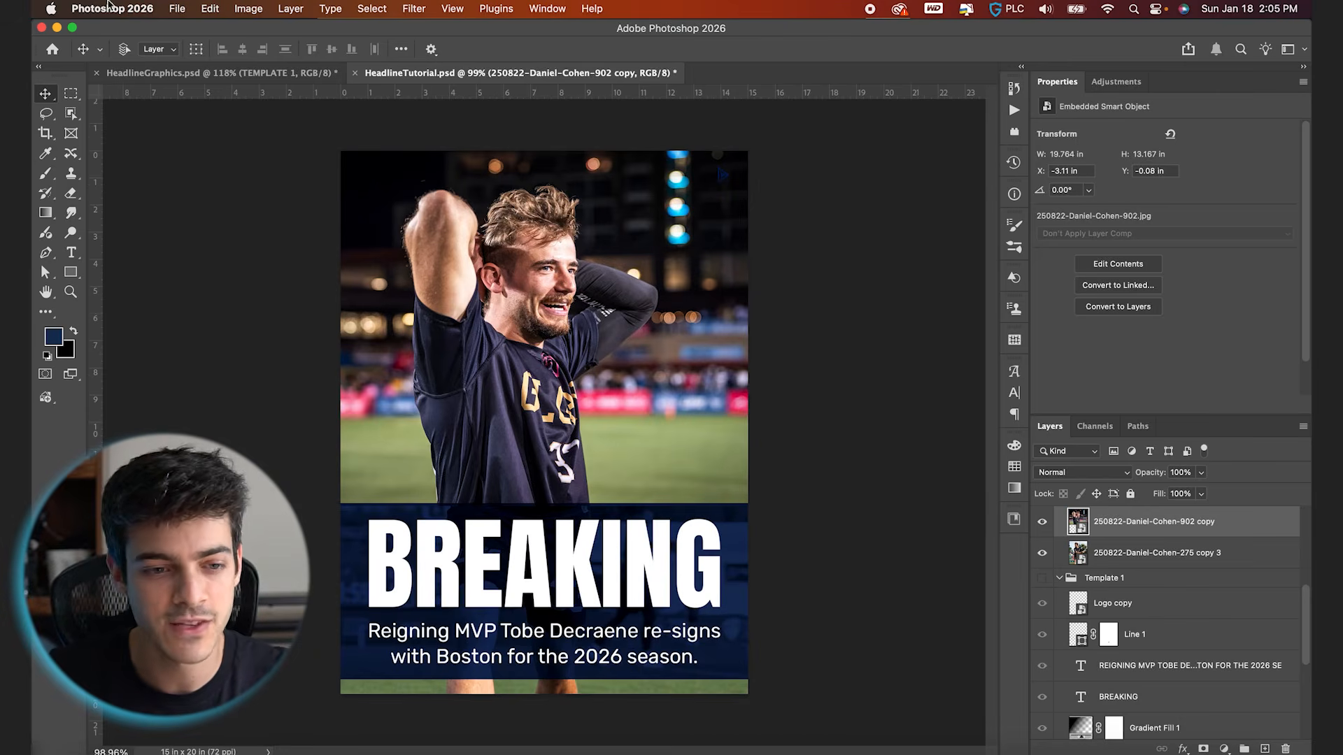
left_click(263, 7)
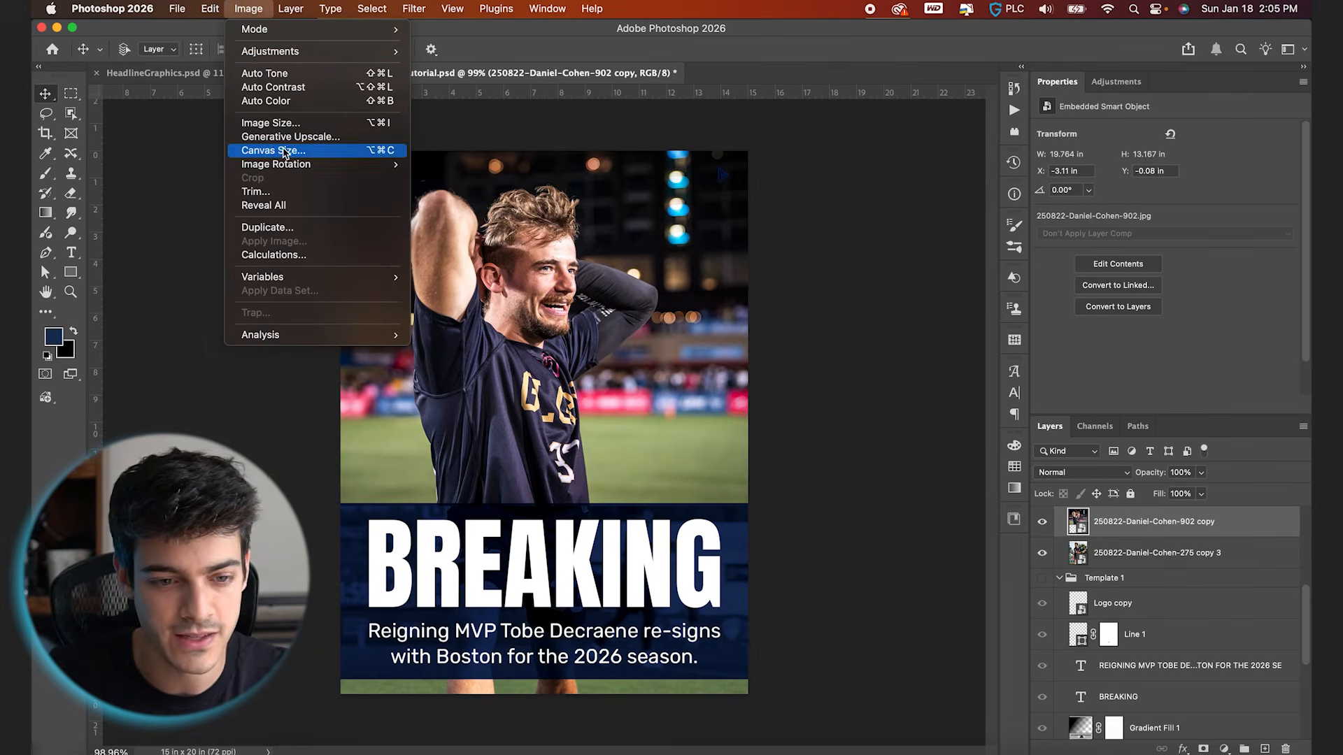
left_click(319, 149)
left_click(859, 242)
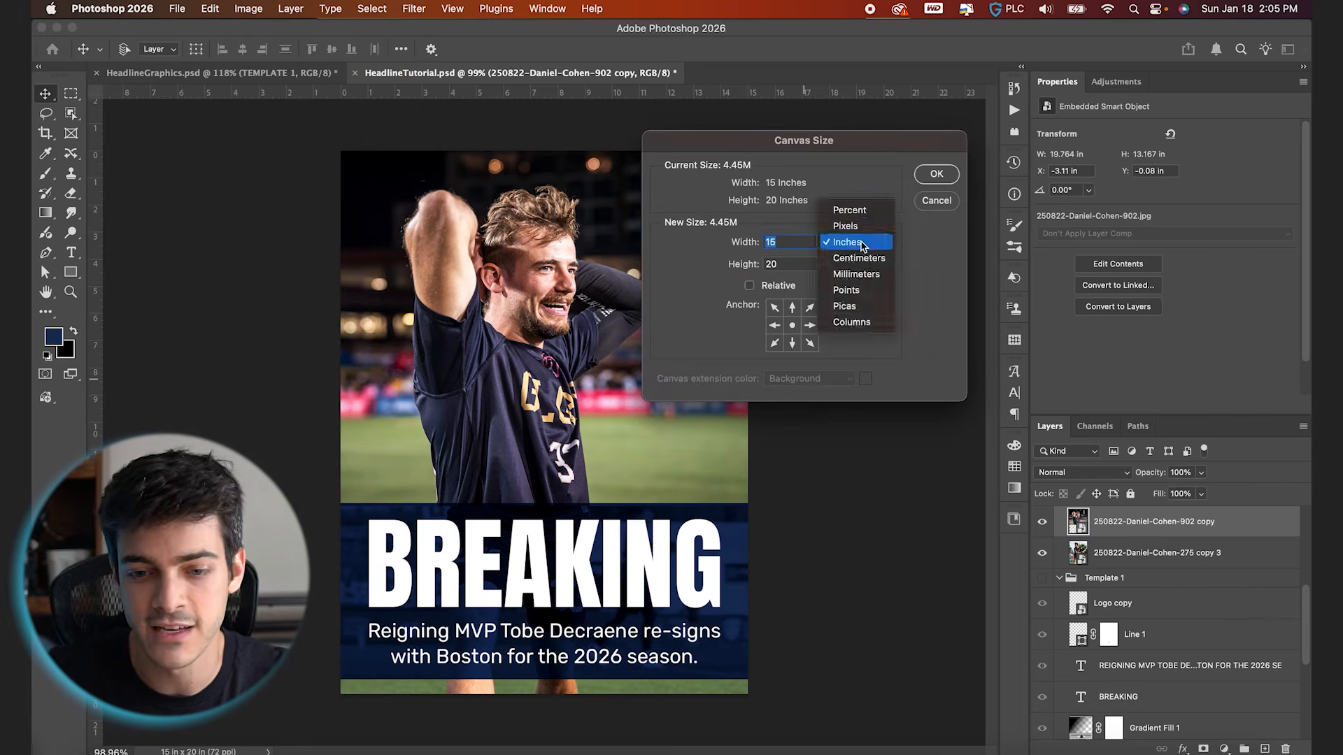
left_click(852, 226)
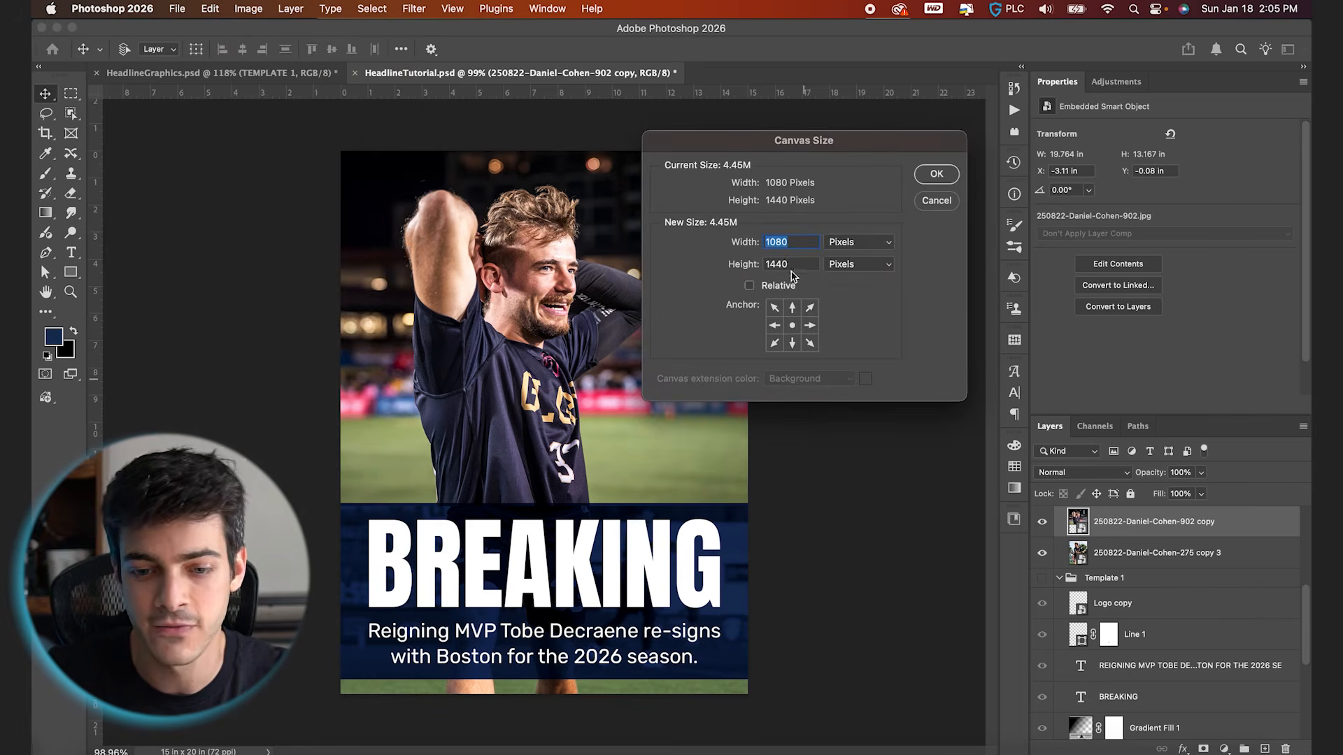
left_click(937, 201)
Move the 902 photo copy into the Template 3 group, then collapse and hide the Template 2, Template 1 and Assets groups
left_click_drag(1119, 523, 1113, 521)
left_click(1059, 566)
left_click(1043, 566)
left_click(1058, 585)
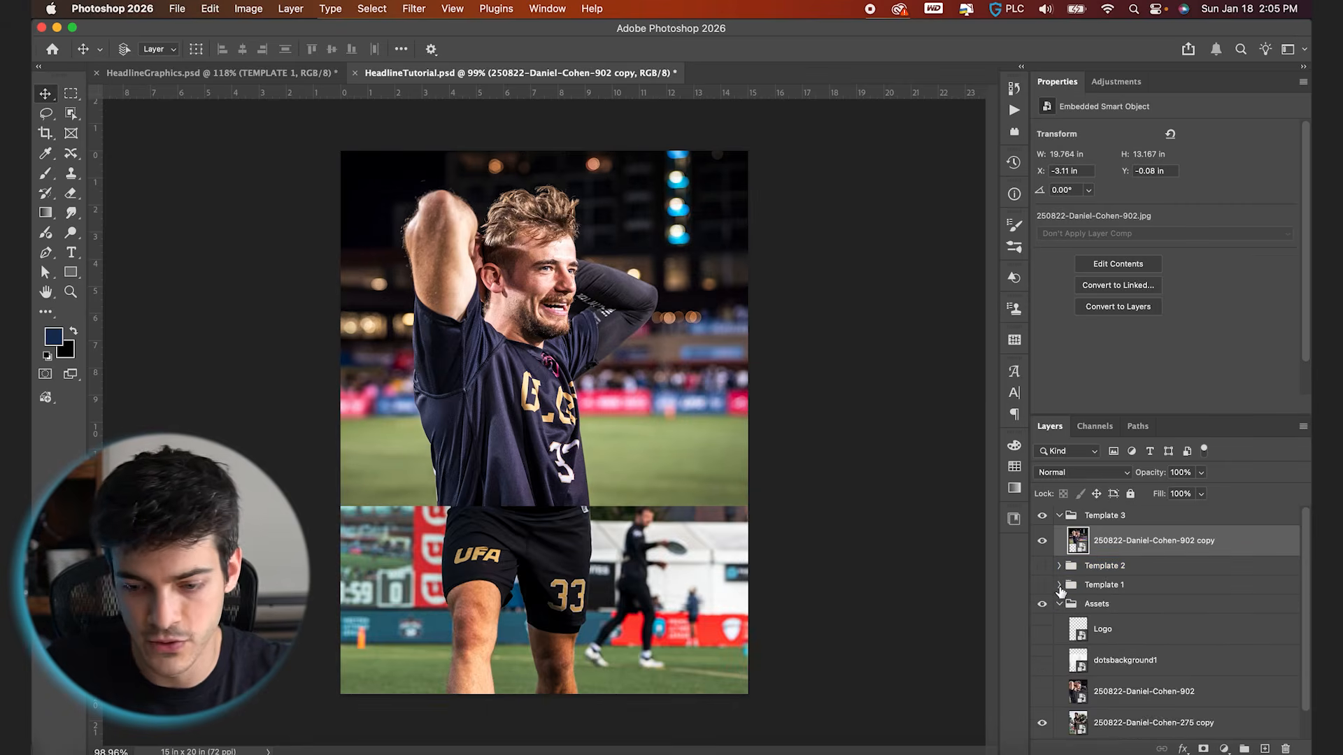
left_click(1077, 604)
left_click(1060, 605)
left_click(1043, 606)
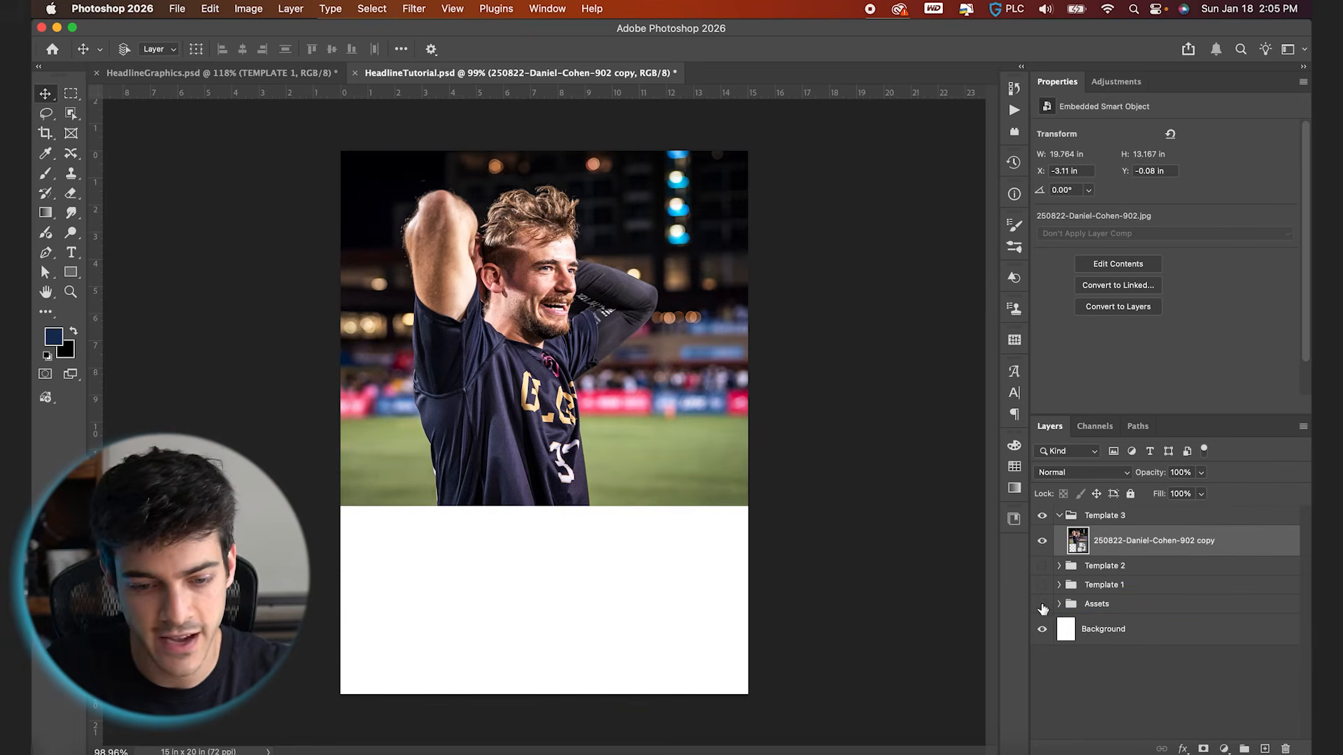
Draw a rectangle about 15.06 in by 7.19 in across the lower canvas below the photo and fill it with the near-black swatch
left_click(72, 278)
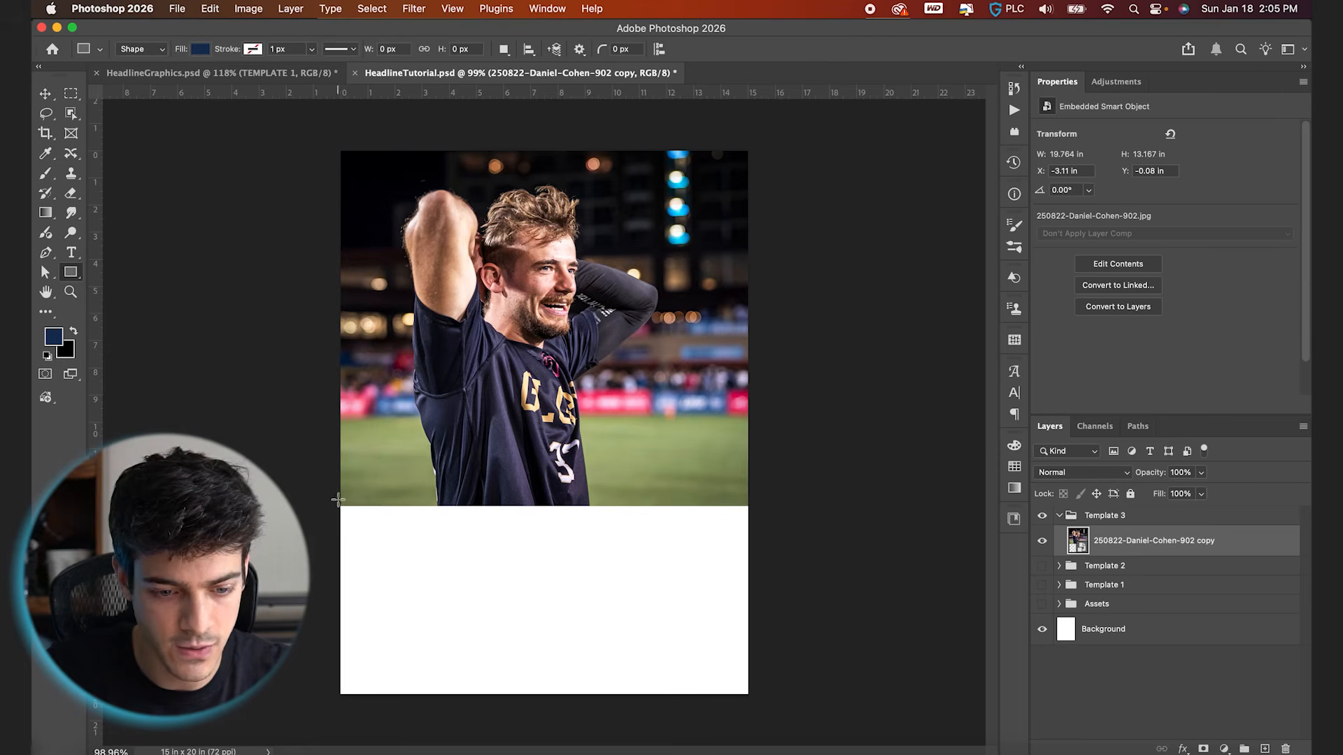
left_click_drag(340, 501, 748, 696)
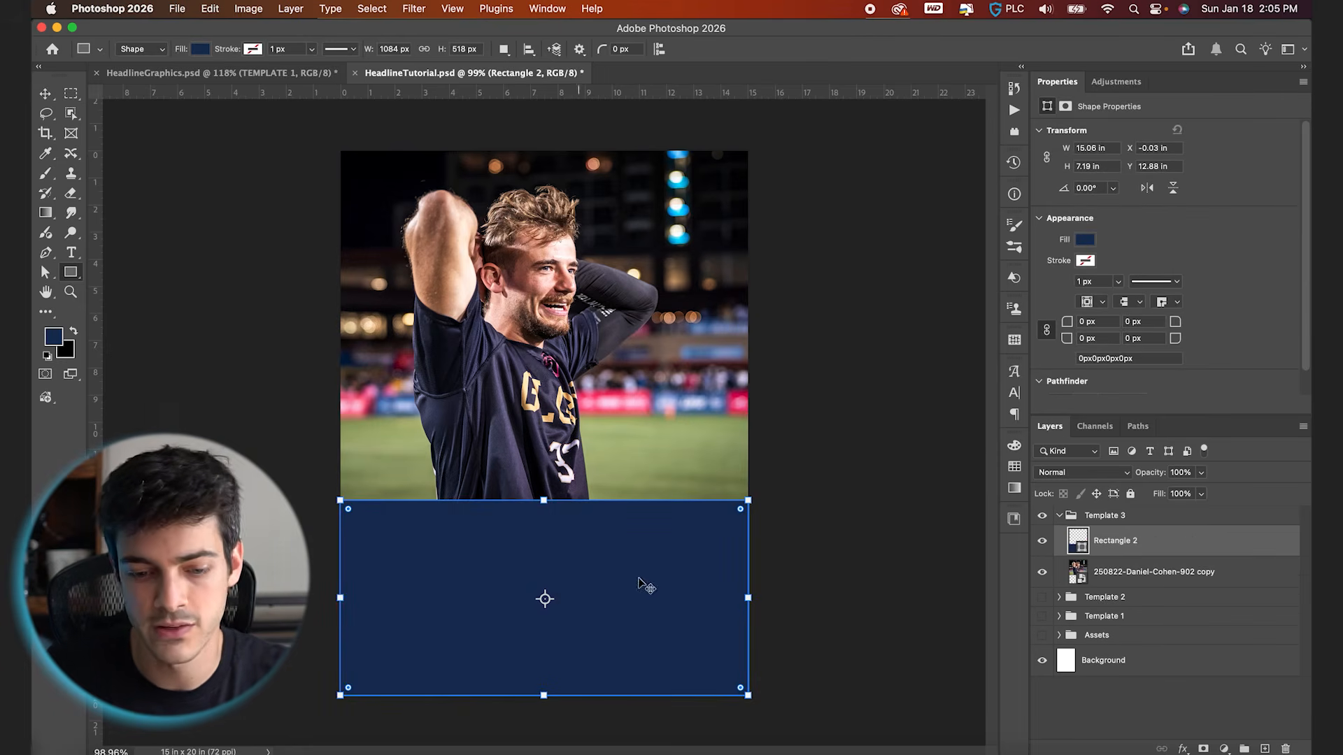
key("v")
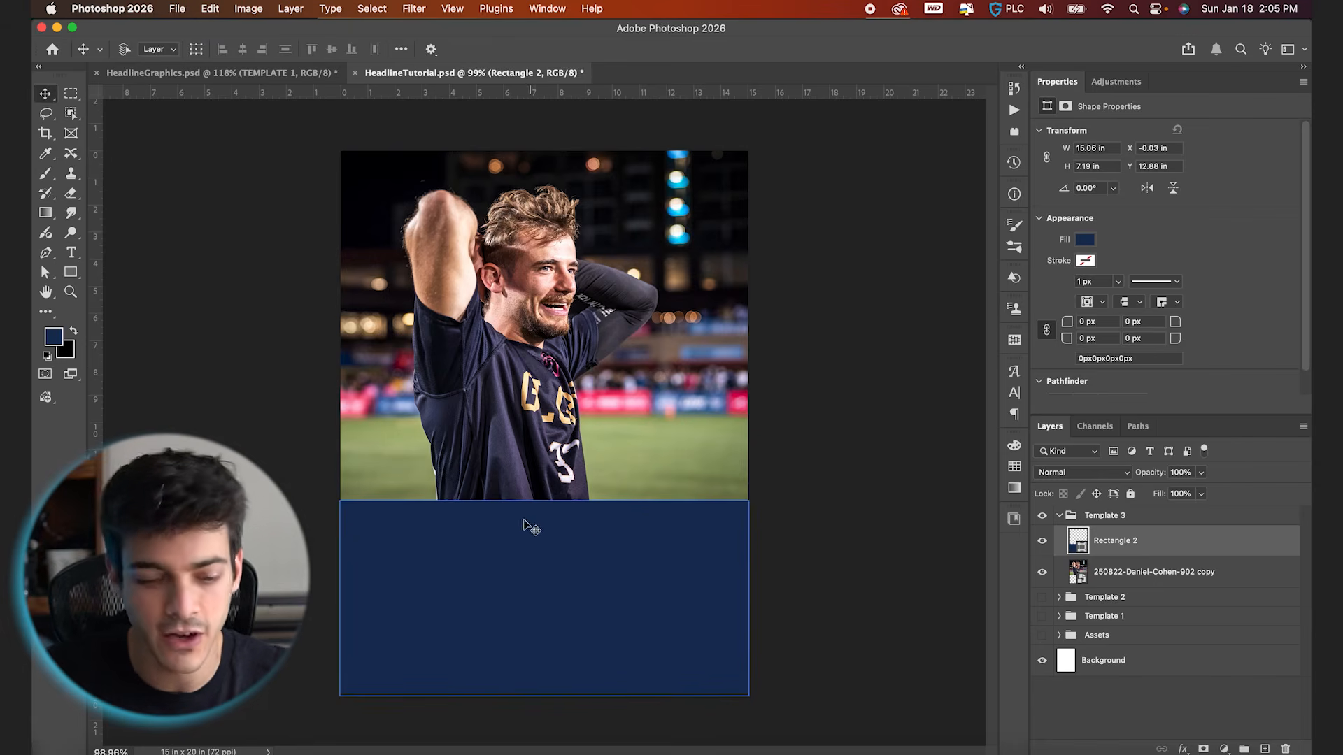
left_click(1014, 466)
left_click(885, 484)
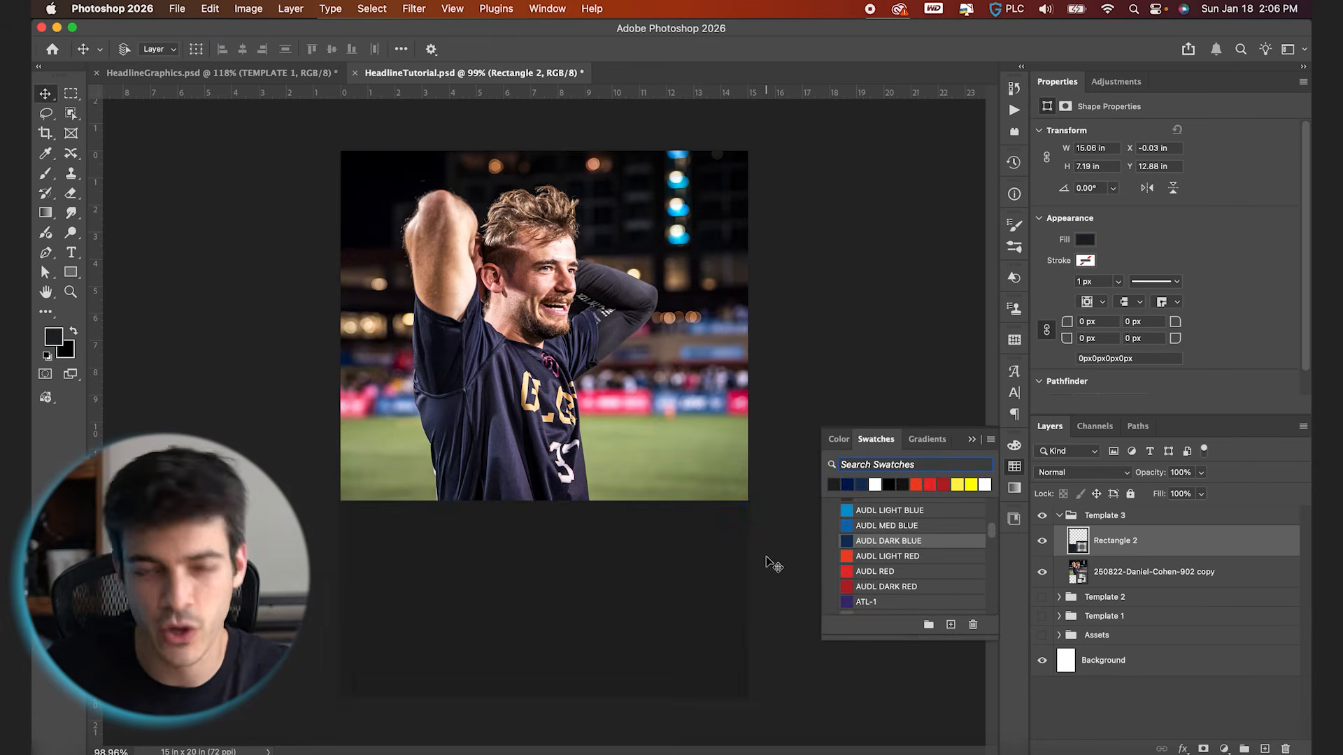
Copy the dotsbackground1 texture from Assets to just above the dark rectangle in Template 3, show it, and move it down to about Y 7.5 in
left_click(1058, 635)
left_click_drag(1082, 691, 1112, 540)
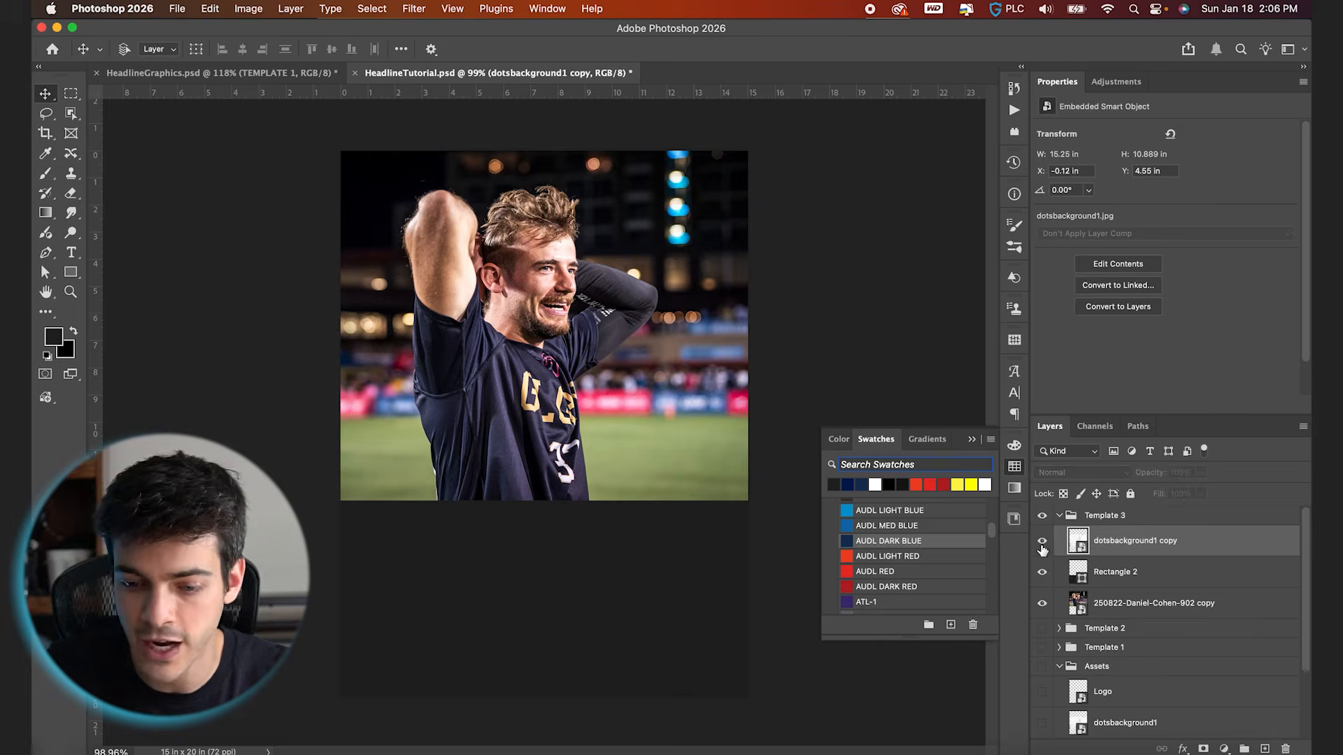
left_click(1042, 541)
left_click_drag(713, 437, 713, 517)
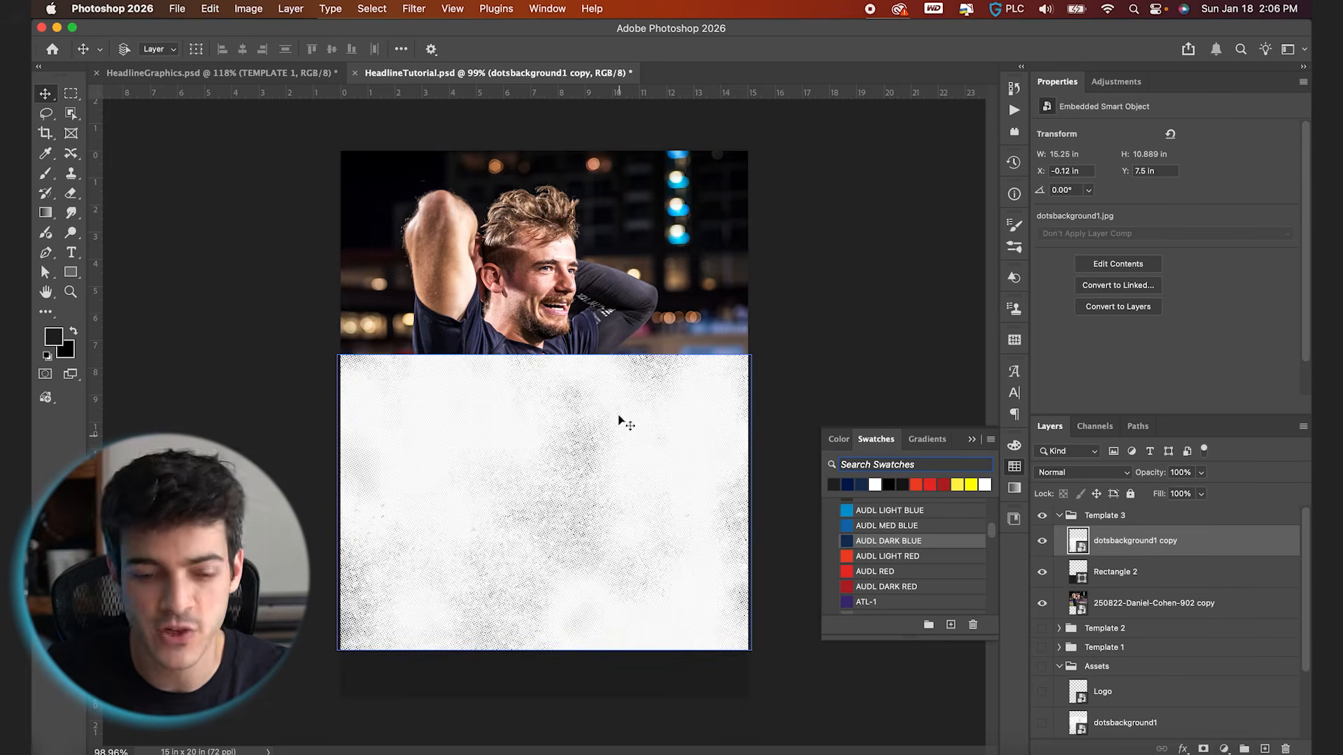
scroll(567, 522, "up", 3)
scroll(534, 557, "down", 3)
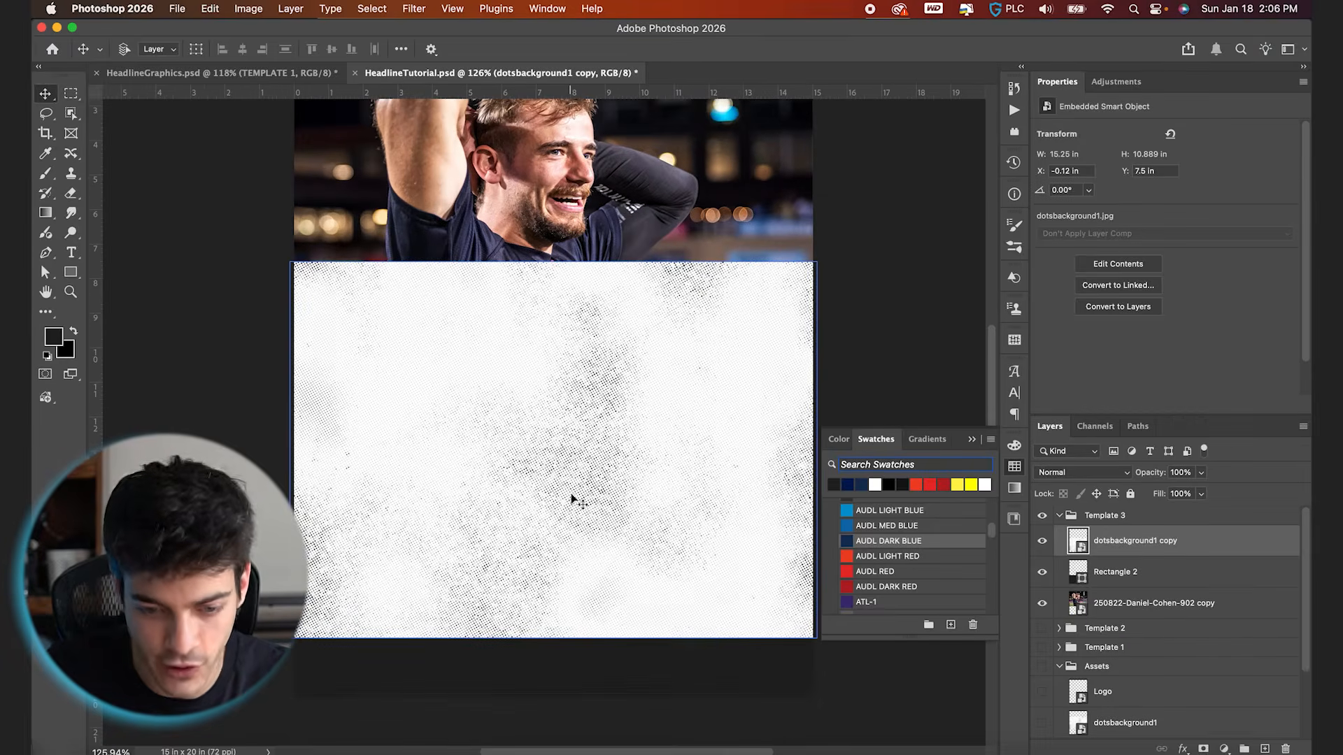
left_click(588, 693)
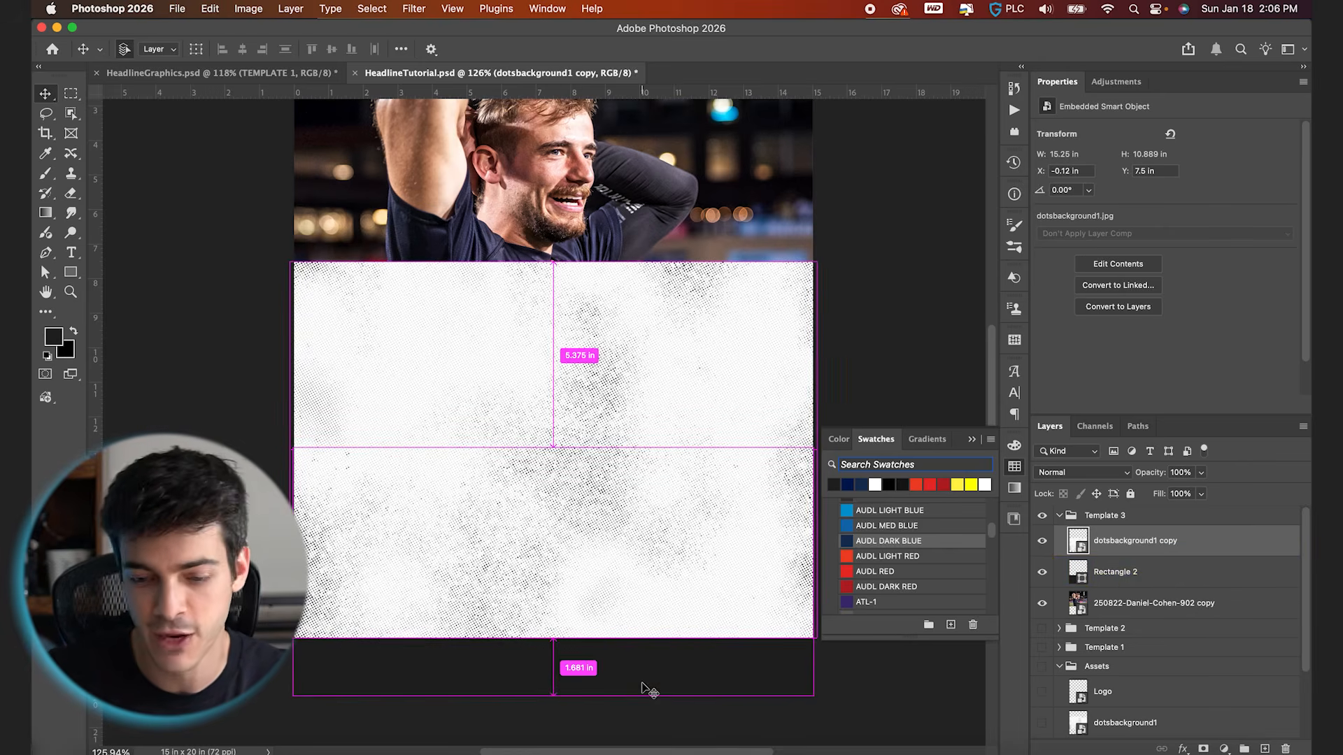
Invert the dots texture copy and set its blend mode to Color Dodge
key("super+i")
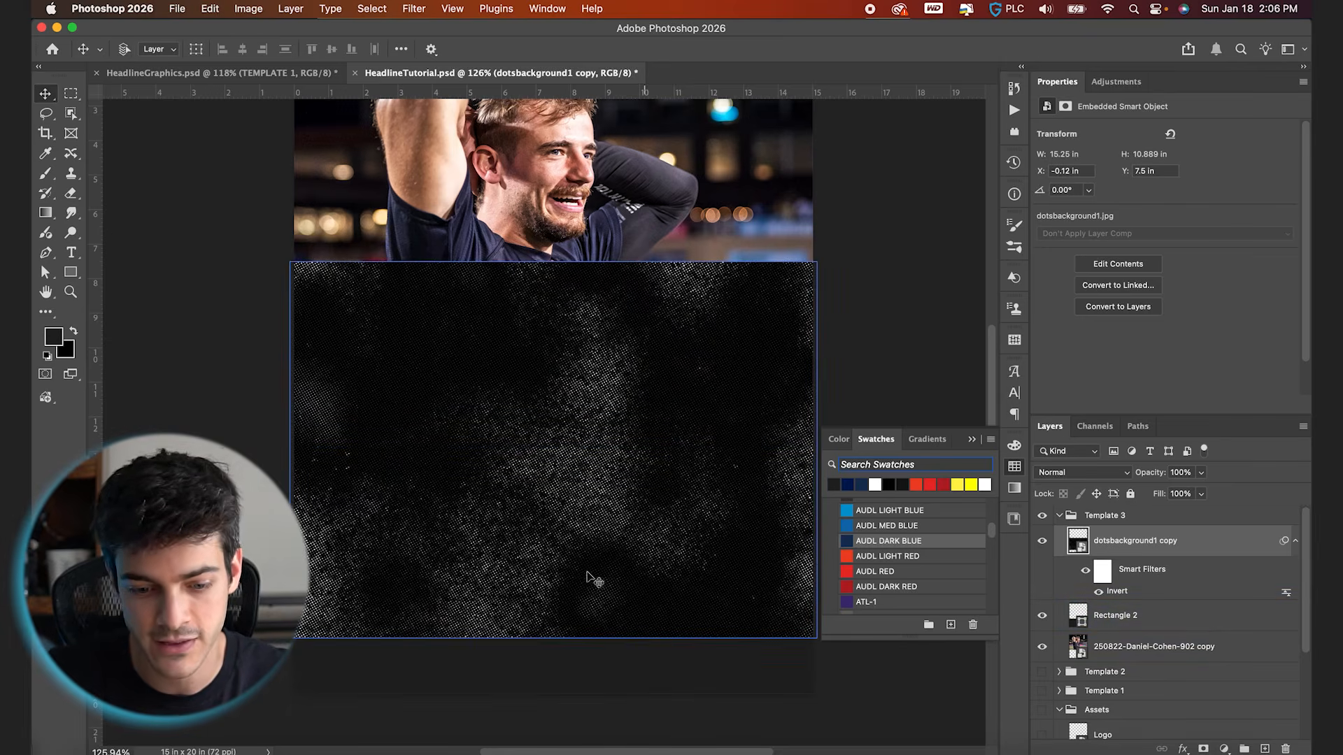
left_click(1079, 473)
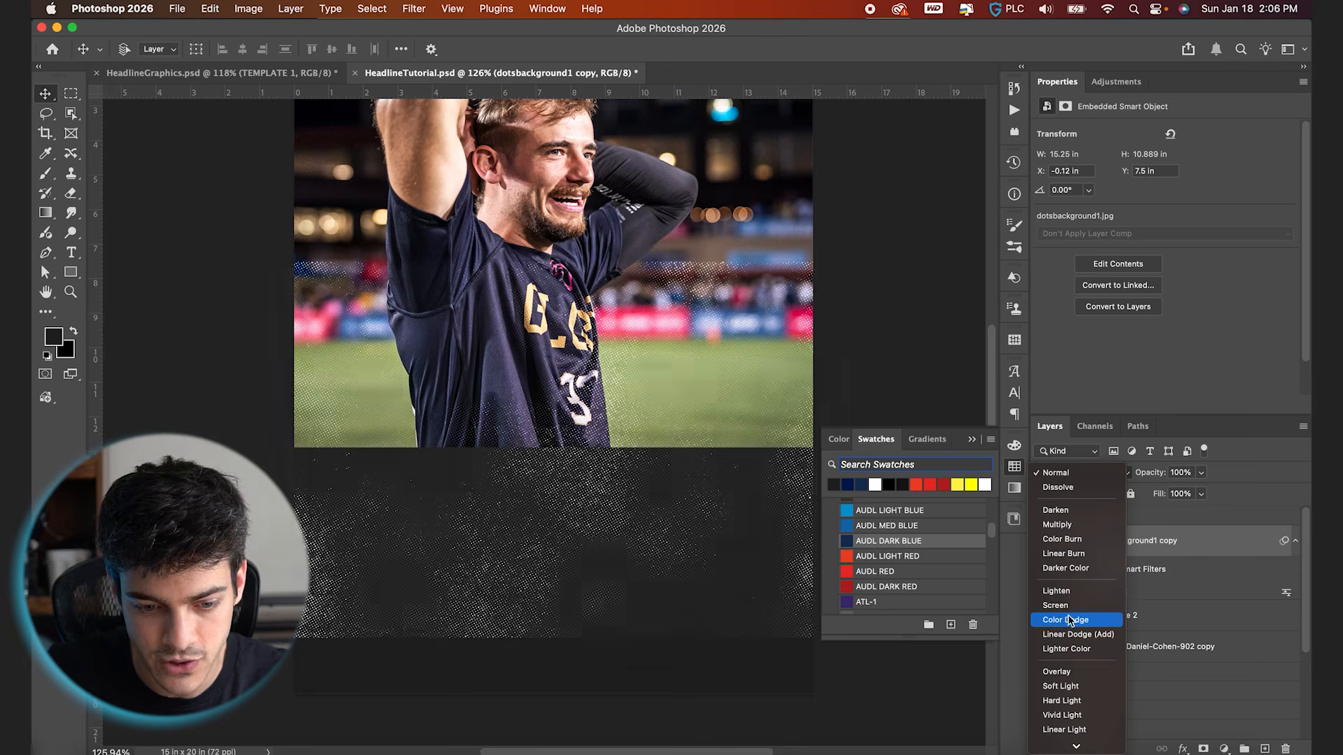
left_click(1068, 619)
Move the dots texture down to about Y 9.56 in and clip it to the dark rectangle with a clipping mask
left_click_drag(672, 476, 728, 533)
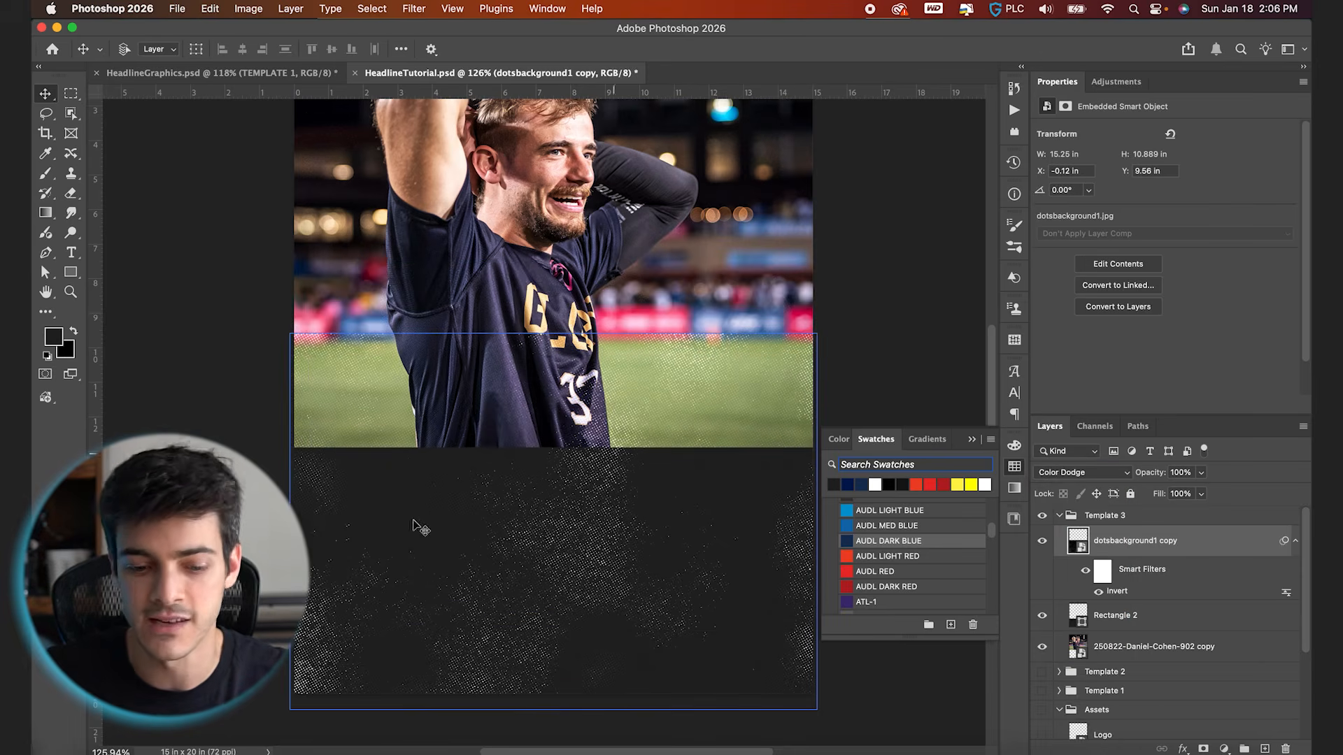
left_click(1105, 616)
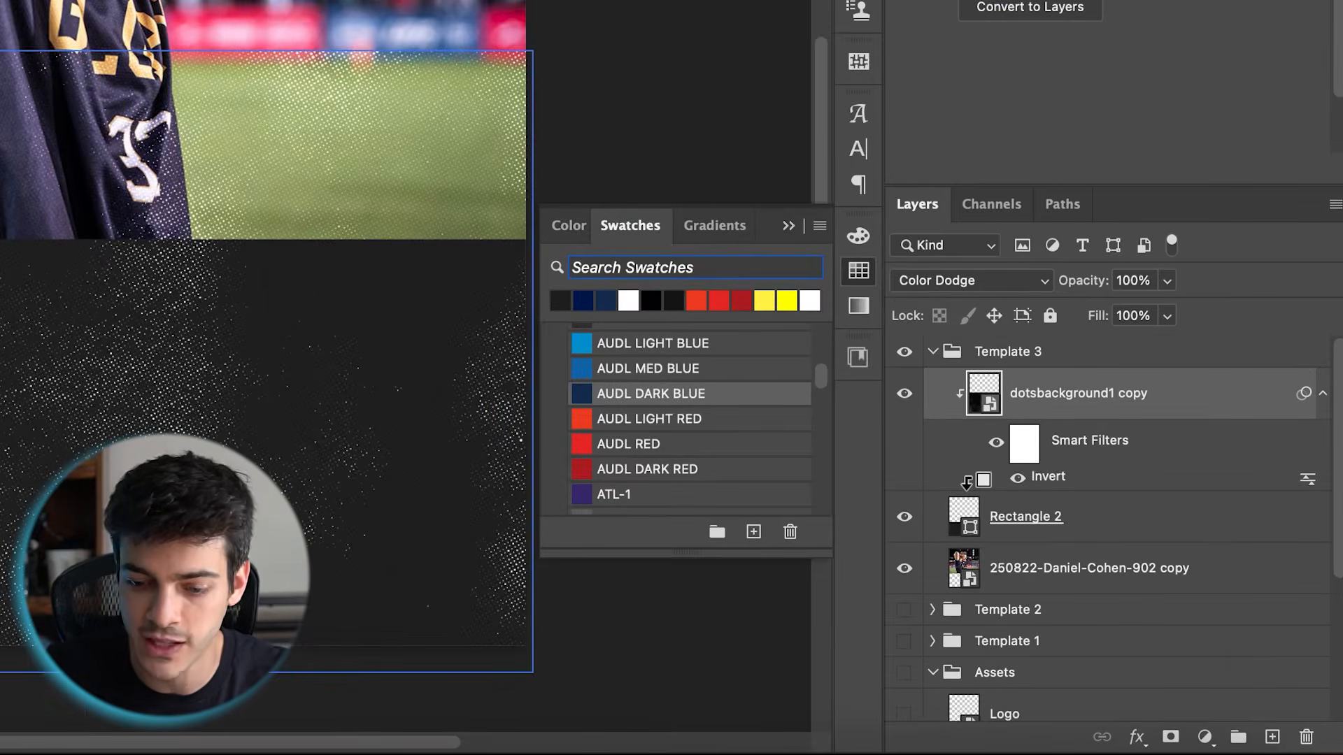
left_click(967, 483, "alt")
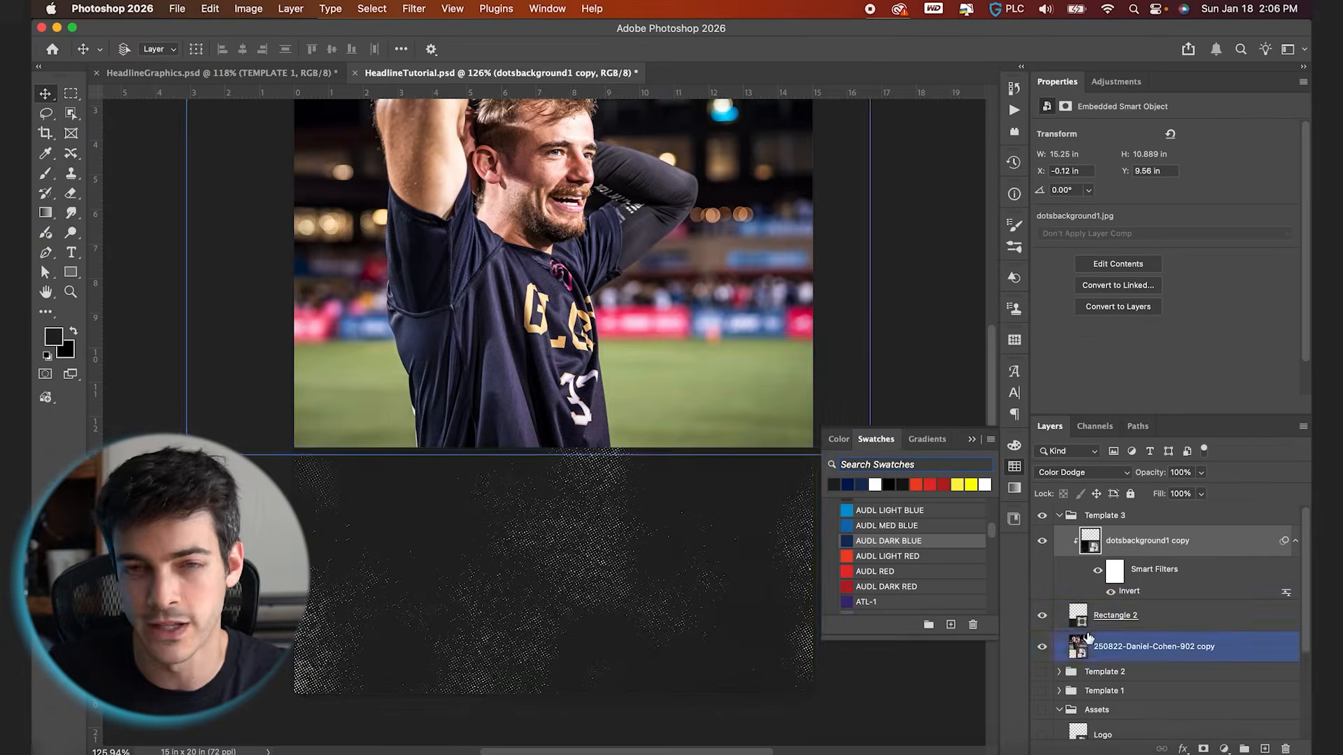
scroll(741, 534, "up", 4)
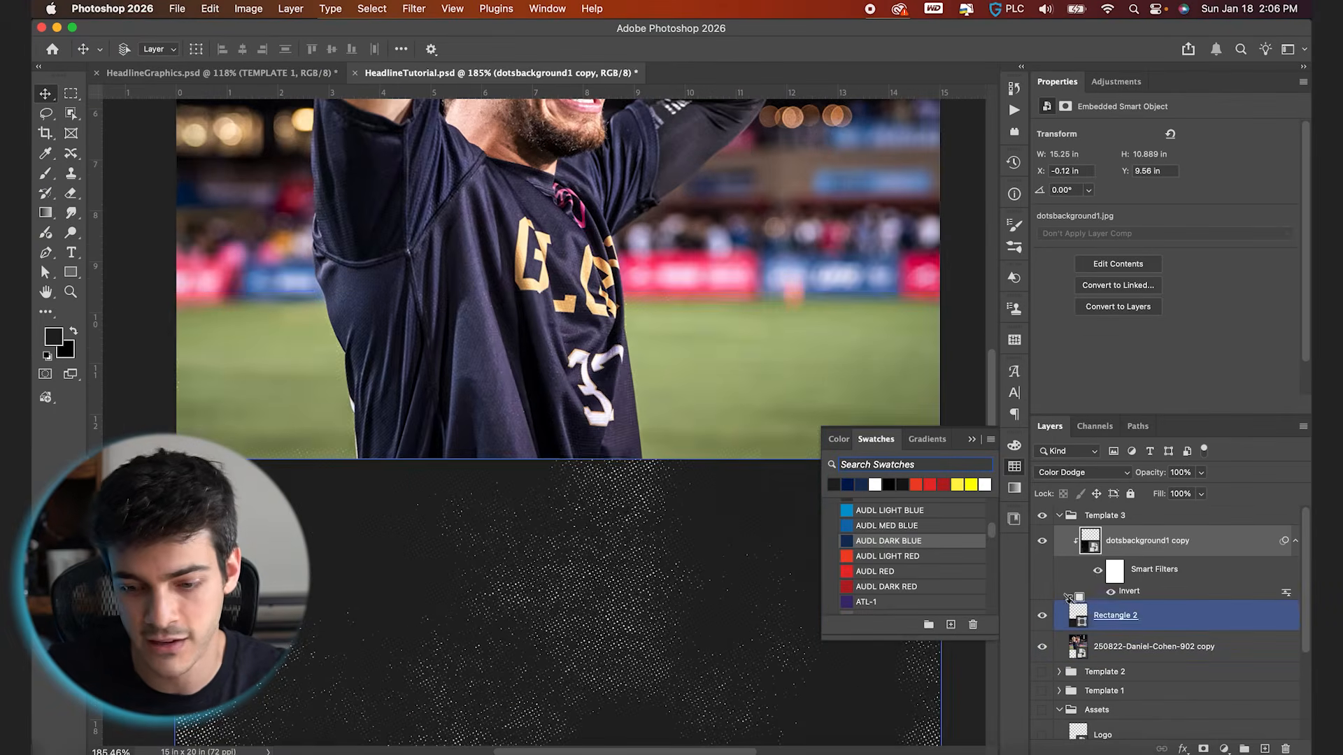
left_click(1073, 606, "alt")
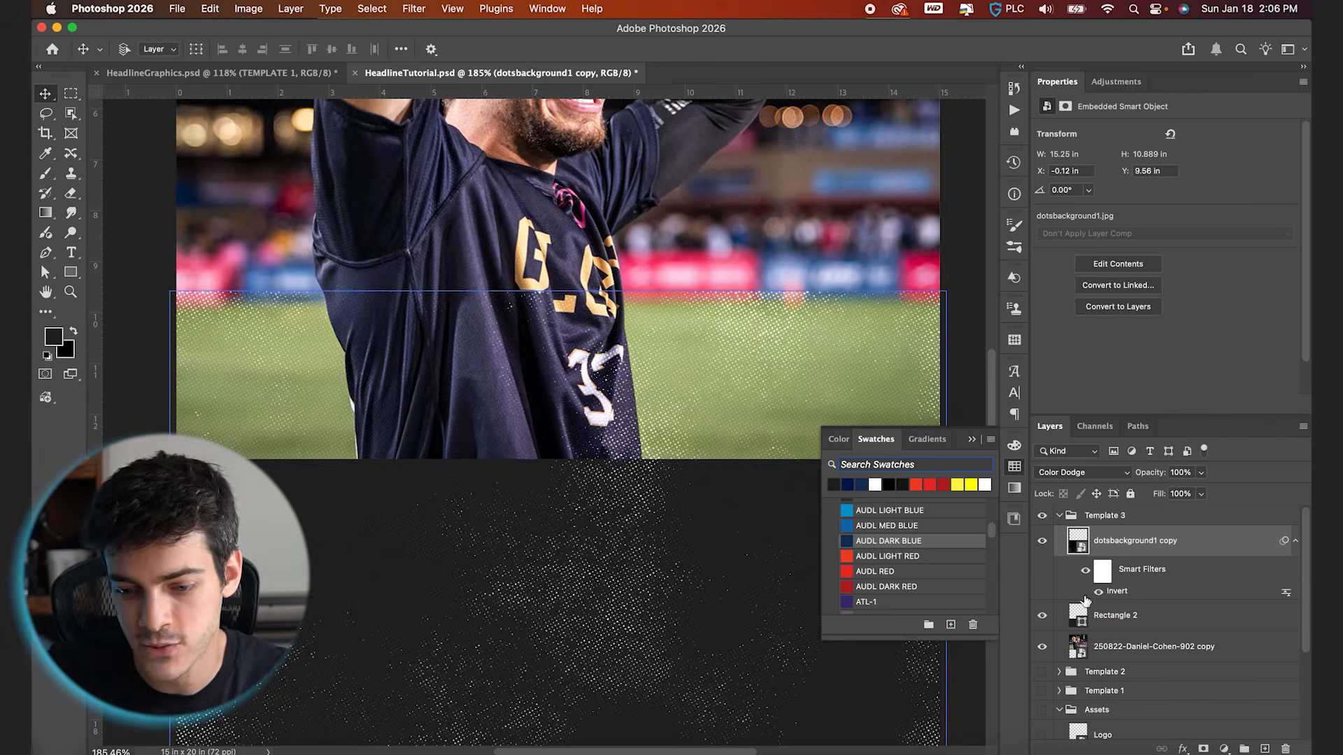
left_click(1090, 605, "alt")
Lower the clipped dots texture's opacity to 55%
scroll(744, 557, "down", 3)
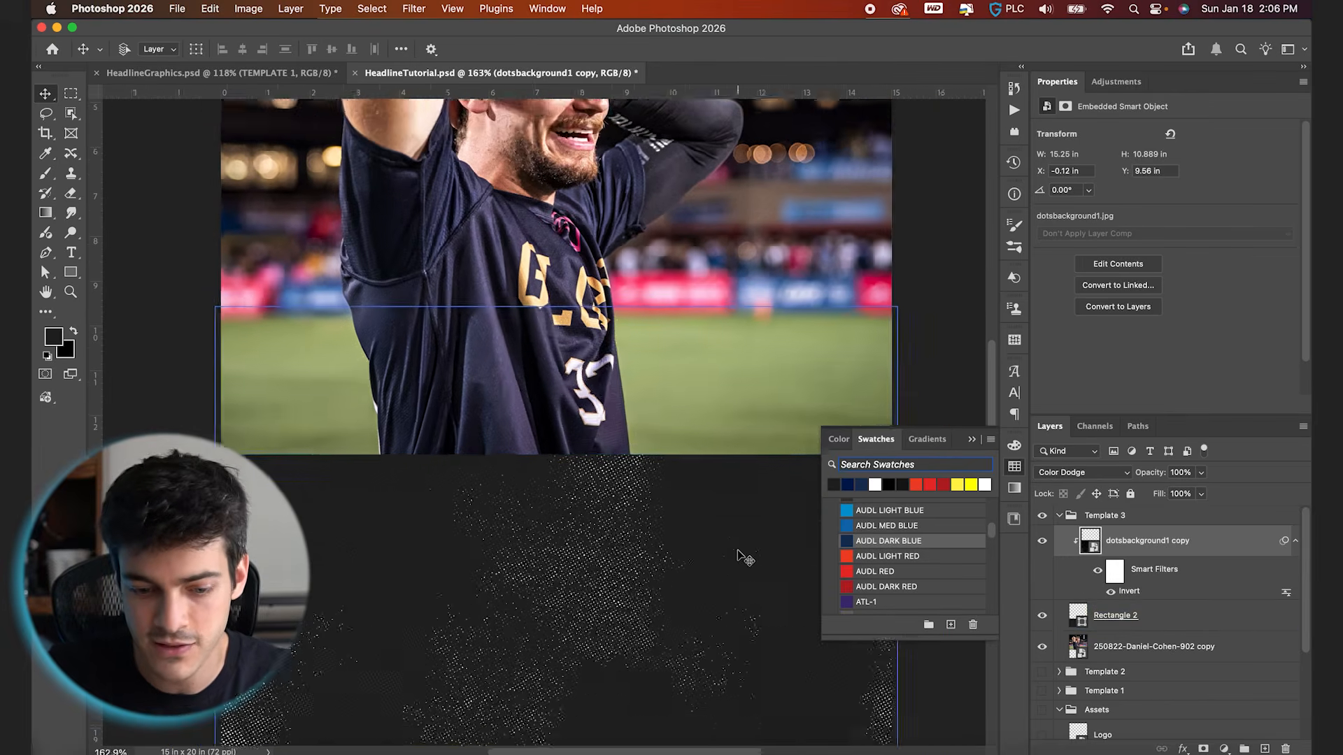
left_click_drag(1145, 475, 1119, 474)
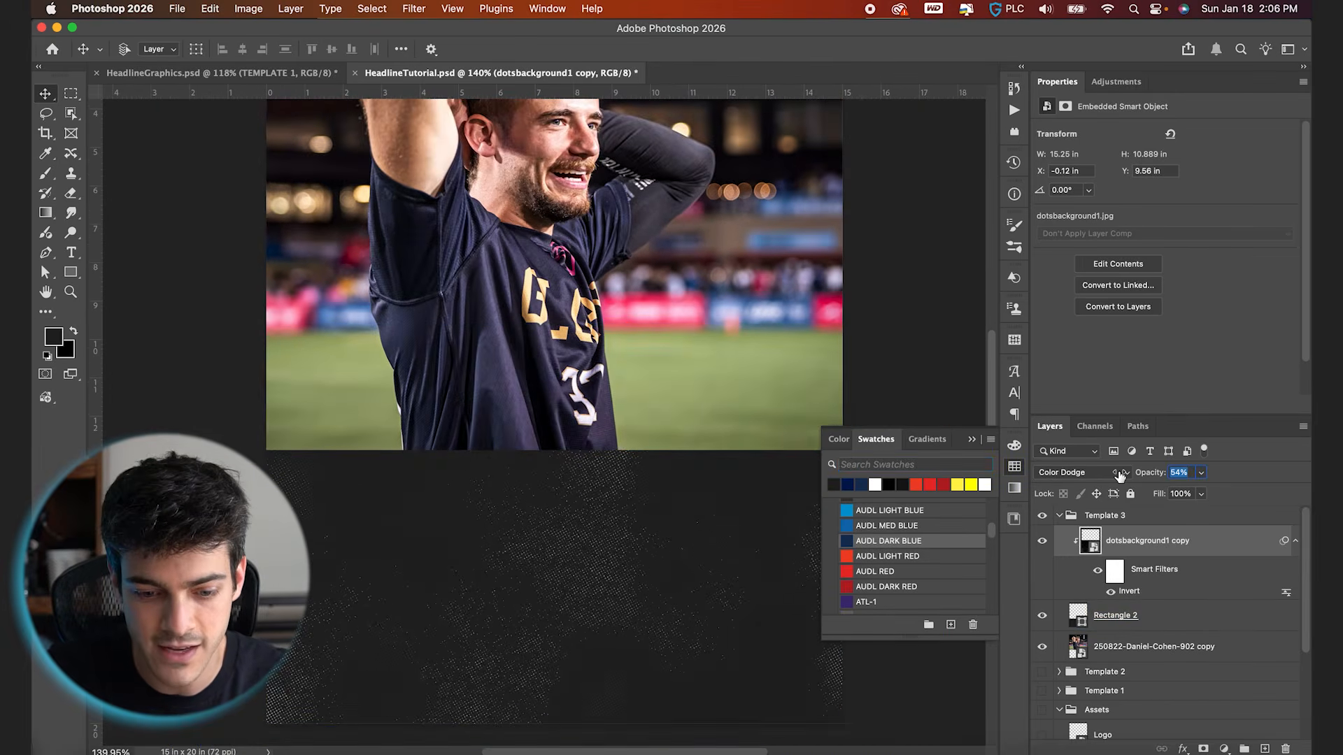
scroll(569, 571, "down", 3)
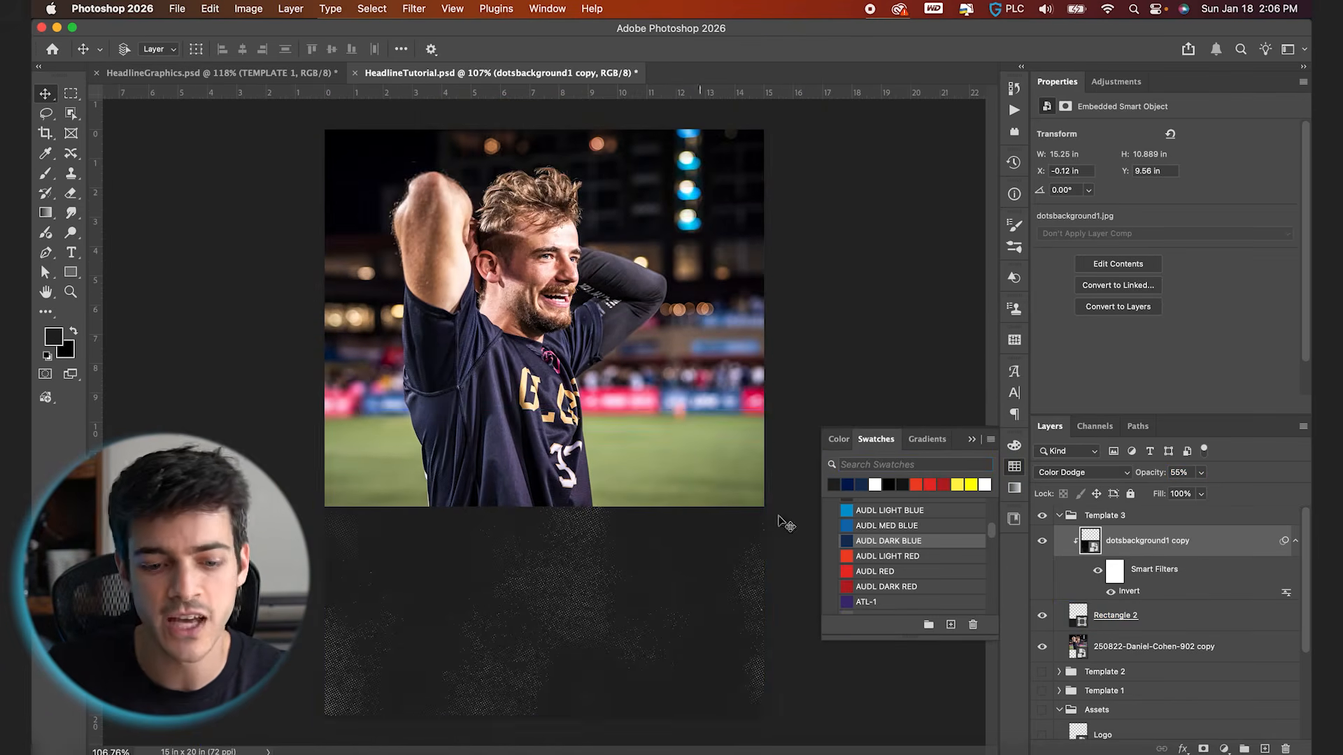
On a new layer, draw a white horizontal line with a 5 px stroke across the full canvas where the photo meets the dark rectangle
key("super+shift+alt+n")
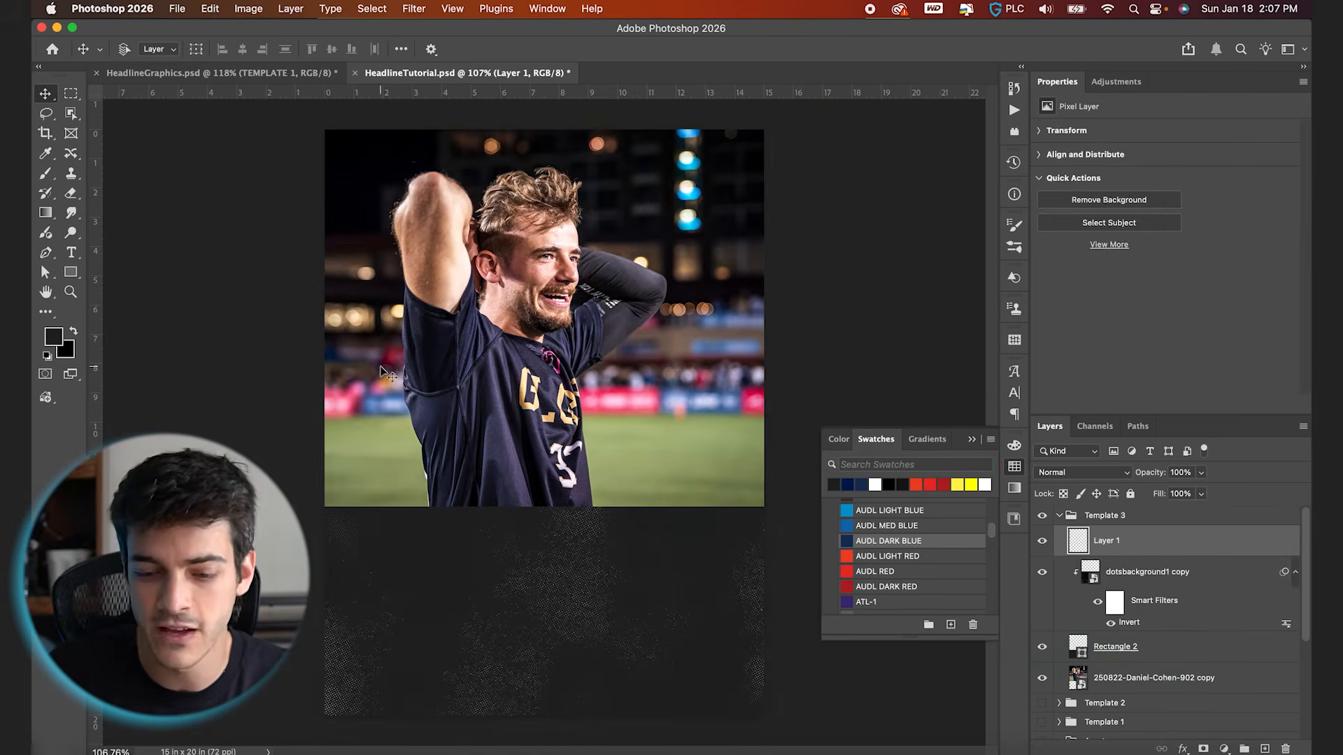
left_click(70, 272)
left_click(132, 343)
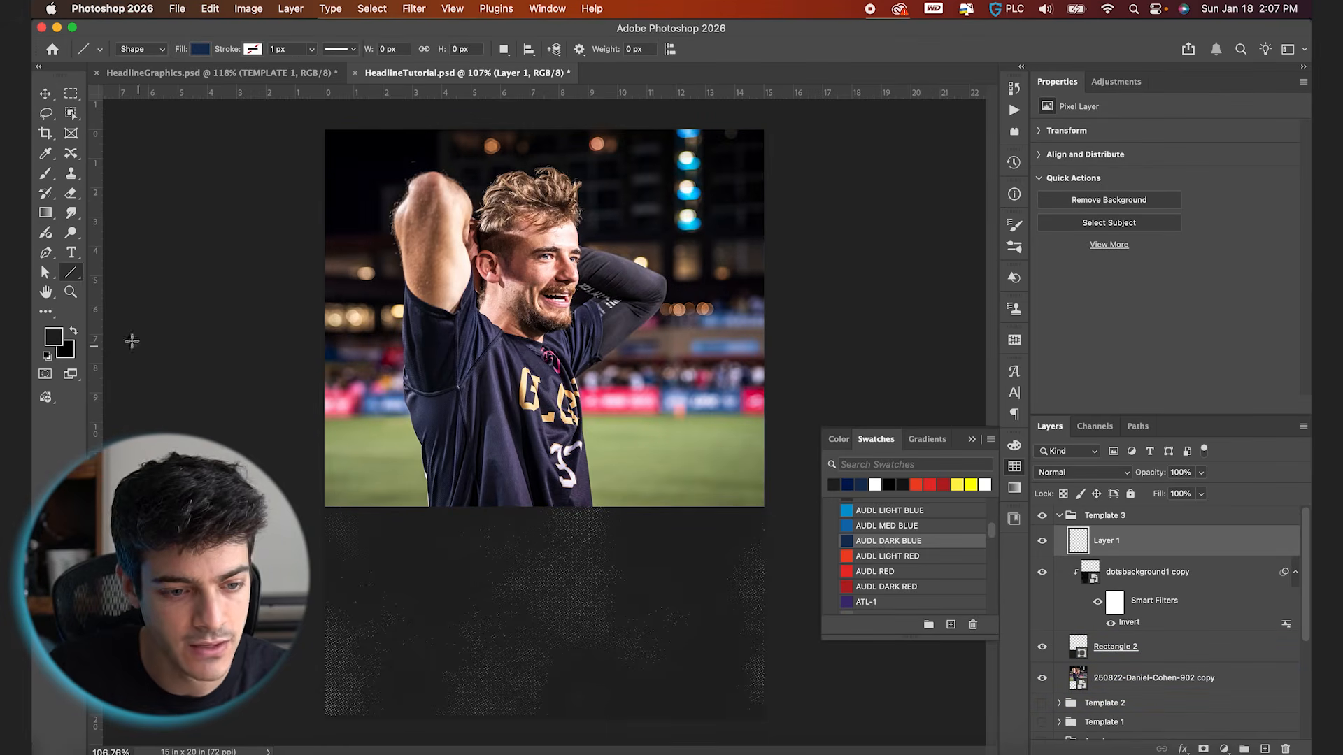
key("d")
key("x")
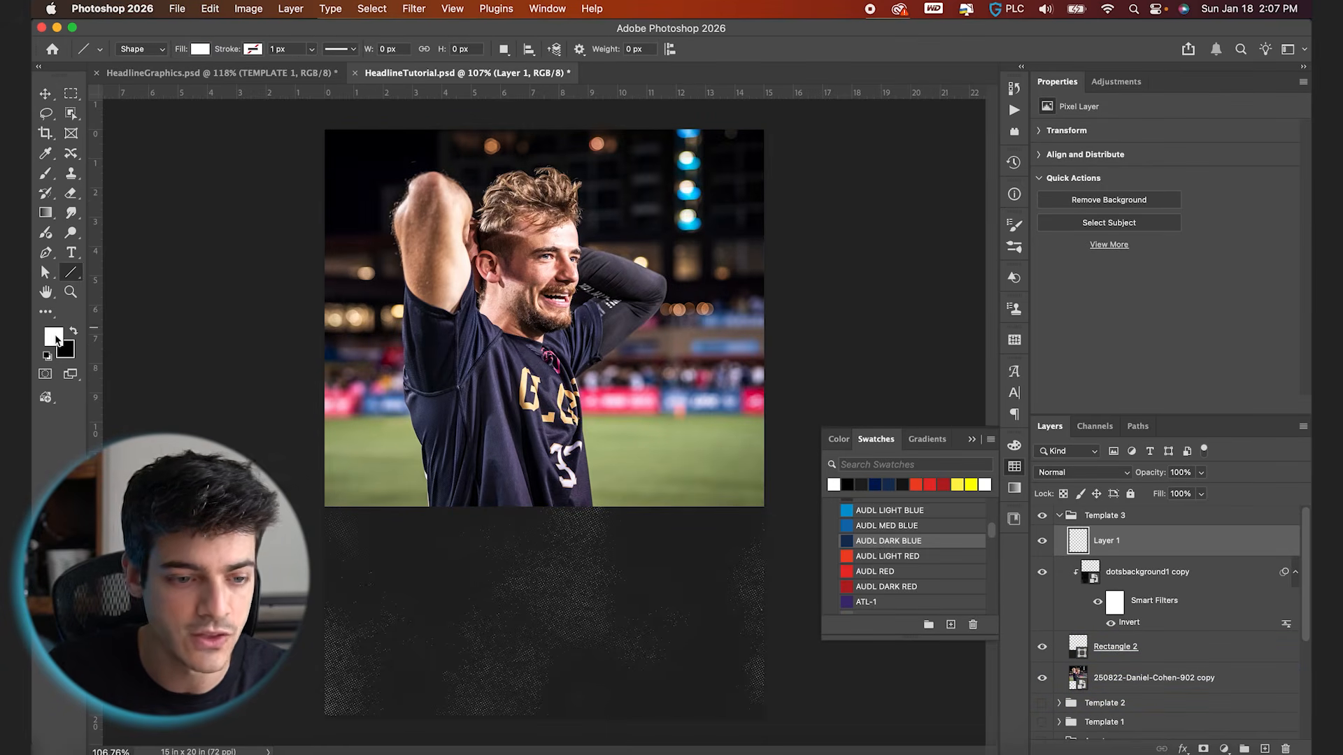
left_click(254, 51)
left_click(158, 131)
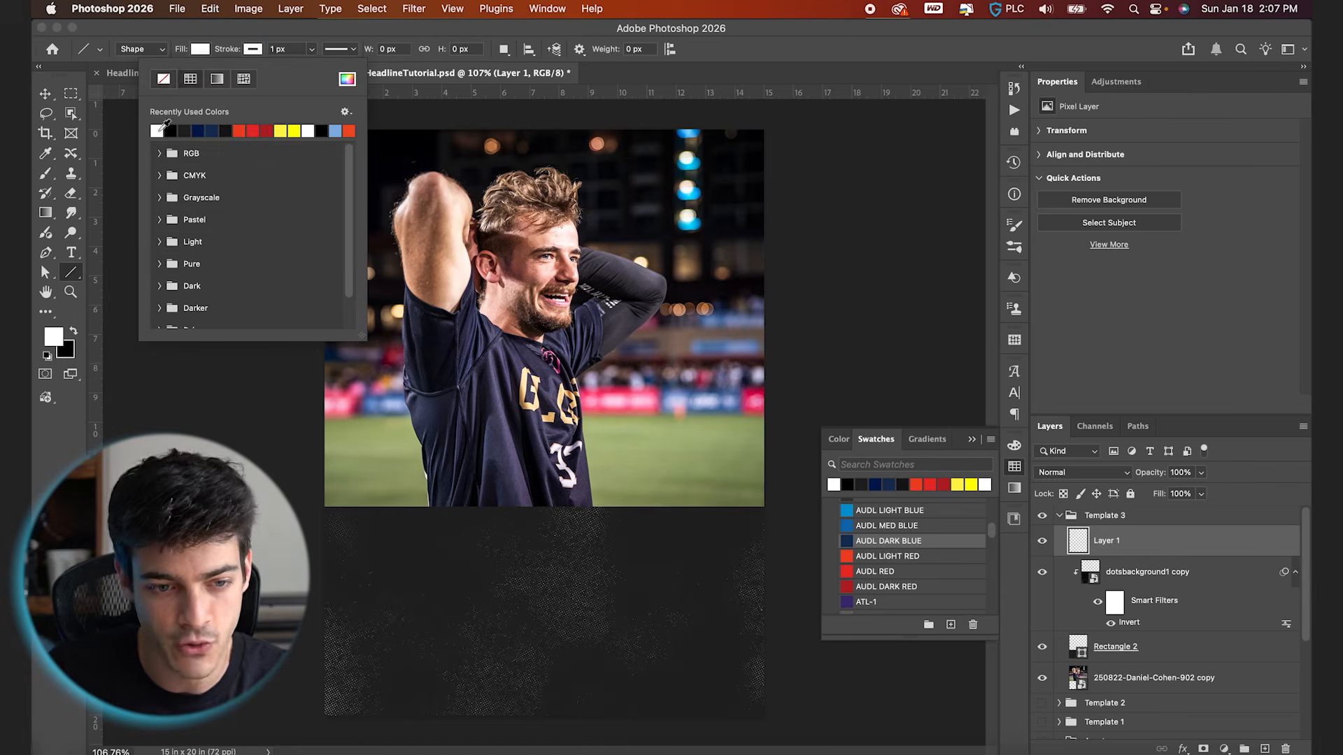
left_click(296, 49)
type("5")
key("Return")
left_click_drag(322, 507, 768, 520)
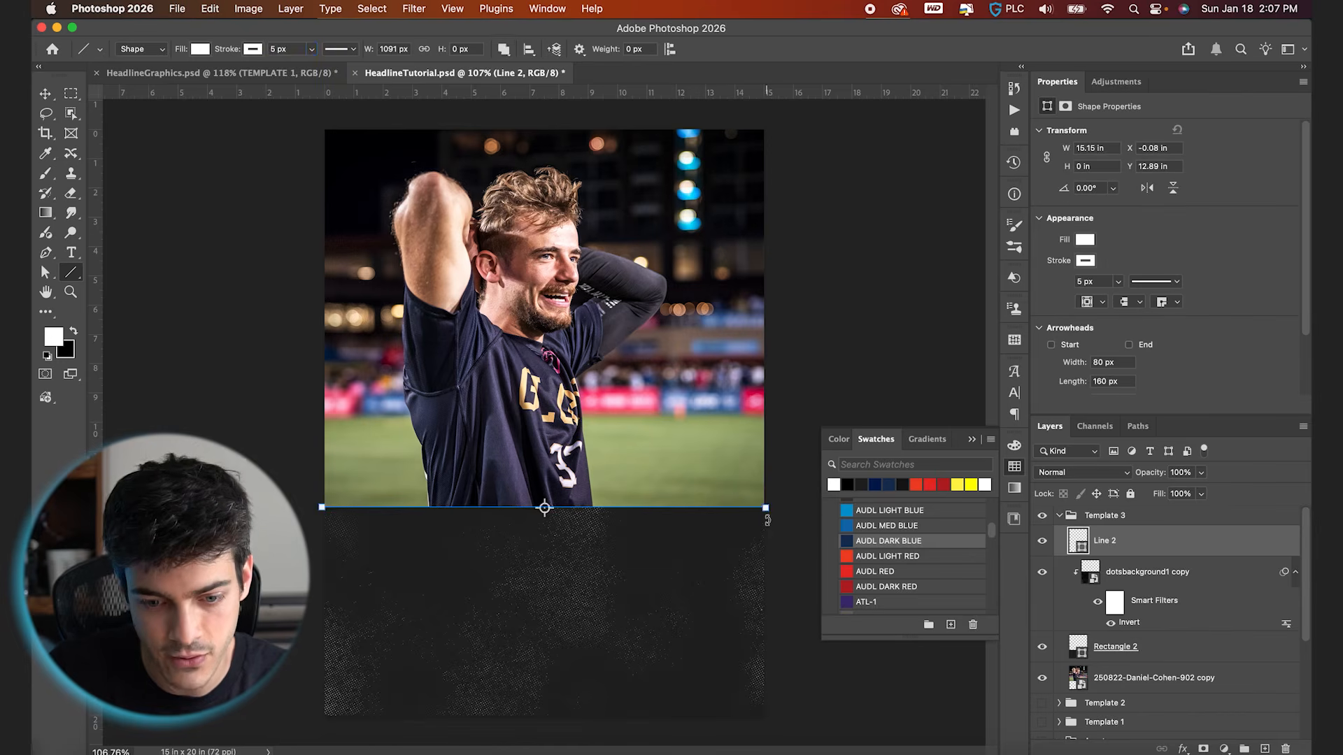
key("v")
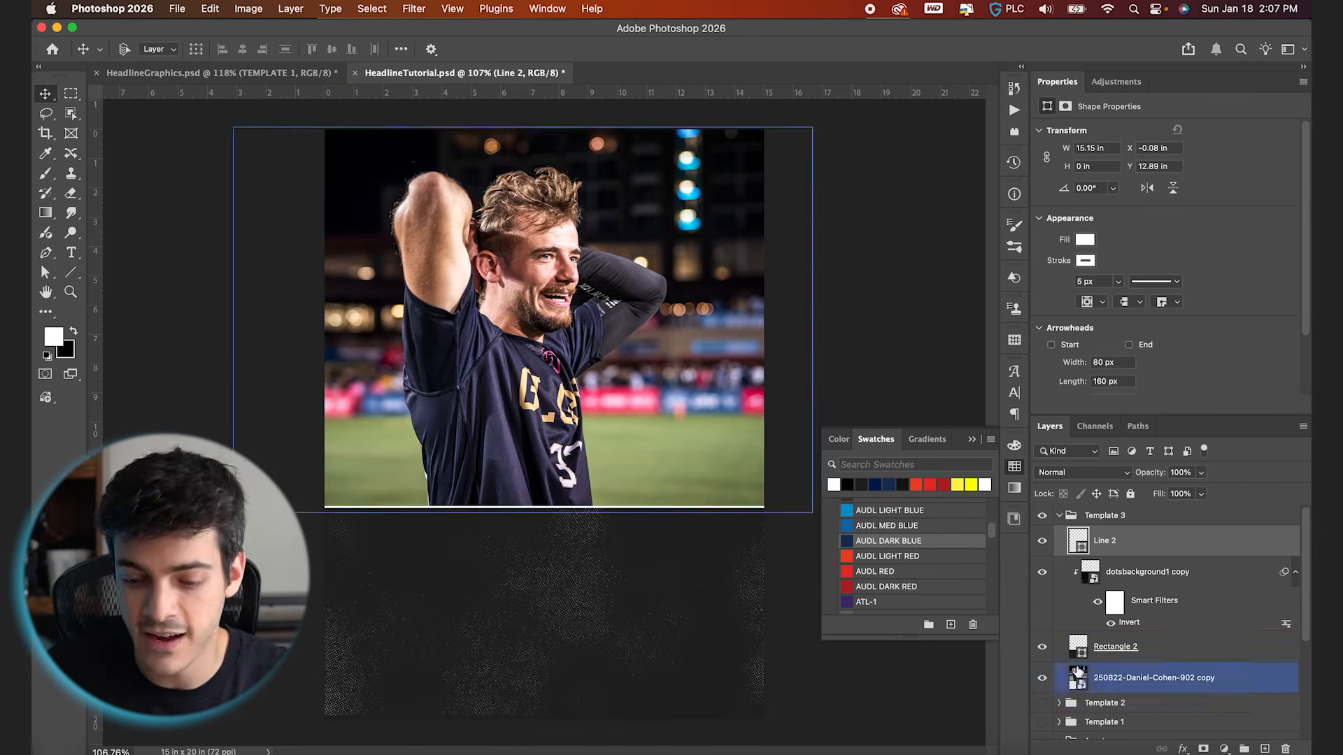
Copy the BREAKING headline and its subheading text from Template 2 into Template 3, just below the white line layer
left_click(1059, 705)
scroll(1061, 707, "down", 5)
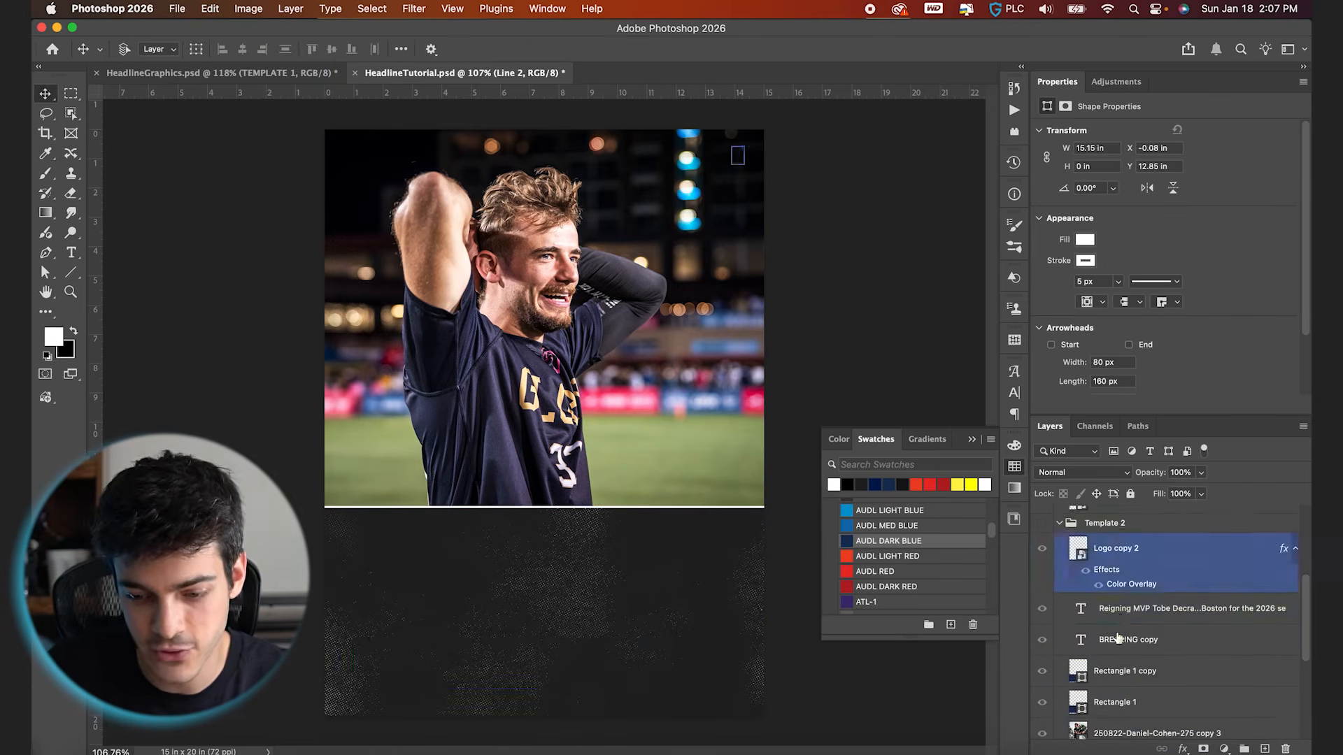
left_click(1121, 618)
left_click(1125, 643, "shift")
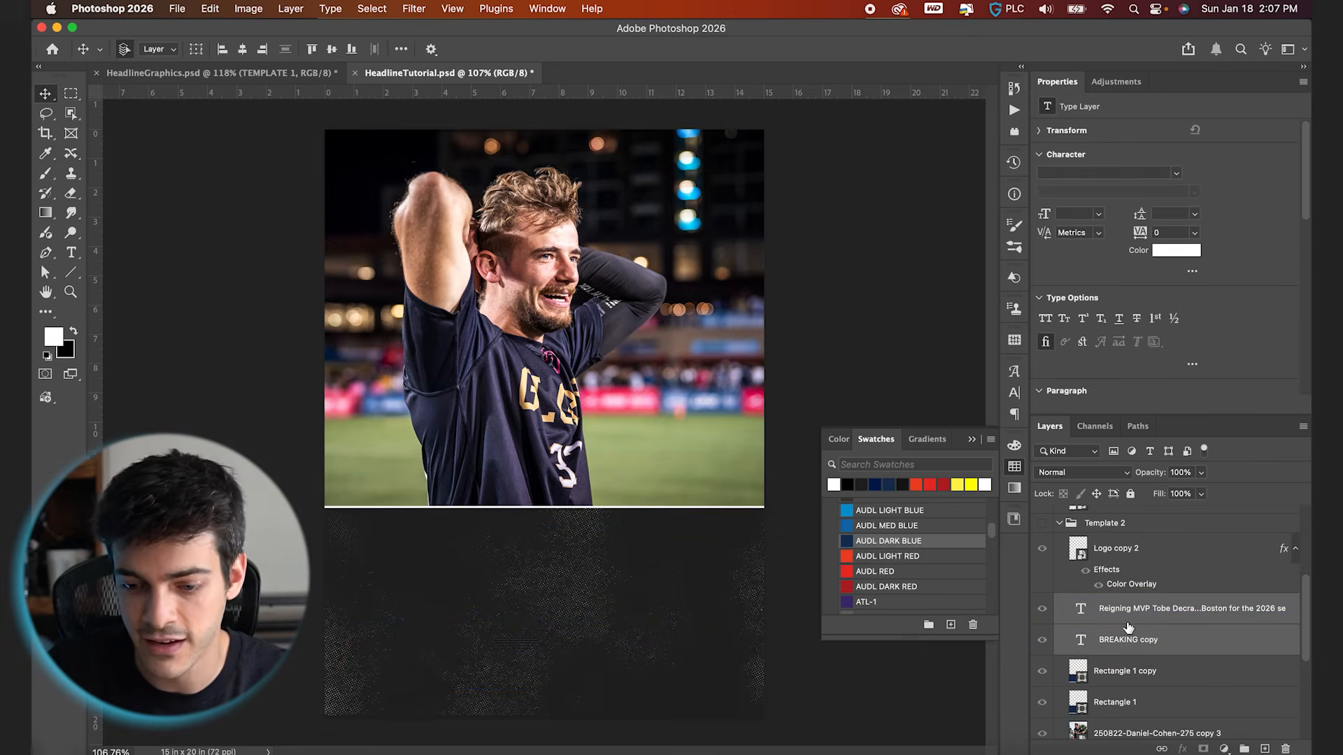
left_click_drag(1095, 615, 1128, 572)
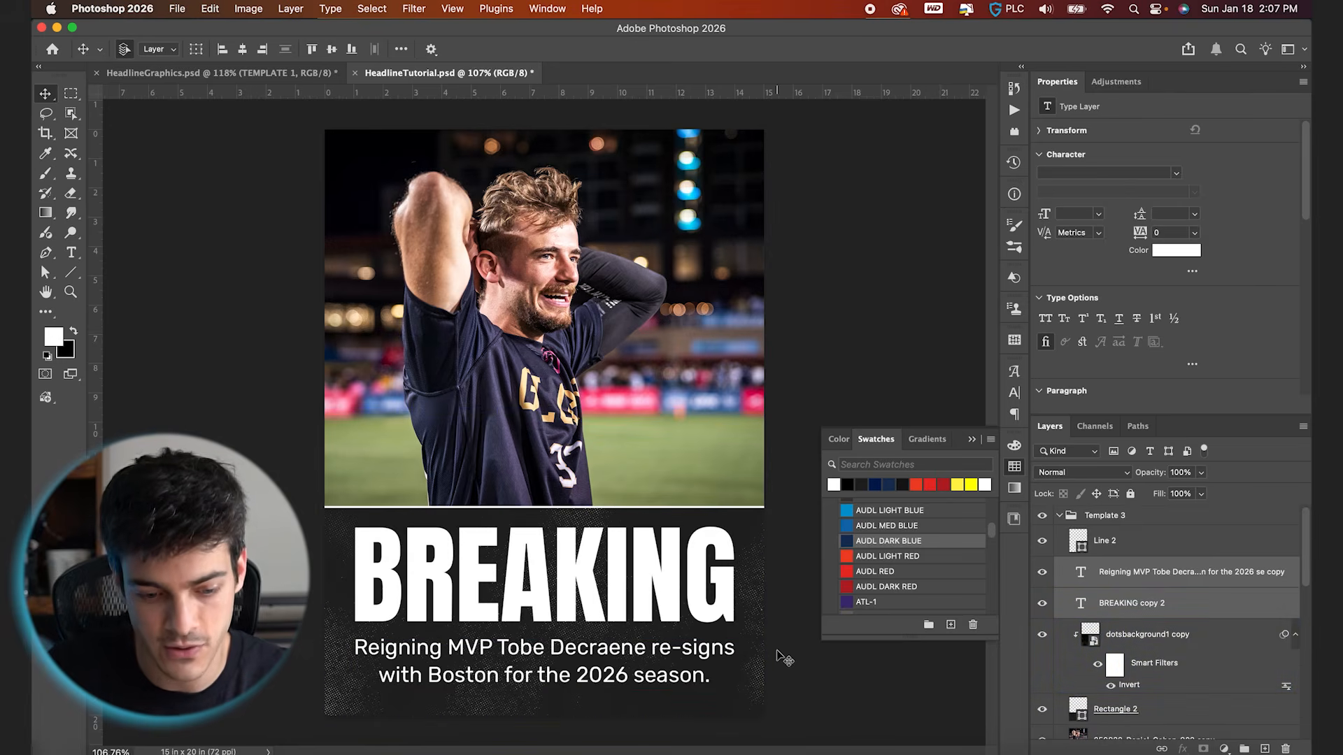
With the grid shown, nudge the BREAKING headline and its subheading down slightly inside the dark box
key("super+apostrophe")
scroll(566, 649, "up", 5)
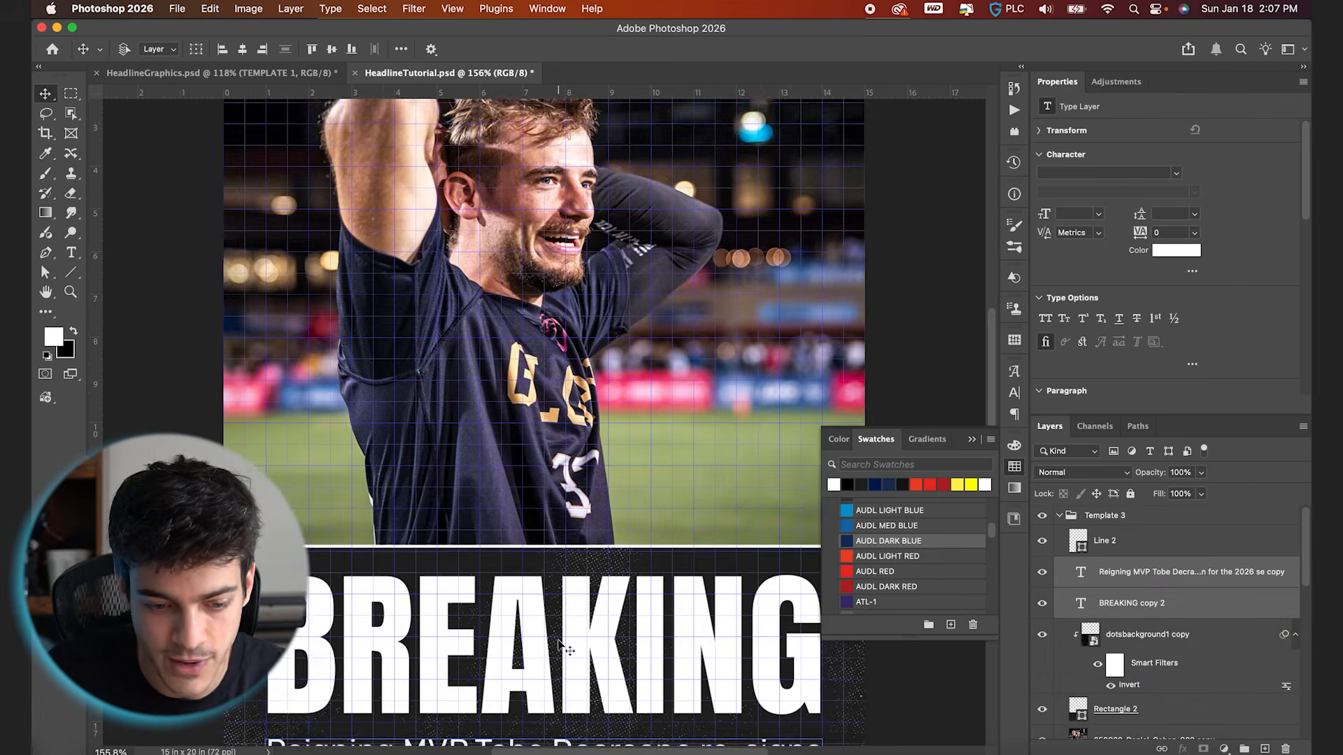
scroll(580, 630, "down", 3)
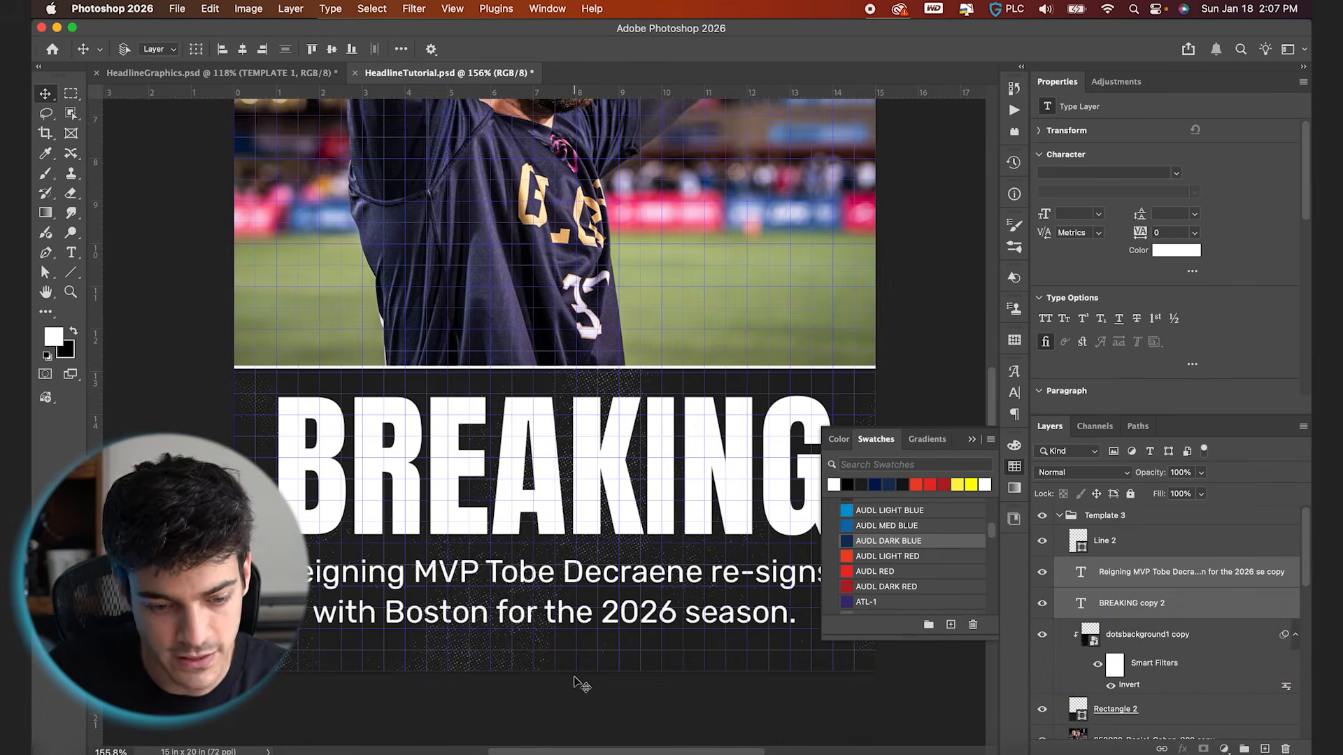
key("shift+Down")
left_click(393, 640)
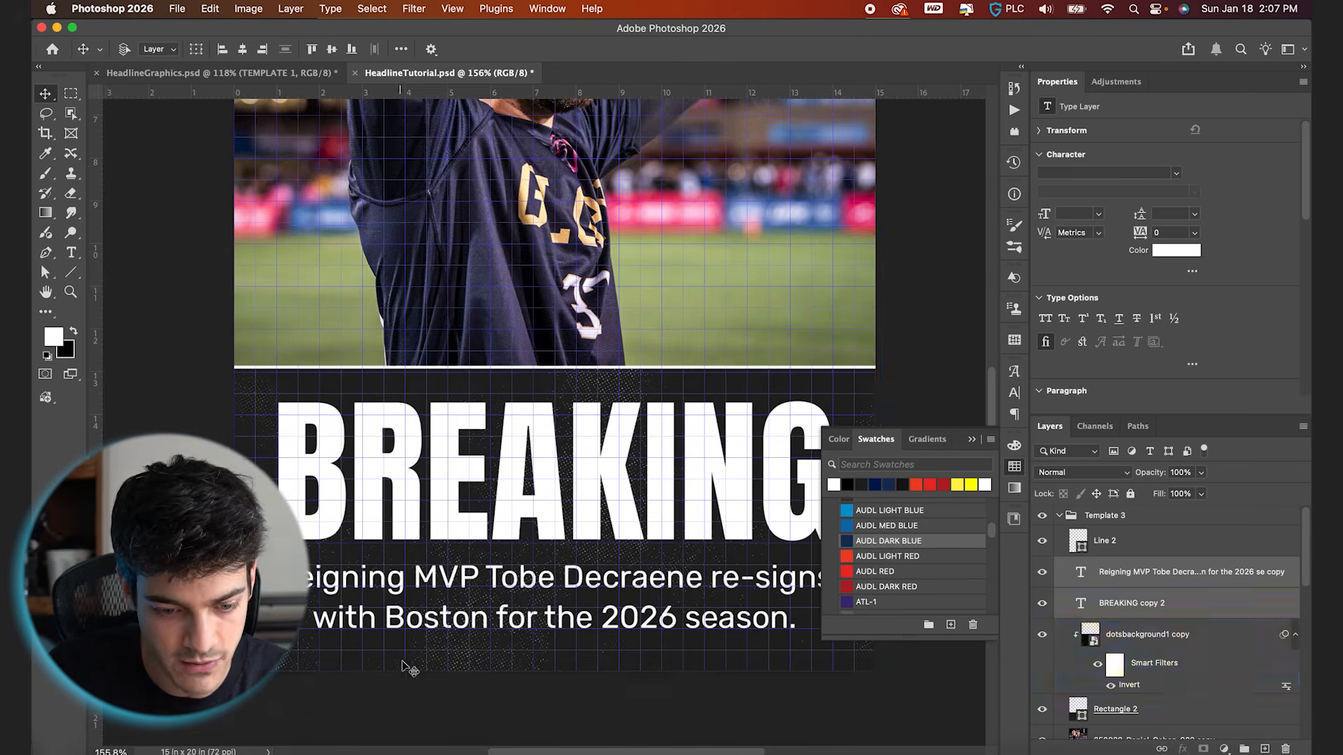
key("ctrl+z")
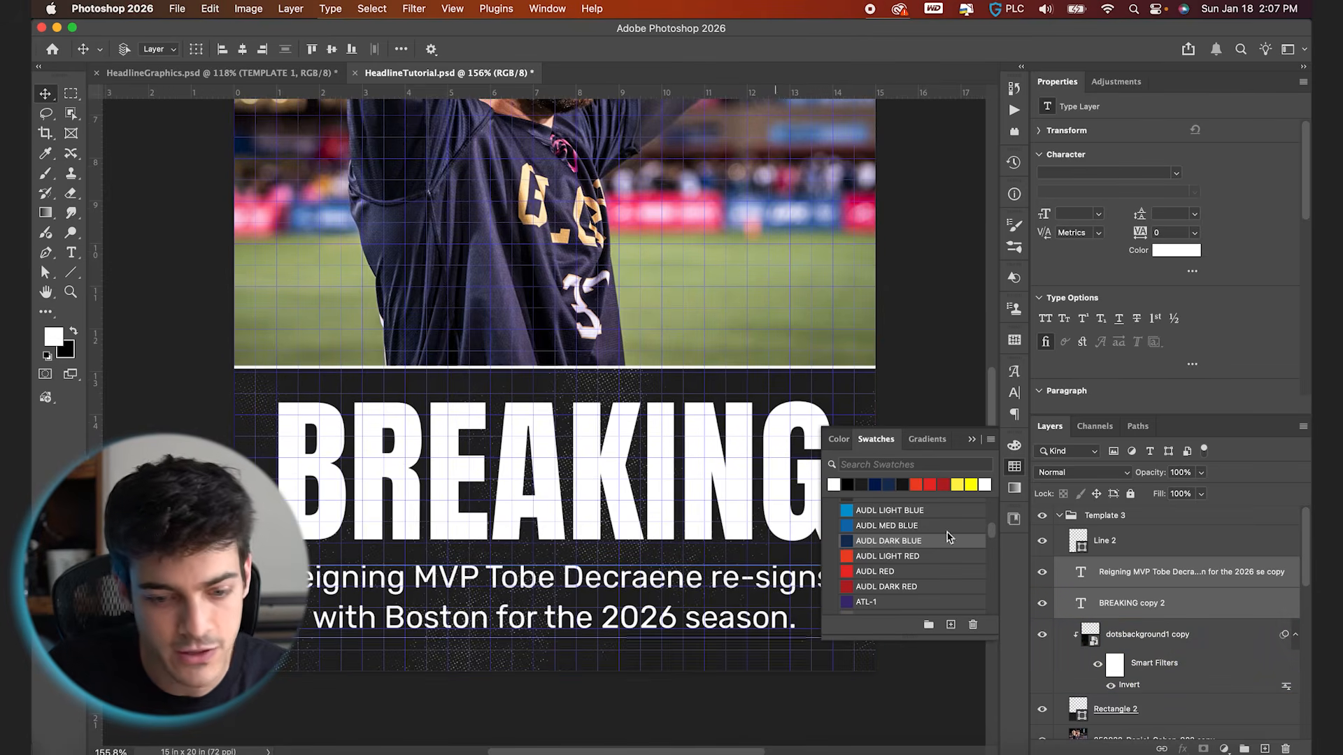
left_click(972, 440)
Stretch the top edge of Template 3's dark rectangle slightly upward over the photo
scroll(683, 471, "up", 3)
left_click(601, 376)
left_click(1117, 712)
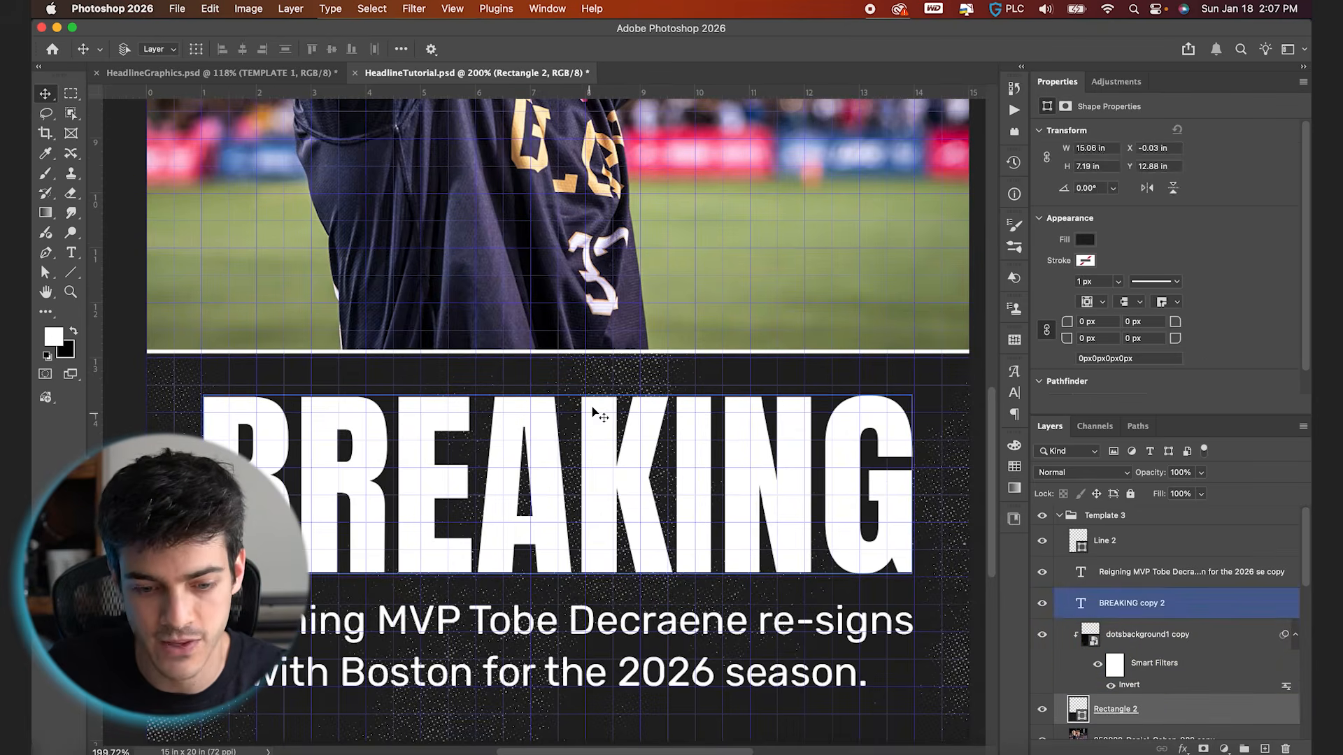
key("super+t")
left_click_drag(558, 353, 559, 340)
key("Return")
Move the white divider line up to Y 12.65 in to match the dark rectangle's top edge, and fit the canvas in view
left_click(1112, 542)
key("Up")
key("Up")
key("Up")
key("Up")
key("Up")
key("Up")
key("Up")
key("Up")
key("Up")
key("Up")
key("Up")
key("Up")
key("Up")
key("Up")
key("super+0")
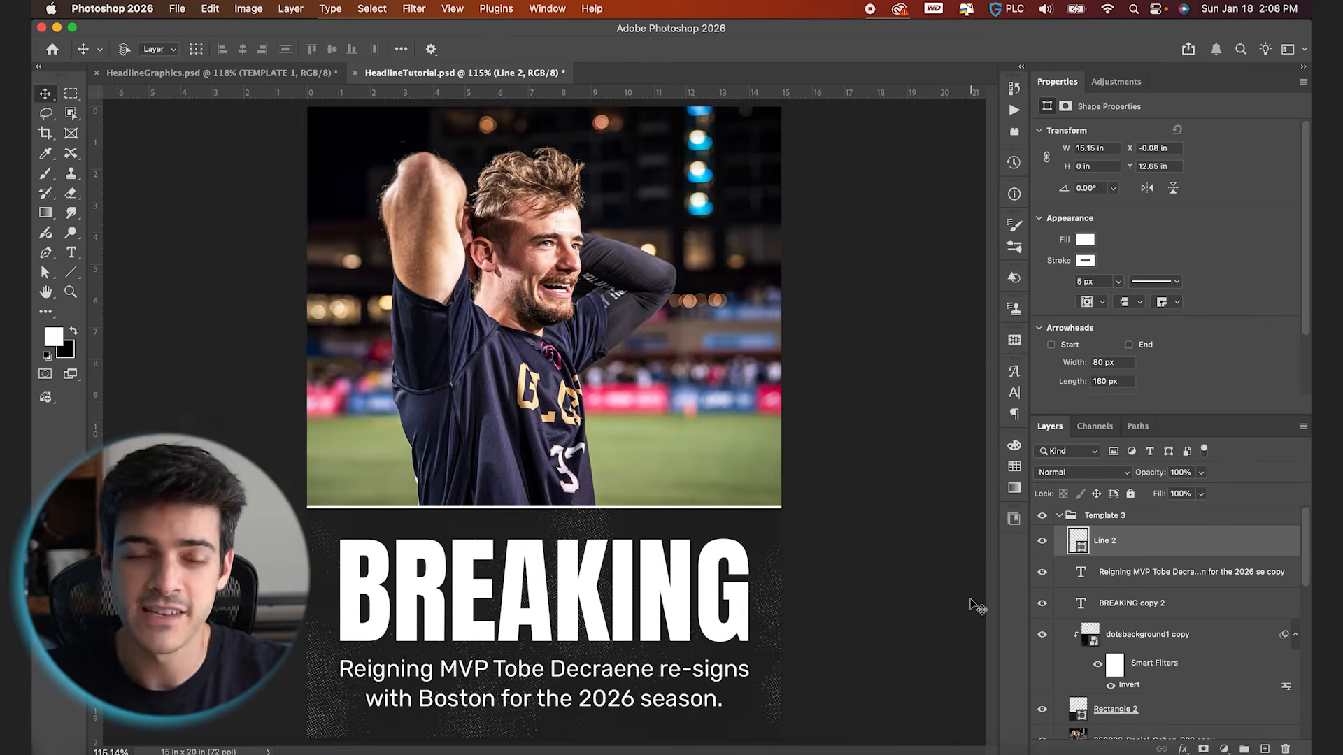
scroll(763, 534, "up", 3)
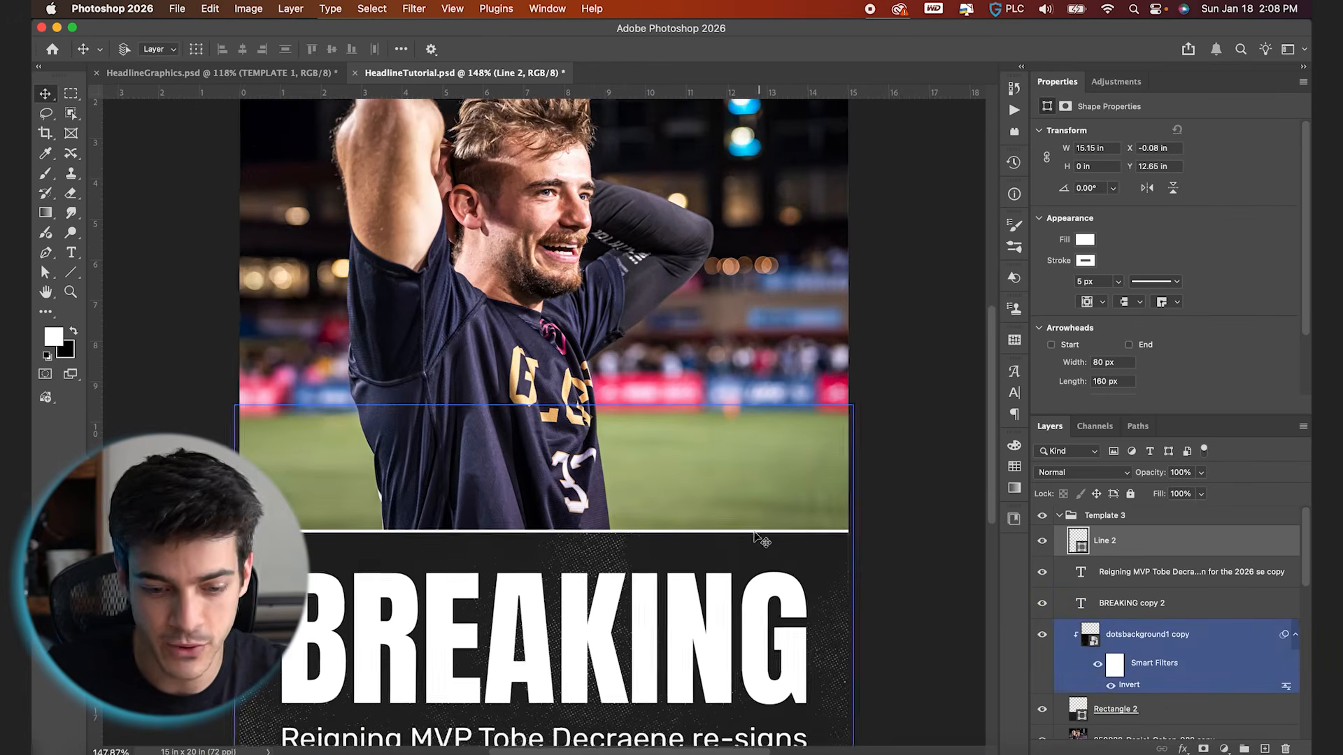
scroll(624, 545, "down", 2)
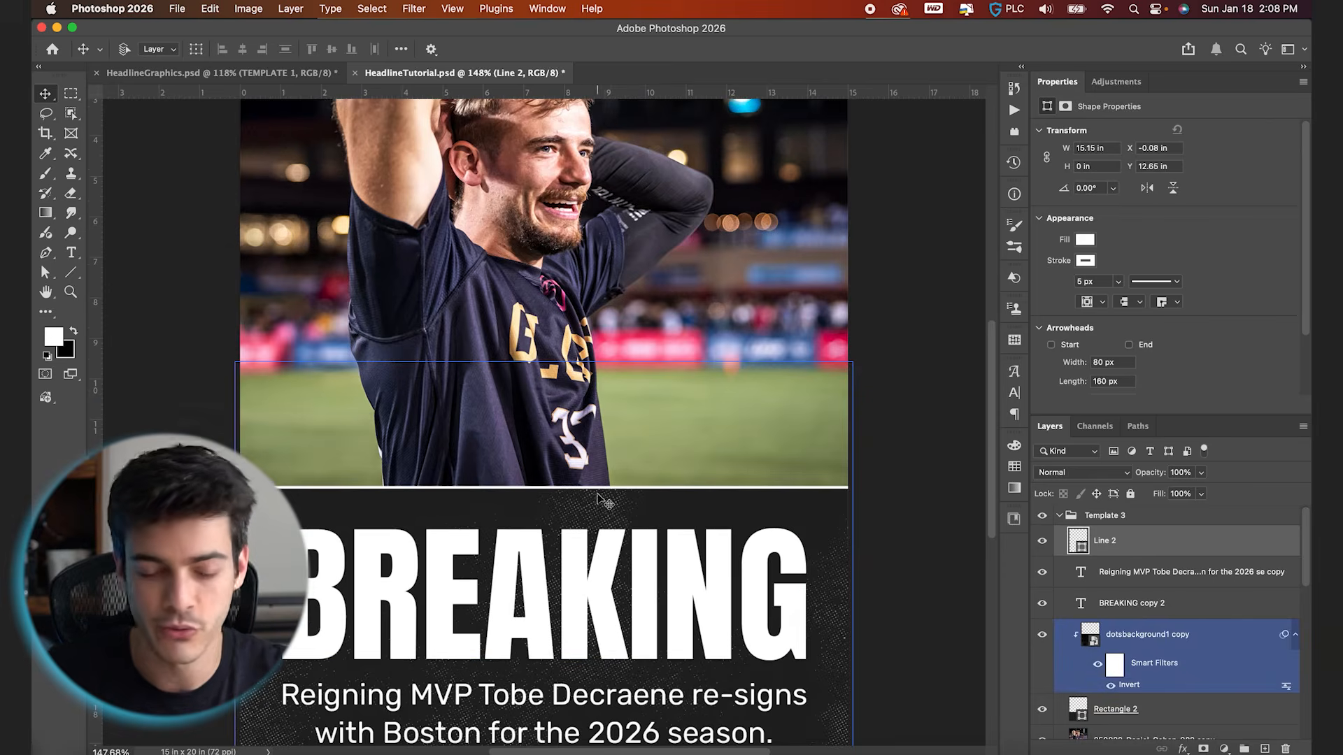
left_click(645, 536)
scroll(650, 542, "down", 2)
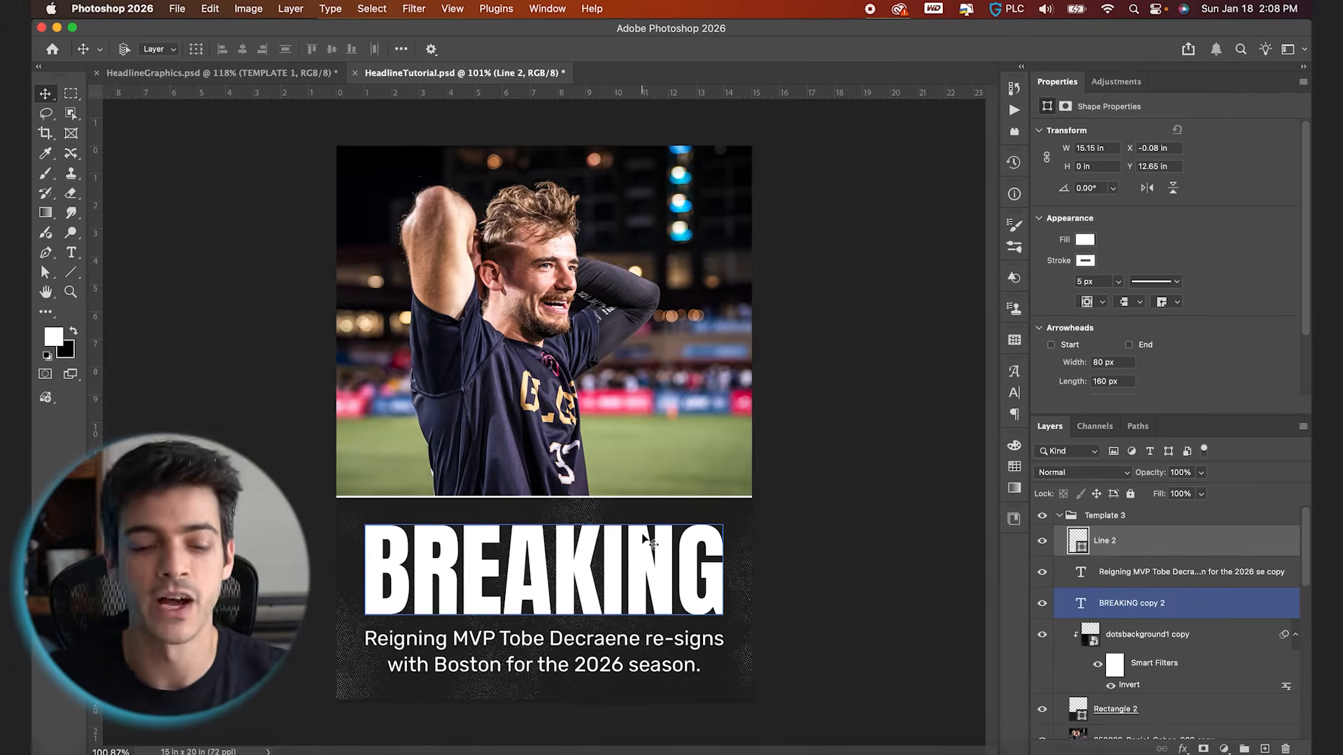
left_click(720, 445)
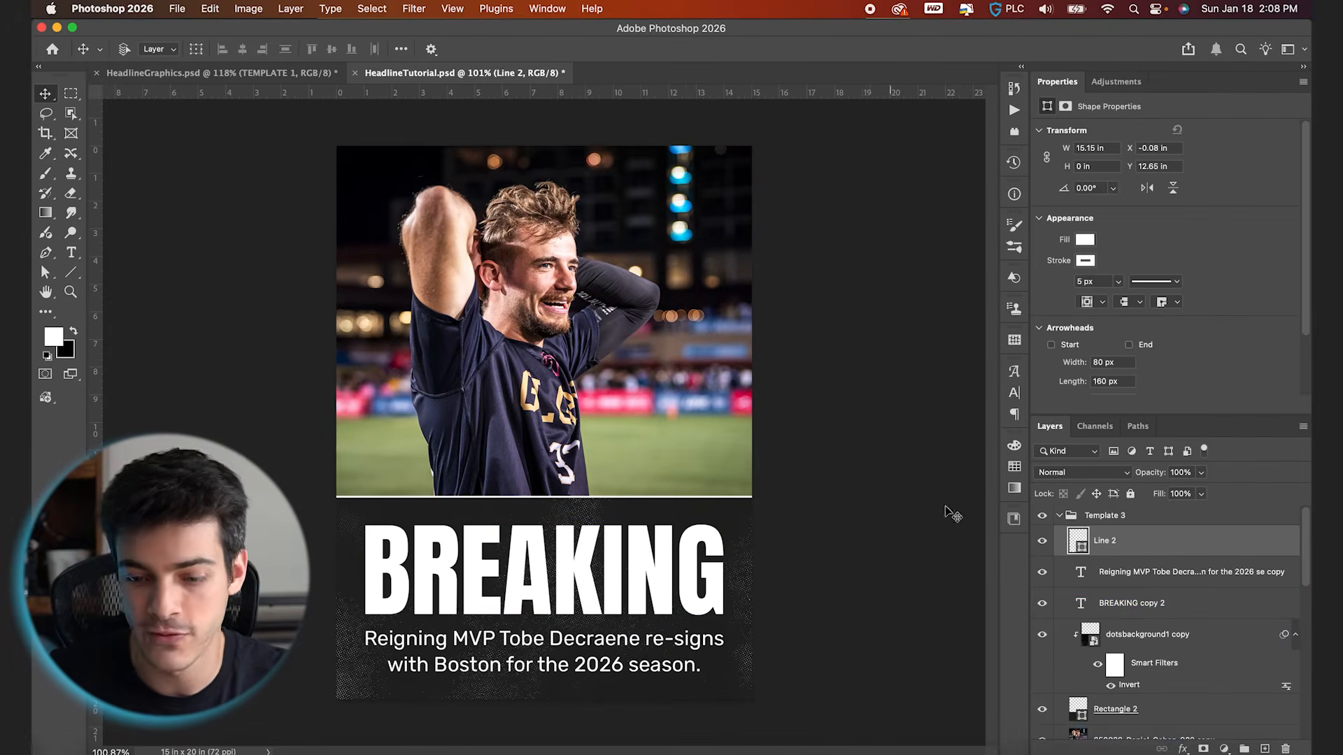
Copy the white logo from Template 2 into Template 3 as the topmost layer of the group
scroll(1100, 632, "down", 3)
left_click(1100, 632)
left_click(1087, 574)
scroll(1087, 570, "up", 2)
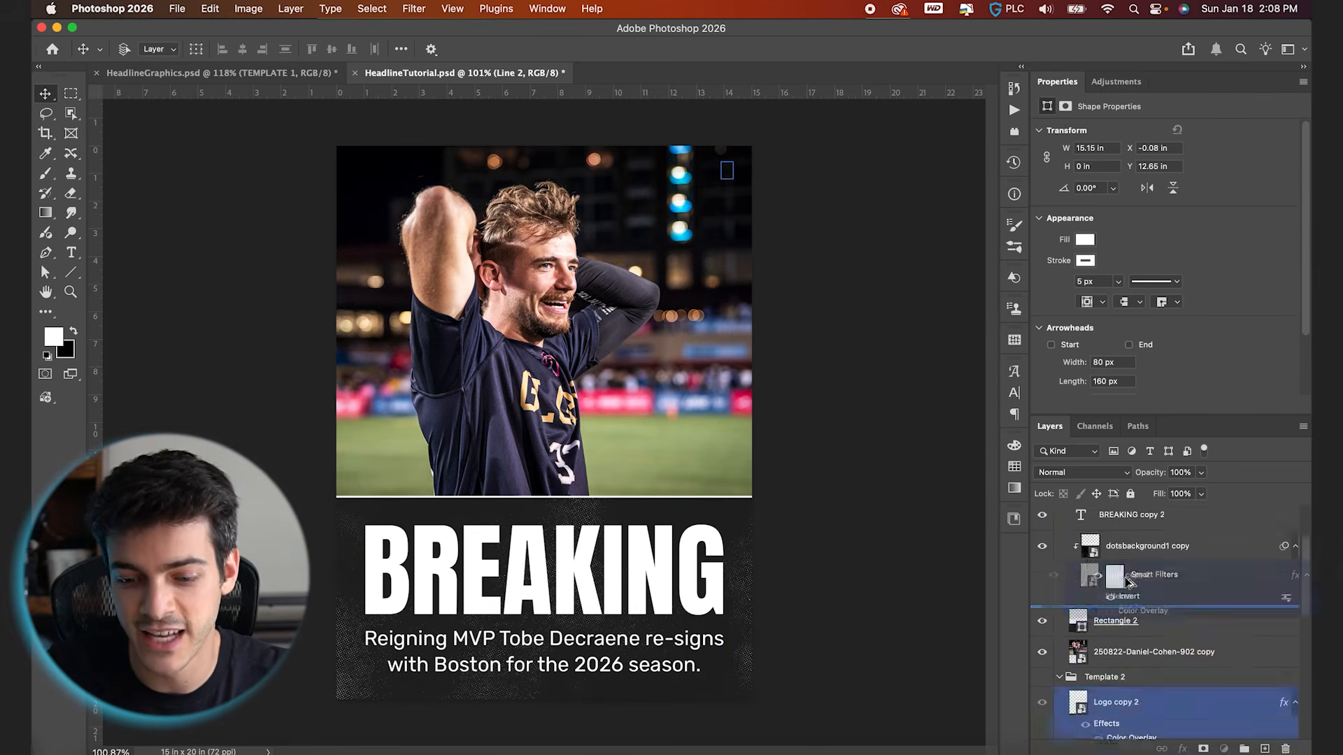
left_click(1088, 556)
left_click(1084, 565)
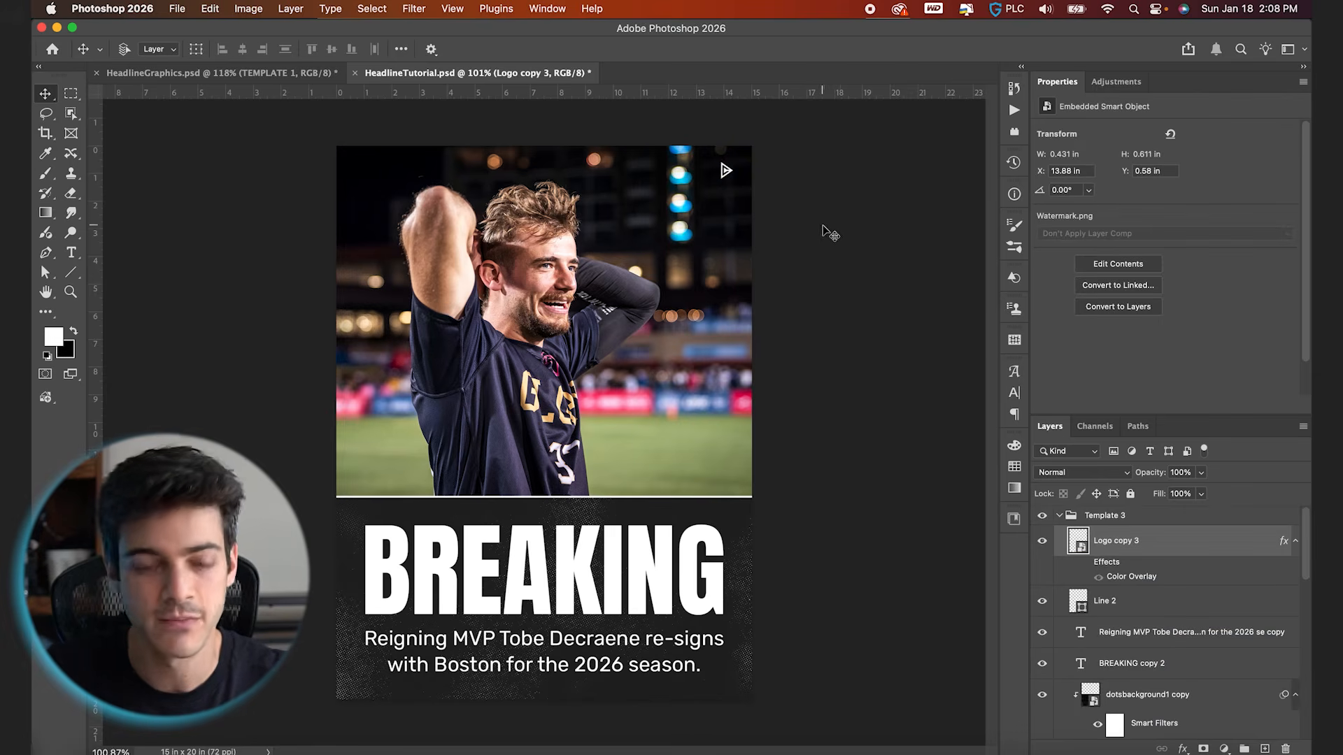
Move the logo to the photo's upper-left corner at X 0.8 in, Y 0.75 in, using the grid for alignment
left_click_drag(710, 233, 347, 237)
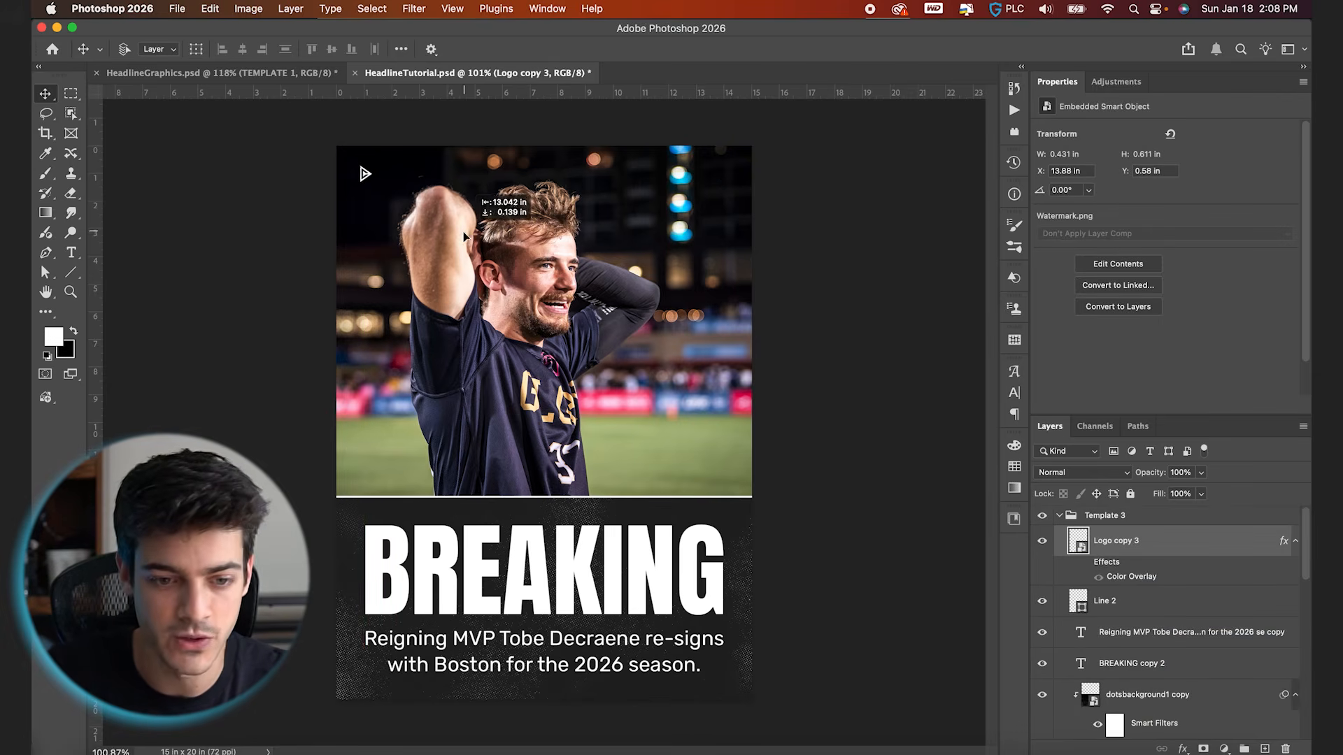
key("super+'")
key("Right")
key("Right")
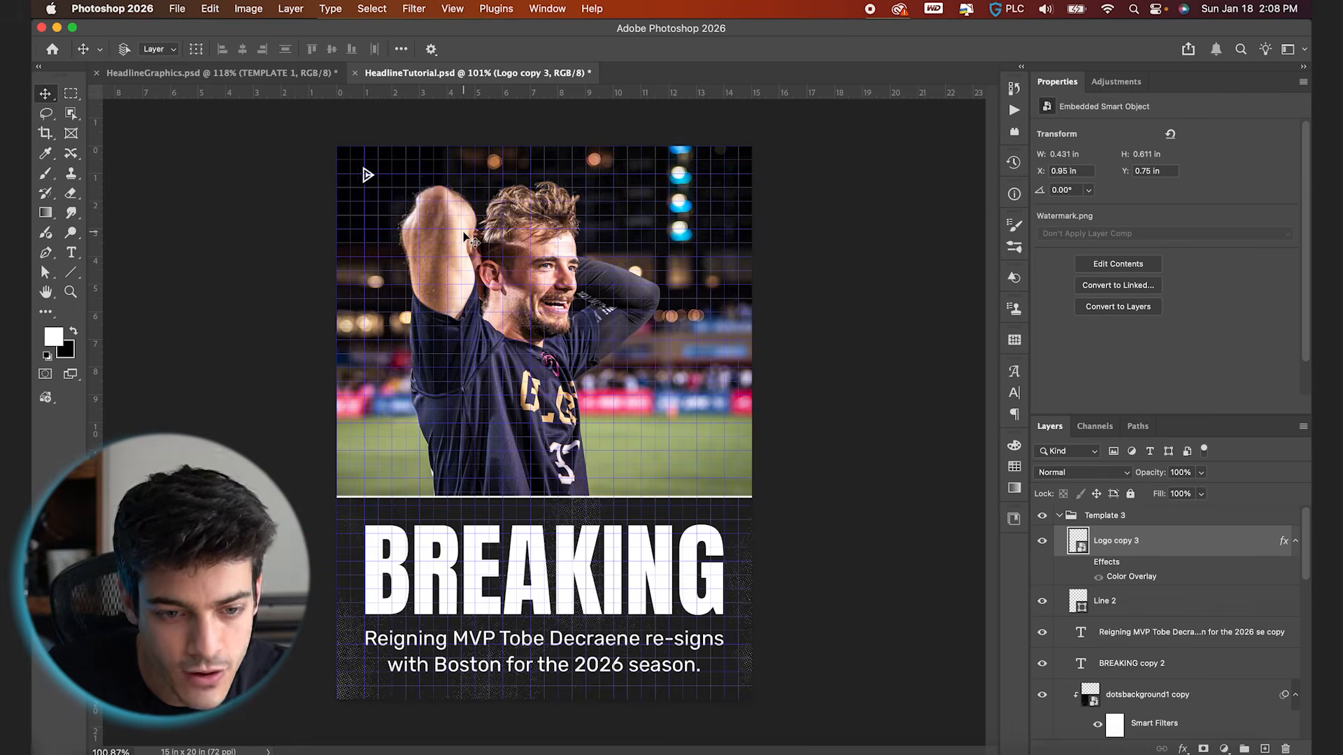
key("Left")
key("Left")
key("Left")
key("super+'")
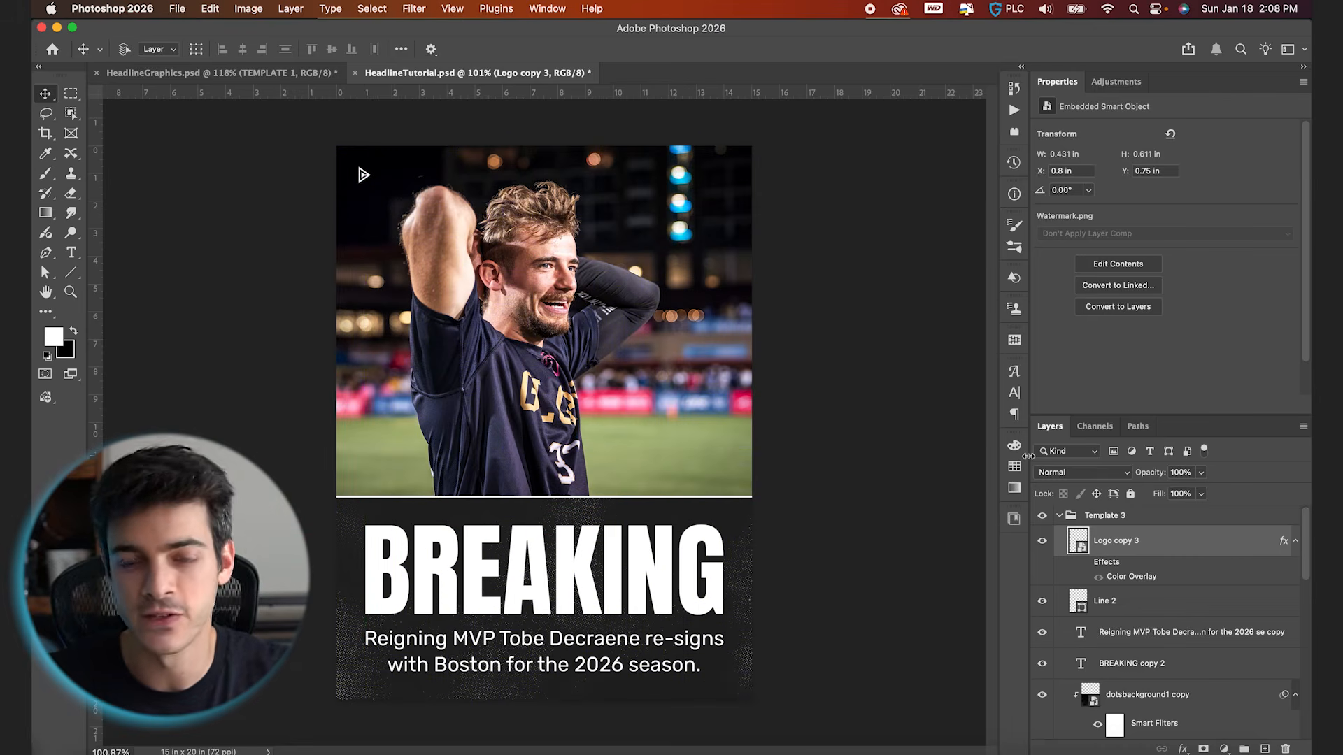
Directly above Template 3's photo layer, add a black-to-transparent linear gradient rising from the dark box, at 90° with about 24% scale
scroll(1161, 615, "down", 4)
left_click(1086, 623)
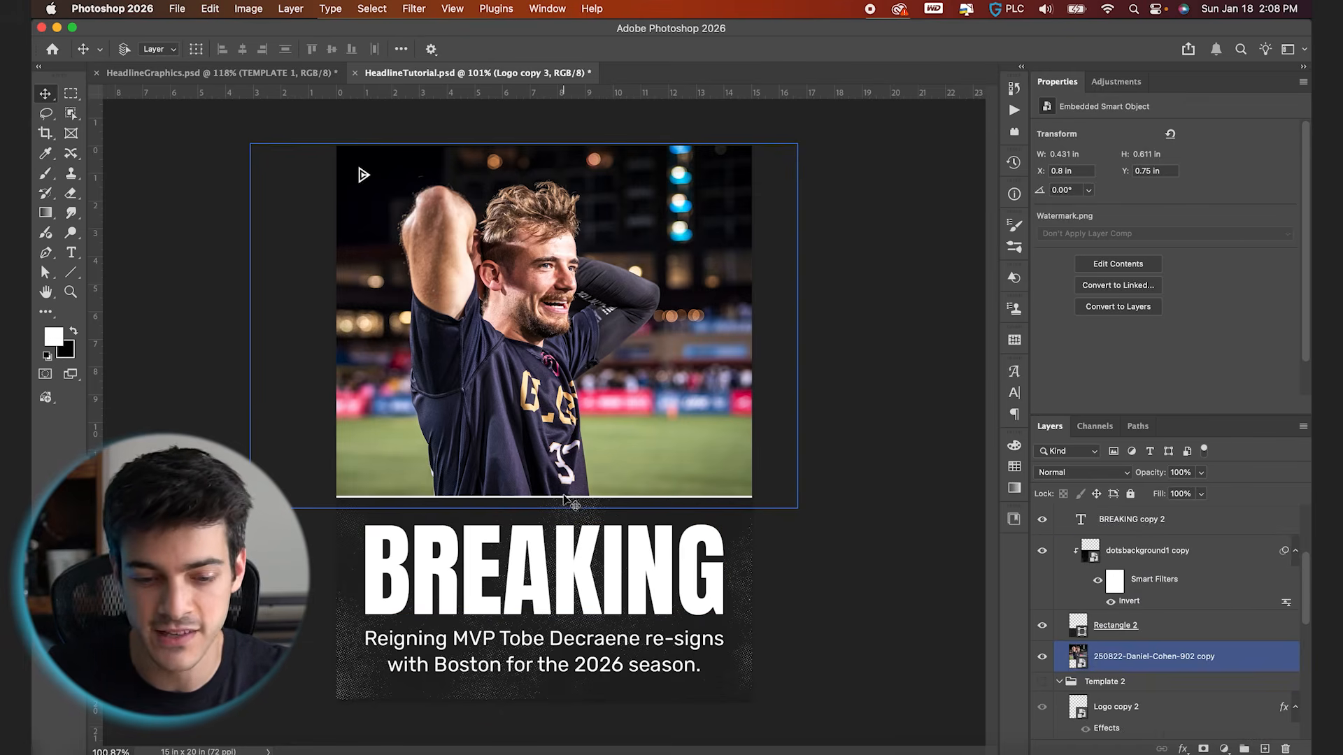
left_click(1088, 653)
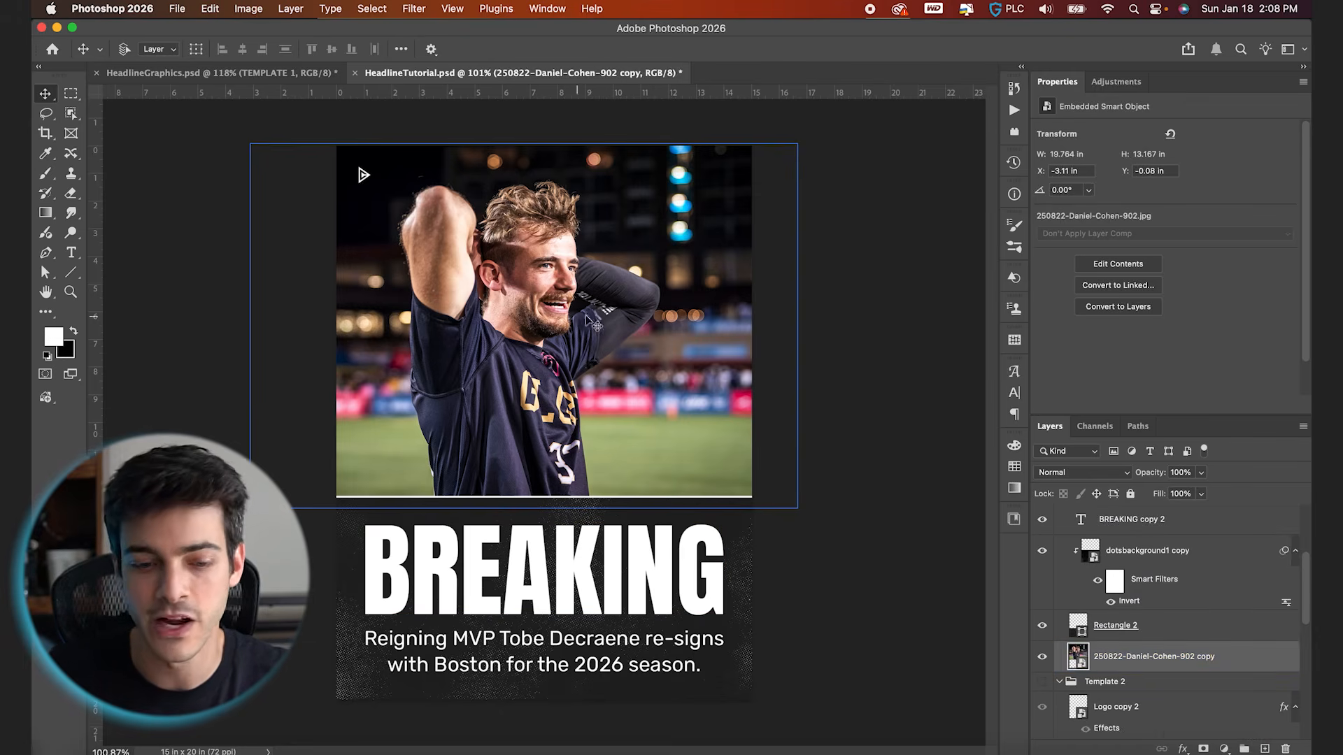
key("super+shift+alt+n")
key("g")
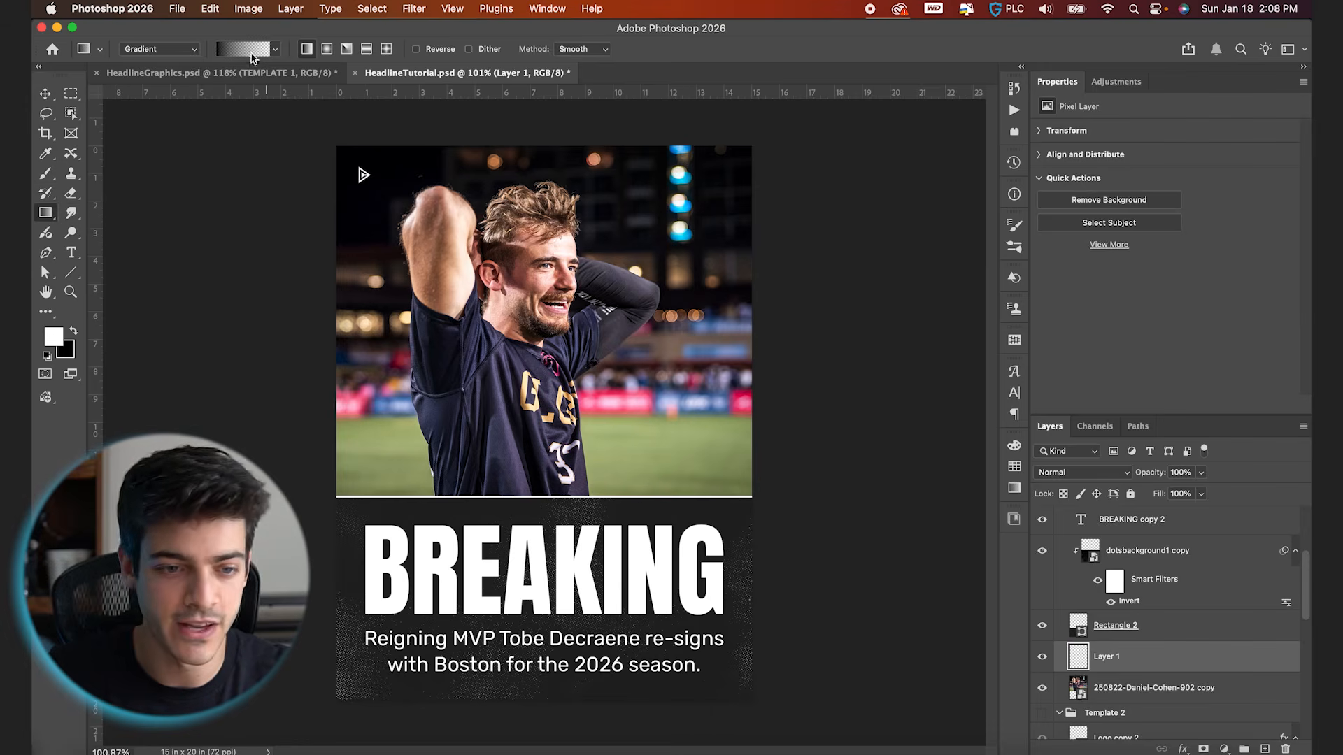
left_click_drag(560, 510, 559, 426)
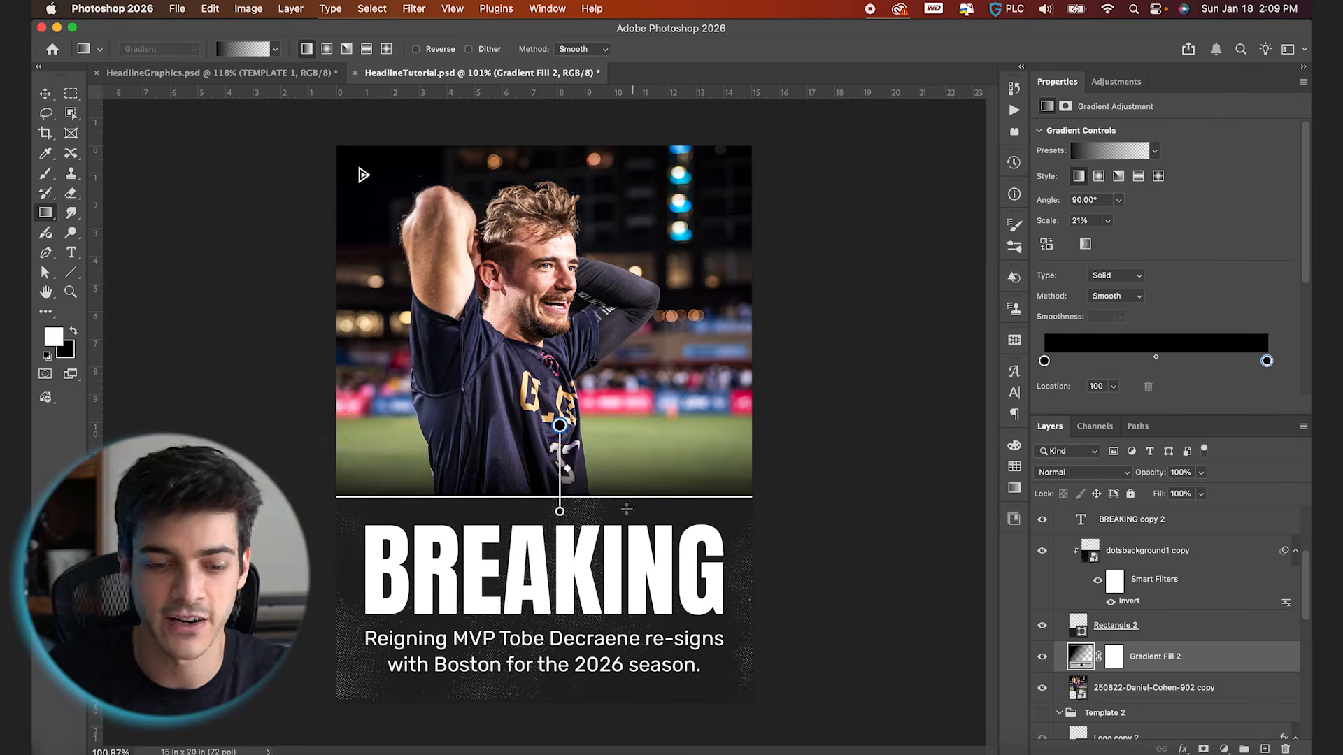
left_click_drag(559, 513, 560, 525)
key("v")
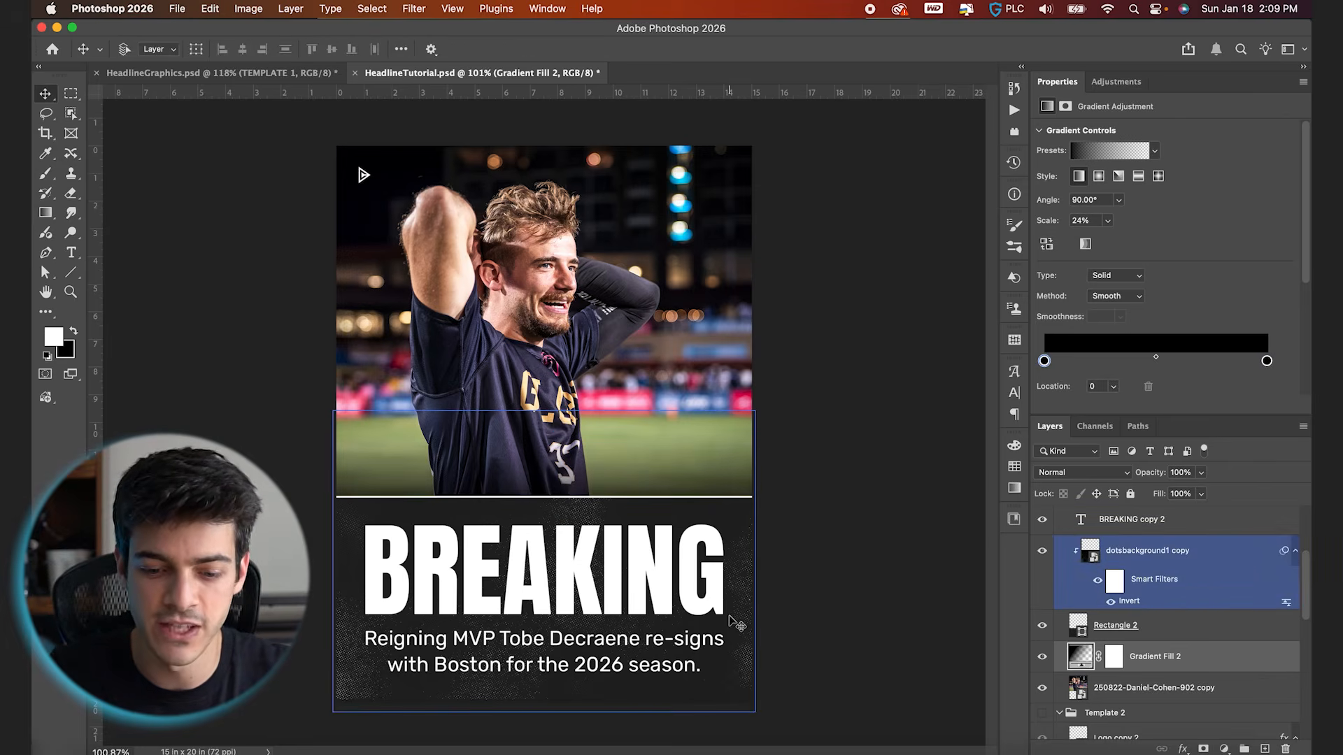
left_click(607, 602)
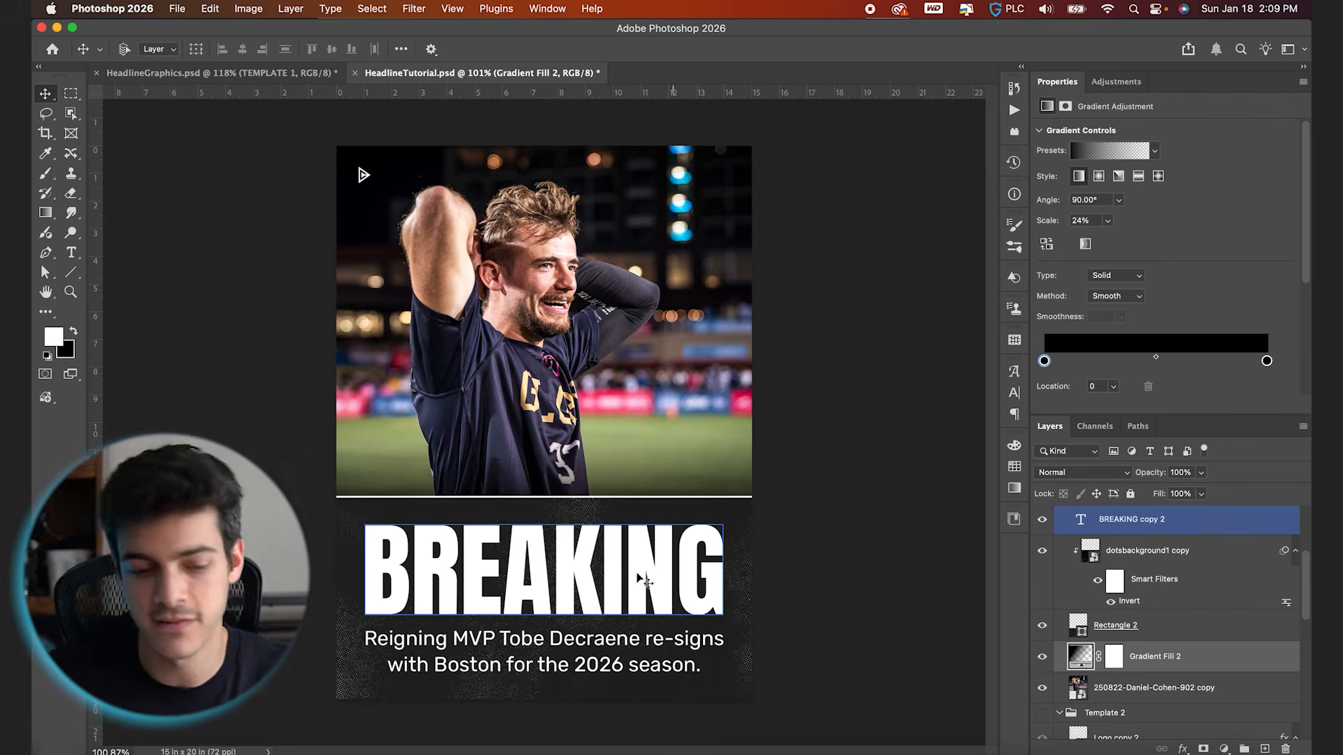
left_click(563, 660)
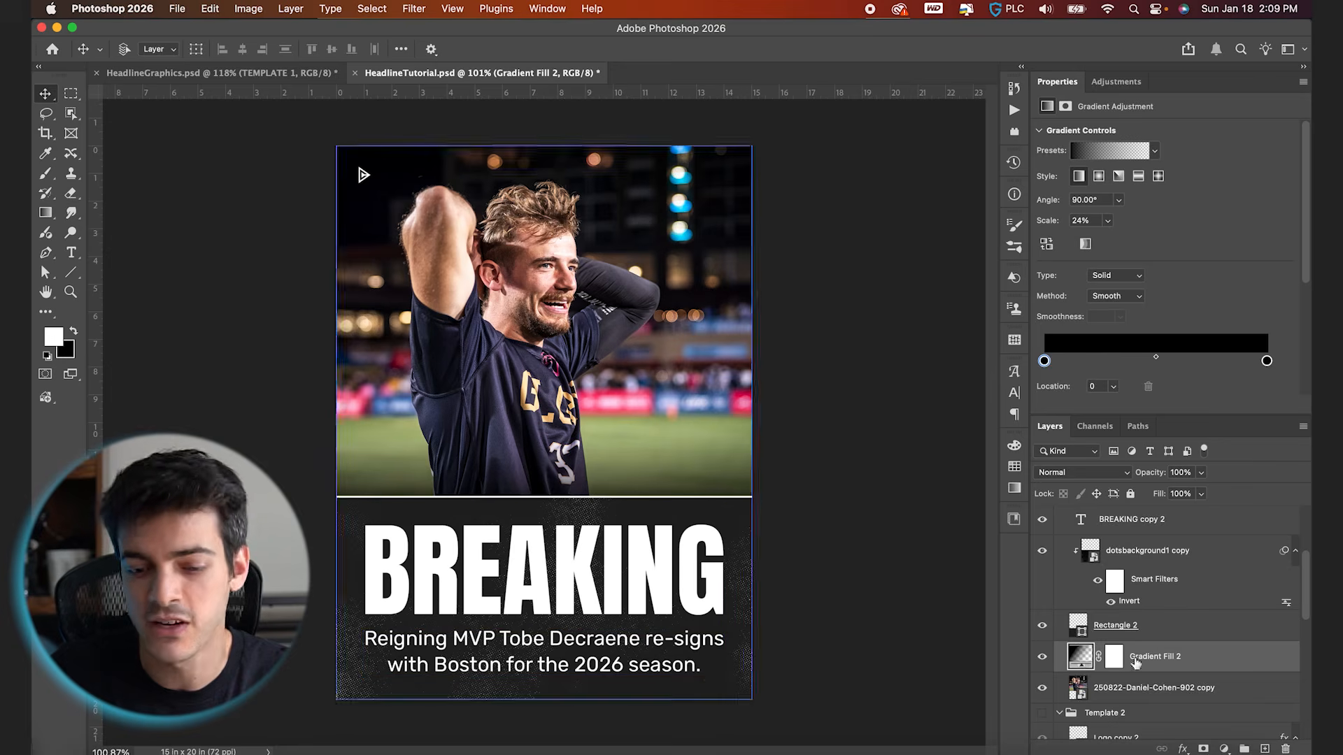
Collapse and hide the Template 3 group, collapse Template 2, and show Template 1
scroll(1134, 660, "up", 5)
left_click(1060, 517)
left_click(1043, 516)
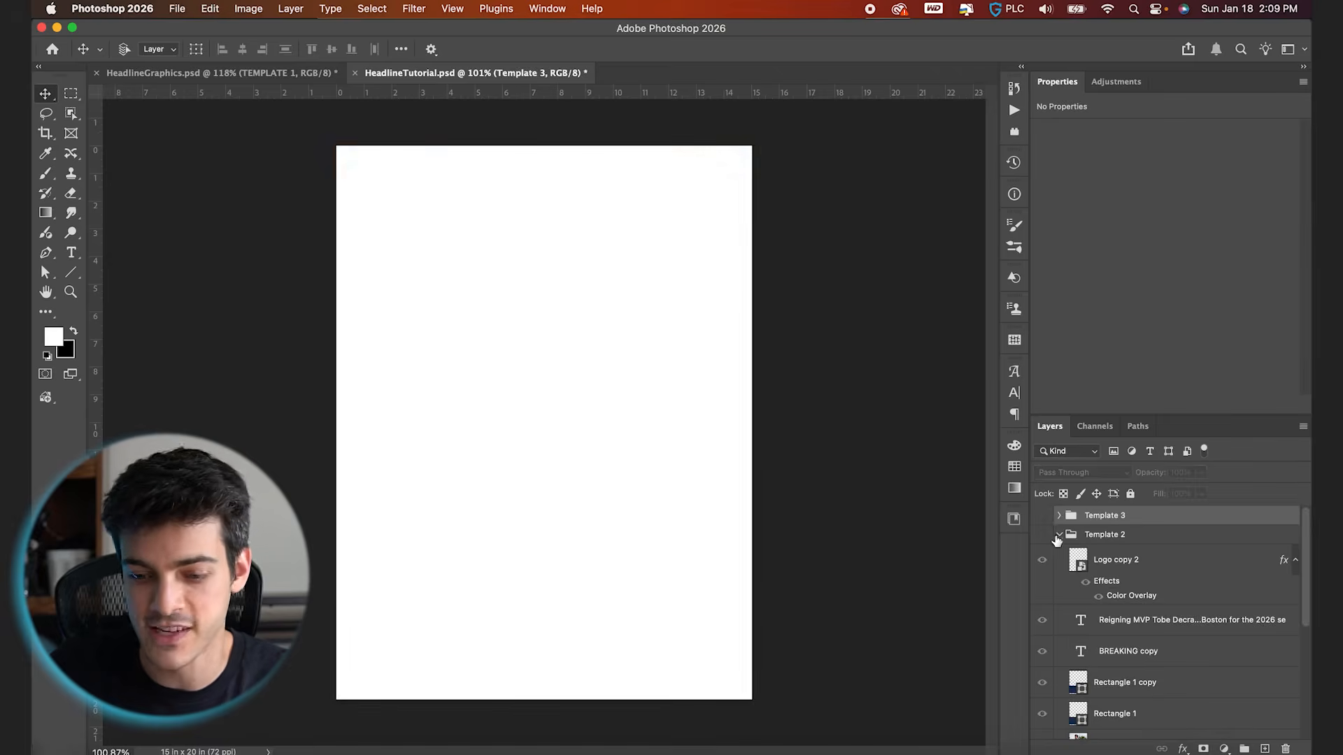
left_click(1105, 535)
left_click(1059, 534)
left_click(1042, 554)
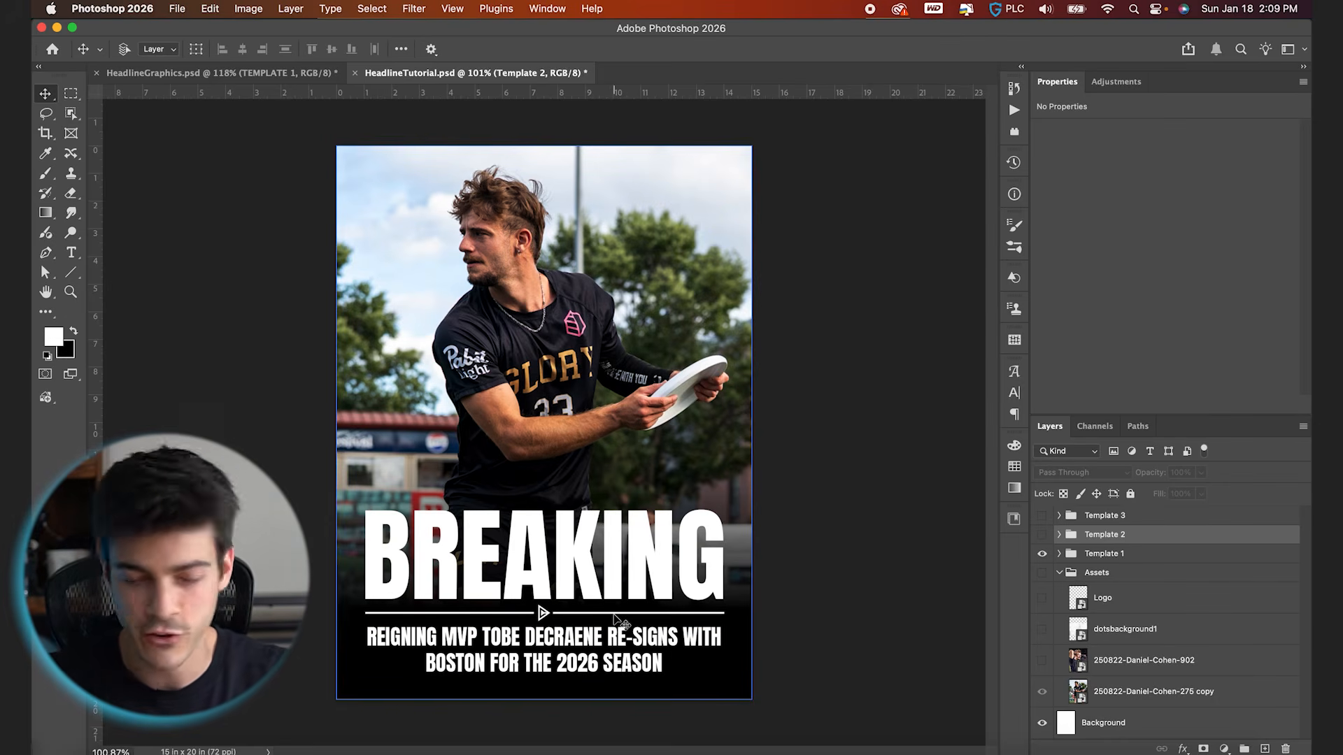
Try recolouring Template 1's BREAKING headline with the gold sampled from the jersey lettering, and undo the colour change
double_click(556, 556)
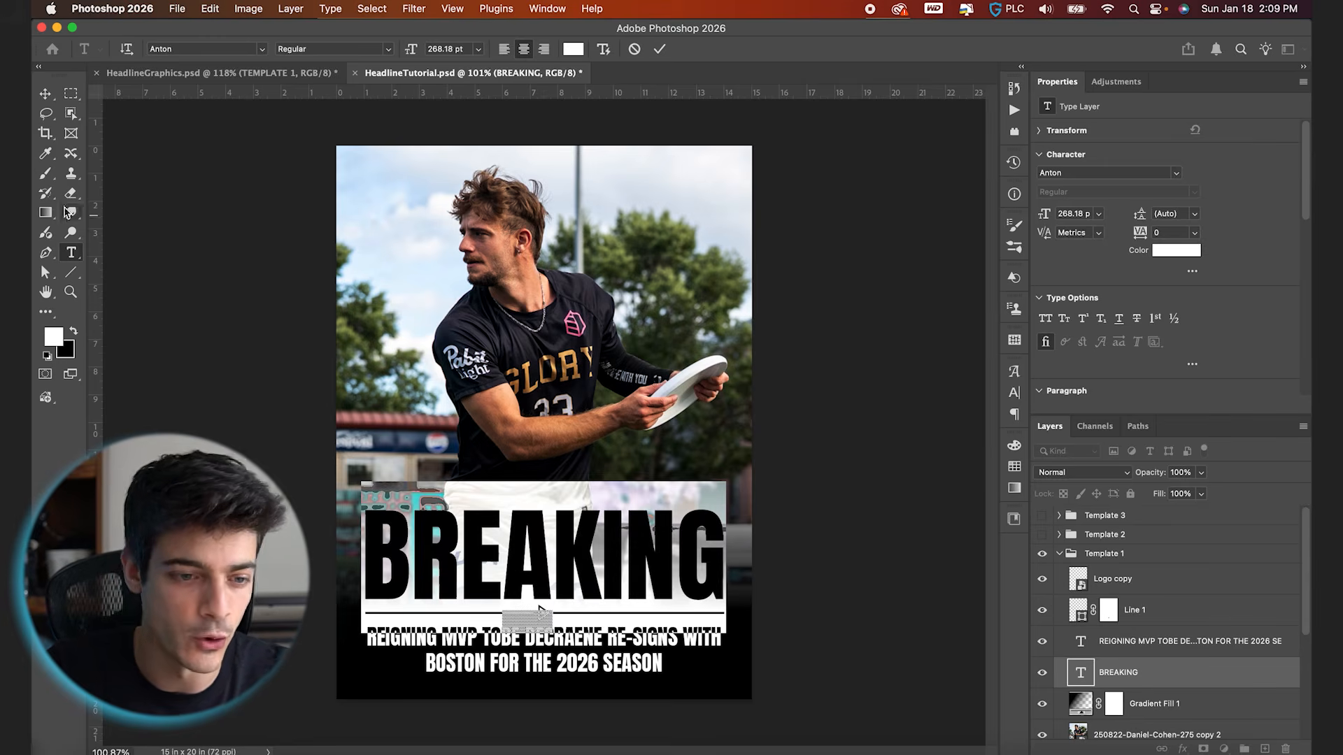
left_click(46, 153)
left_click(554, 367)
key("t")
double_click(675, 558)
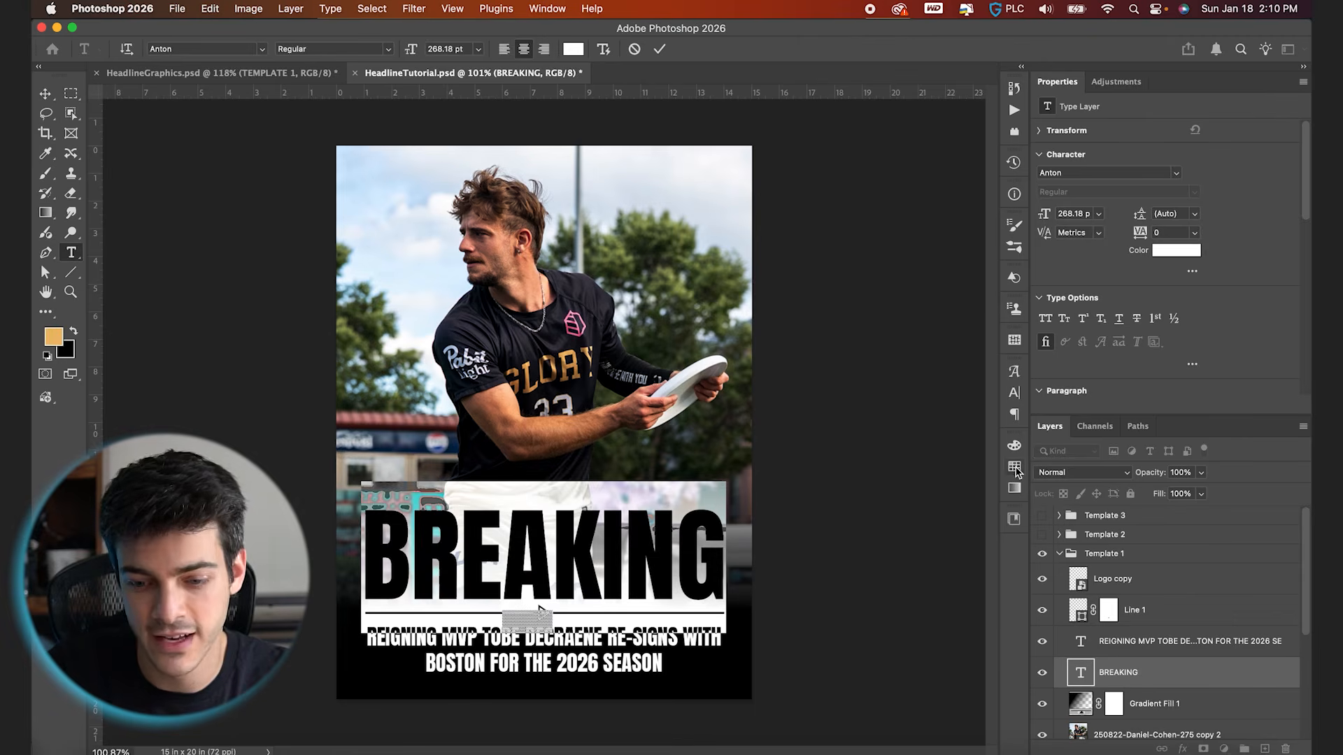
left_click(1014, 467)
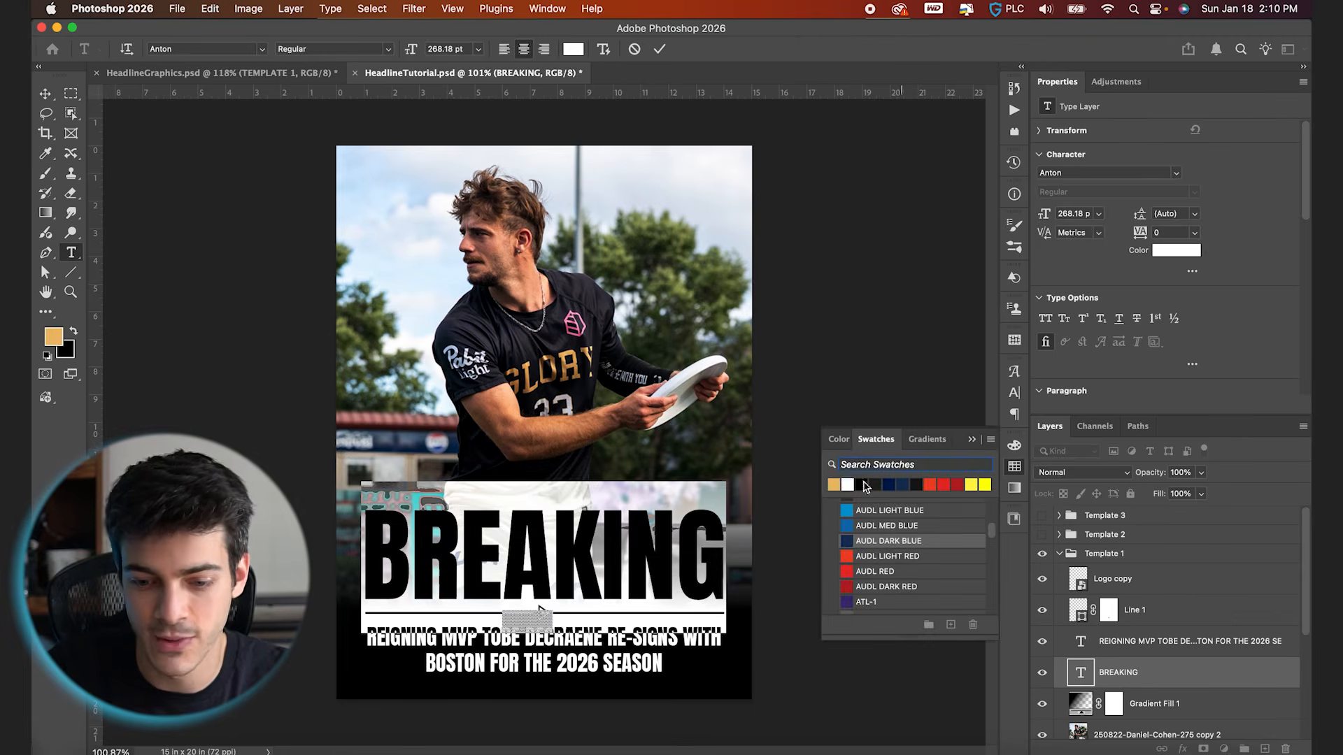
left_click(658, 49)
key("v")
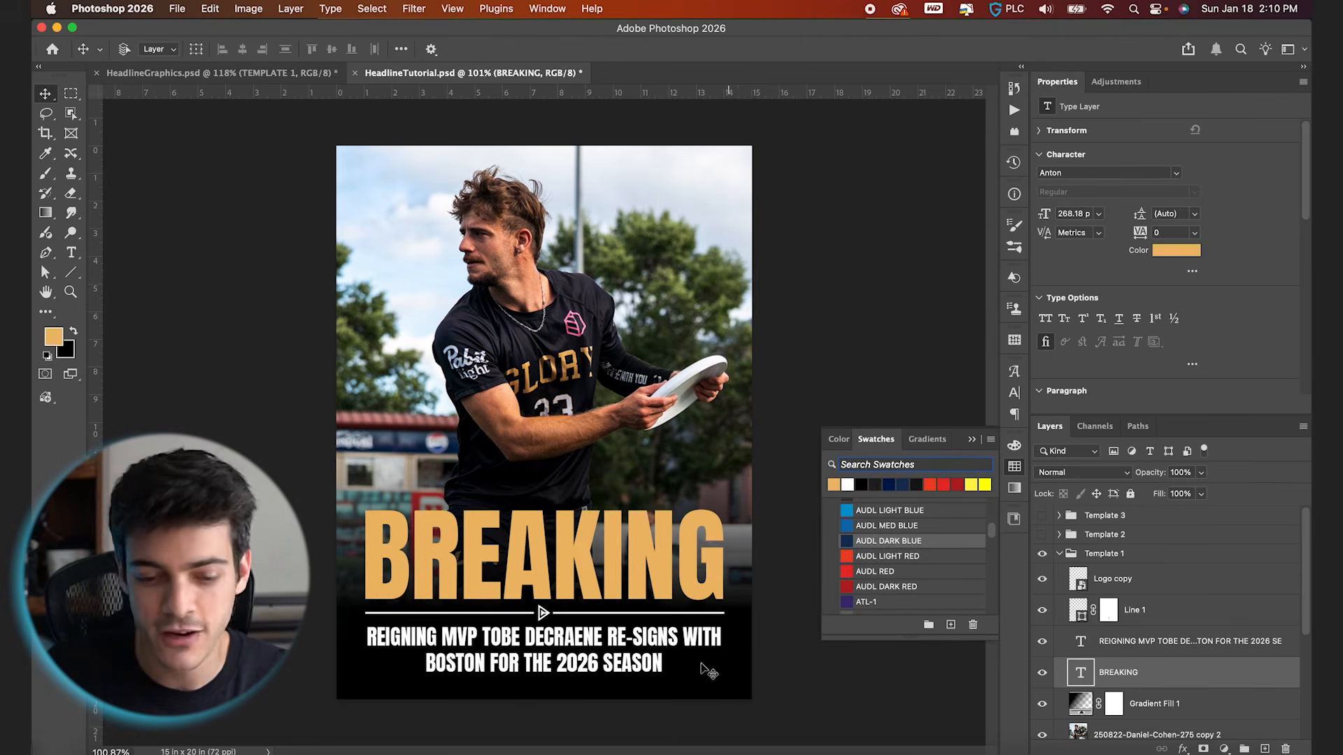
key("super+z")
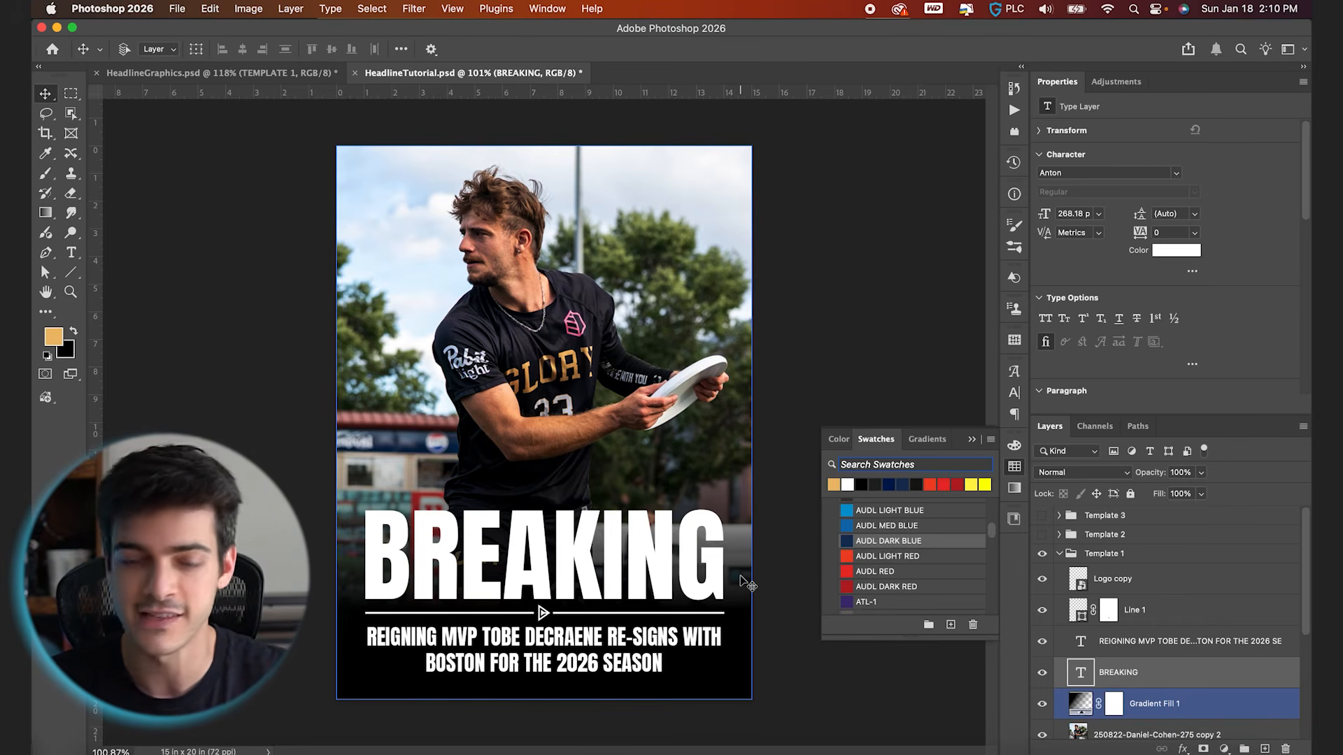
Copy the inverted dots texture from Template 3 into Template 1, between the BREAKING text and the gradient fill layer
left_click(778, 609)
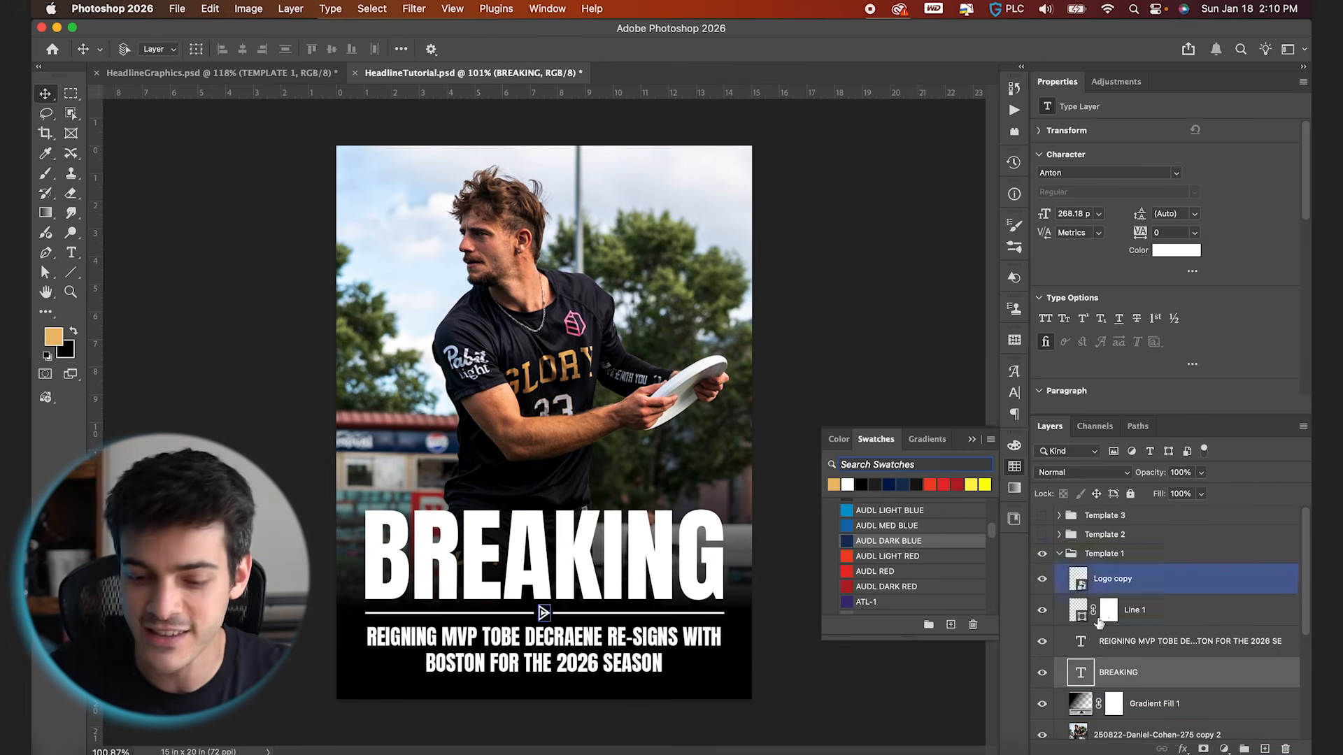
left_click(1060, 516)
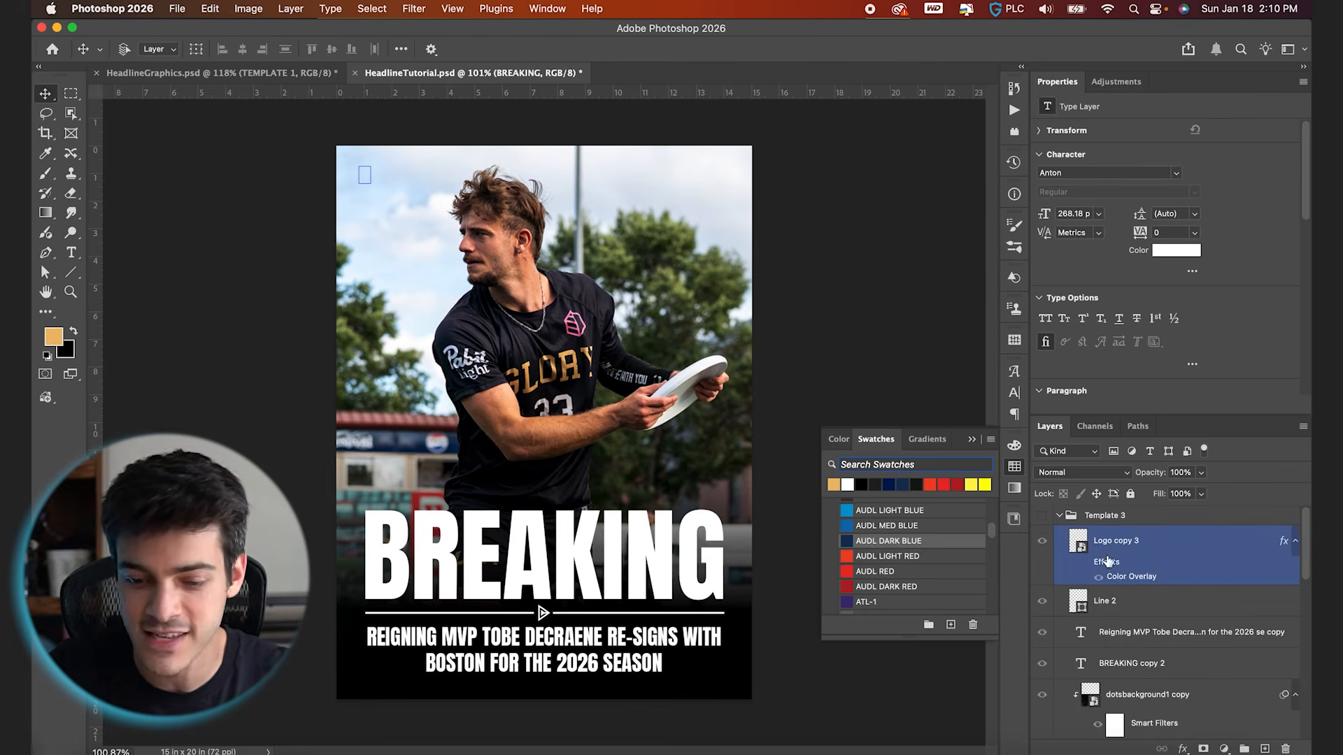
scroll(1095, 559, "down", 3)
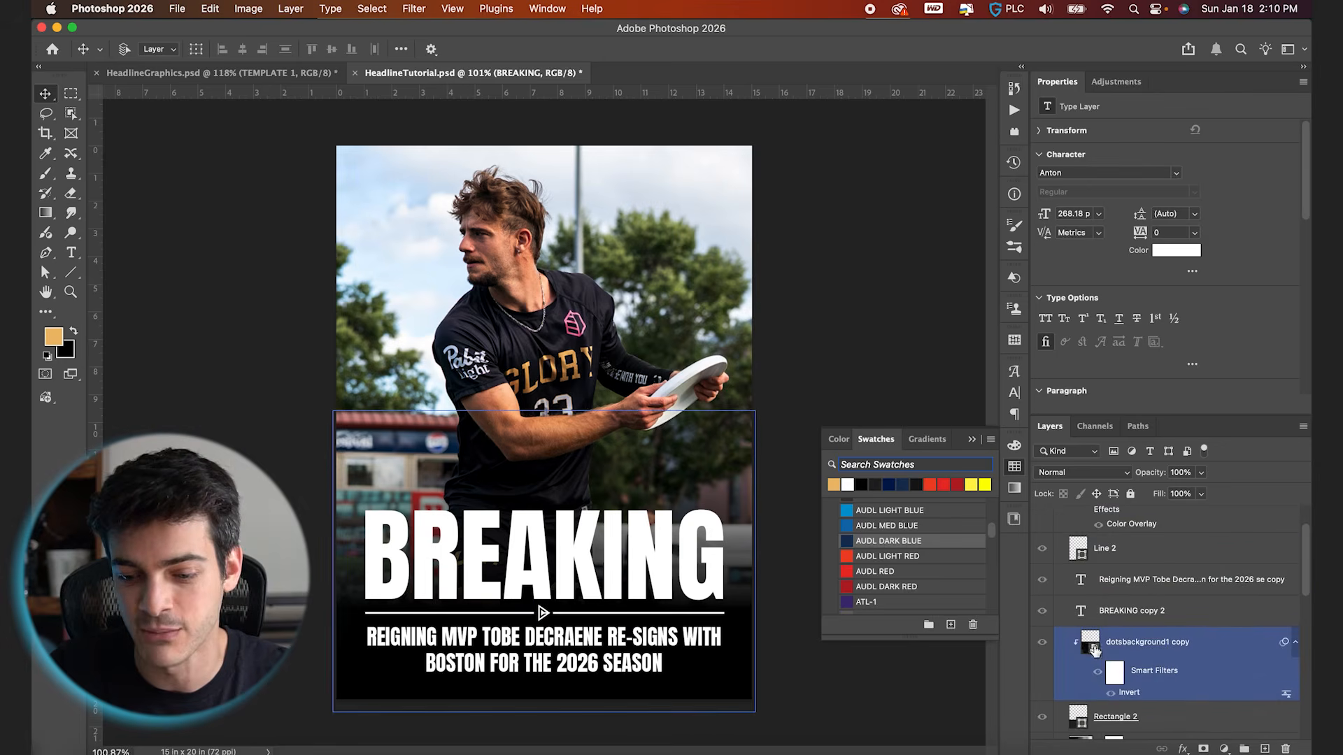
left_click_drag(1093, 646, 1139, 627)
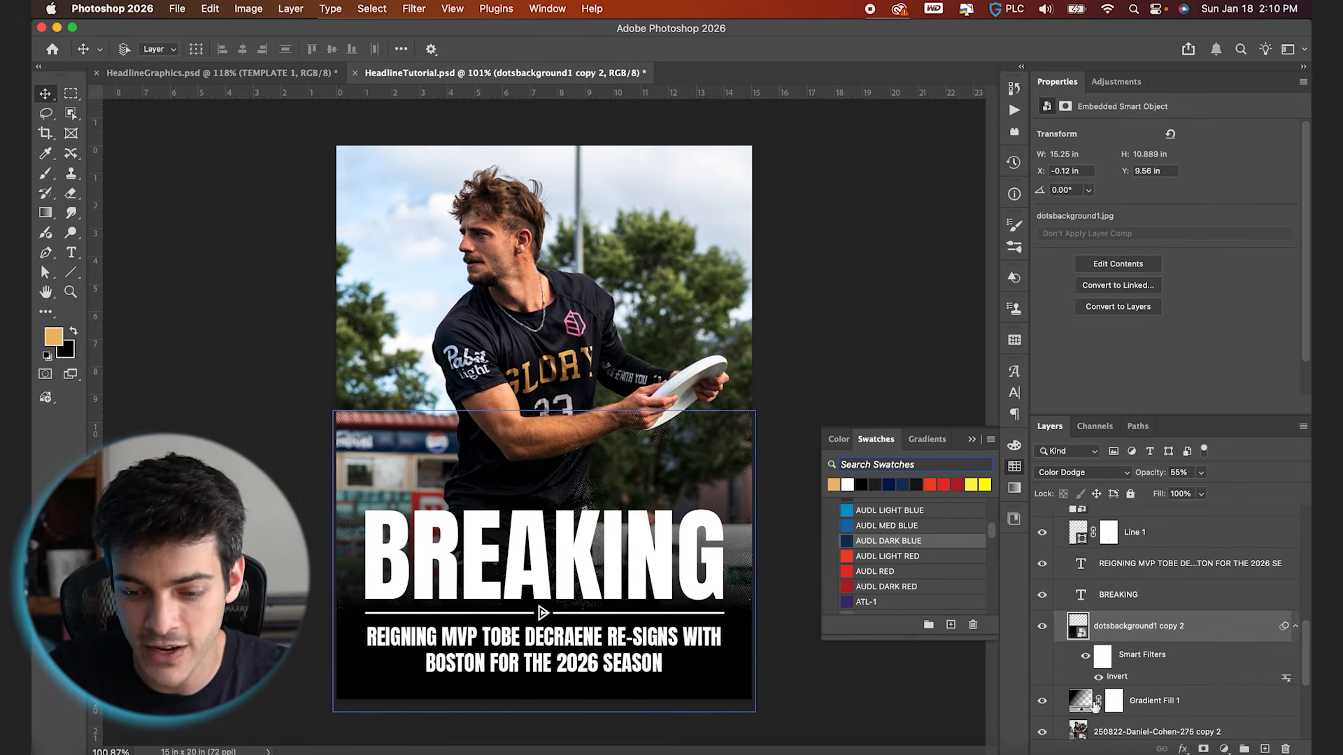
Raise the copied dots texture's opacity to 100% and inspect it closely around the headline
left_click_drag(1148, 473, 1306, 511)
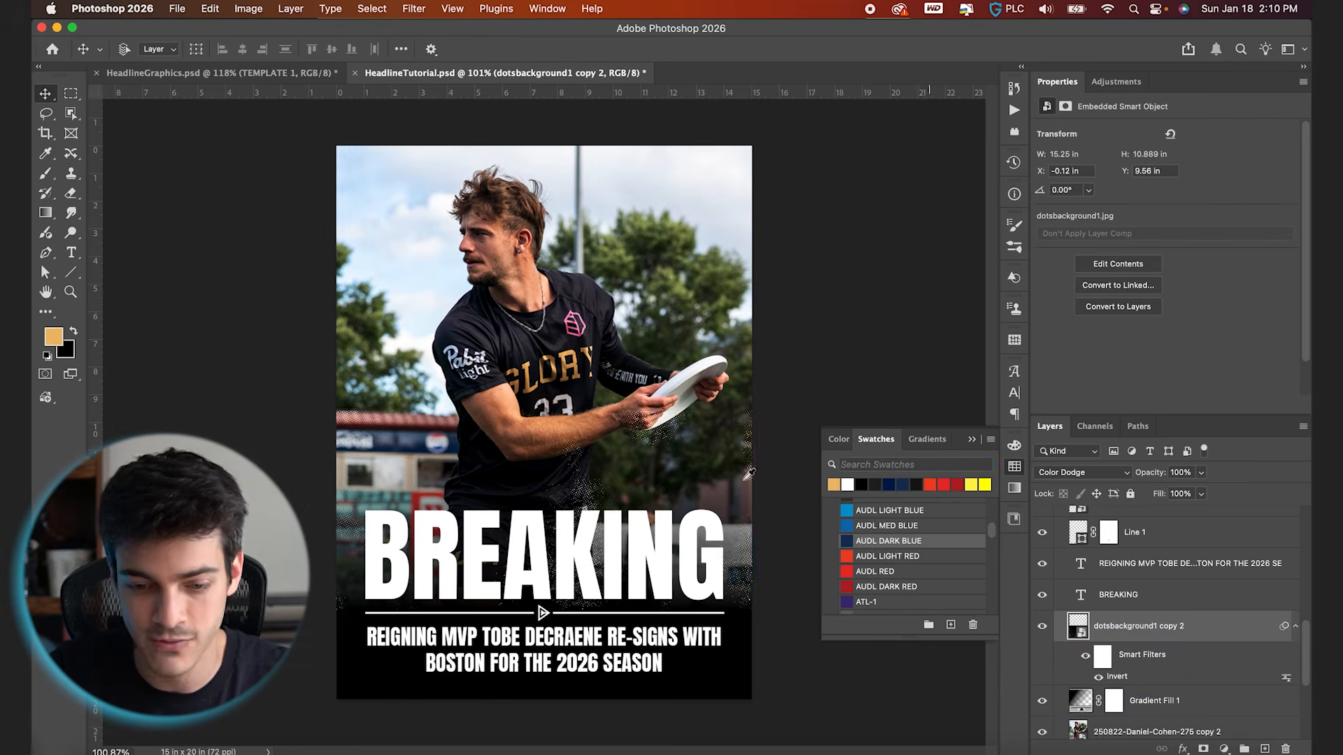
scroll(728, 473, "up", 5)
scroll(728, 473, "down", 4)
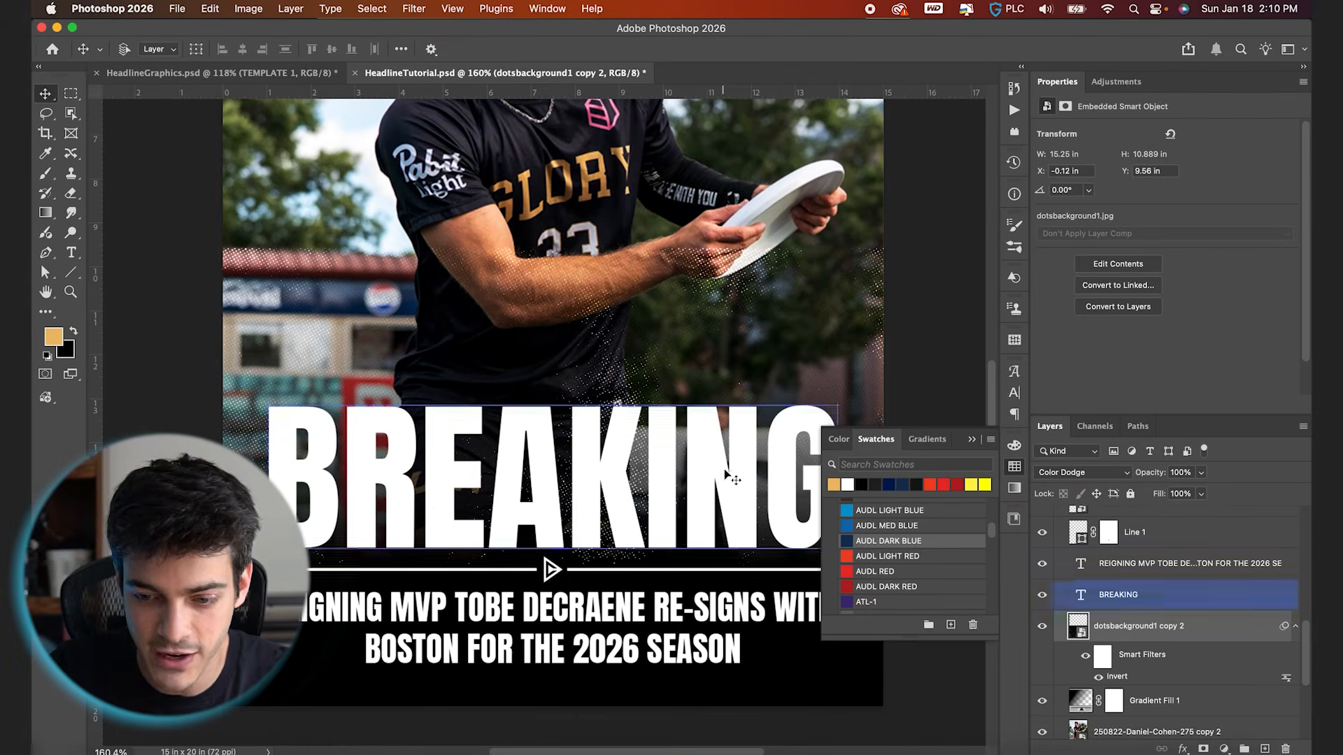
Set the copied dots texture's blend mode to Screen and clip it to the Gradient Fill 1 layer in Template 1
left_click(1096, 478)
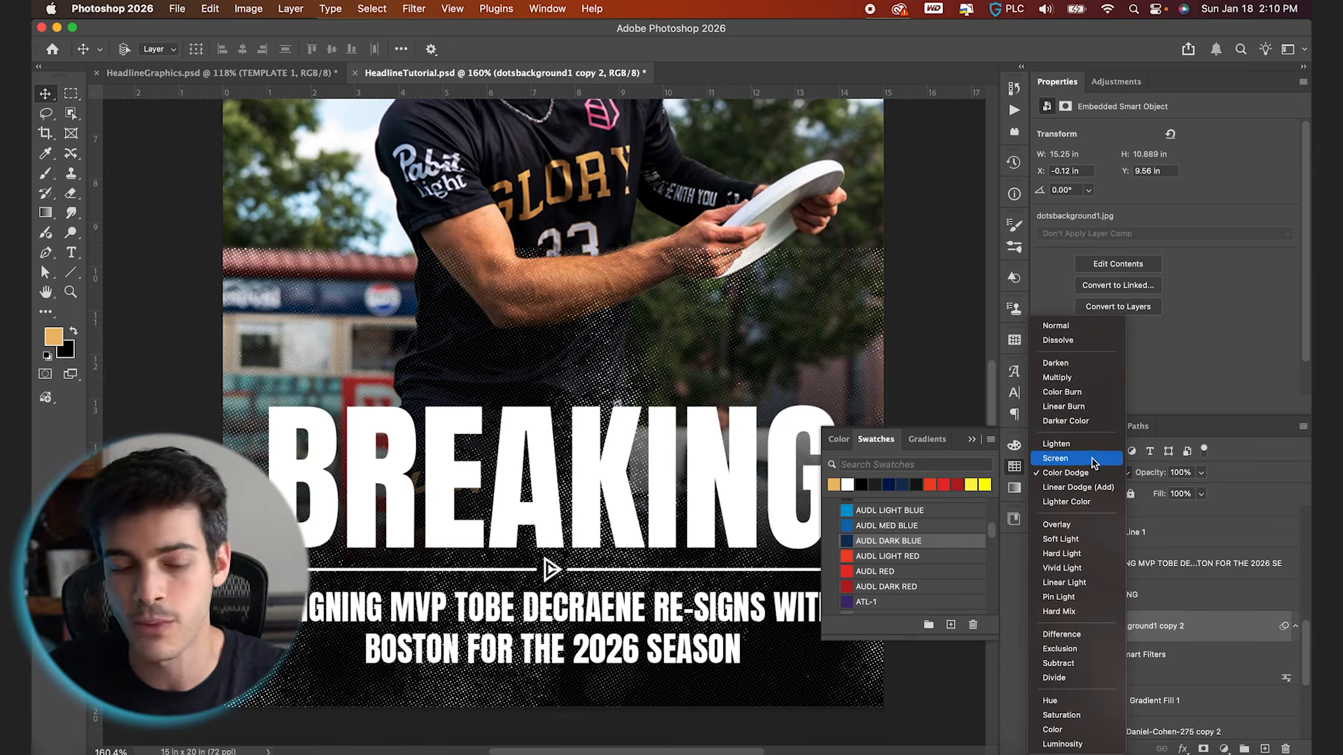
left_click(1093, 461)
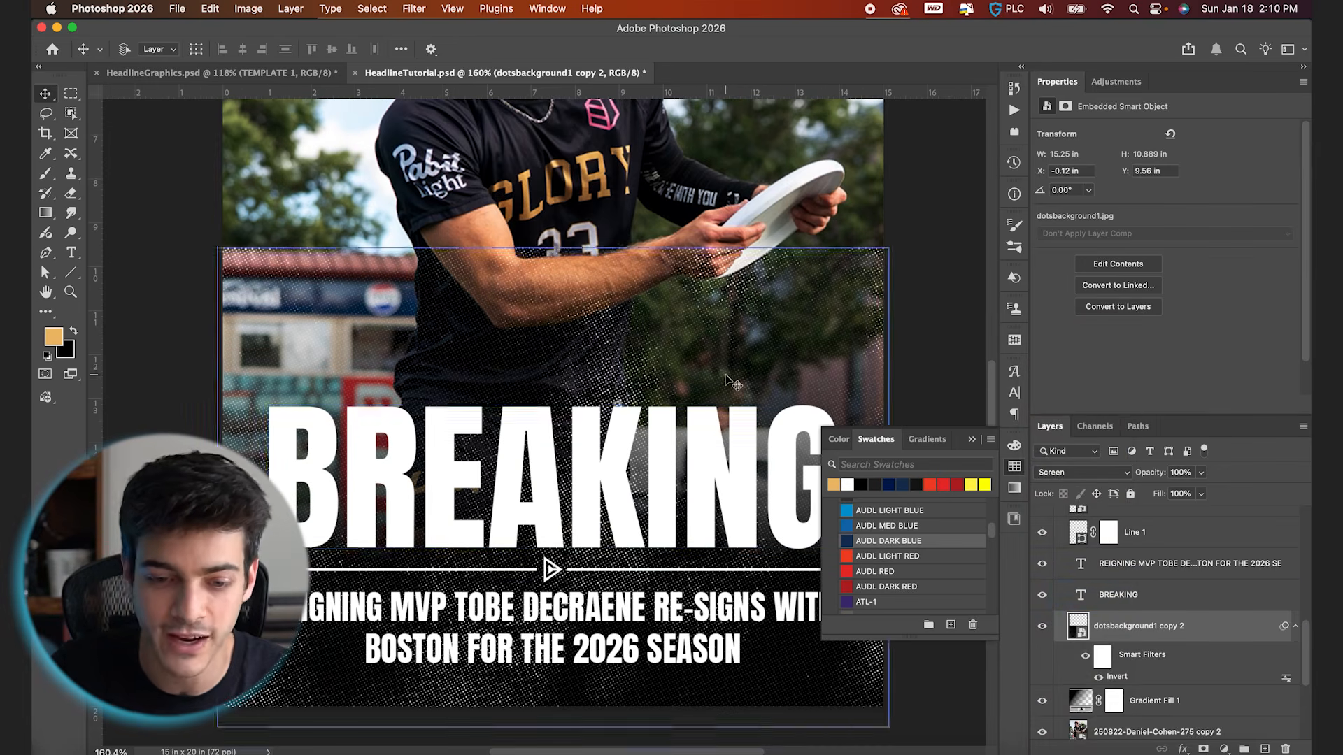
key("super+minus")
left_click(1086, 698)
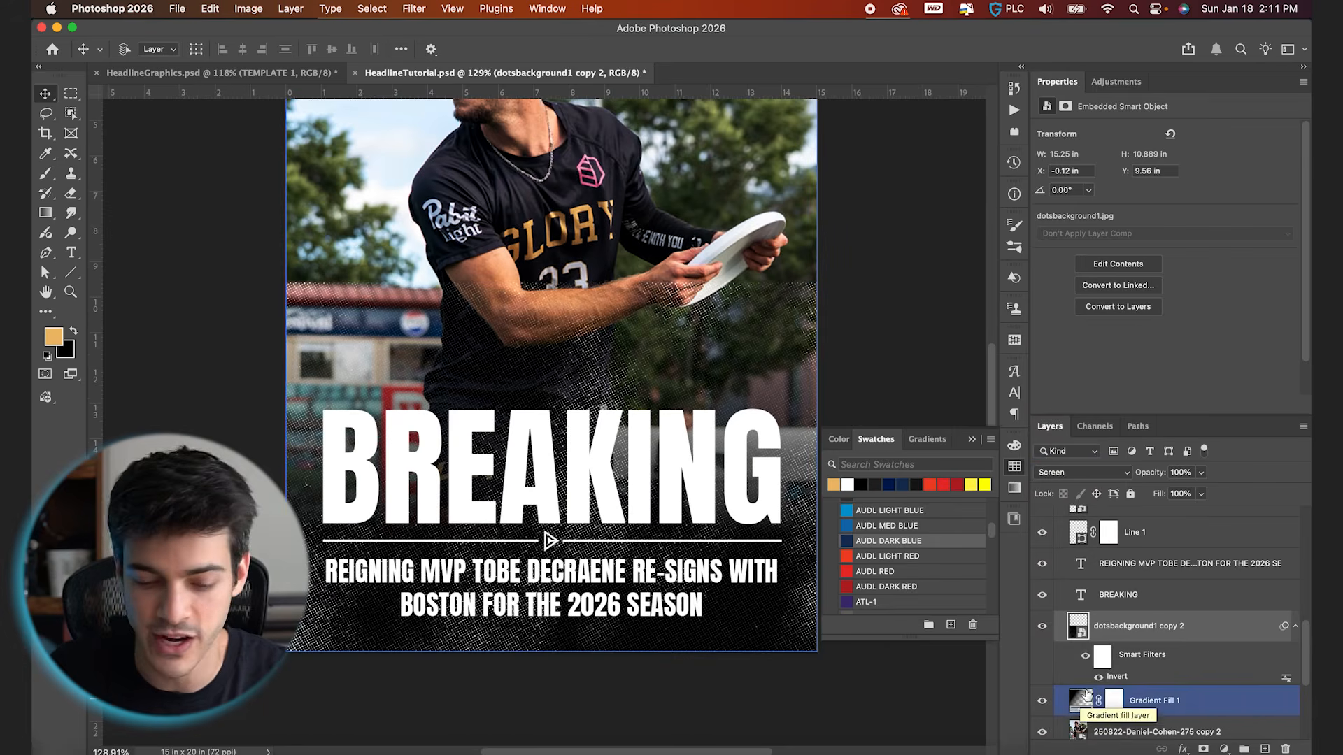
left_click(1083, 683, "alt")
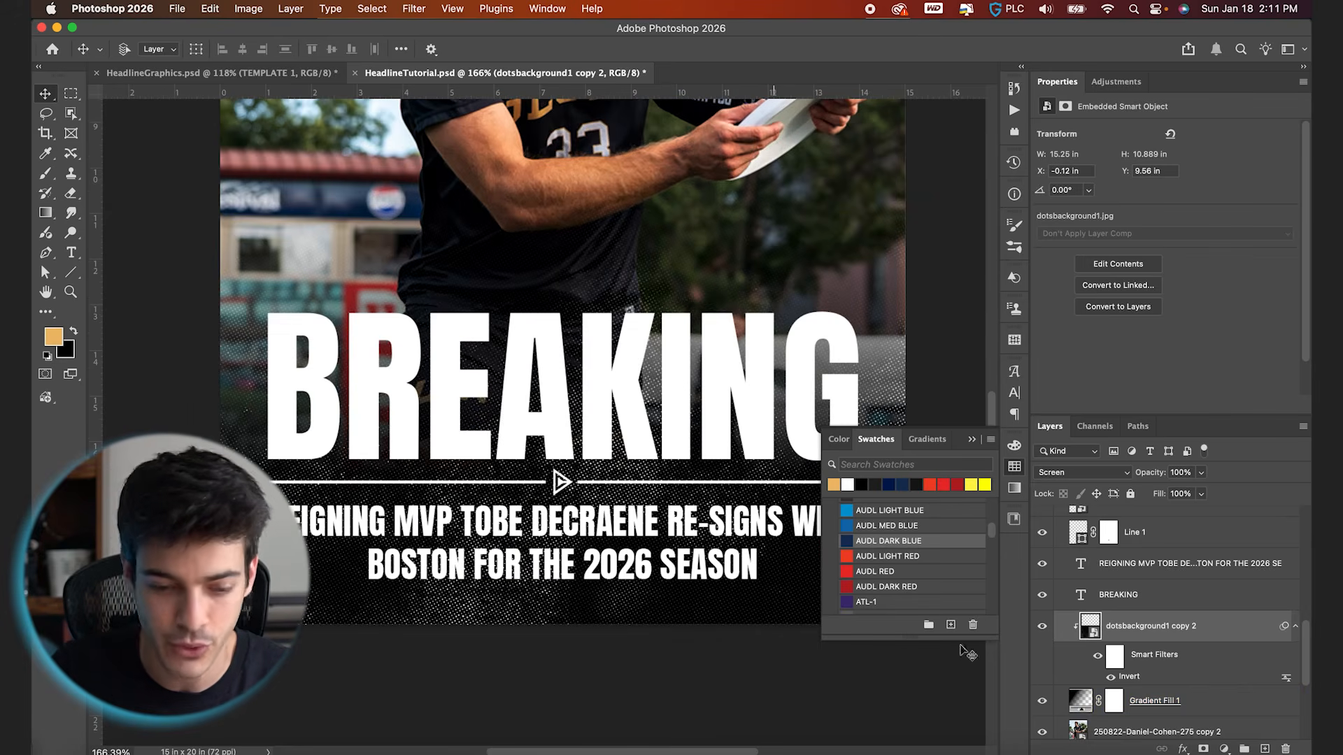
scroll(574, 571, "down", 2)
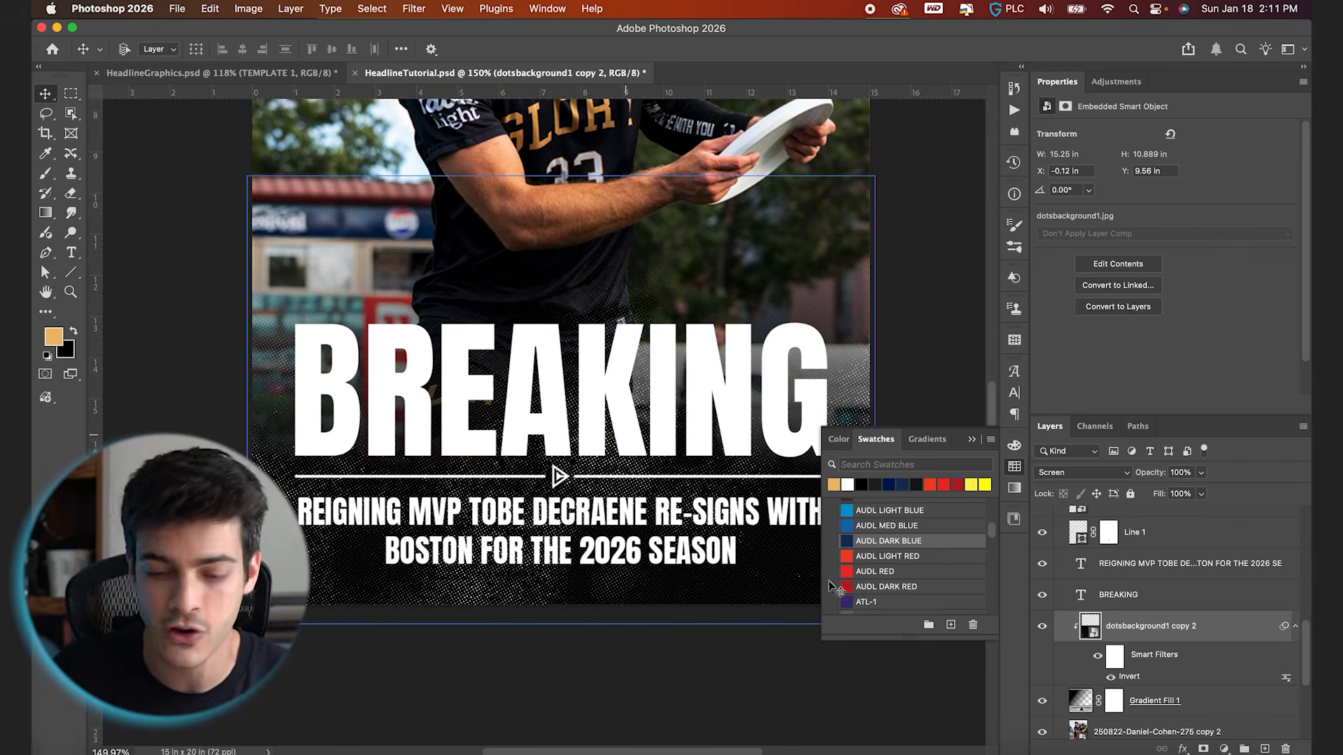
Lower the clipped dots texture's opacity to 42% and, with the swatches hidden, inspect the dots around the headline up close
left_click_drag(1147, 473, 1108, 475)
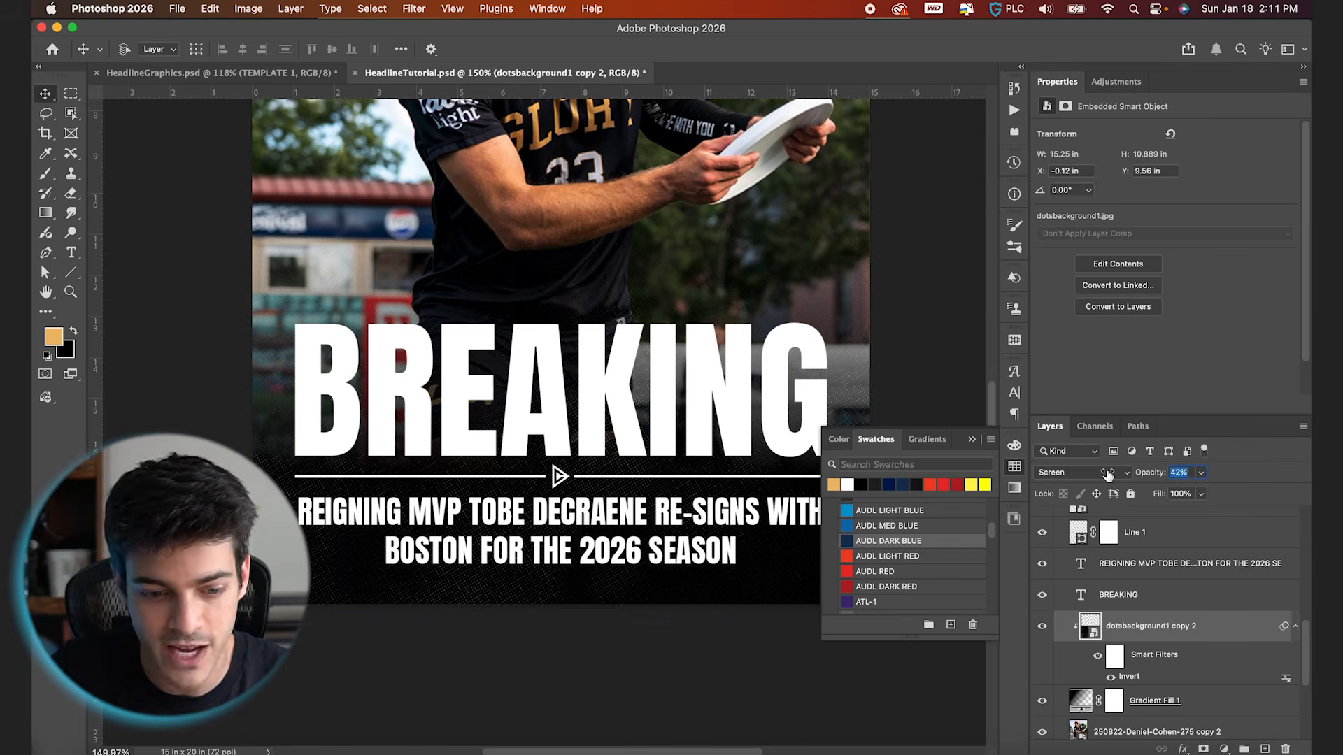
left_click(972, 439)
scroll(885, 514, "up", 5)
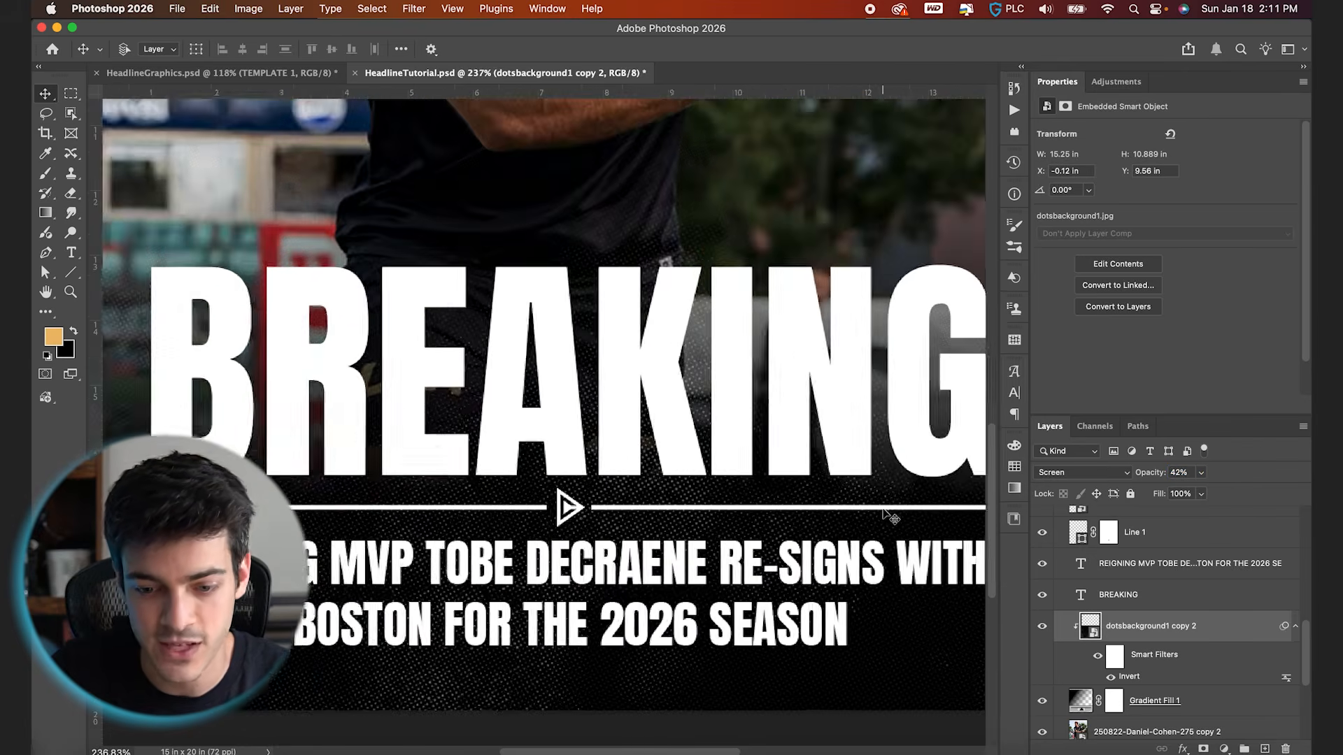
scroll(887, 479, "up", 5)
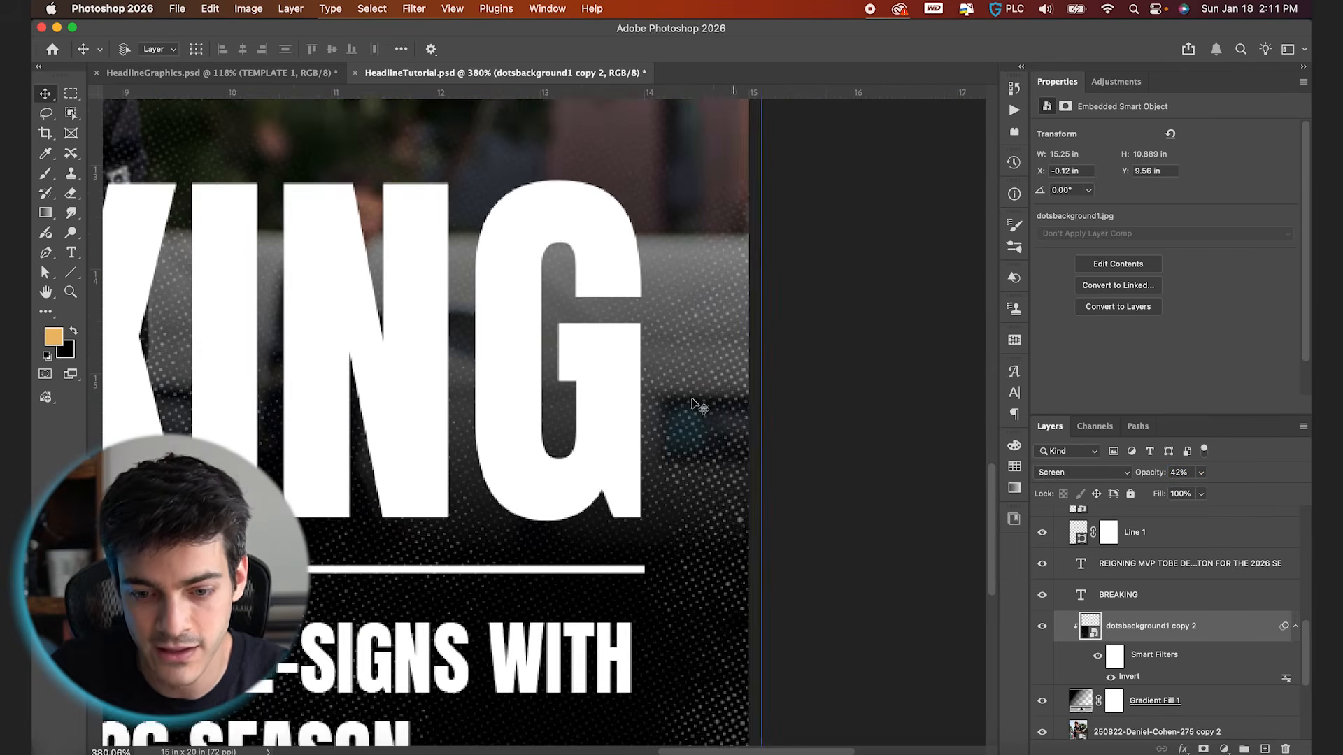
scroll(713, 538, "down", 3)
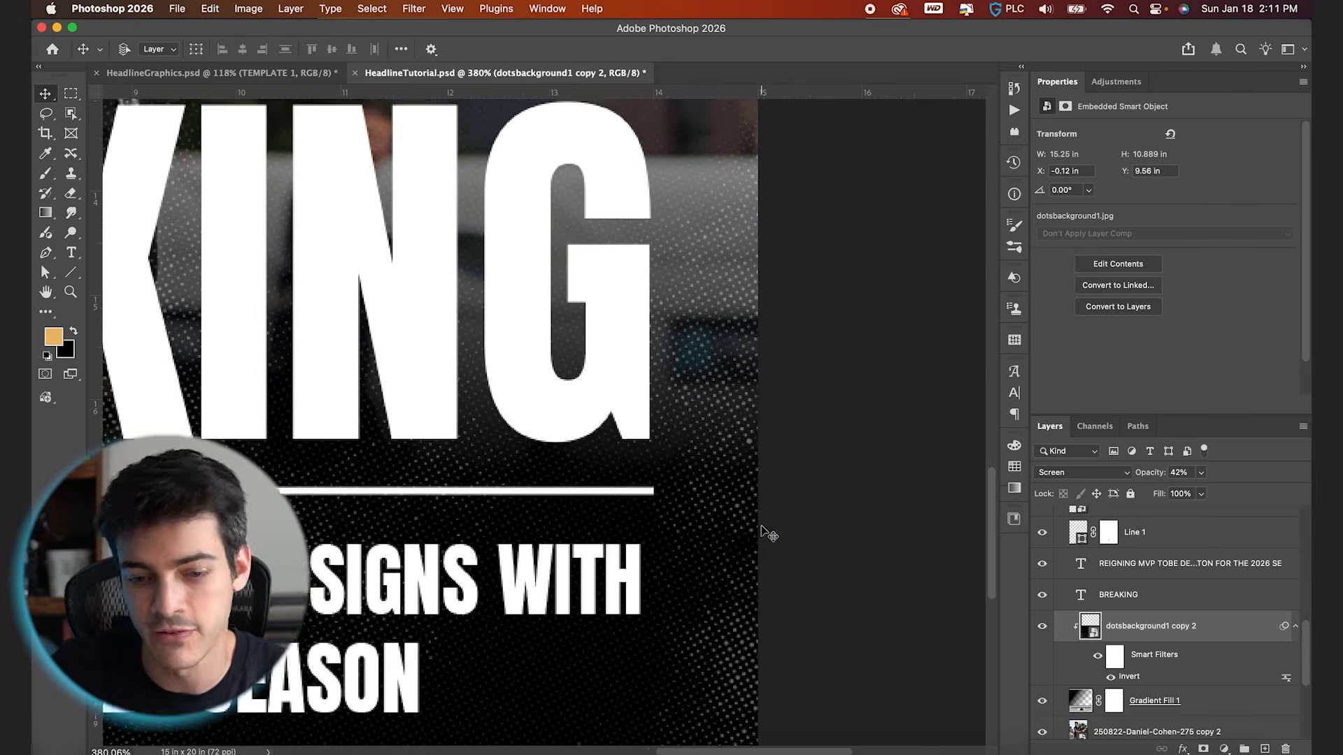
scroll(749, 337, "up", 10)
scroll(733, 244, "up", 8)
key("super+0")
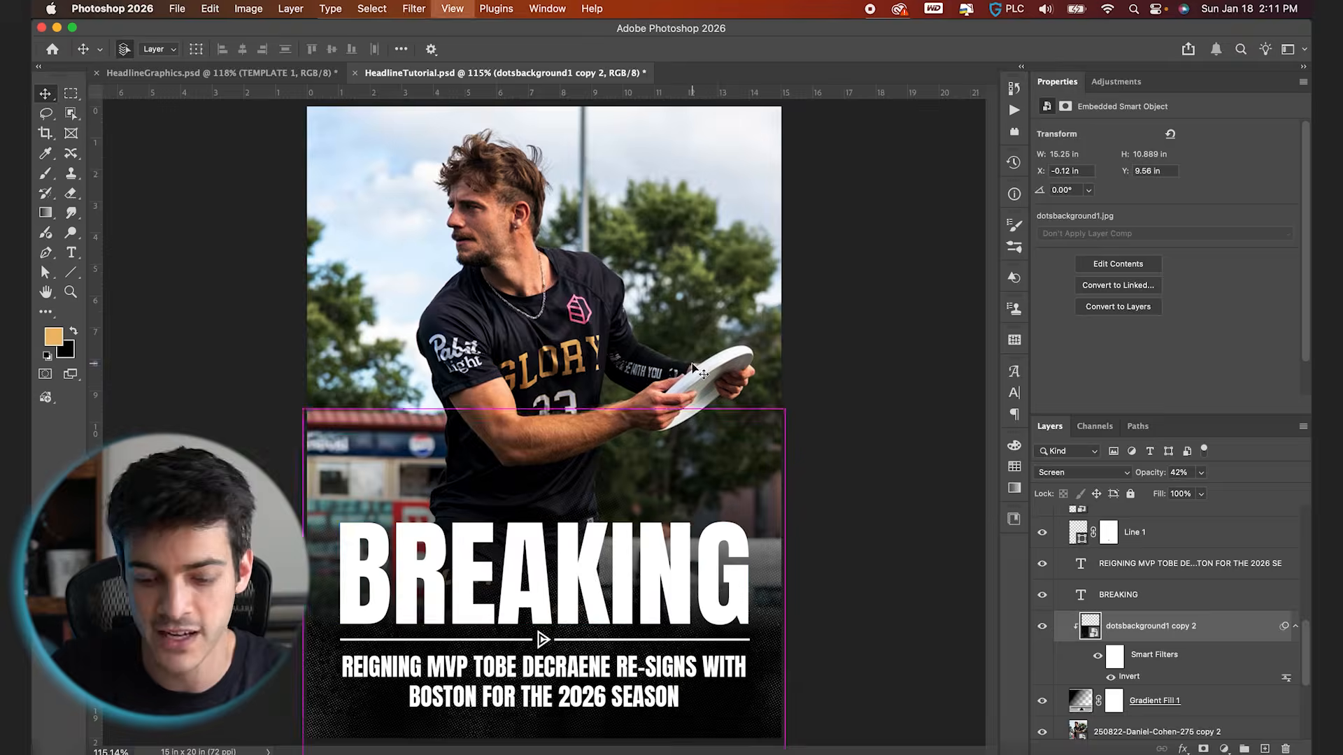
Save the HeadlineTutorial.psd document with Template 1's dots texture applied
left_click(687, 535)
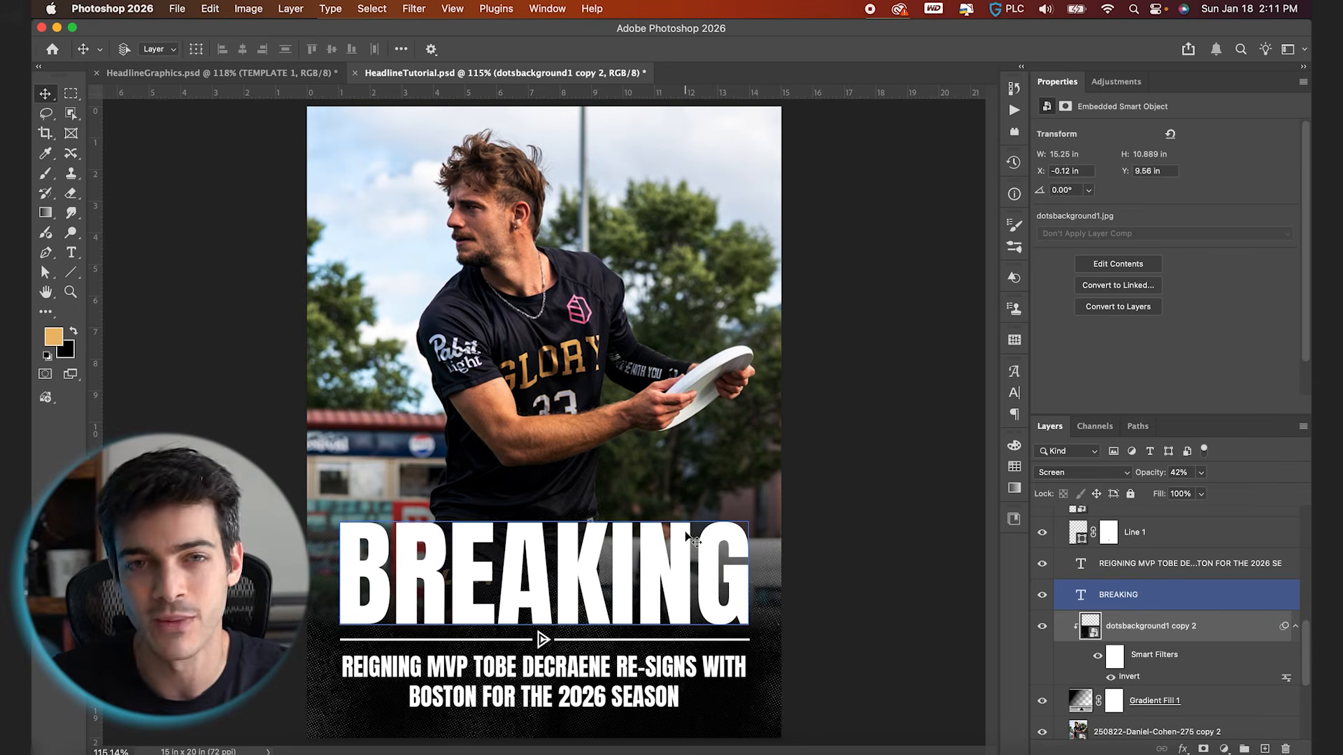
key("super+s")
left_click(919, 574)
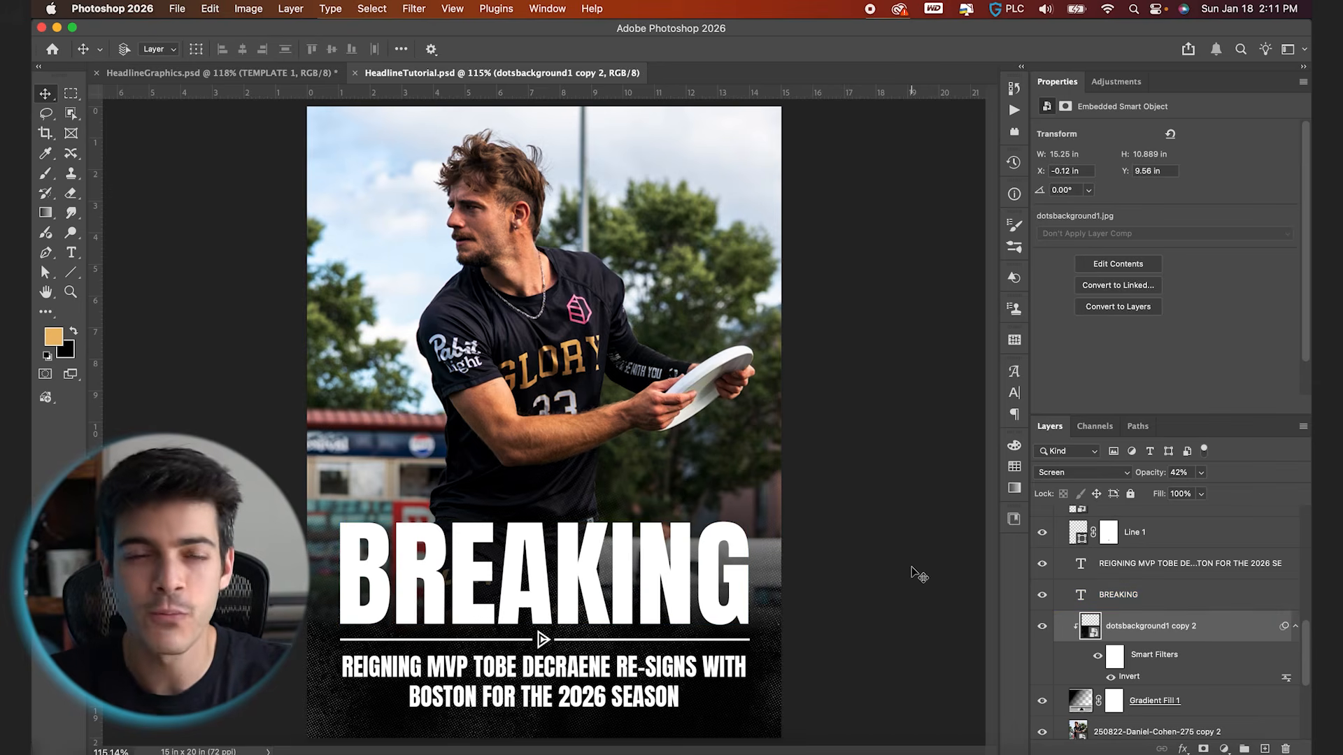